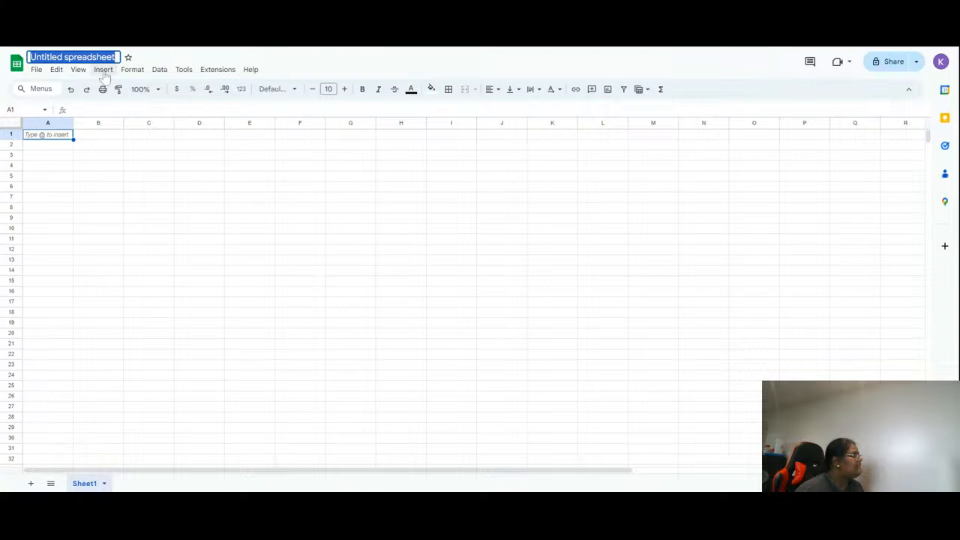
- Rename the spreadsheet to Expenses 2024
{"action": "type", "text": "Expense"}
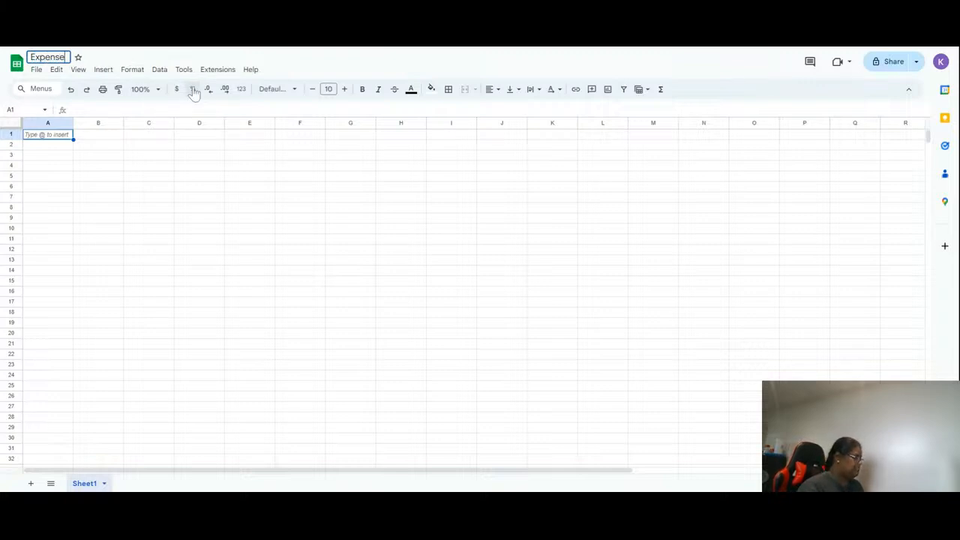
{"action": "type", "text": "s 2024"}
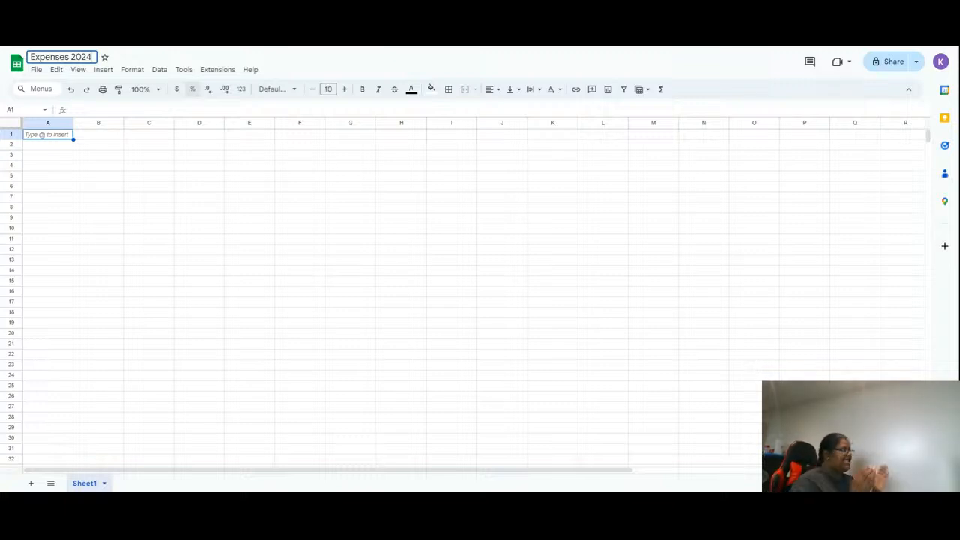
{"action": "key", "text": "Return"}
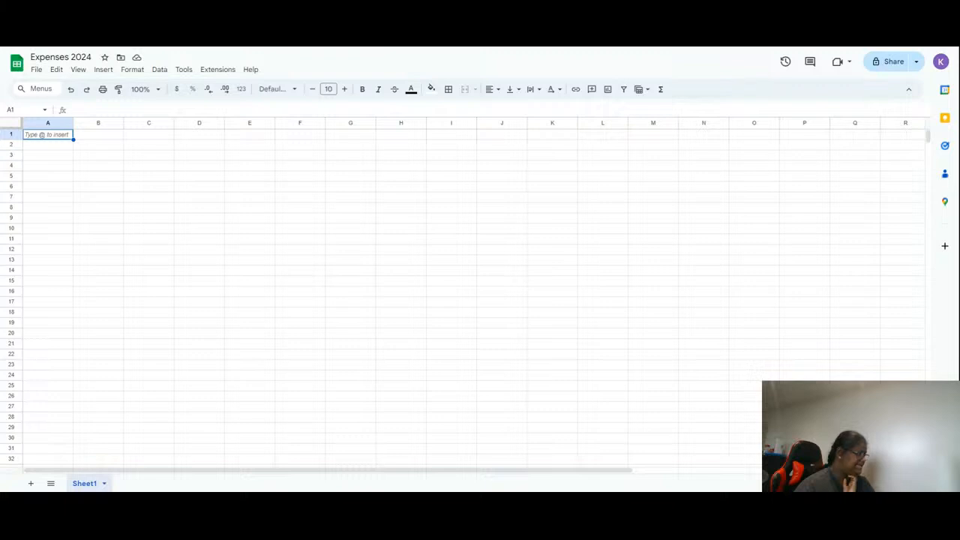
- Rename the first sheet tab to Expenses
{"action": "double_click", "coordinate": [85, 484]}
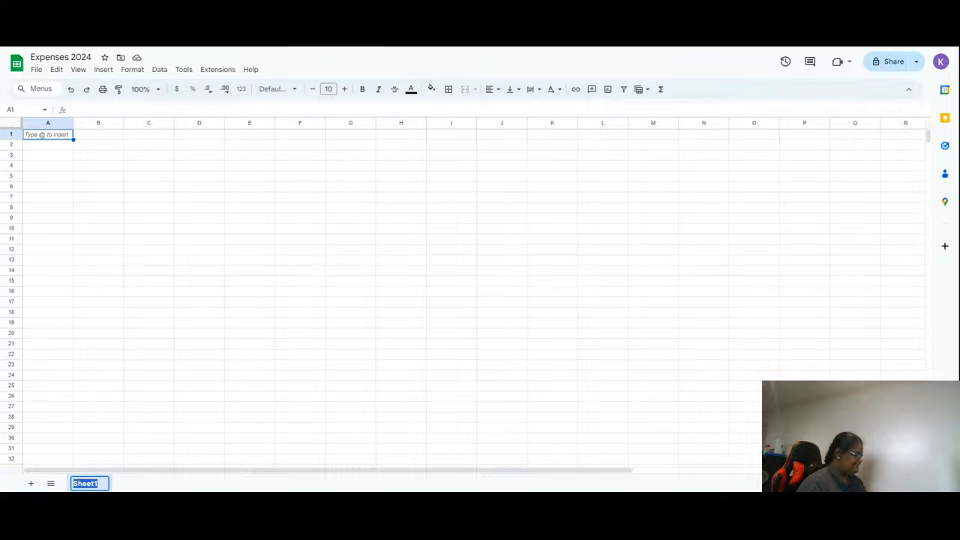
{"action": "key", "text": "Return"}
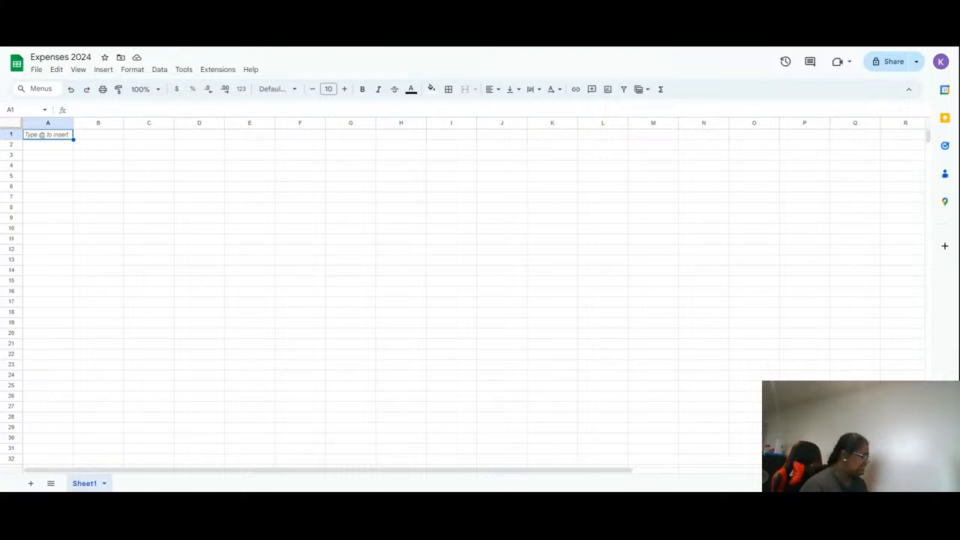
{"action": "double_click", "coordinate": [86, 483]}
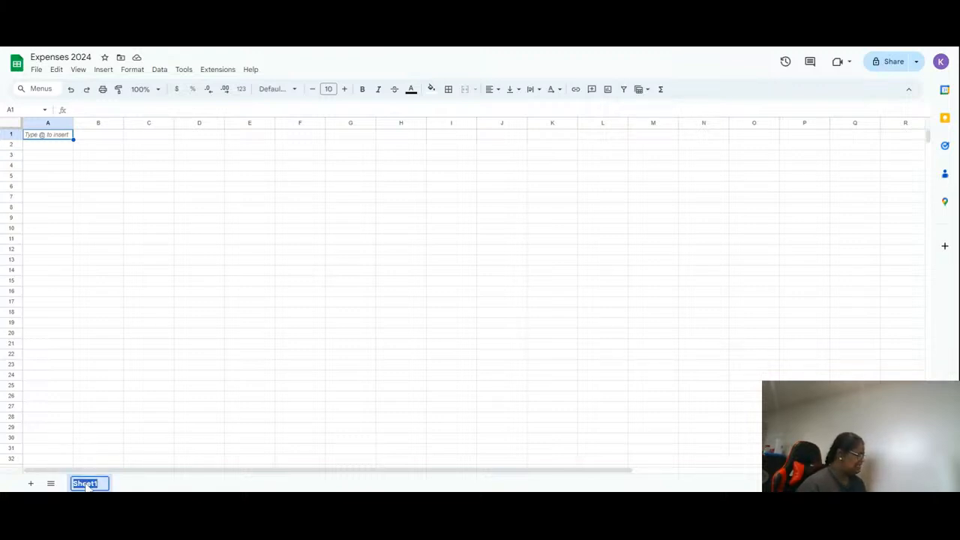
{"action": "type", "text": "Ex"}
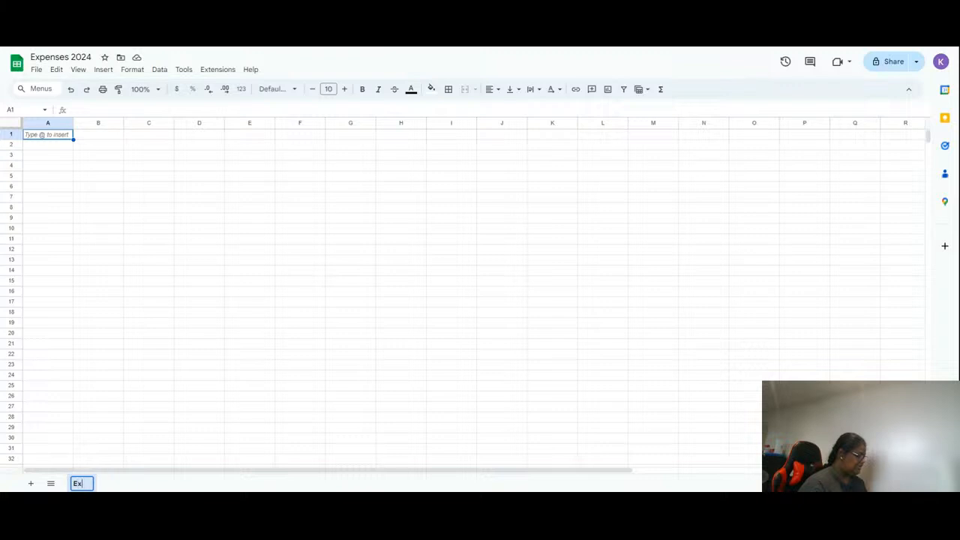
{"action": "type", "text": "penses"}
{"action": "key", "text": "Return"}
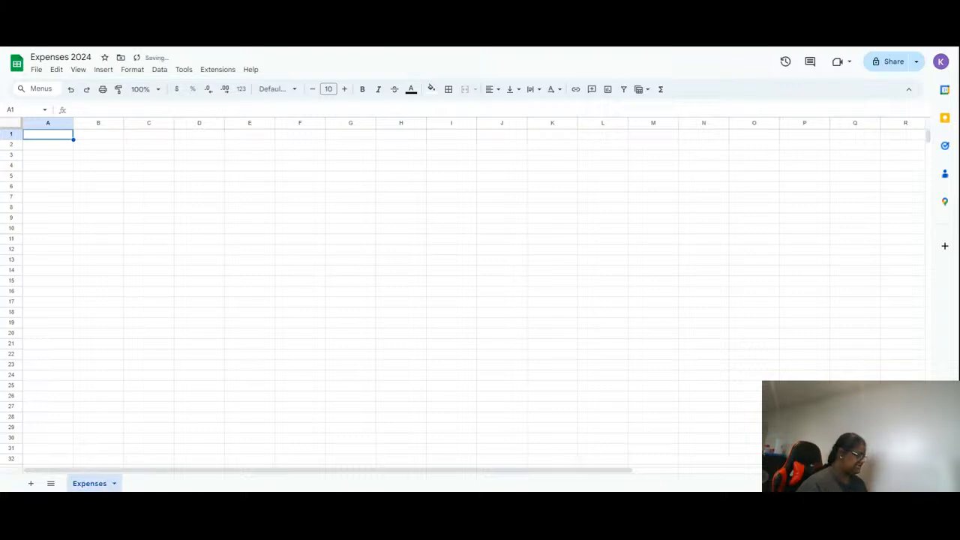
- Add a new sheet and name it Categories
{"action": "left_click", "coordinate": [31, 483]}
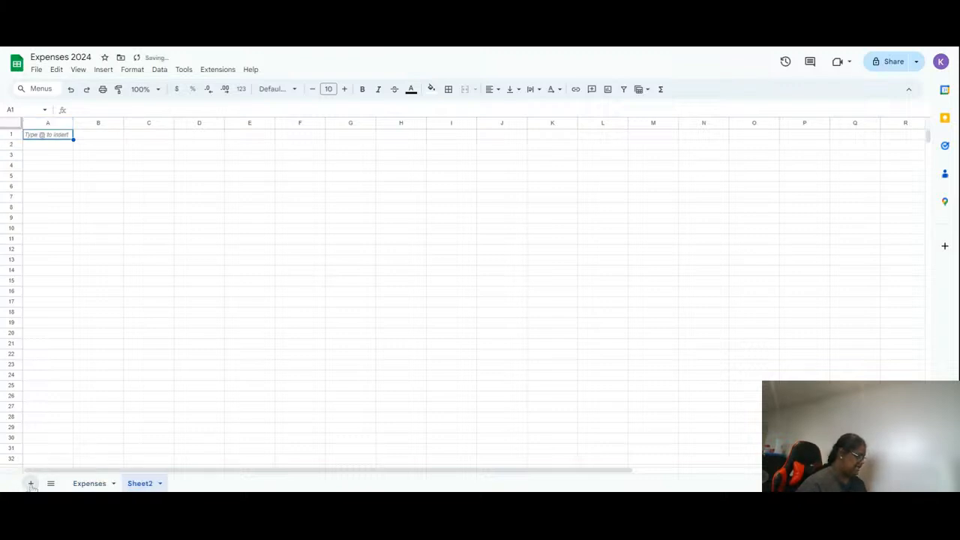
{"action": "double_click", "coordinate": [149, 484]}
{"action": "type", "text": "C"}
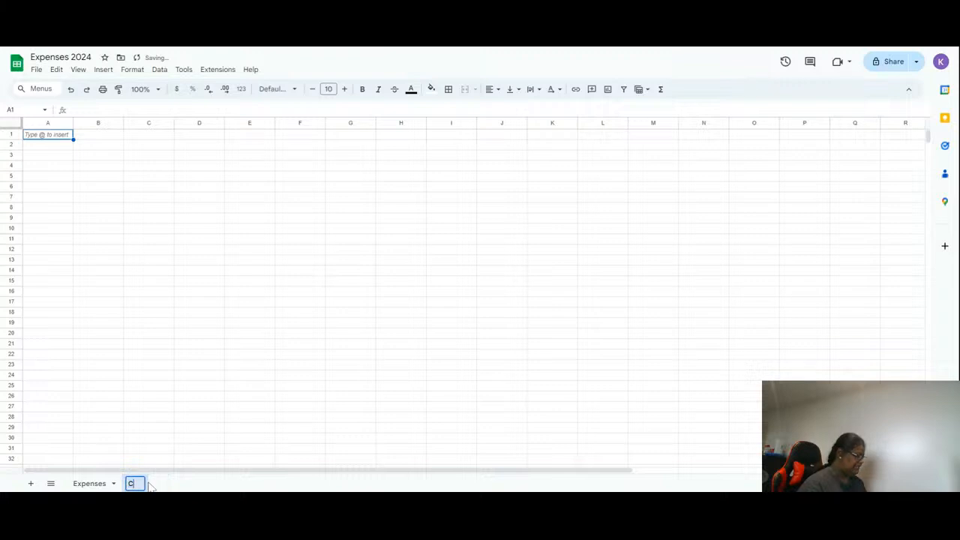
{"action": "type", "text": "ategories"}
{"action": "key", "text": "Return"}
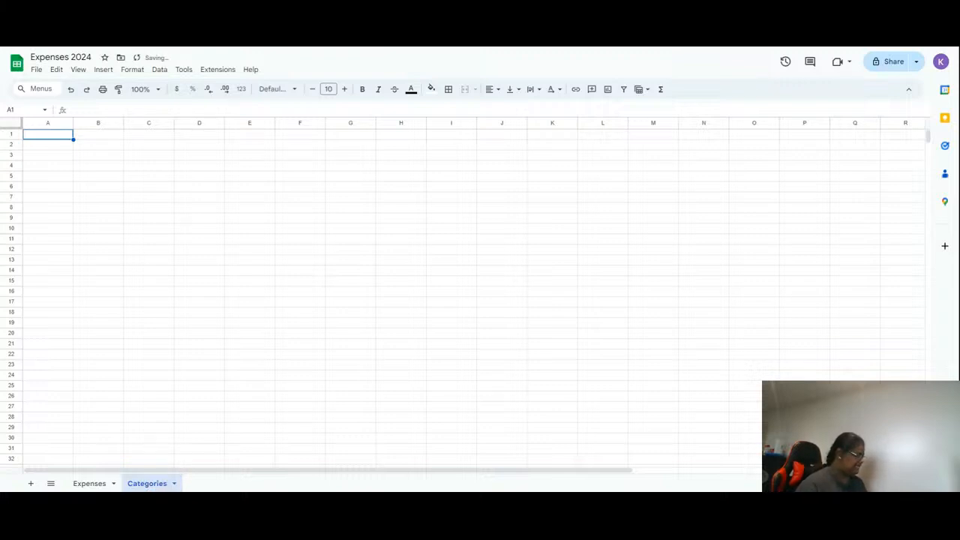
- Add another sheet and name it Overall Expenses
{"action": "left_click", "coordinate": [31, 483]}
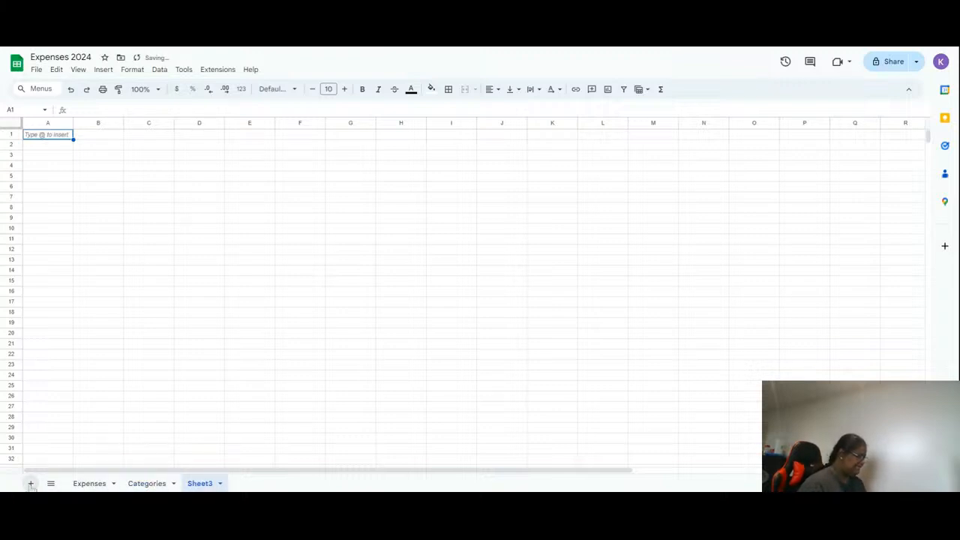
{"action": "double_click", "coordinate": [199, 484]}
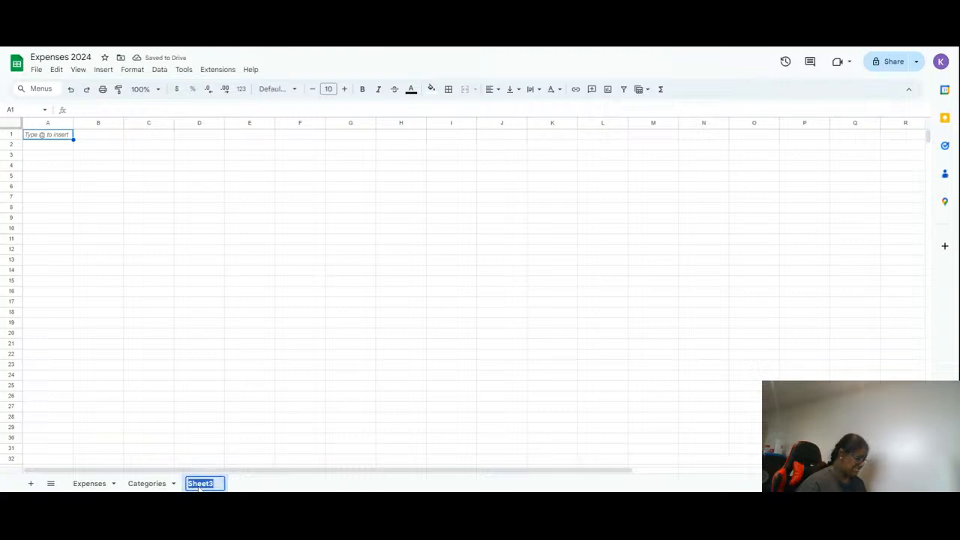
{"action": "type", "text": "O"}
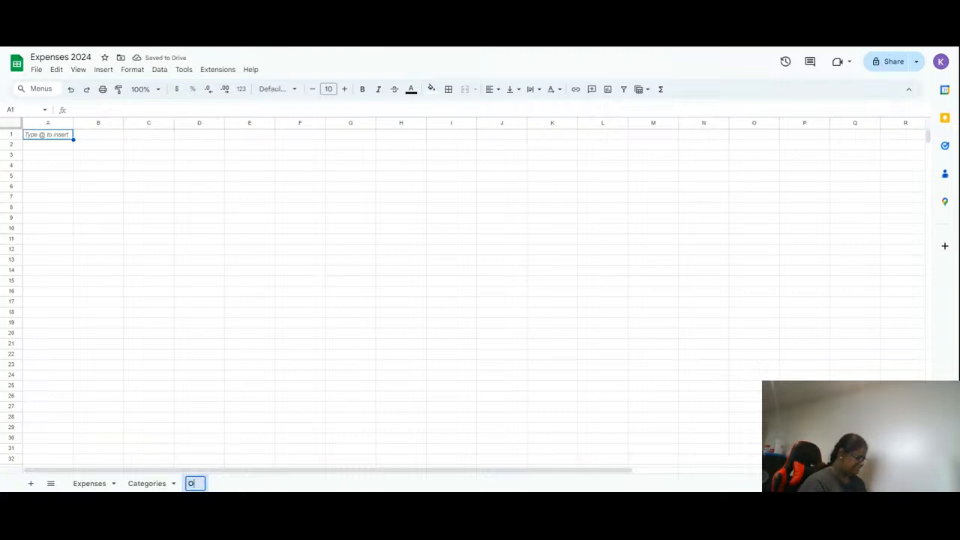
{"action": "type", "text": "verall Expenses"}
{"action": "key", "text": "Return"}
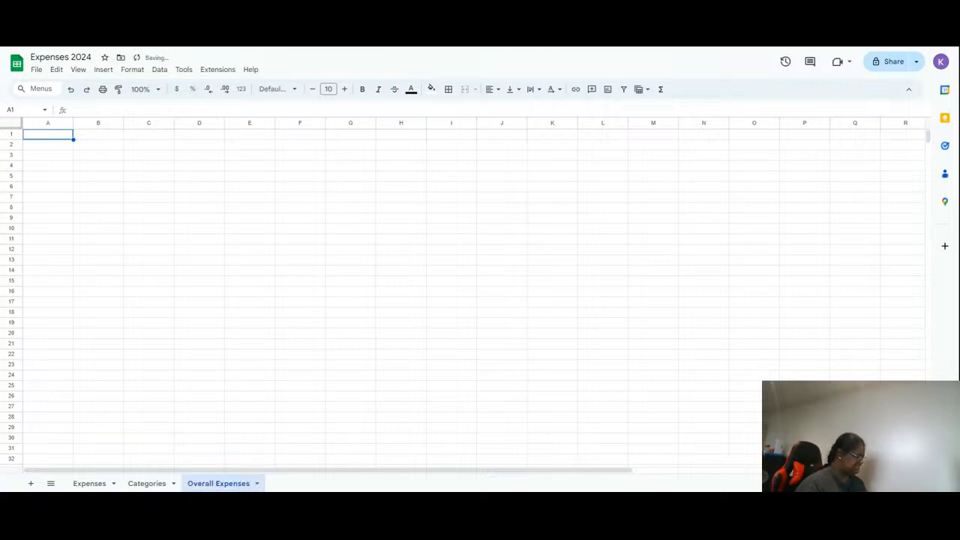
- Add a fourth sheet and name it Overall Savings
{"action": "left_click", "coordinate": [30, 483]}
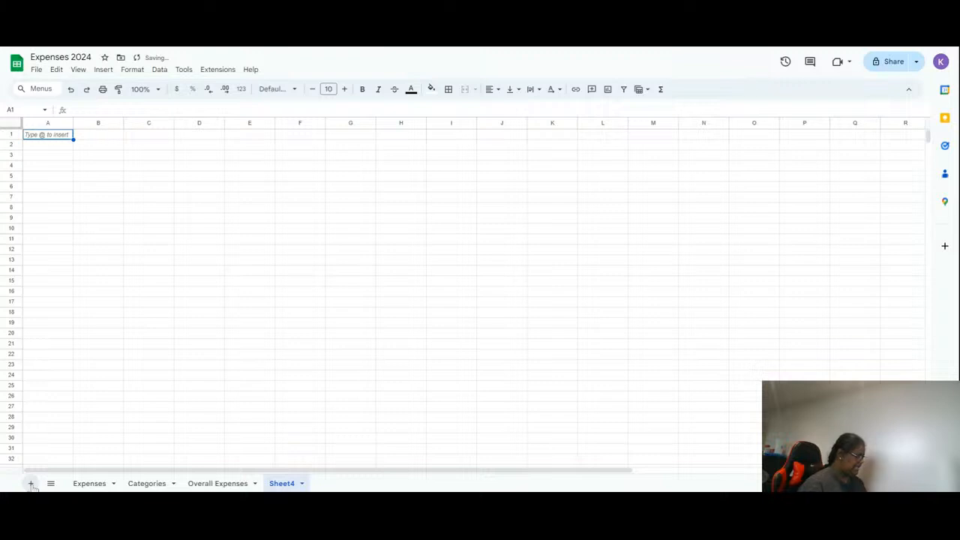
{"action": "double_click", "coordinate": [282, 484]}
{"action": "type", "text": "Overall Savings"}
{"action": "key", "text": "Return"}
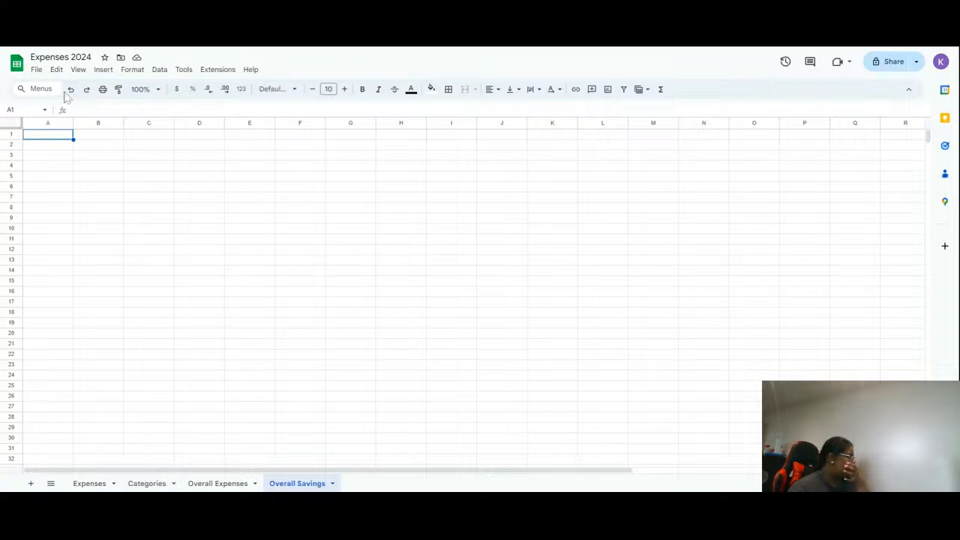
- On the Overall Savings sheet, enter the headers Date, Description, Card and Cost across A1 to D1
{"action": "left_click", "coordinate": [67, 138]}
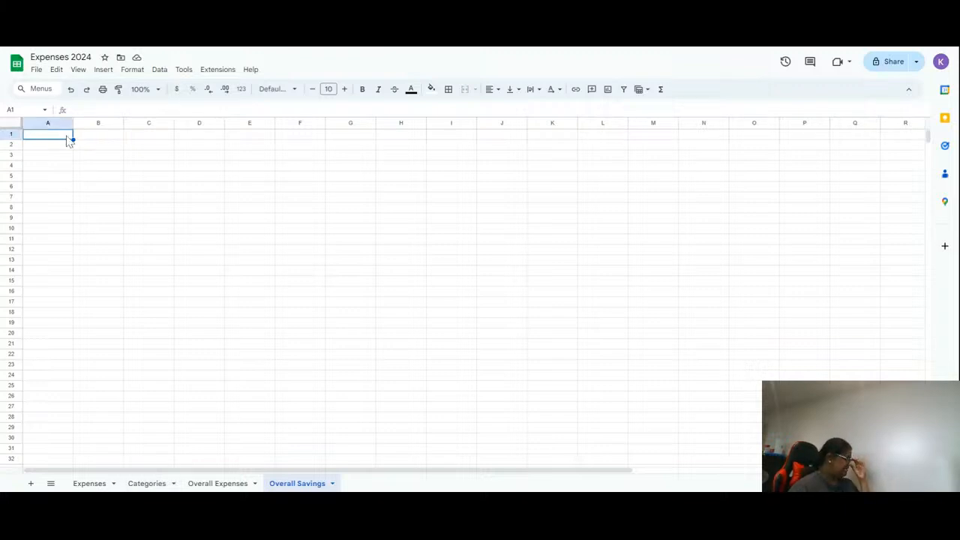
{"action": "type", "text": "Date"}
{"action": "key", "text": "Tab"}
{"action": "type", "text": "Exp"}
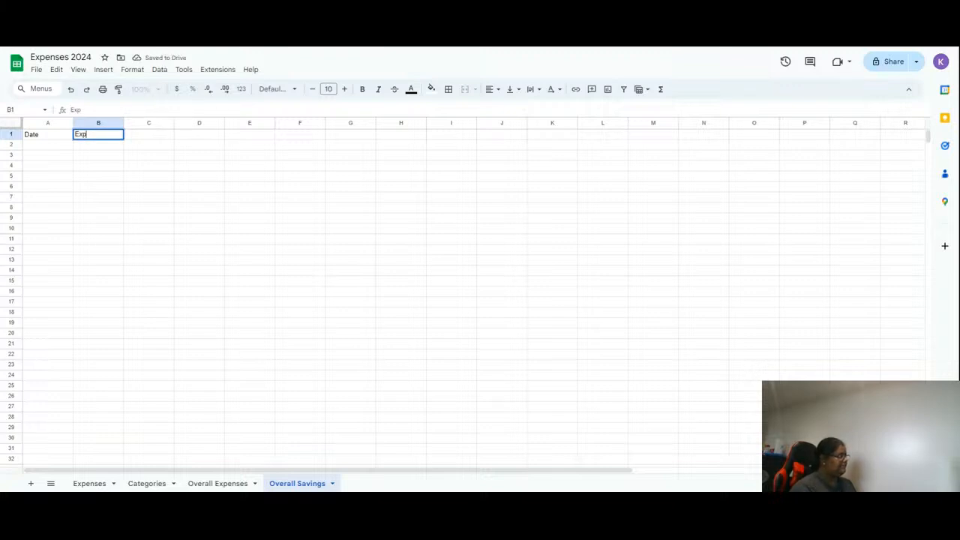
{"action": "key", "text": "BackSpace"}
{"action": "type", "text": "Description"}
{"action": "key", "text": "Tab"}
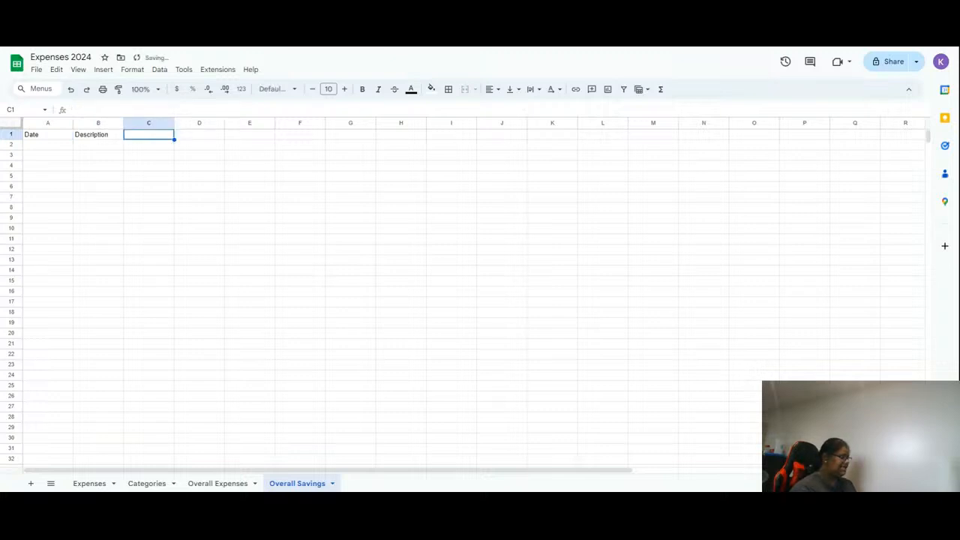
{"action": "type", "text": "Card"}
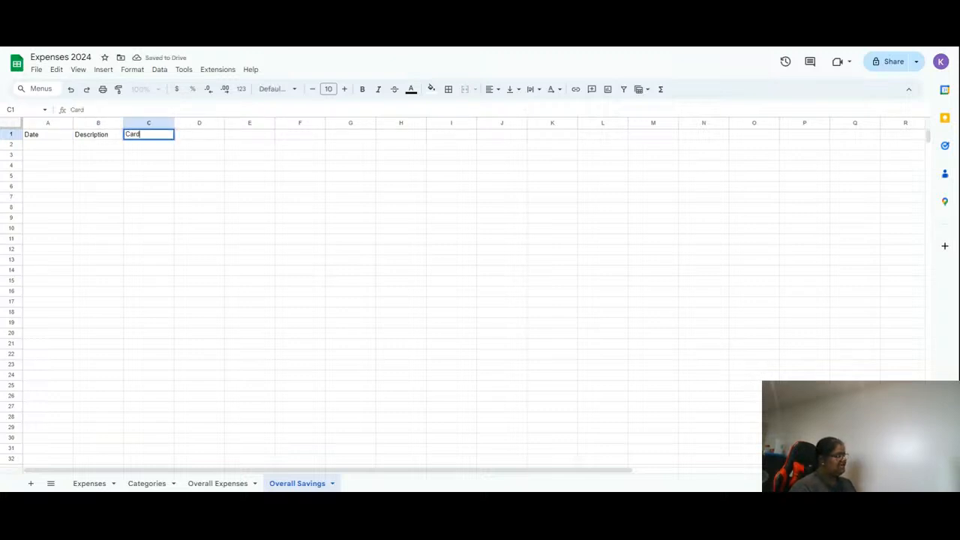
{"action": "key", "text": "Tab"}
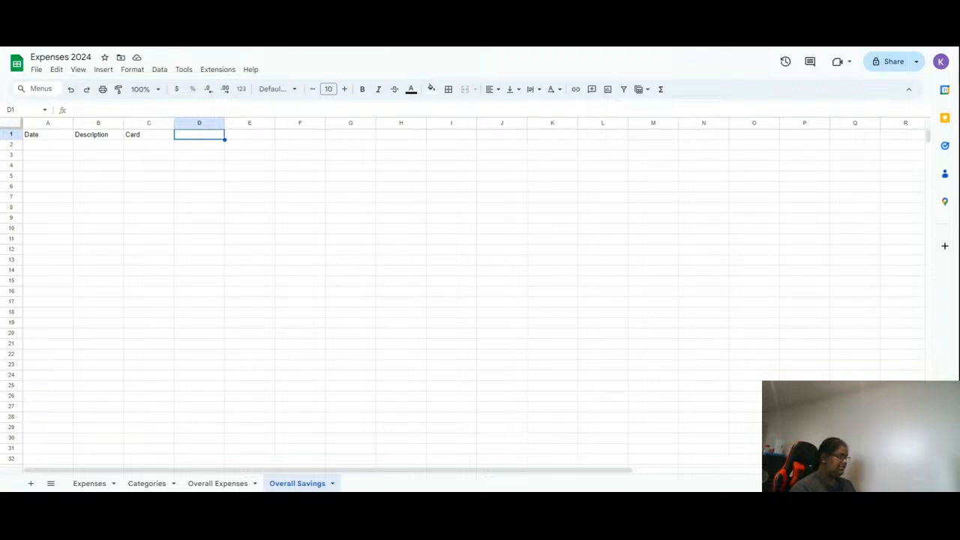
{"action": "type", "text": "Cost"}
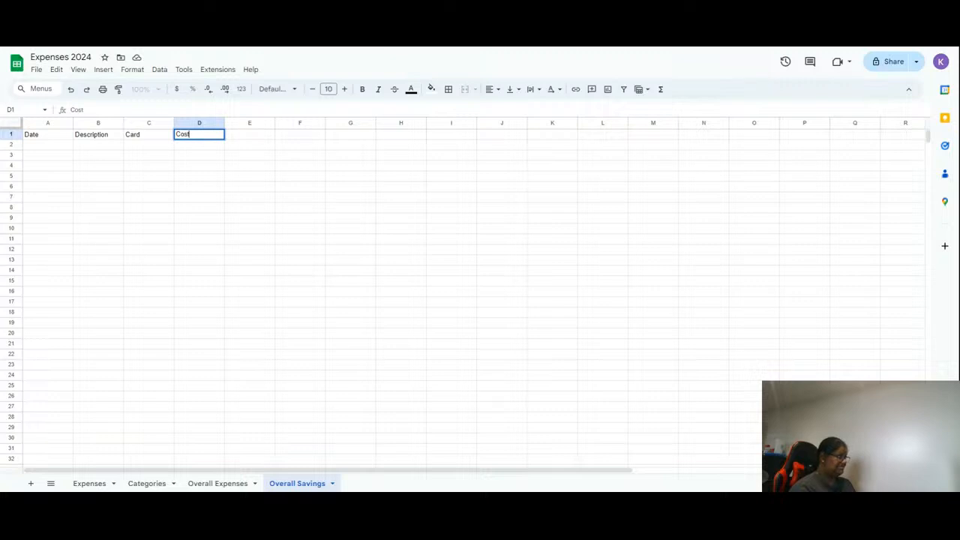
{"action": "key", "text": "Tab"}
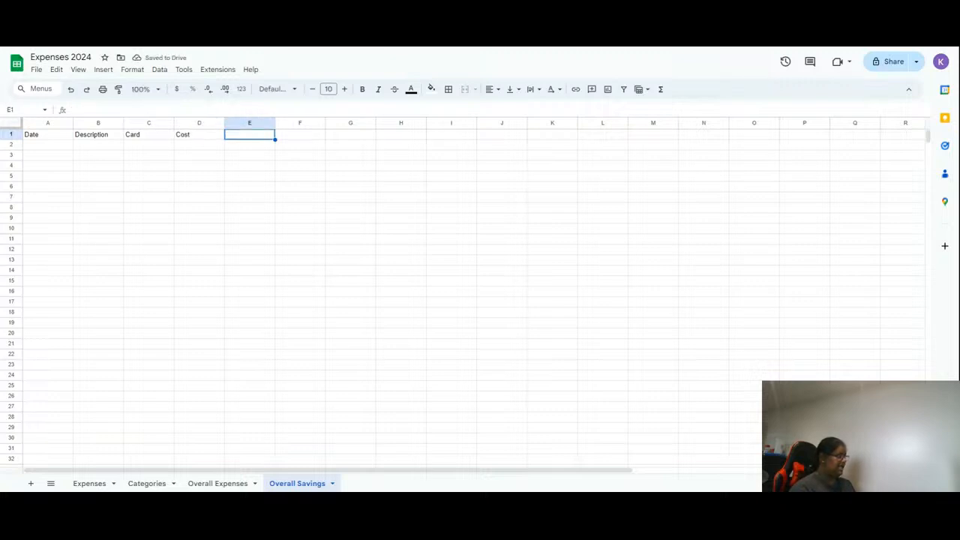
- Complete the header row with Category in E1 and Comments in F1
{"action": "type", "text": "Comments"}
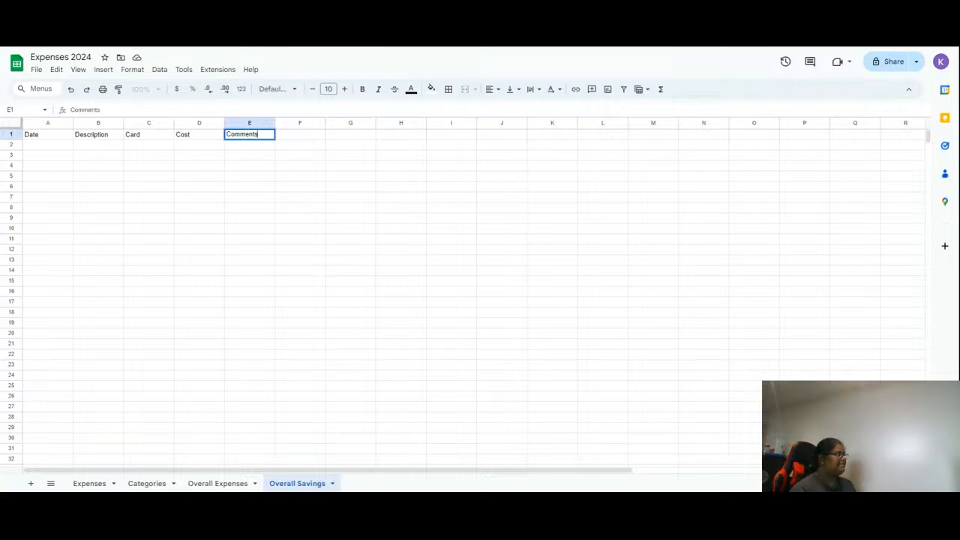
{"action": "key", "text": "Return"}
{"action": "key", "text": "Up"}
{"action": "key", "text": "Right"}
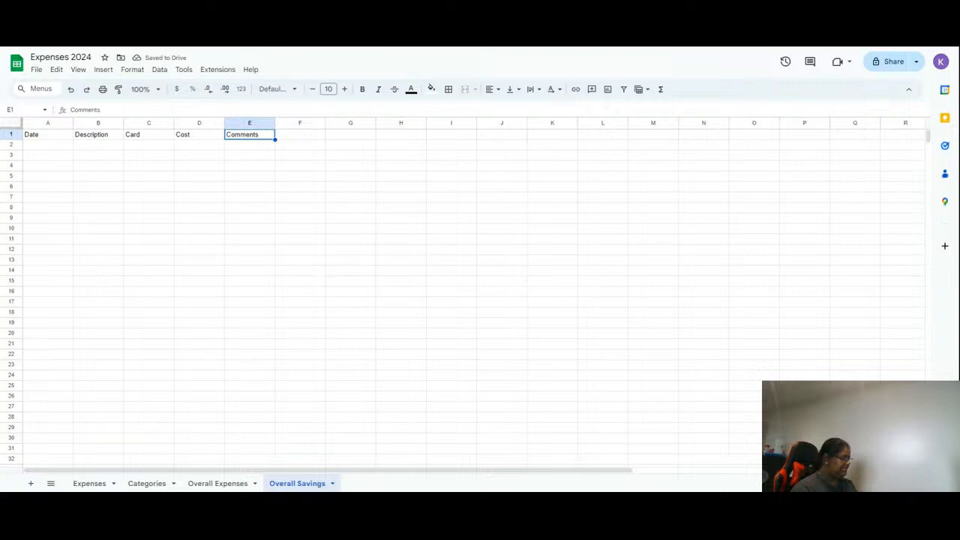
{"action": "type", "text": "Type"}
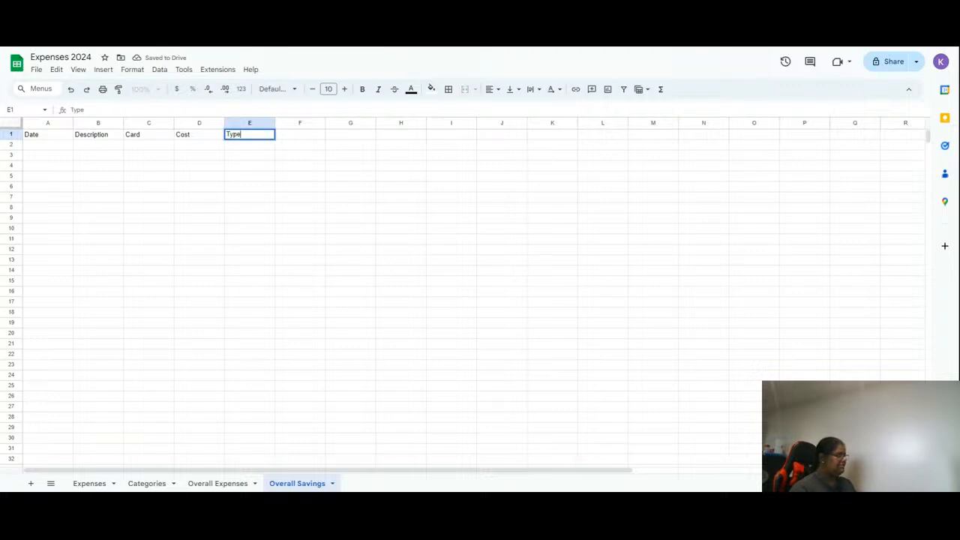
{"action": "key", "text": "BackSpace"}
{"action": "key", "text": "BackSpace"}
{"action": "key", "text": "BackSpace"}
{"action": "key", "text": "BackSpace"}
{"action": "type", "text": "Ca"}
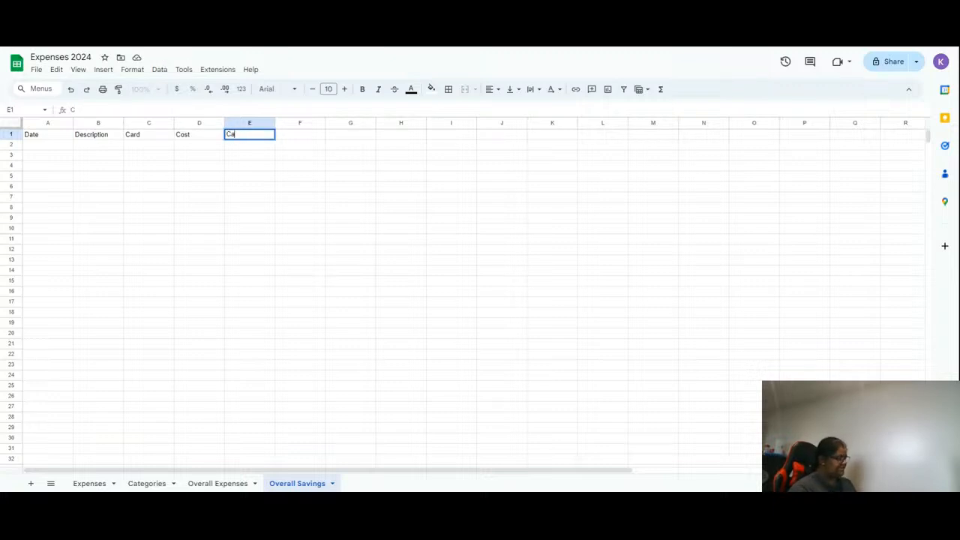
{"action": "type", "text": "tegory"}
{"action": "key", "text": "Tab"}
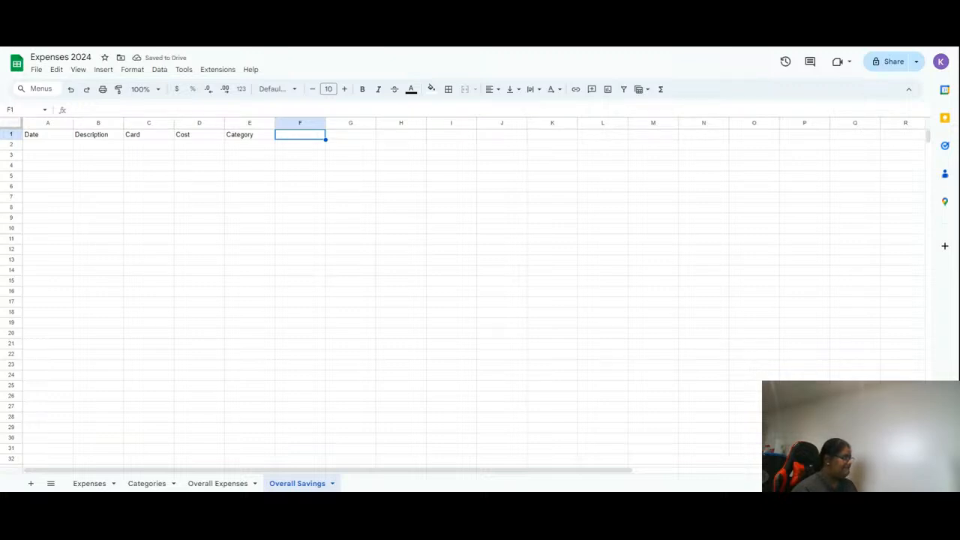
{"action": "type", "text": "Comment"}
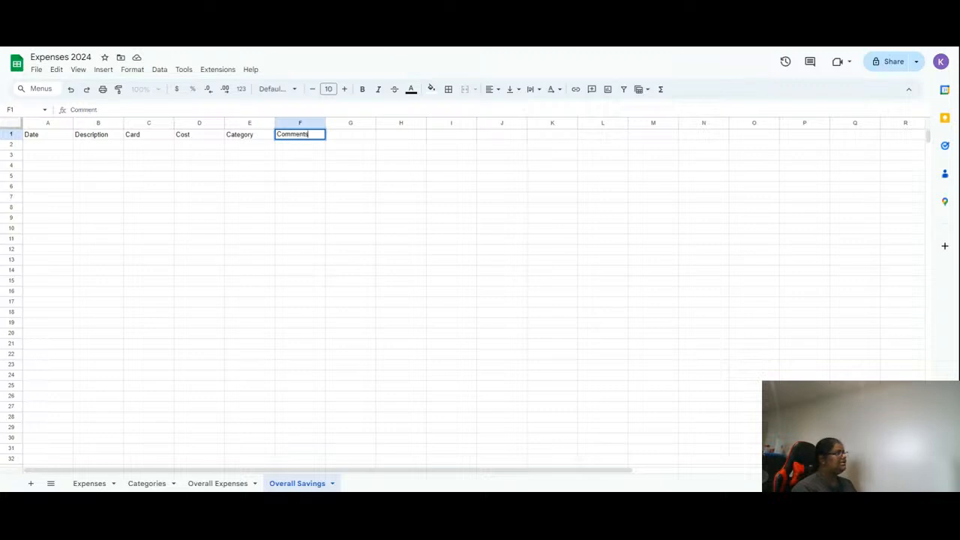
{"action": "type", "text": "s"}
{"action": "key", "text": "Return"}
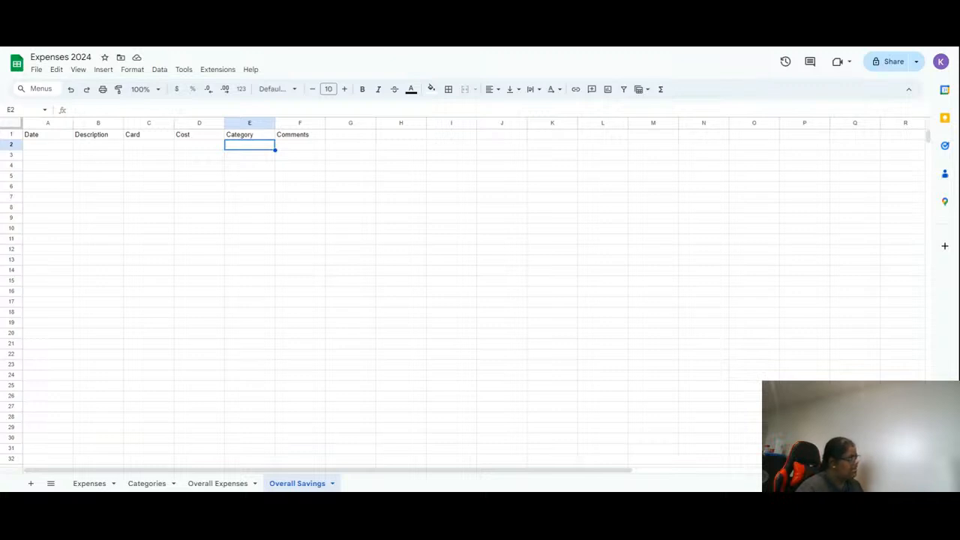
- On the Categories sheet, paste the card types Credit and Debit into A3:A4
{"action": "left_click", "coordinate": [148, 483]}
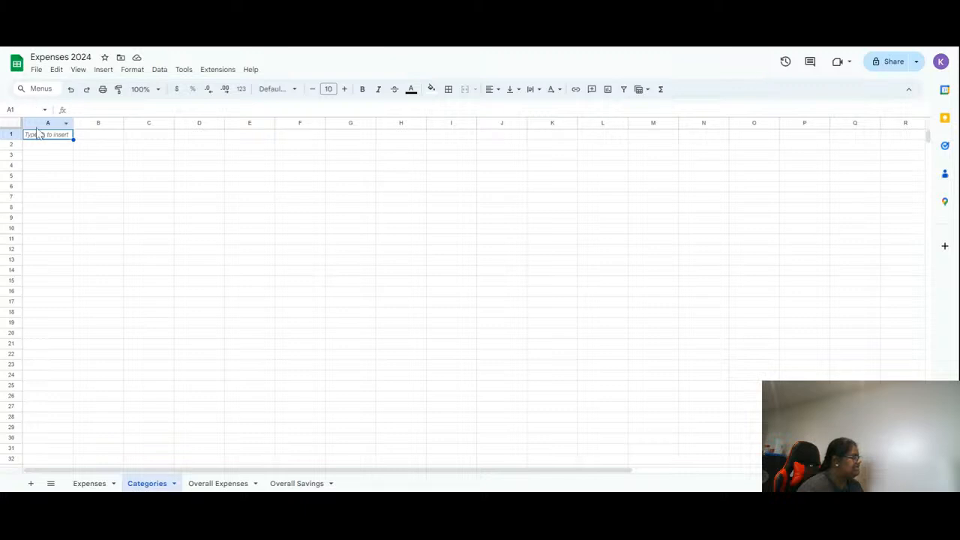
{"action": "left_click", "coordinate": [44, 158]}
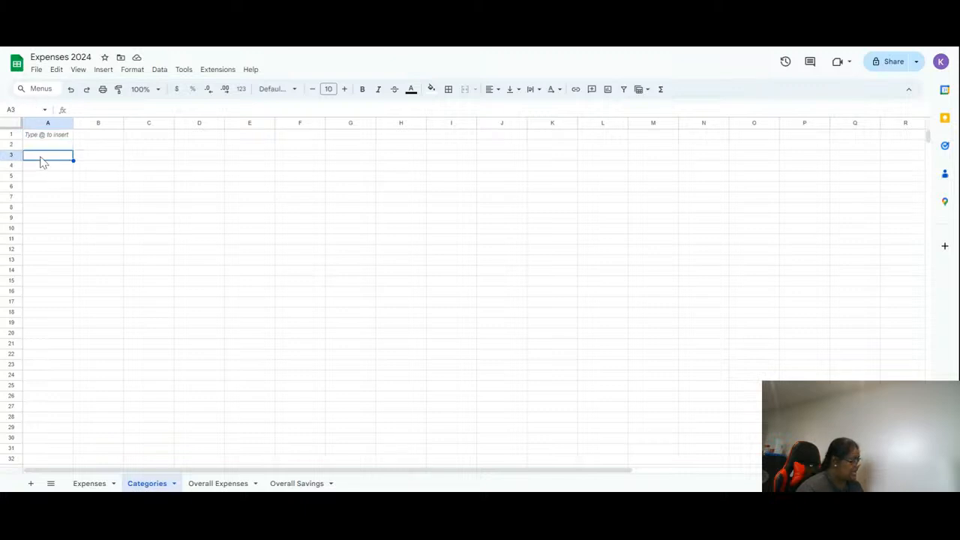
{"action": "type", "text": "Credit Debit"}
{"action": "left_click", "coordinate": [128, 218]}
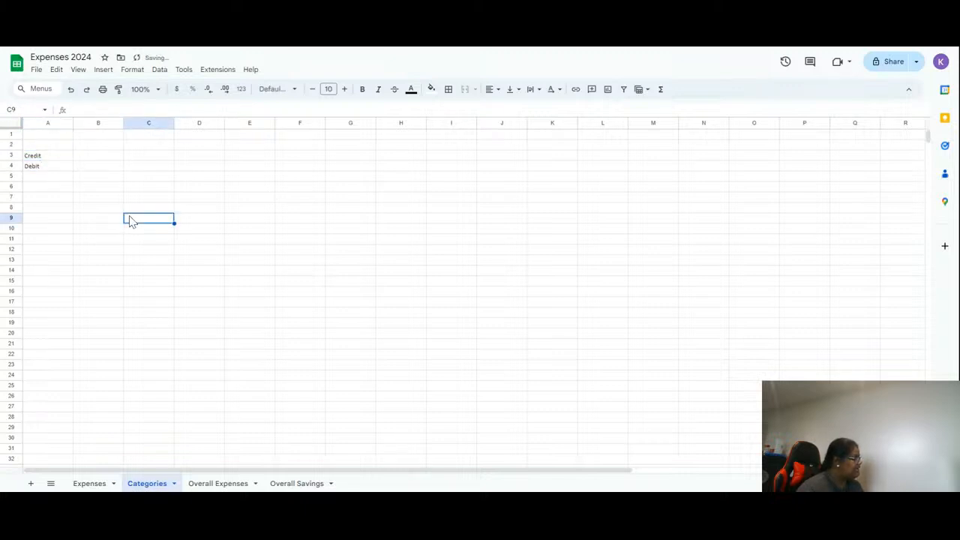
{"action": "left_click", "coordinate": [34, 156]}
{"action": "left_click", "coordinate": [118, 88]}
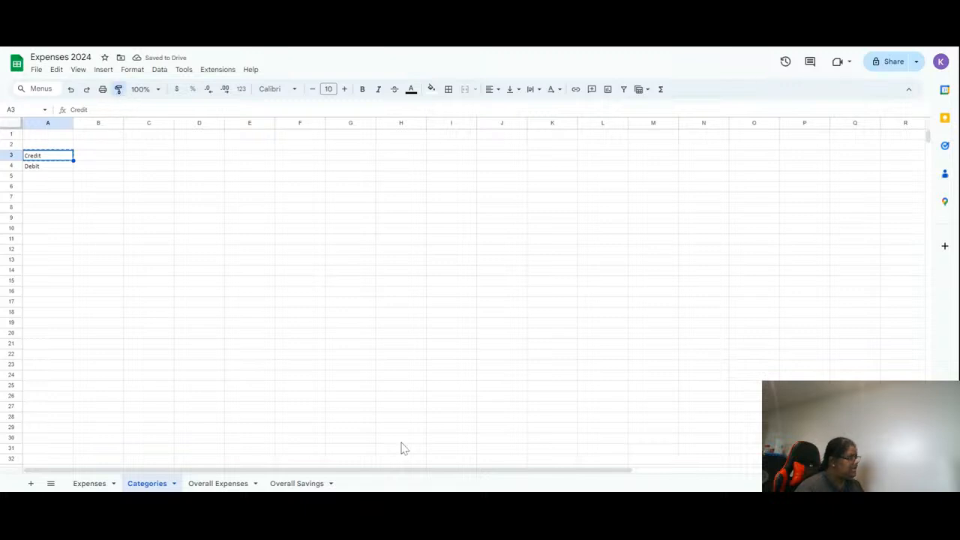
{"action": "left_click", "coordinate": [90, 483]}
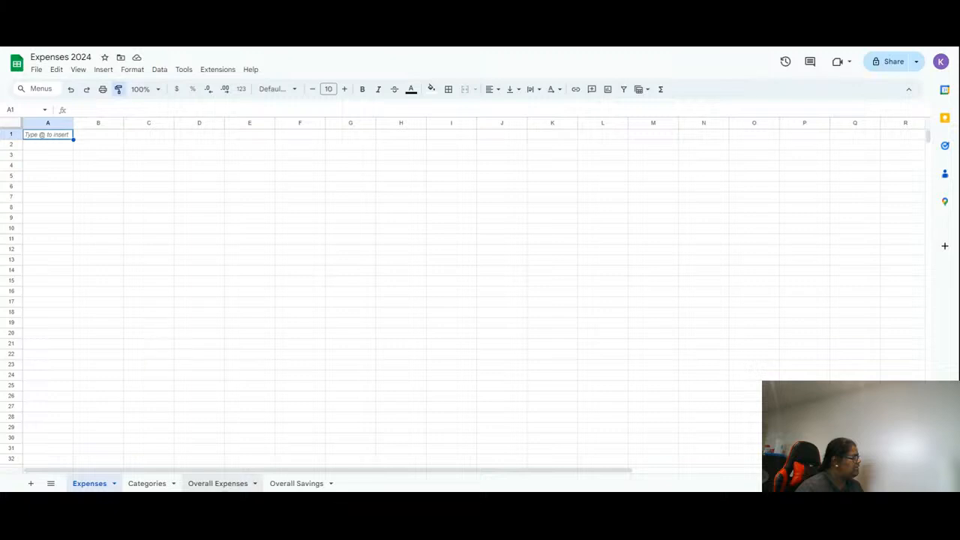
- Copy the Date-to-Comments header row from Overall Savings and paste it into row 1 of the Expenses sheet
{"action": "left_click", "coordinate": [218, 484]}
{"action": "left_click", "coordinate": [302, 486]}
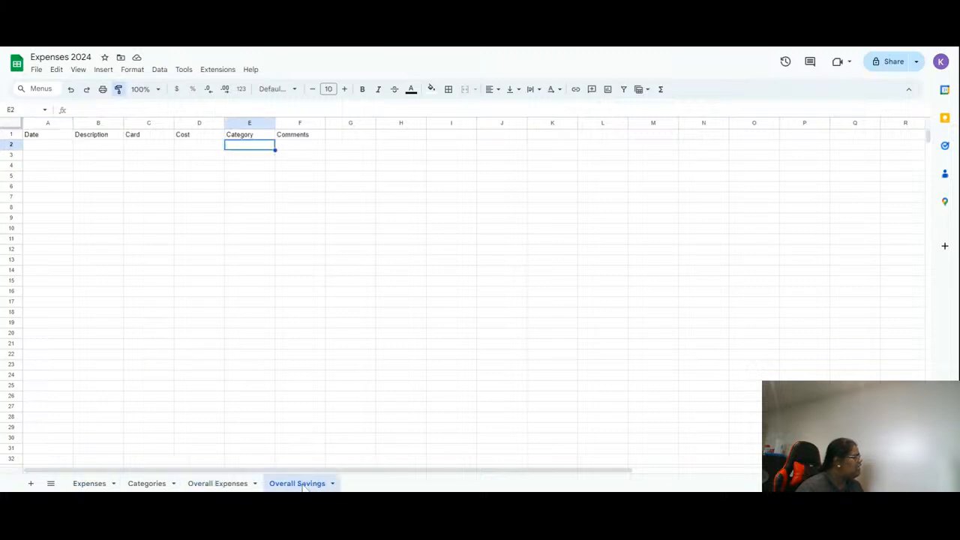
{"action": "left_click_drag", "start_coordinate": [310, 137], "coordinate": [46, 141]}
{"action": "key", "text": "ctrl+c"}
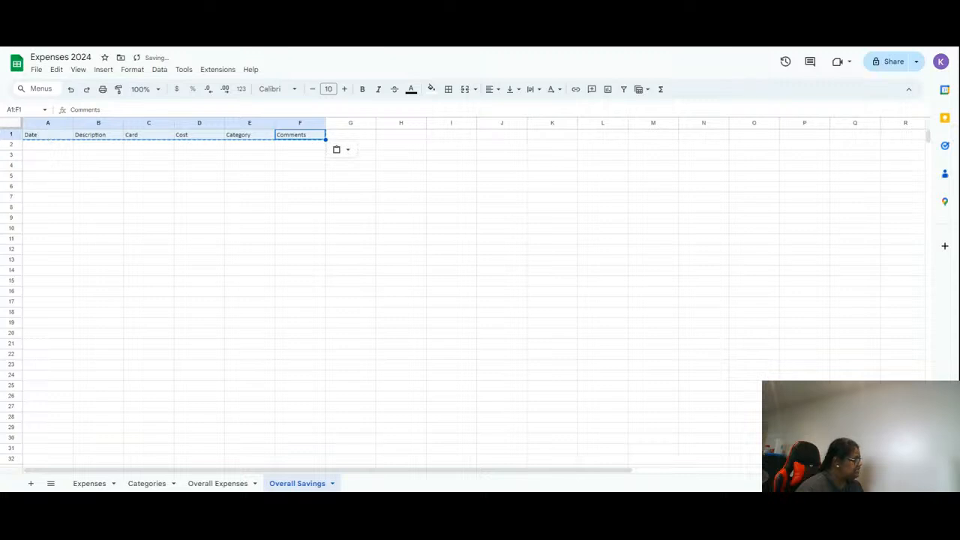
{"action": "left_click", "coordinate": [92, 483]}
{"action": "key", "text": "ctrl+v"}
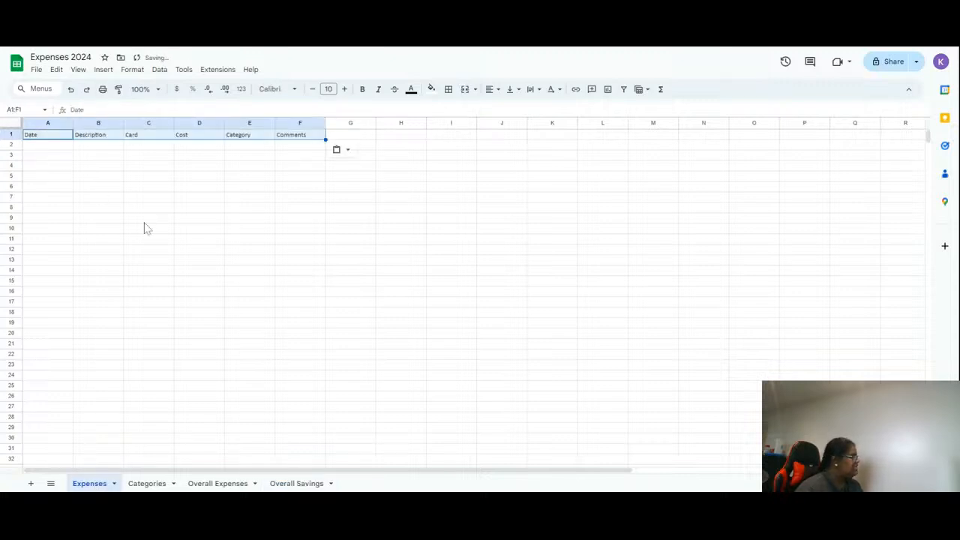
{"action": "left_click", "coordinate": [193, 165]}
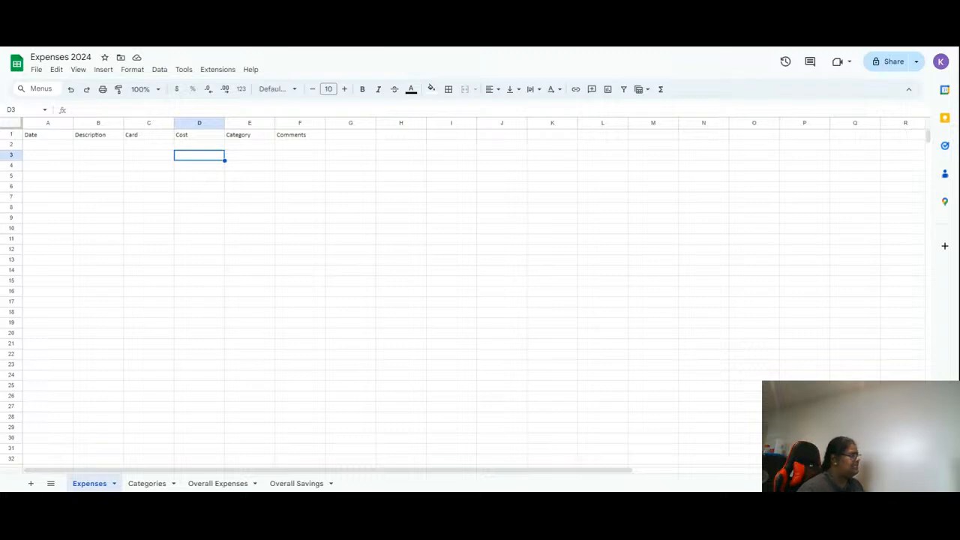
- Zoom to 150% and paste the list of spending categories into column E of the Categories sheet, starting at E3
{"action": "left_click", "coordinate": [156, 88]}
{"action": "left_click", "coordinate": [145, 187]}
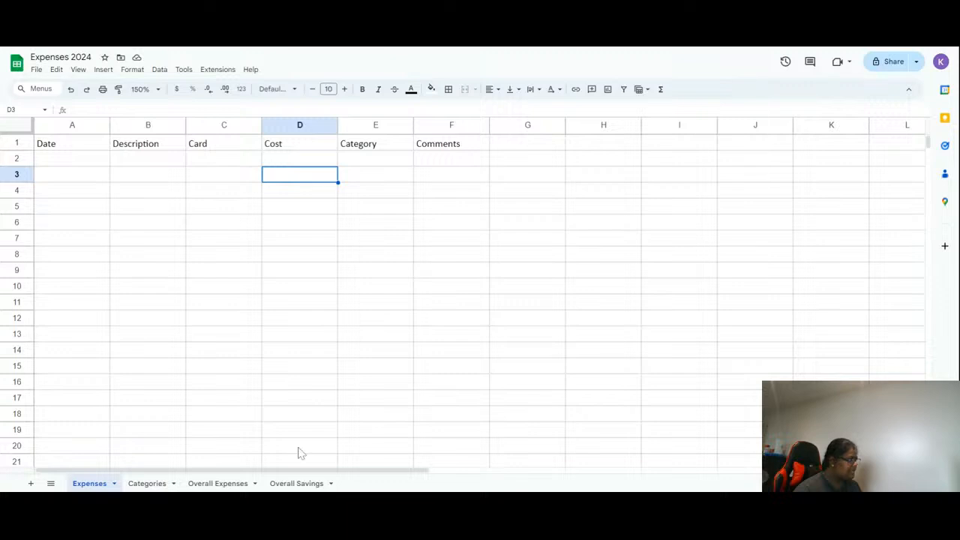
{"action": "left_click", "coordinate": [135, 485]}
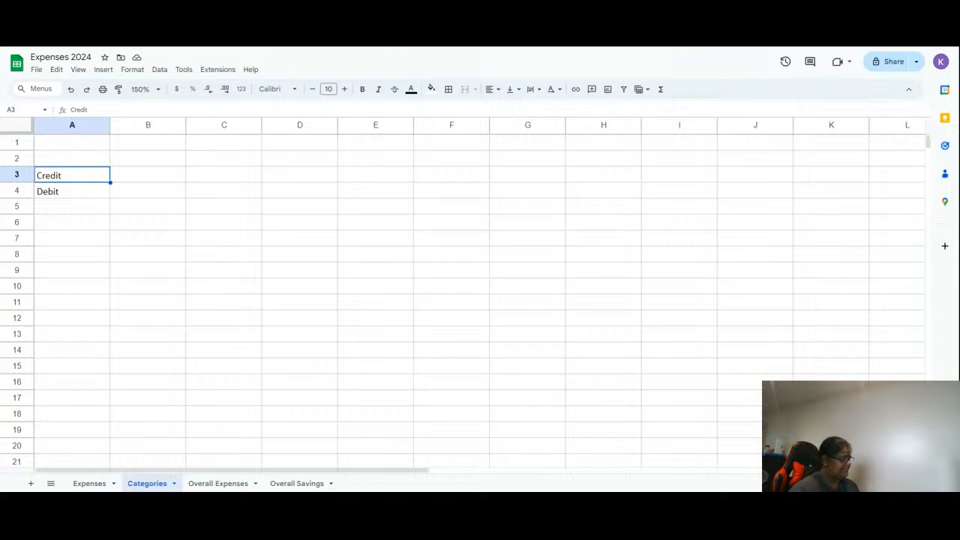
{"action": "left_click", "coordinate": [367, 175]}
{"action": "key", "text": "ctrl+v"}
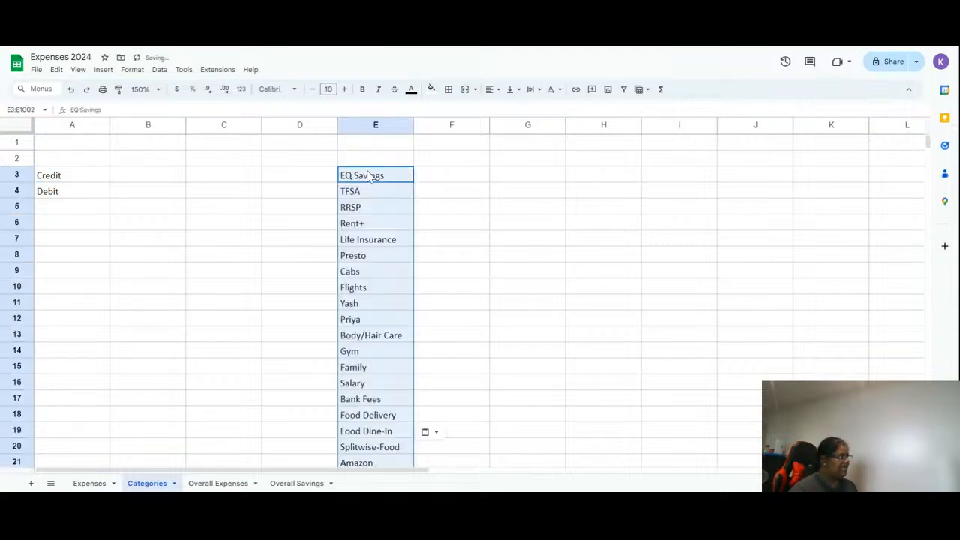
{"action": "left_click", "coordinate": [534, 258]}
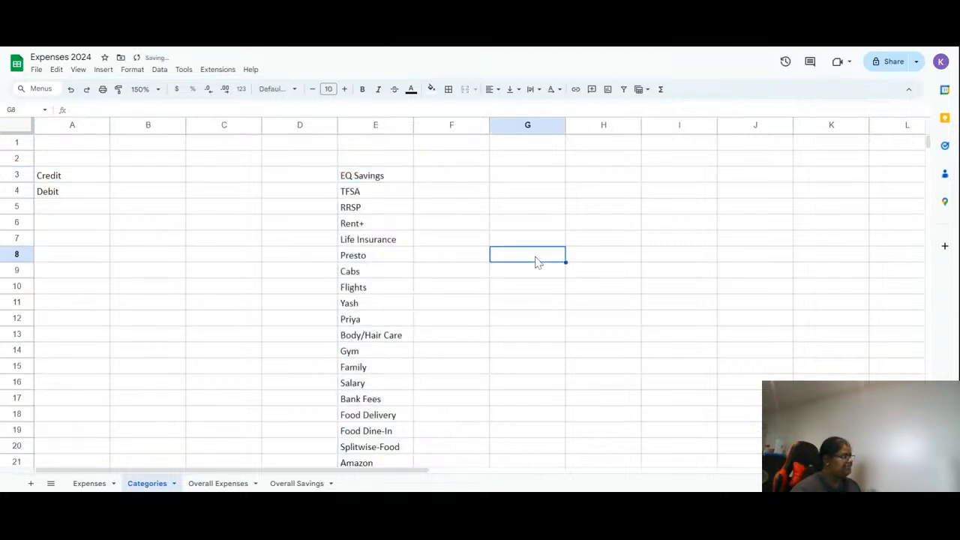
- Step through the pasted category entries in column E to review them
{"action": "left_click", "coordinate": [381, 210]}
{"action": "left_click", "coordinate": [377, 192]}
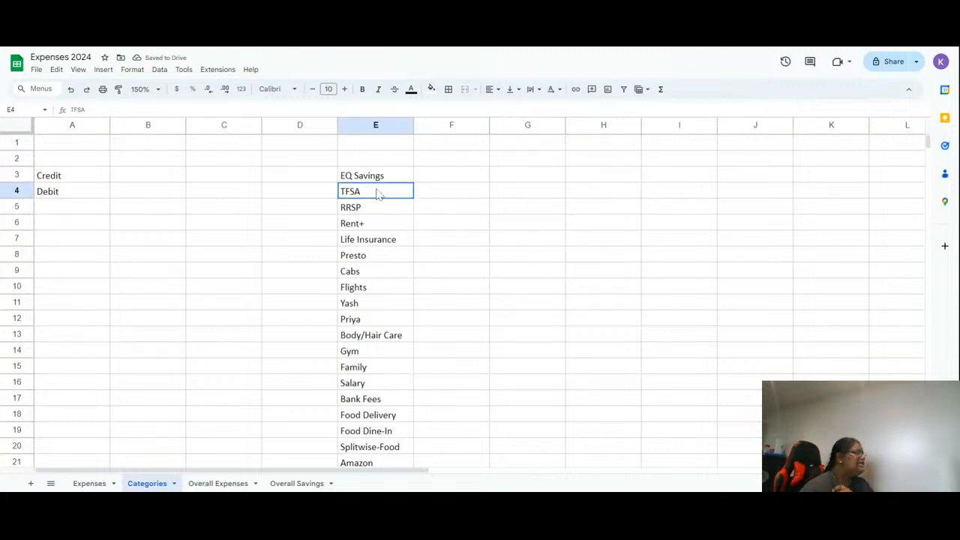
{"action": "left_click", "coordinate": [377, 180]}
{"action": "left_click", "coordinate": [377, 193]}
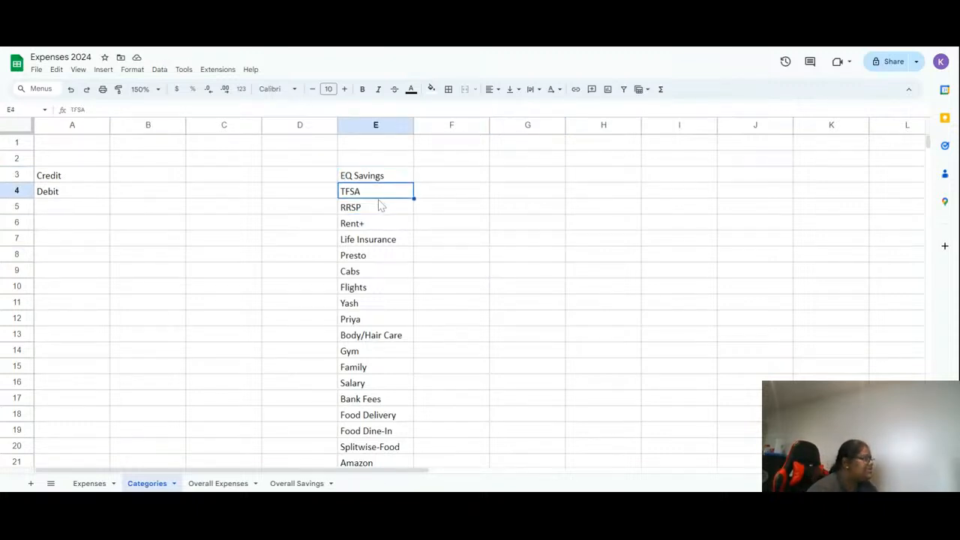
{"action": "left_click", "coordinate": [381, 209]}
{"action": "left_click", "coordinate": [384, 225]}
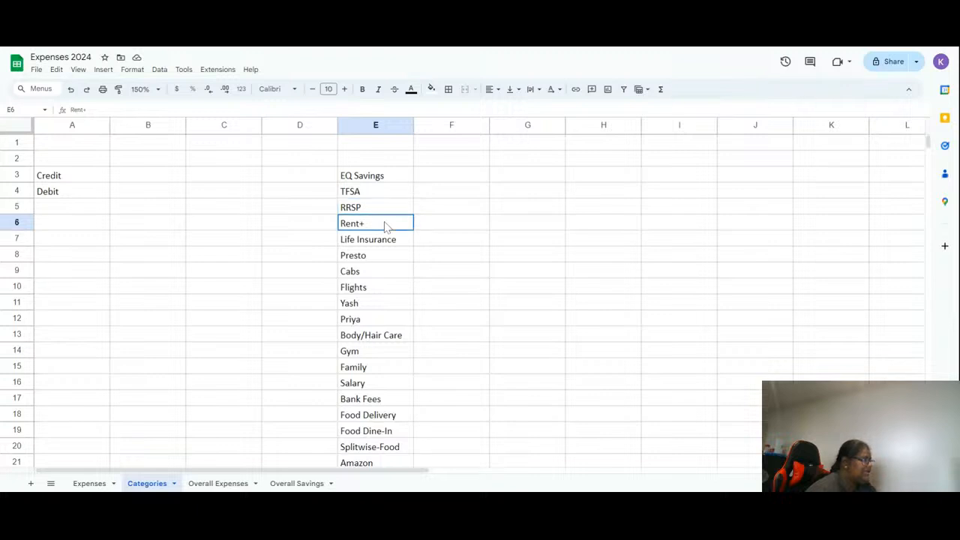
{"action": "left_click", "coordinate": [387, 243]}
{"action": "left_click", "coordinate": [390, 261]}
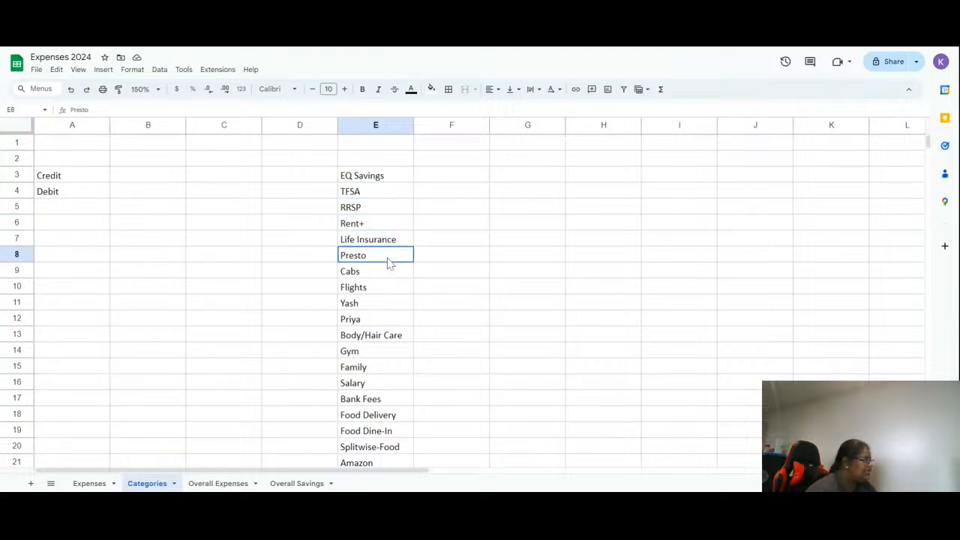
{"action": "scroll", "coordinate": [388, 262], "scroll_direction": "down", "scroll_amount": 1}
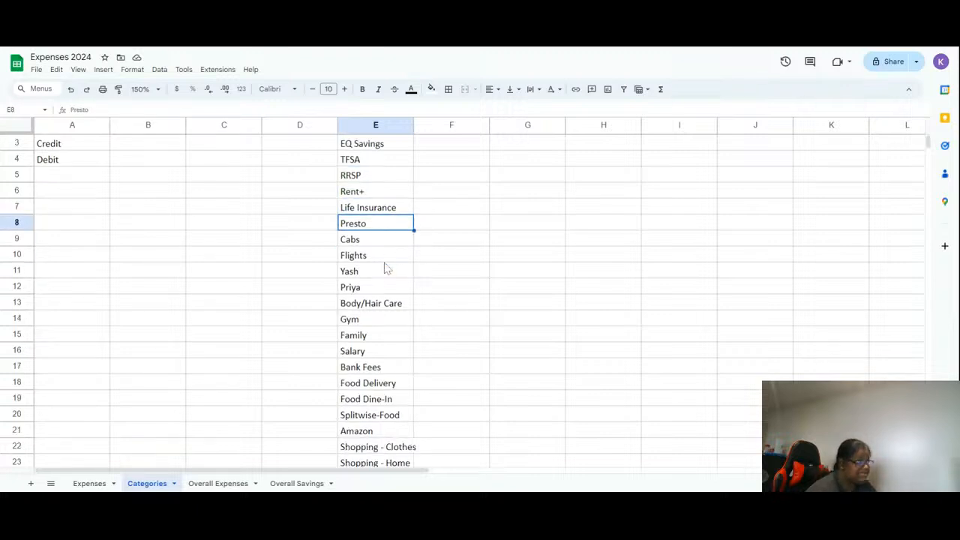
{"action": "left_click", "coordinate": [378, 243]}
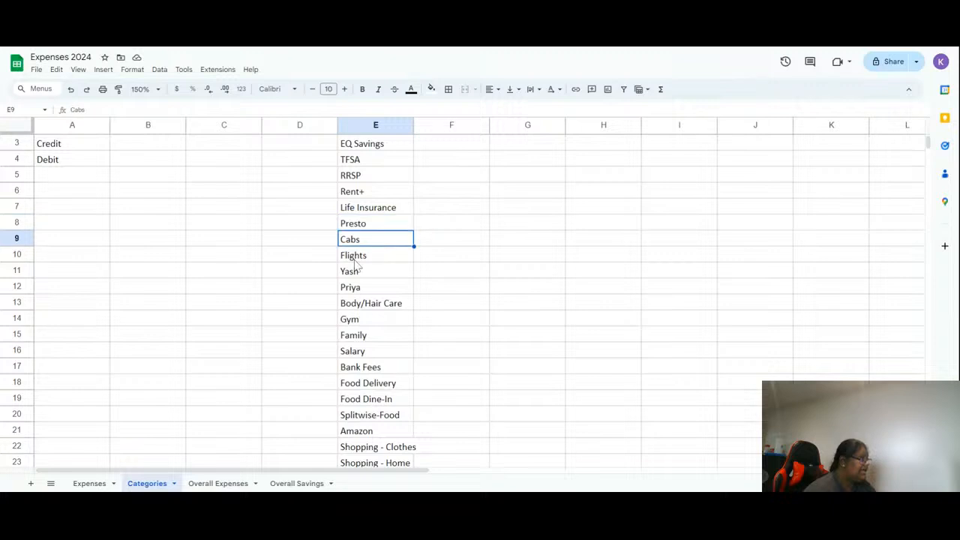
{"action": "left_click", "coordinate": [389, 259]}
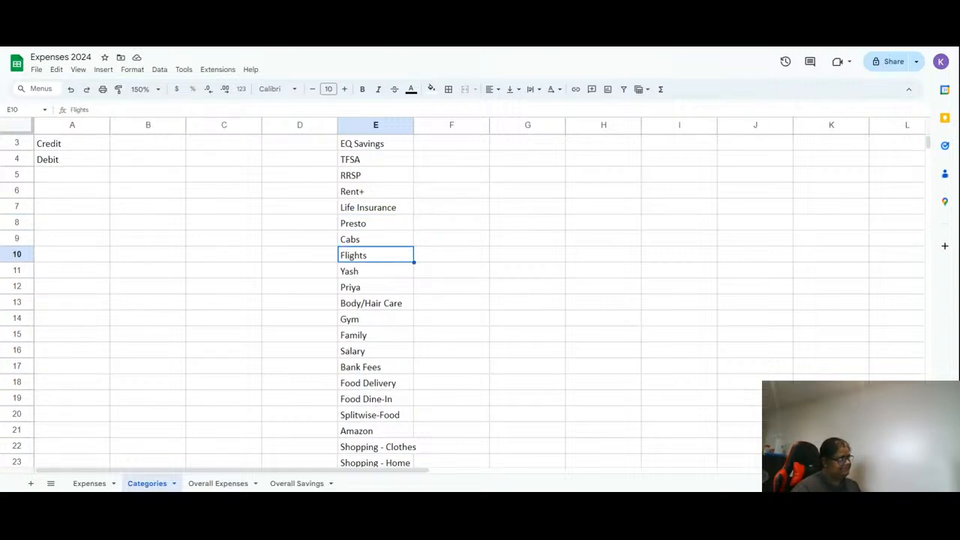
{"action": "key", "text": "Delete"}
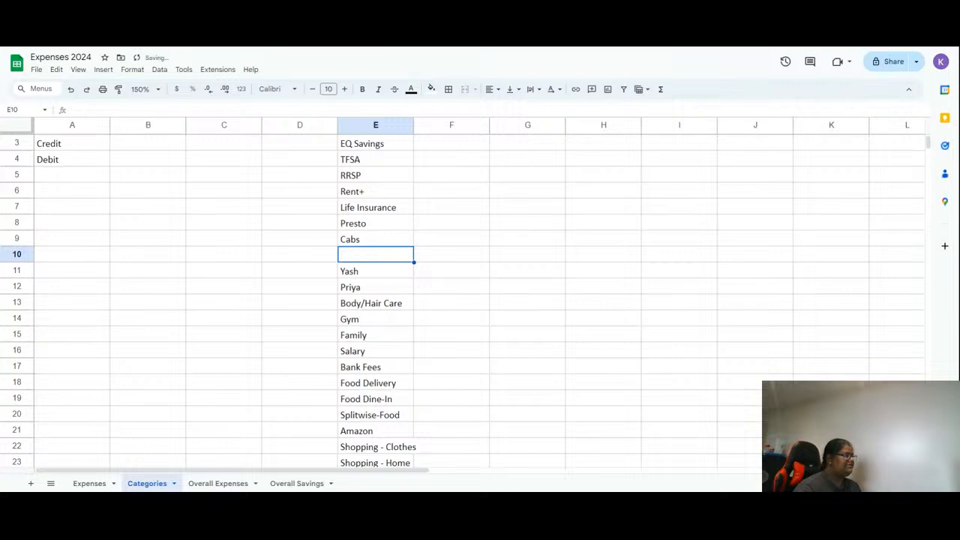
{"action": "right_click", "coordinate": [389, 257]}
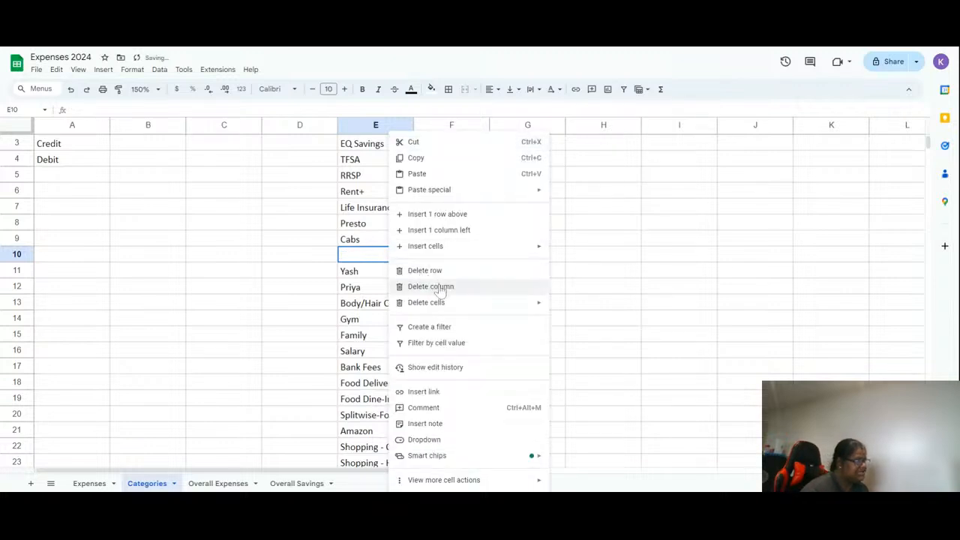
{"action": "mouse_move", "coordinate": [439, 303]}
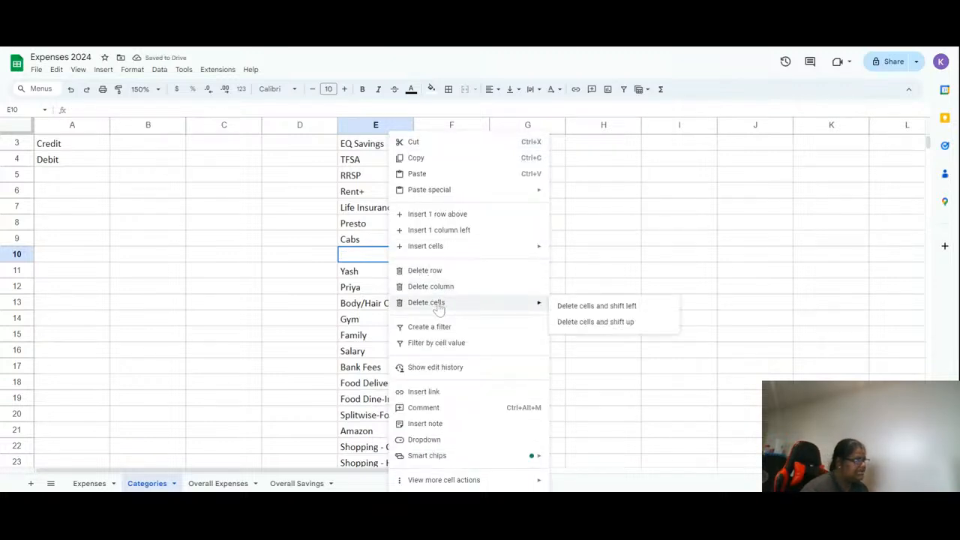
{"action": "left_click", "coordinate": [611, 317]}
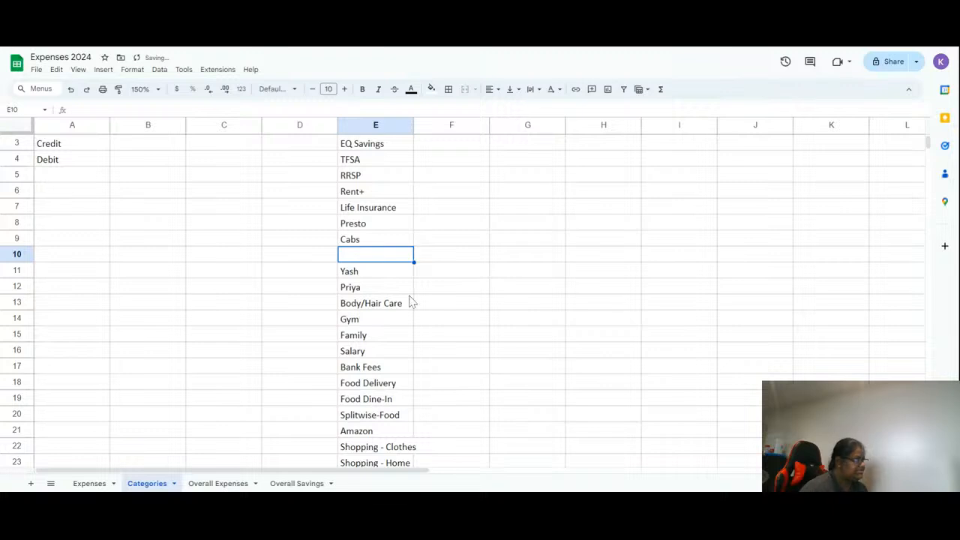
{"action": "type", "text": "Flights"}
- Delete the row containing the Flights category
{"action": "right_click", "coordinate": [389, 257]}
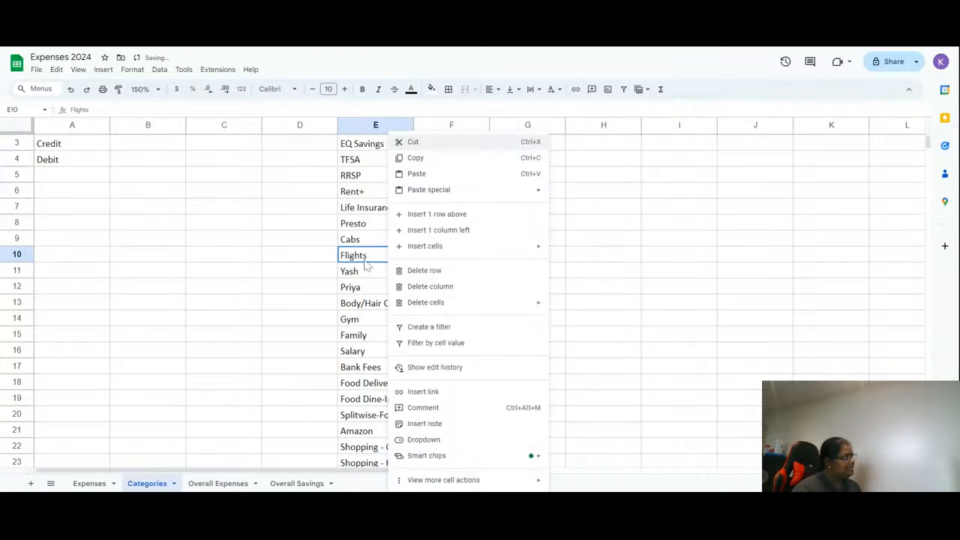
{"action": "left_click", "coordinate": [473, 272]}
{"action": "left_click", "coordinate": [473, 276]}
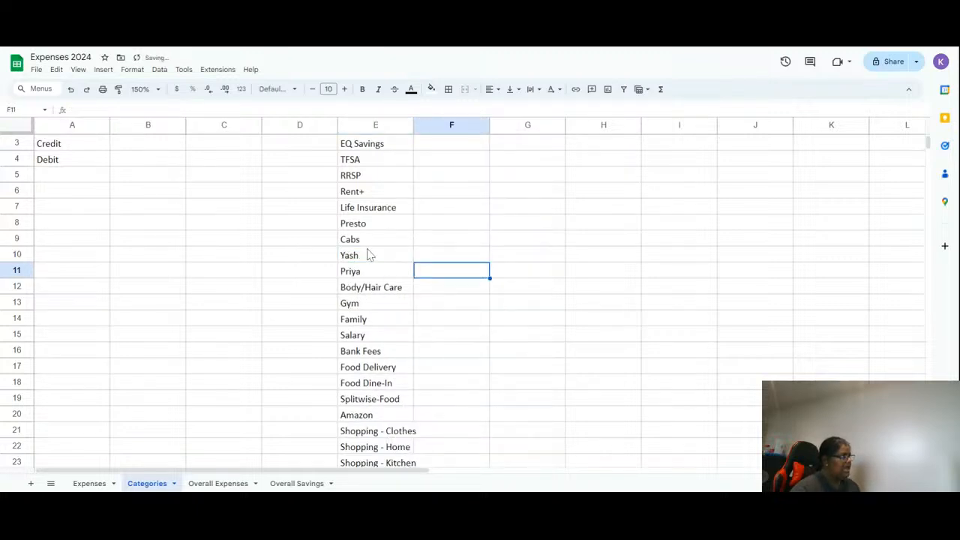
- Delete the two rows below Cabs that hold people's names
{"action": "left_click_drag", "start_coordinate": [394, 259], "coordinate": [392, 272]}
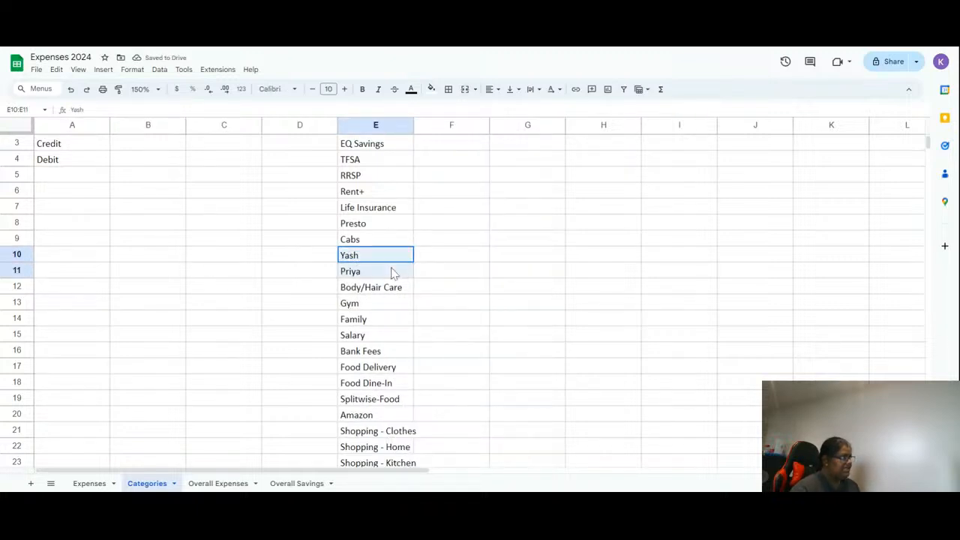
{"action": "right_click", "coordinate": [386, 260]}
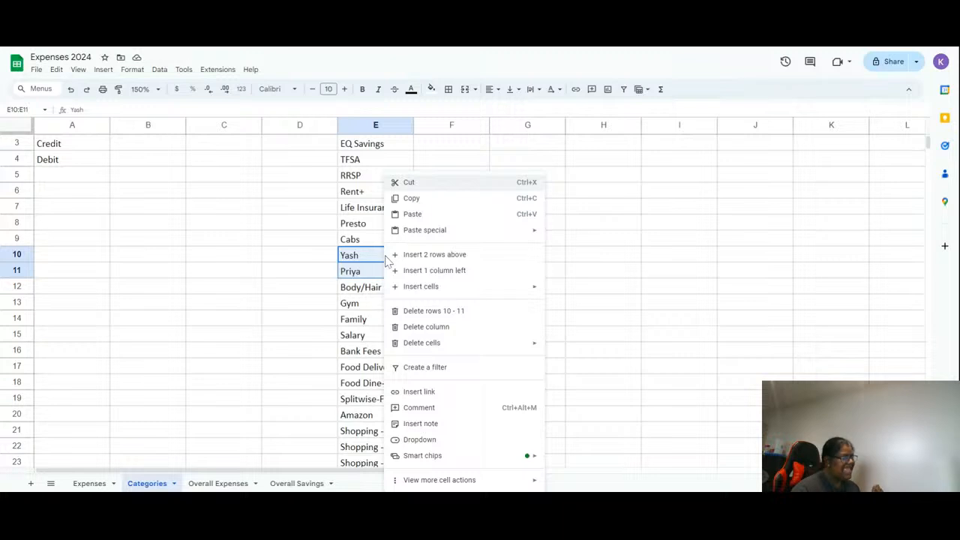
{"action": "left_click", "coordinate": [414, 312]}
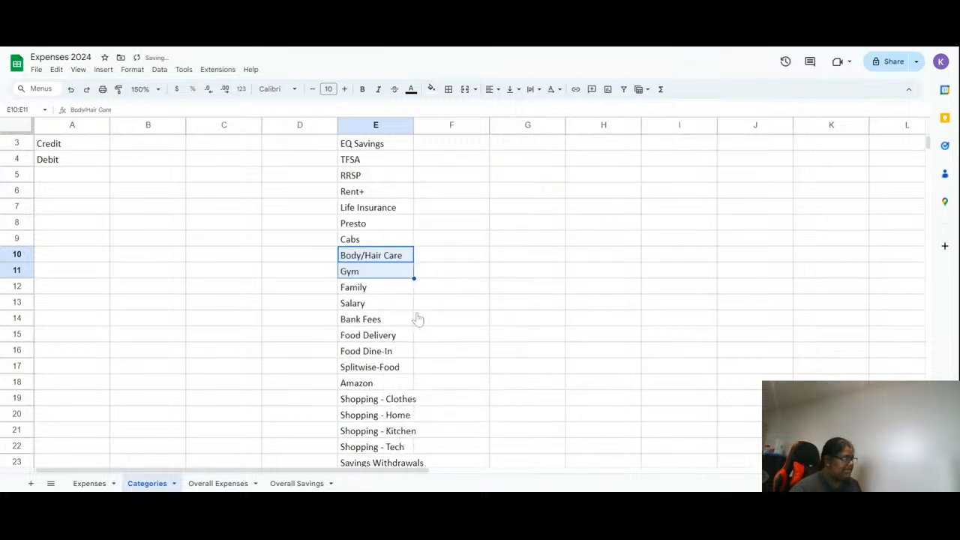
- Edit the Gym category to append a slash and a person's name
{"action": "left_click", "coordinate": [405, 260]}
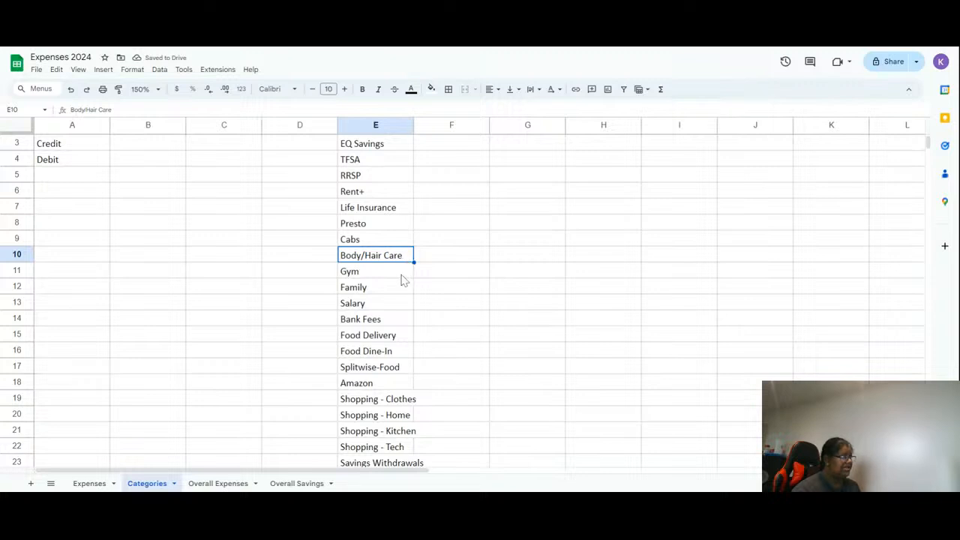
{"action": "left_click", "coordinate": [400, 276]}
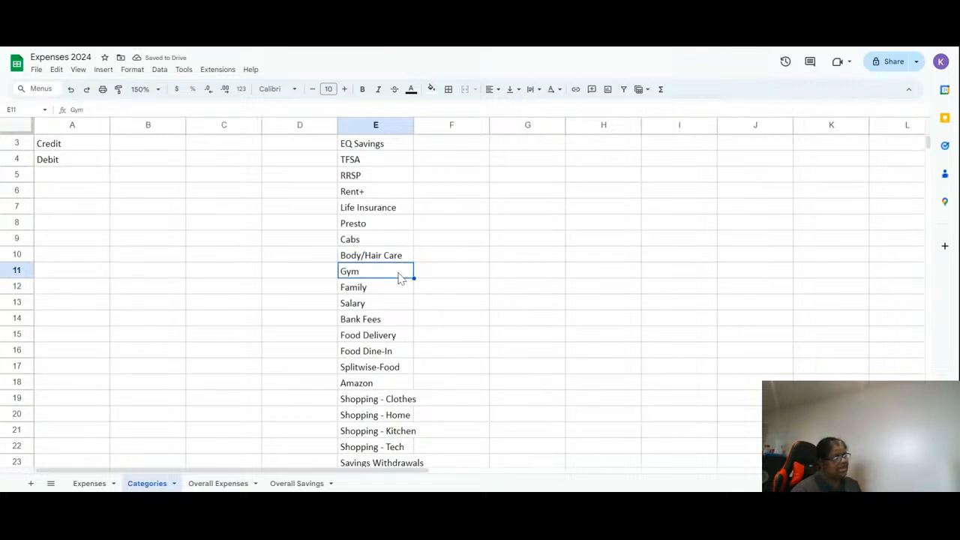
{"action": "double_click", "coordinate": [400, 277]}
{"action": "type", "text": "/Zahra"}
{"action": "key", "text": "Return"}
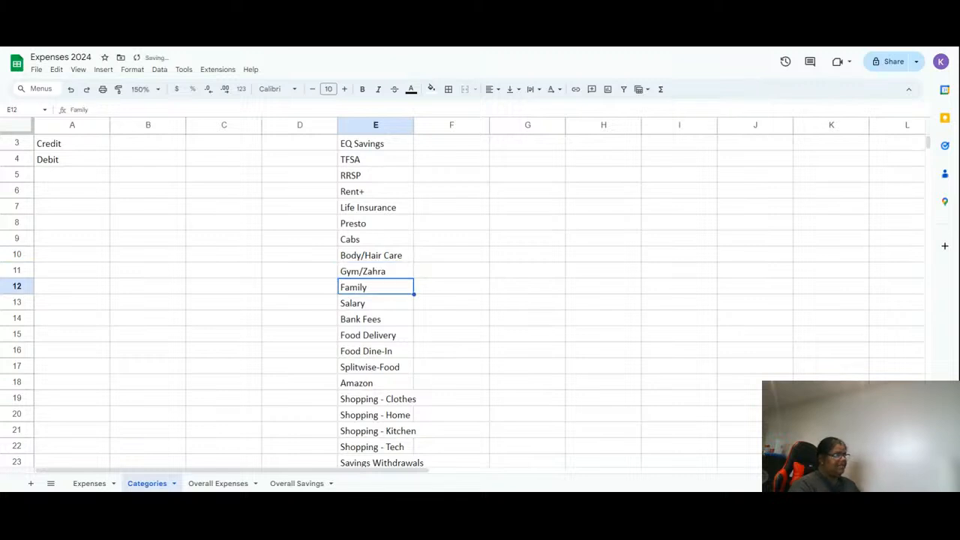
- Delete the Splitwise-Food row from the category list and autofit column E's width
{"action": "left_click", "coordinate": [386, 305]}
{"action": "scroll", "coordinate": [384, 306], "scroll_direction": "down", "scroll_amount": 1}
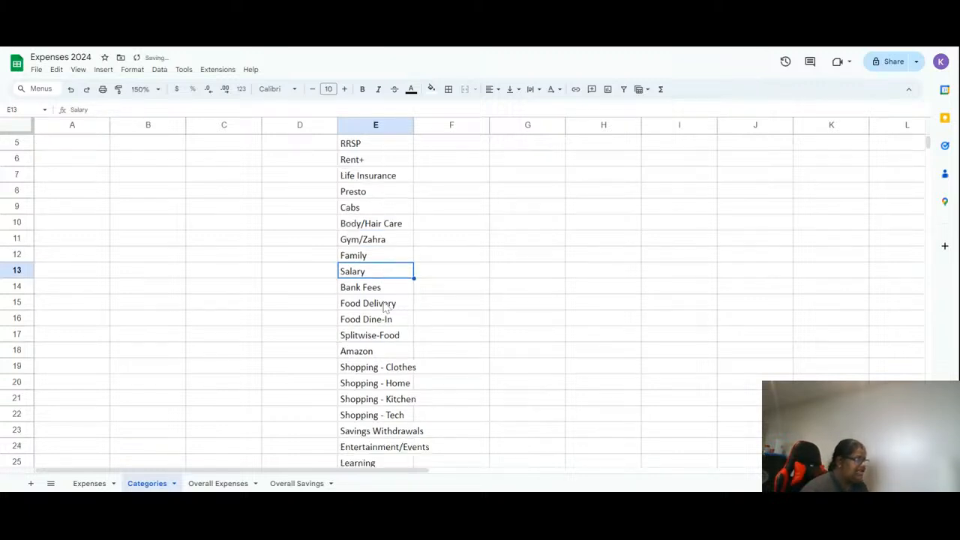
{"action": "left_click", "coordinate": [384, 306]}
{"action": "left_click", "coordinate": [387, 321]}
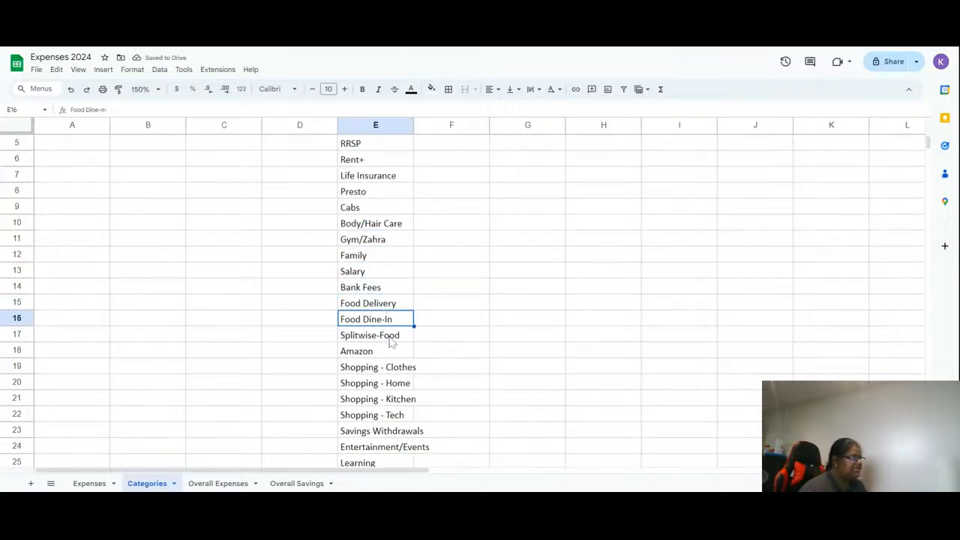
{"action": "left_click", "coordinate": [390, 338]}
{"action": "right_click", "coordinate": [389, 340]}
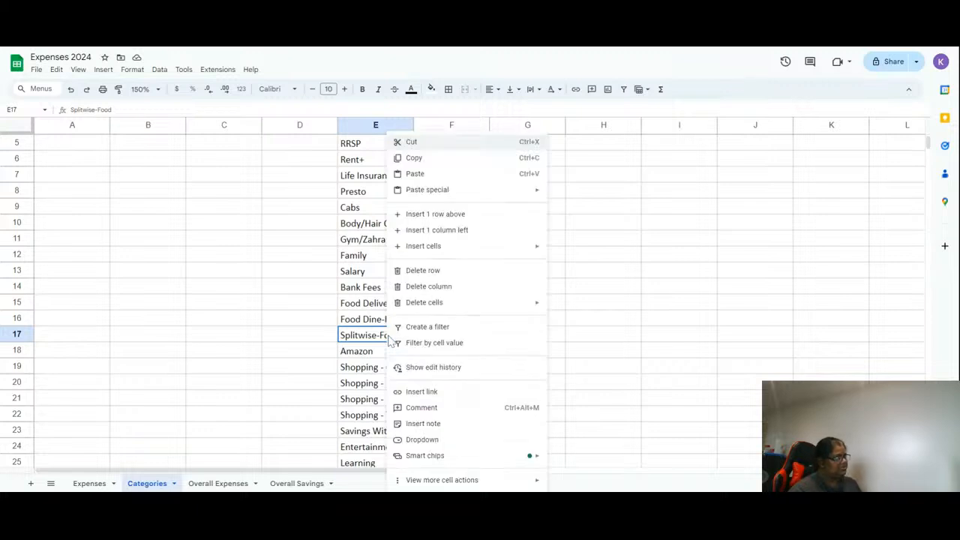
{"action": "left_click", "coordinate": [448, 271]}
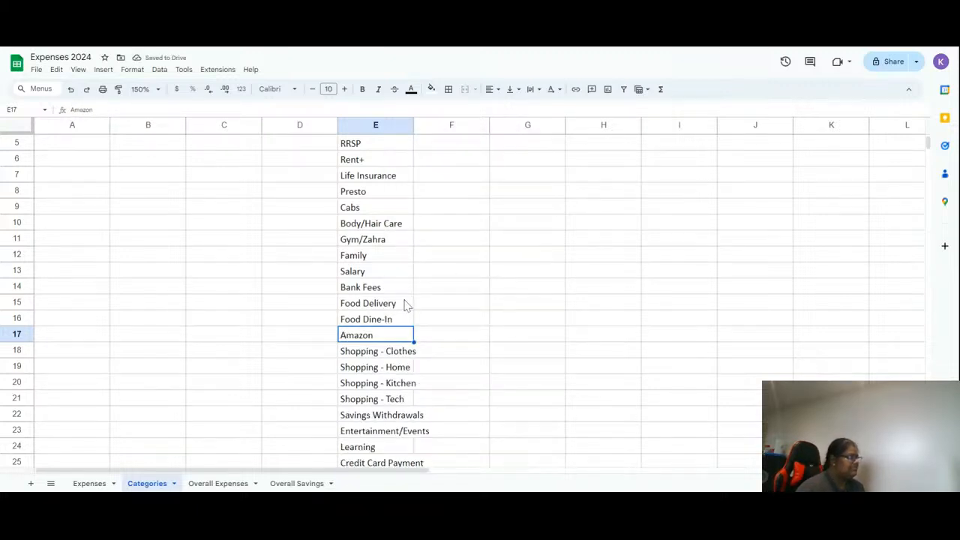
{"action": "double_click", "coordinate": [413, 125]}
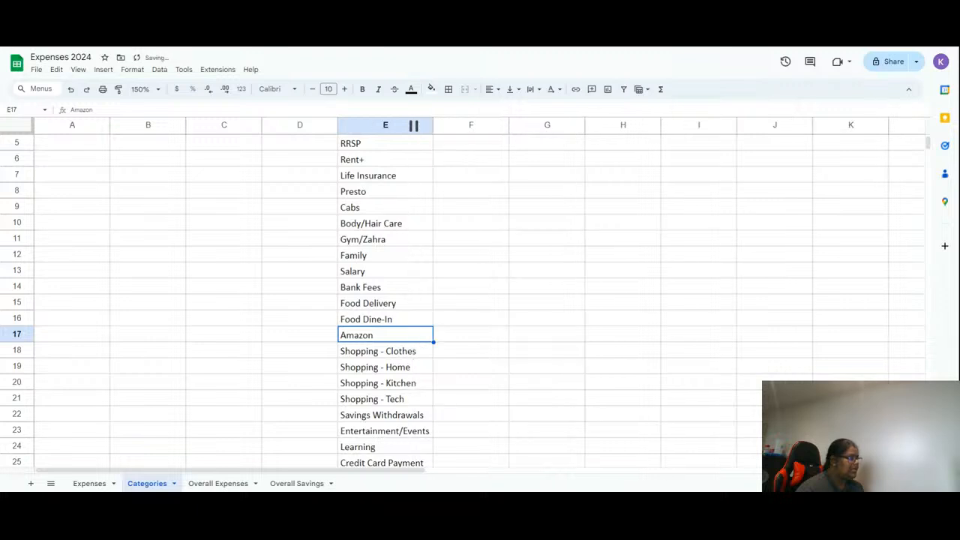
- Step through the category entries in column E to review them
{"action": "scroll", "coordinate": [396, 382], "scroll_direction": "down", "scroll_amount": 1}
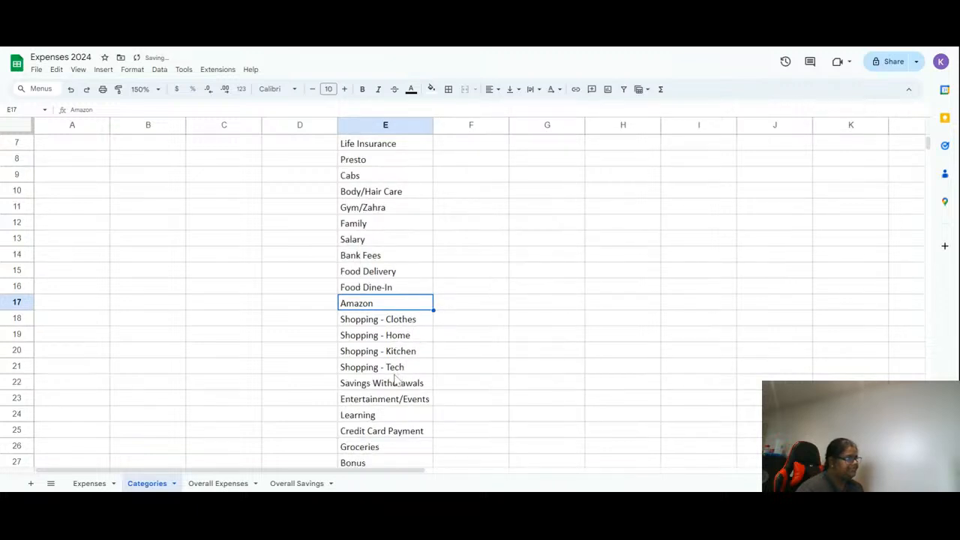
{"action": "left_click", "coordinate": [409, 334]}
{"action": "left_click", "coordinate": [405, 321]}
{"action": "left_click", "coordinate": [405, 340]}
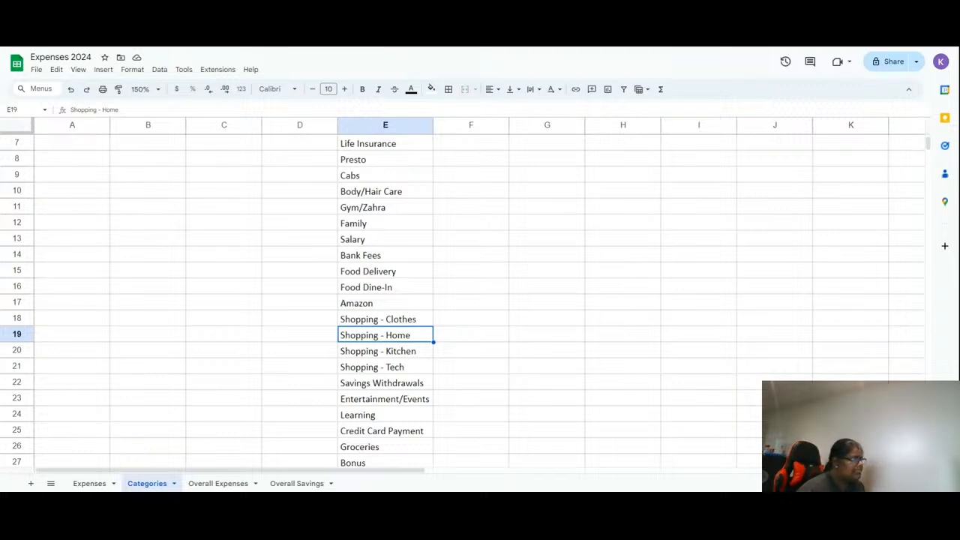
{"action": "left_click", "coordinate": [406, 371]}
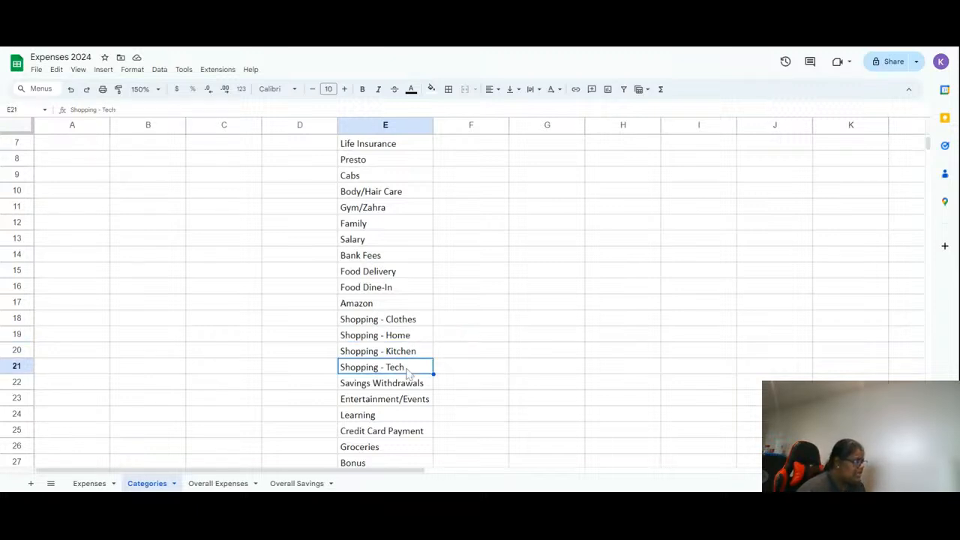
{"action": "scroll", "coordinate": [408, 375], "scroll_direction": "down", "scroll_amount": 1}
{"action": "key", "text": "Down"}
{"action": "key", "text": "Down"}
{"action": "key", "text": "Down"}
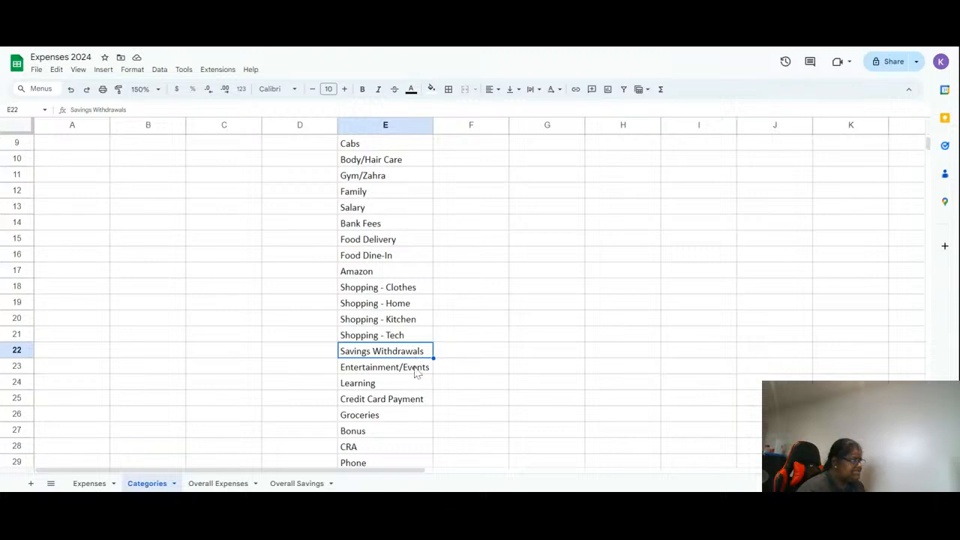
{"action": "scroll", "coordinate": [413, 390], "scroll_direction": "down", "scroll_amount": 1}
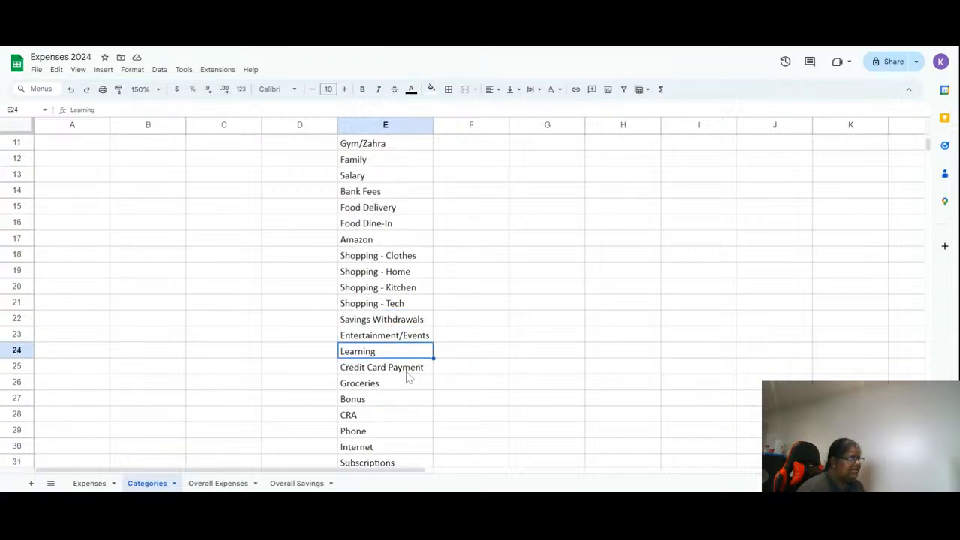
{"action": "left_click", "coordinate": [406, 372]}
{"action": "scroll", "coordinate": [407, 375], "scroll_direction": "down", "scroll_amount": 1}
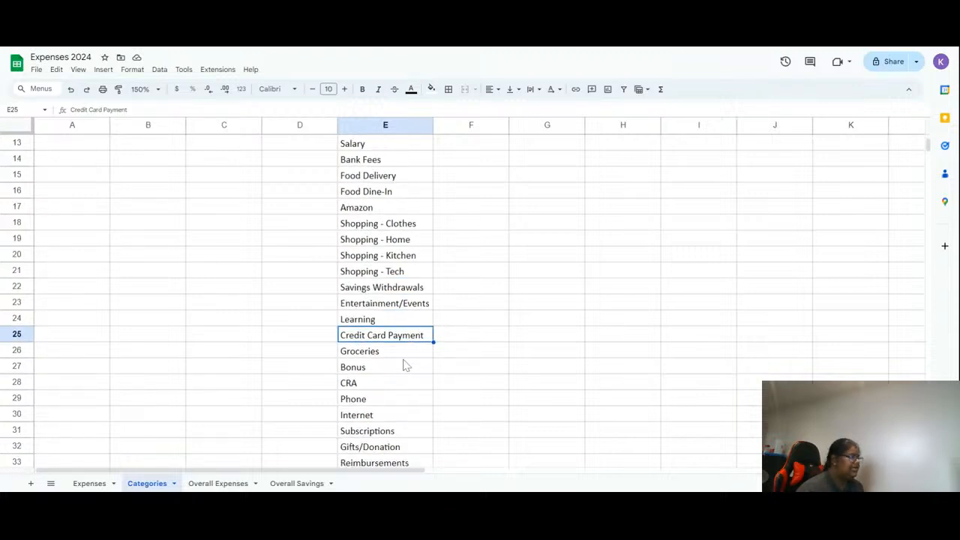
{"action": "left_click", "coordinate": [405, 355]}
{"action": "left_click", "coordinate": [397, 372]}
{"action": "left_click", "coordinate": [395, 383]}
{"action": "scroll", "coordinate": [392, 385], "scroll_direction": "down", "scroll_amount": 1}
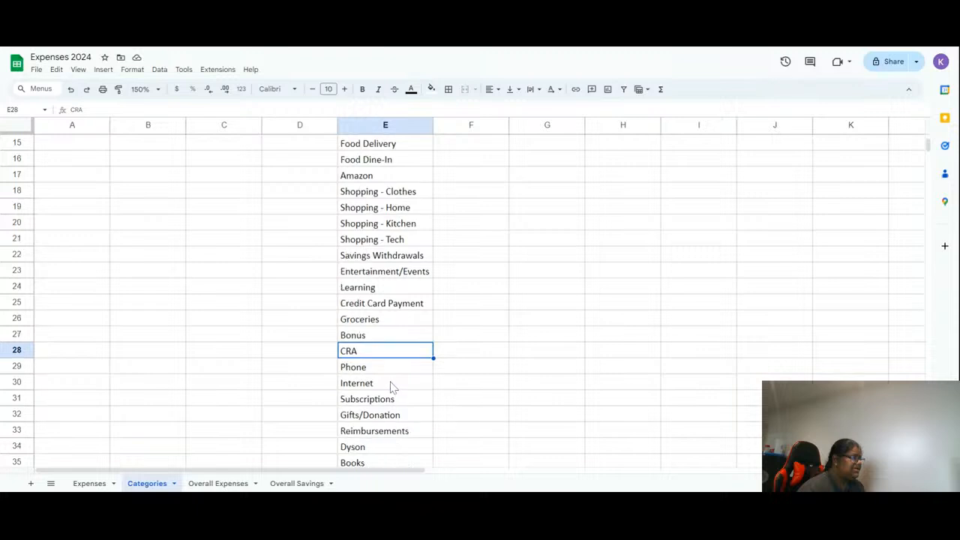
{"action": "left_click", "coordinate": [393, 371]}
{"action": "left_click", "coordinate": [395, 386]}
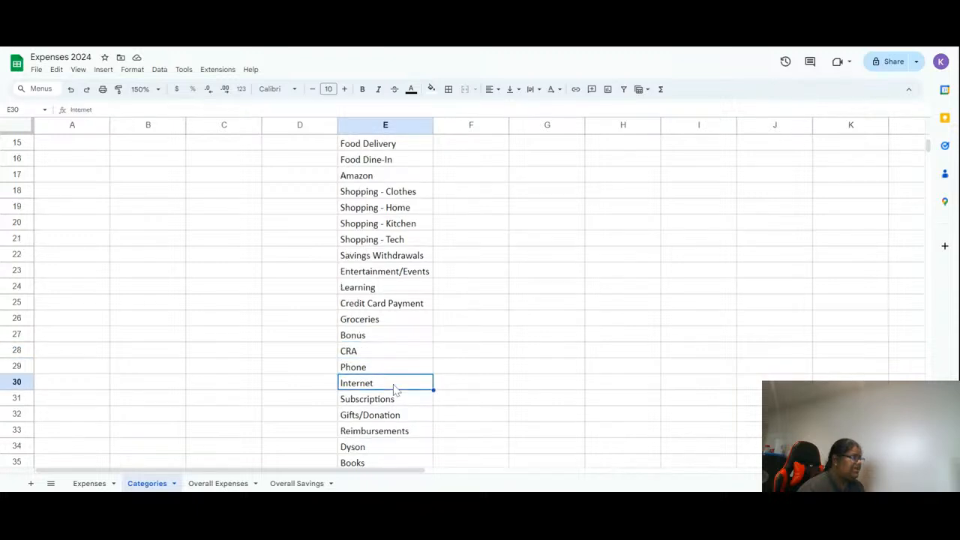
{"action": "scroll", "coordinate": [393, 388], "scroll_direction": "down", "scroll_amount": 1}
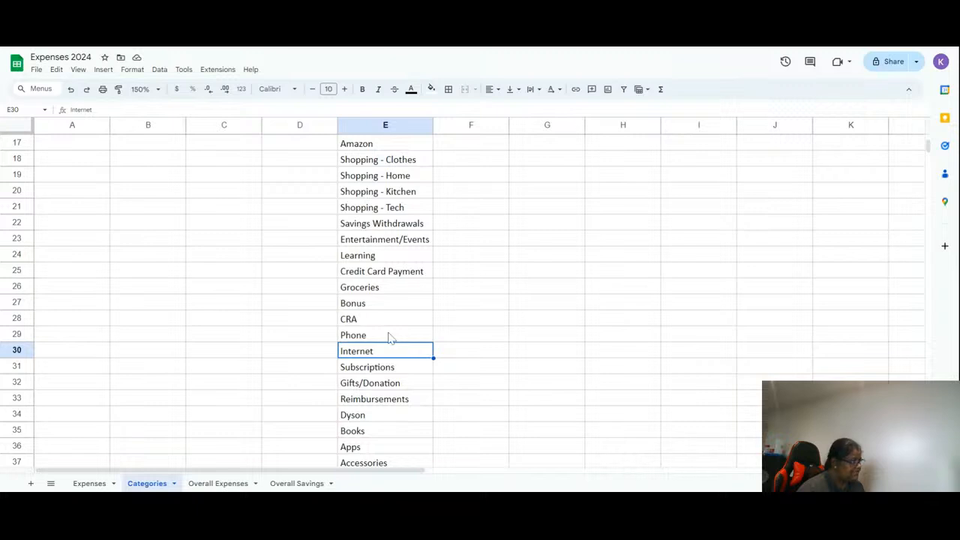
- Delete the row containing the Dyson category
{"action": "scroll", "coordinate": [394, 414], "scroll_direction": "down", "scroll_amount": 1}
{"action": "right_click", "coordinate": [385, 384]}
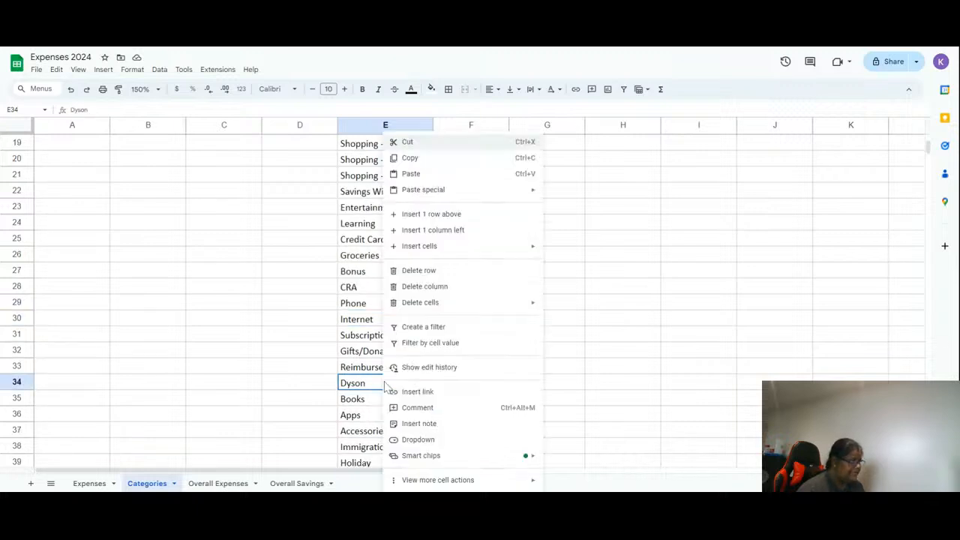
{"action": "left_click", "coordinate": [432, 270]}
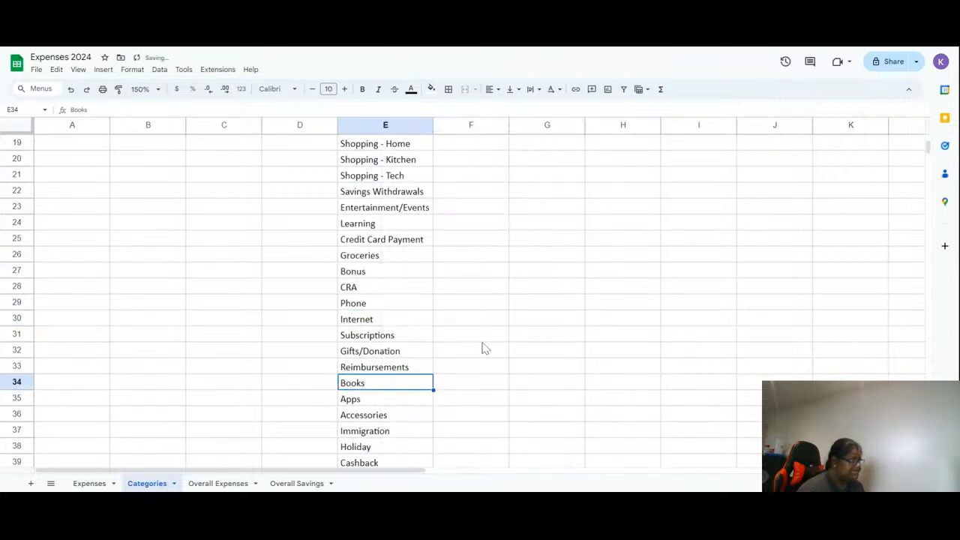
- Delete the row below Shopping - Personal that holds a person's name
{"action": "scroll", "coordinate": [461, 403], "scroll_direction": "down", "scroll_amount": 1}
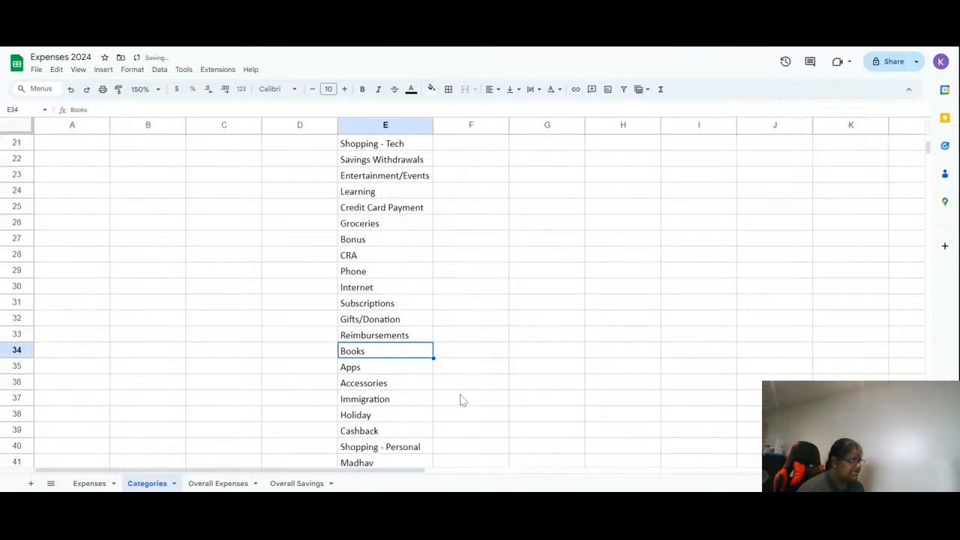
{"action": "left_click", "coordinate": [407, 368]}
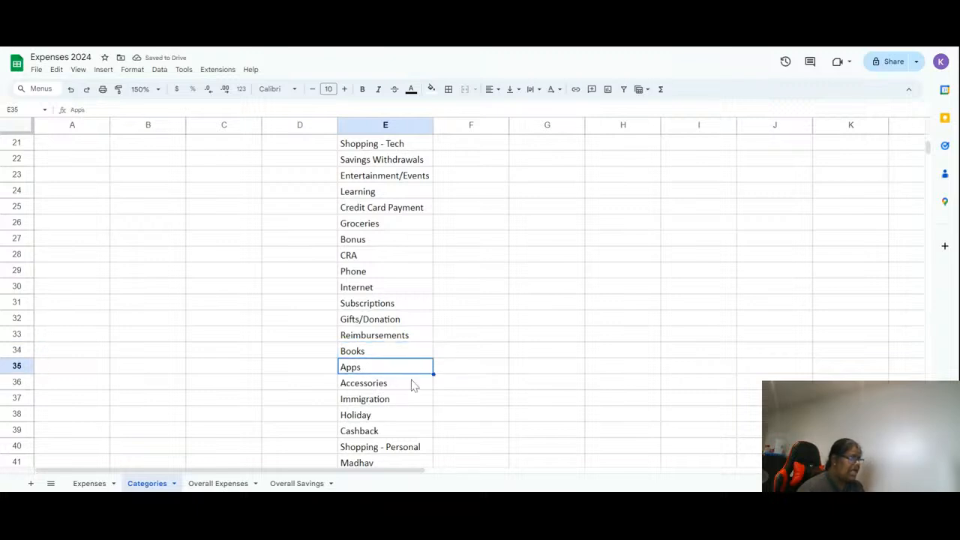
{"action": "left_click", "coordinate": [413, 386]}
{"action": "scroll", "coordinate": [417, 392], "scroll_direction": "down", "scroll_amount": 1}
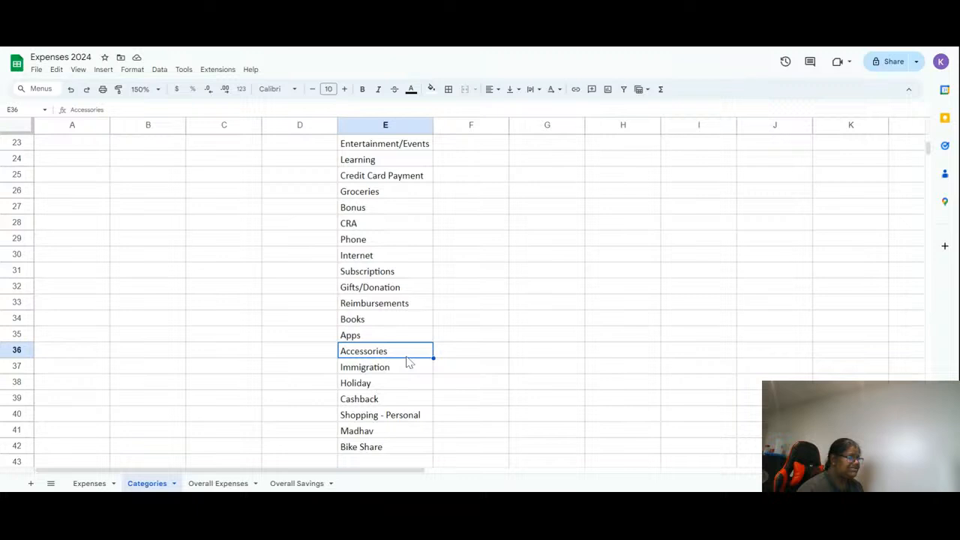
{"action": "left_click", "coordinate": [409, 371]}
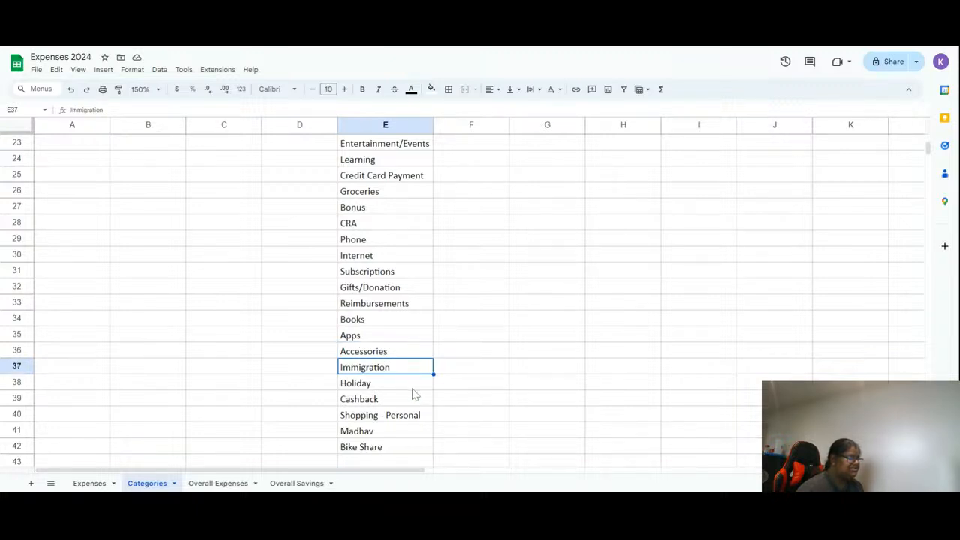
{"action": "left_click", "coordinate": [413, 389]}
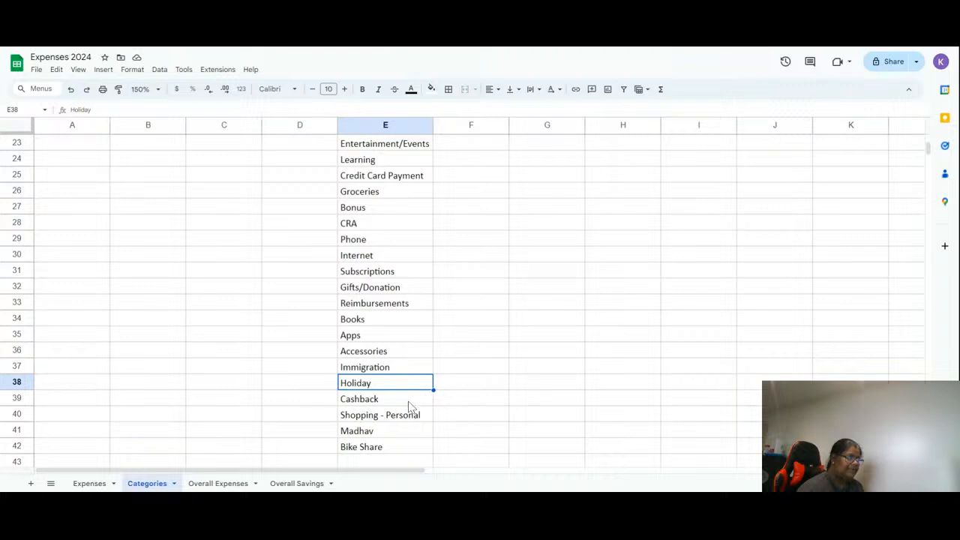
{"action": "left_click", "coordinate": [409, 401]}
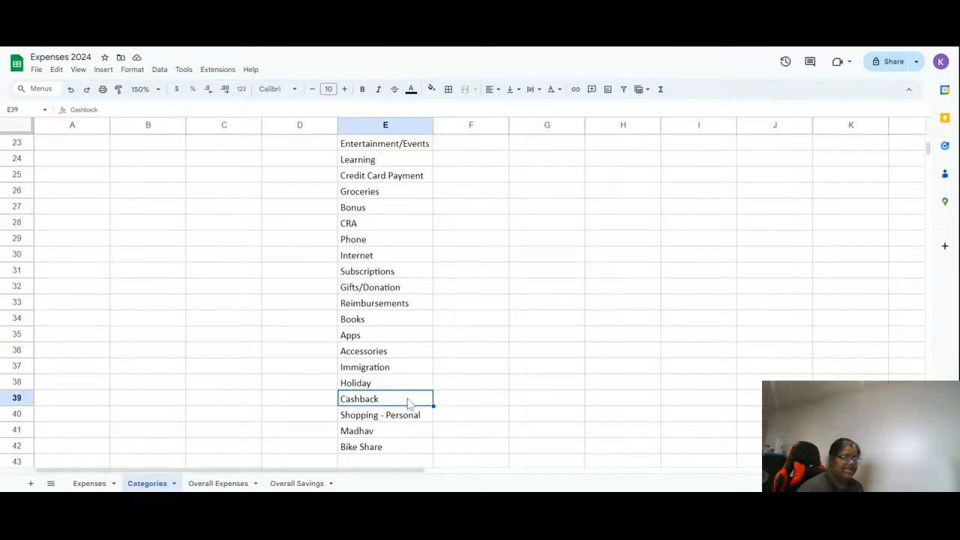
{"action": "left_click", "coordinate": [401, 435]}
{"action": "right_click", "coordinate": [401, 435]}
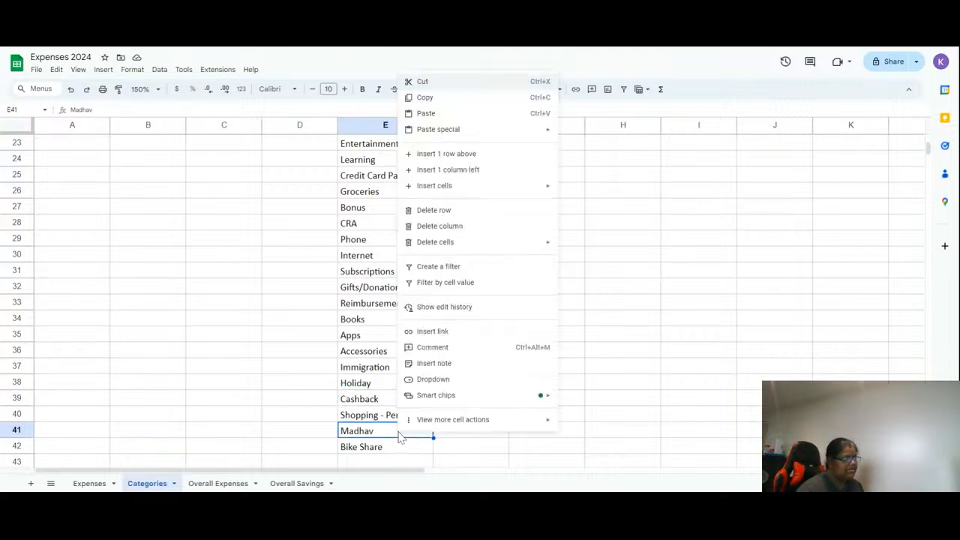
{"action": "mouse_move", "coordinate": [459, 419]}
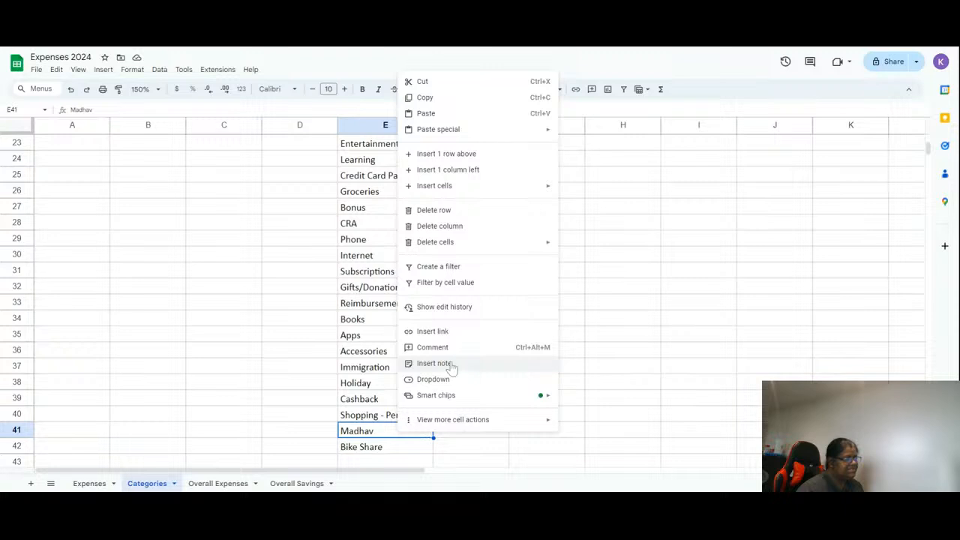
{"action": "left_click", "coordinate": [428, 219]}
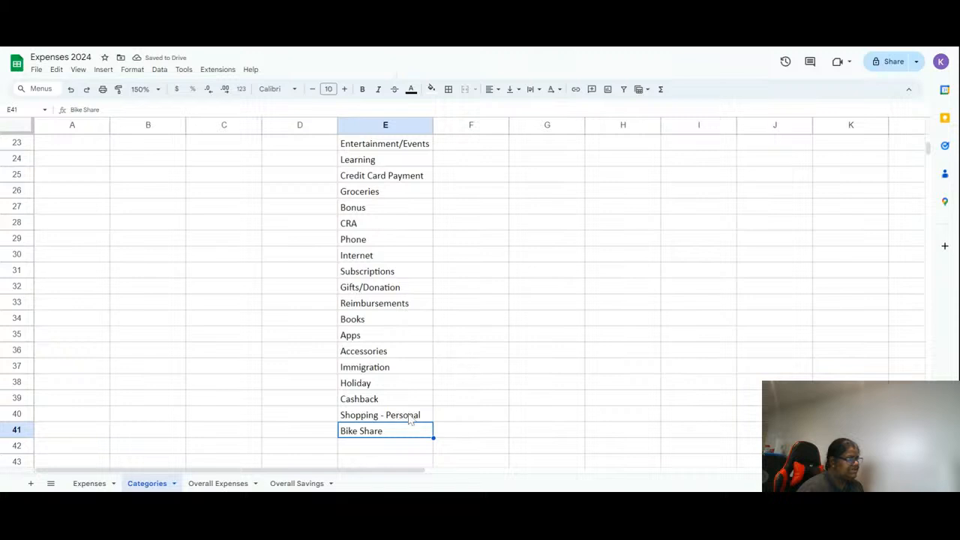
- Sort the sheet A to Z by the category column E
{"action": "left_click", "coordinate": [411, 417]}
{"action": "scroll", "coordinate": [395, 465], "scroll_direction": "up", "scroll_amount": 5}
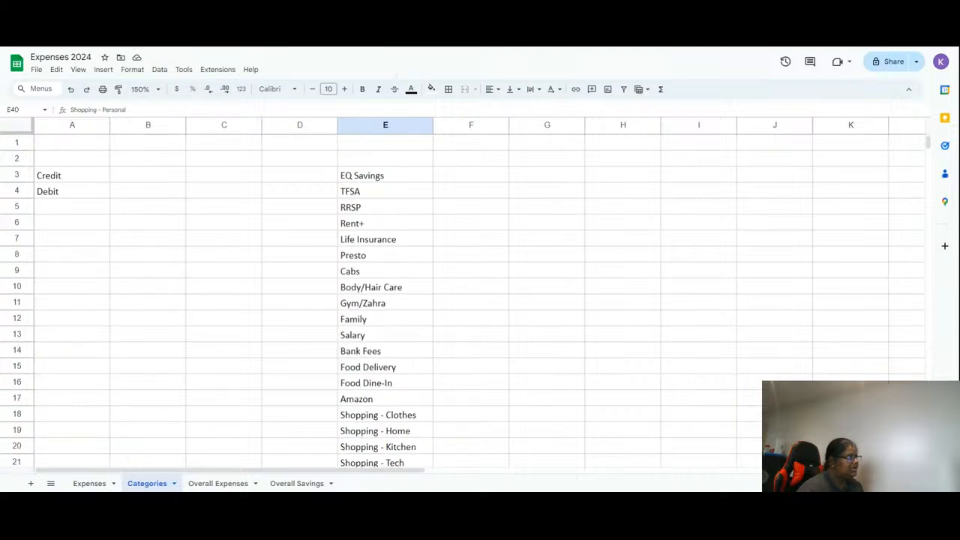
{"action": "right_click", "coordinate": [378, 126]}
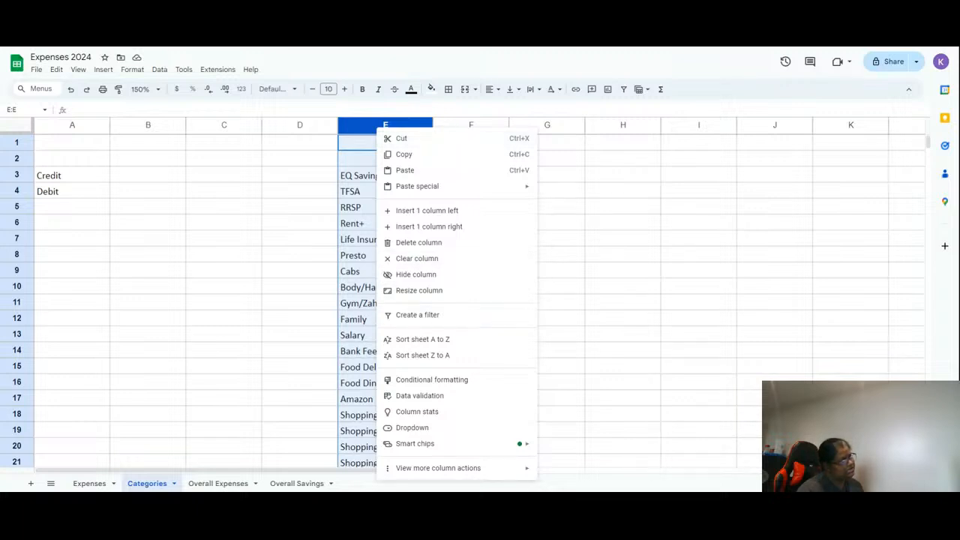
{"action": "left_click", "coordinate": [422, 341]}
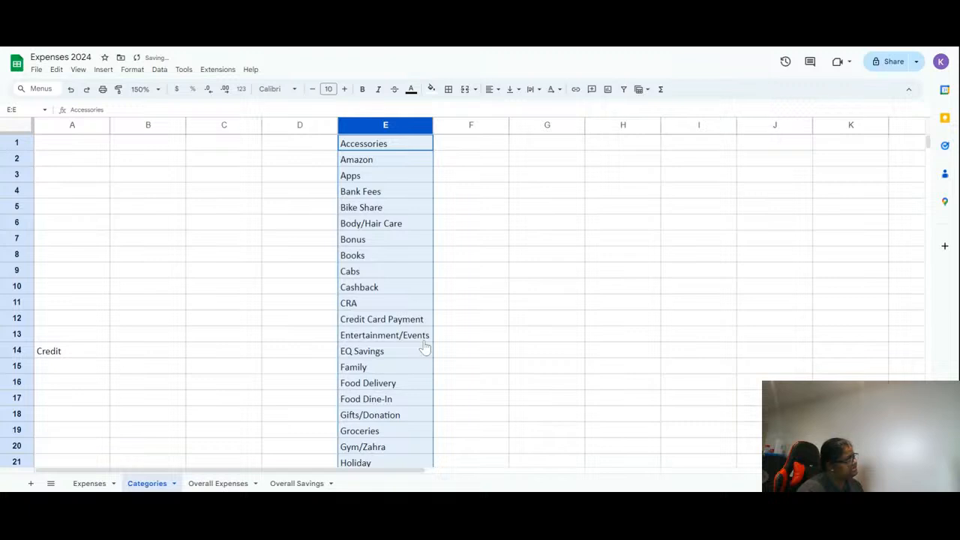
- Undo the sort and then redo it
{"action": "scroll", "coordinate": [128, 382], "scroll_direction": "down", "scroll_amount": 5}
{"action": "scroll", "coordinate": [128, 381], "scroll_direction": "up", "scroll_amount": 5}
{"action": "scroll", "coordinate": [128, 382], "scroll_direction": "down", "scroll_amount": 7}
{"action": "left_click", "coordinate": [63, 437]}
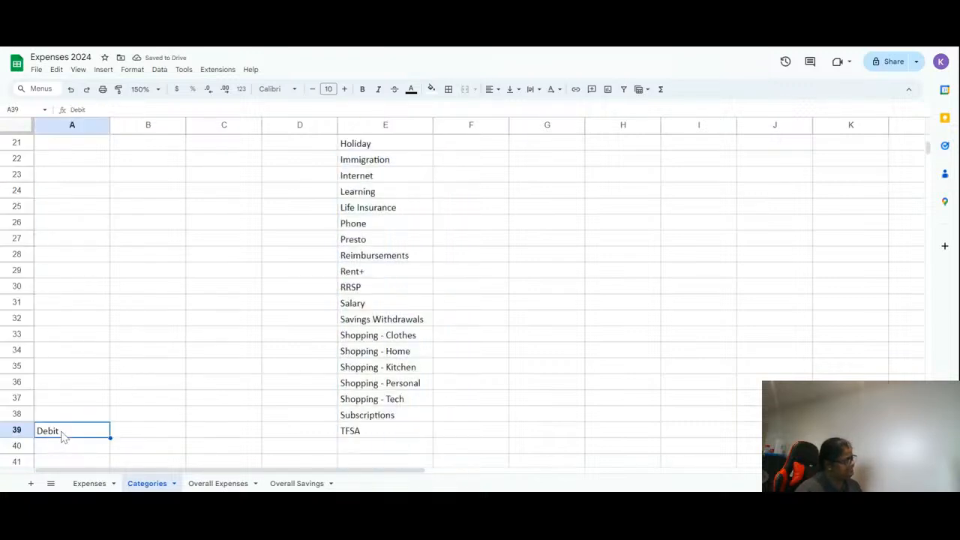
{"action": "key", "text": "ctrl+z"}
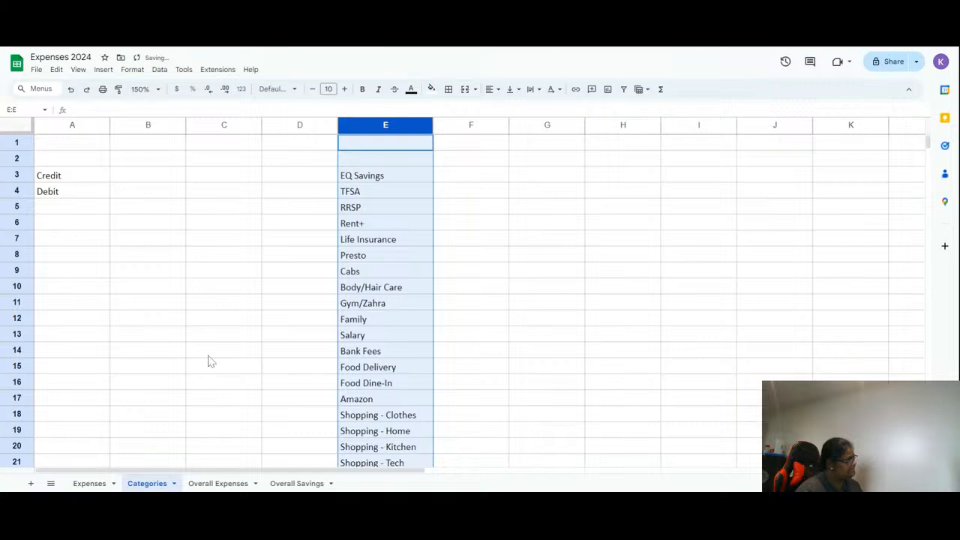
{"action": "left_click", "coordinate": [209, 355]}
{"action": "key", "text": "ctrl+y"}
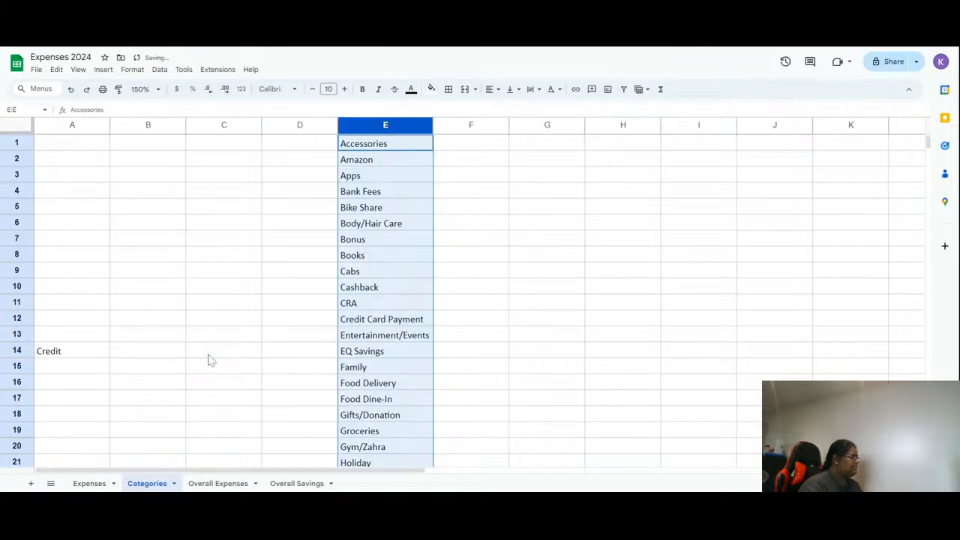
- Move Debit from the bottom of column A to the cell directly below Credit
{"action": "left_click", "coordinate": [46, 332]}
{"action": "scroll", "coordinate": [45, 324], "scroll_direction": "down", "scroll_amount": 1}
{"action": "scroll", "coordinate": [45, 323], "scroll_direction": "down", "scroll_amount": 10}
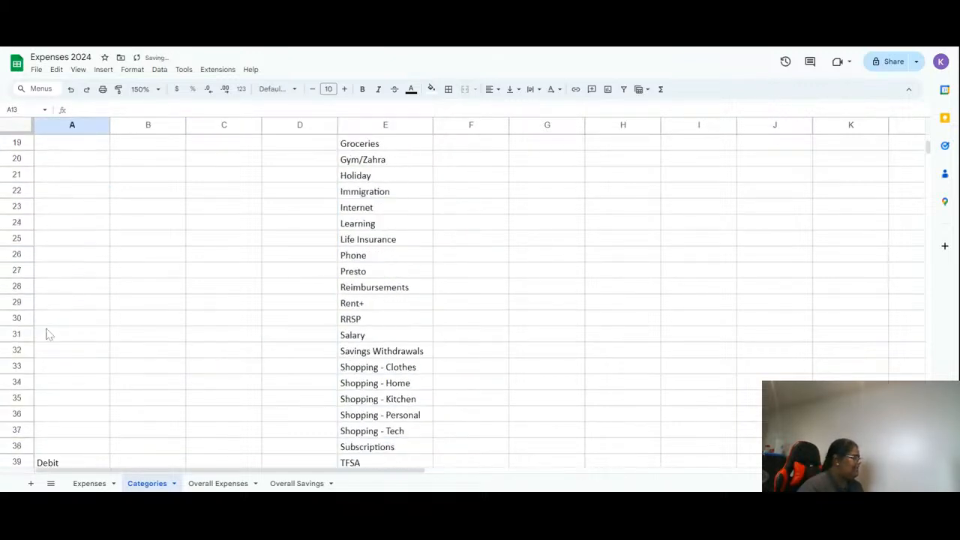
{"action": "left_click", "coordinate": [65, 305]}
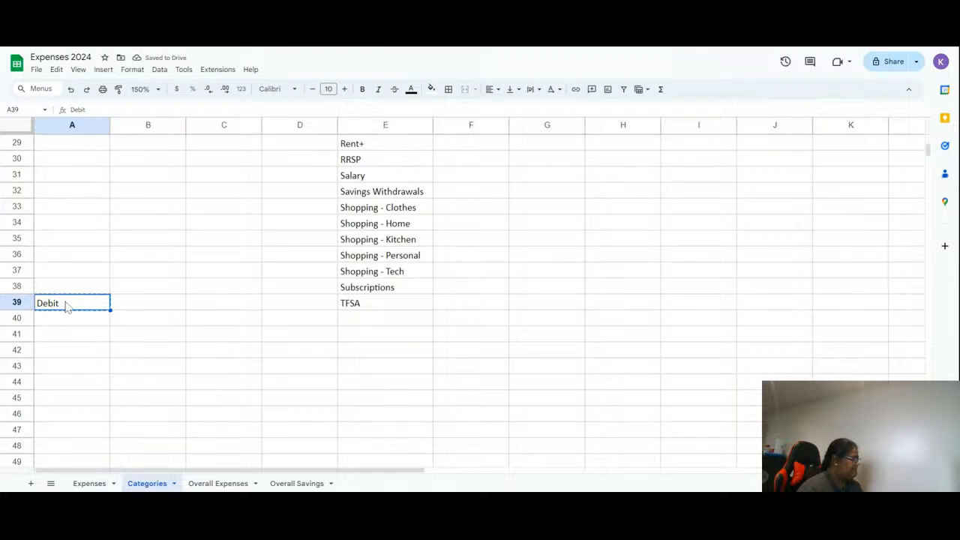
{"action": "scroll", "coordinate": [67, 306], "scroll_direction": "up", "scroll_amount": 8}
{"action": "left_click", "coordinate": [63, 244]}
{"action": "type", "text": "Debit"}
{"action": "left_click", "coordinate": [360, 207]}
{"action": "scroll", "coordinate": [360, 207], "scroll_direction": "up", "scroll_amount": 3}
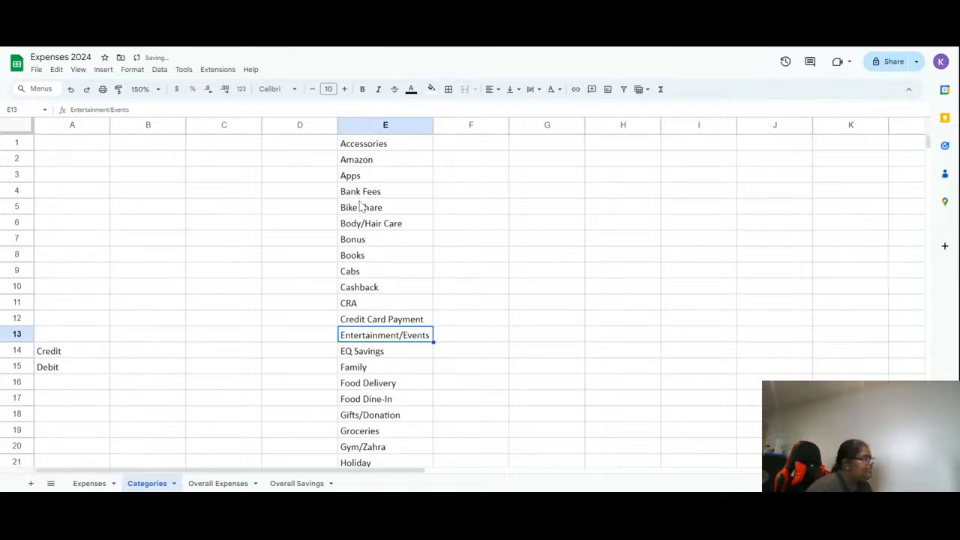
{"action": "scroll", "coordinate": [360, 207], "scroll_direction": "down", "scroll_amount": 10}
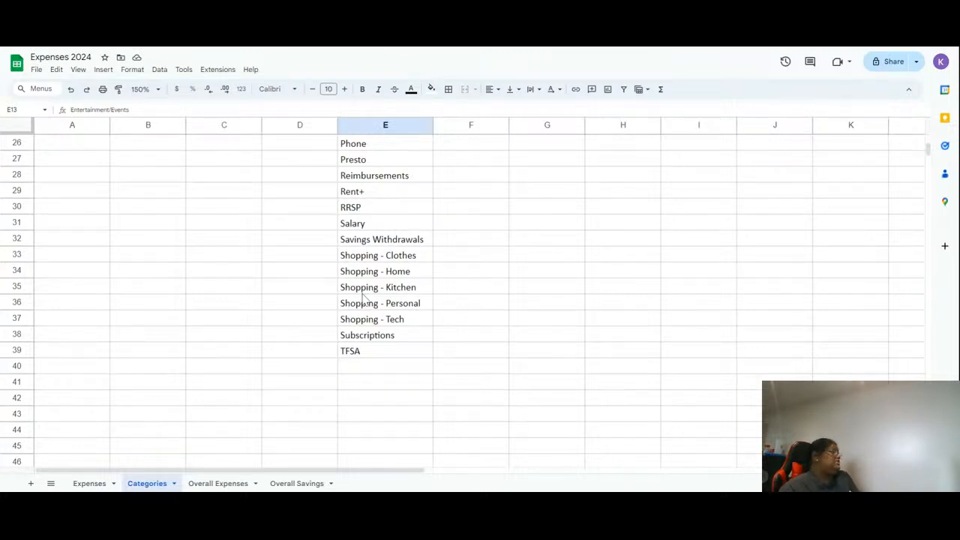
- Add Travel below TFSA in the category column and paint TFSA's formatting onto it
{"action": "scroll", "coordinate": [363, 298], "scroll_direction": "up", "scroll_amount": 8}
{"action": "scroll", "coordinate": [363, 297], "scroll_direction": "down", "scroll_amount": 10}
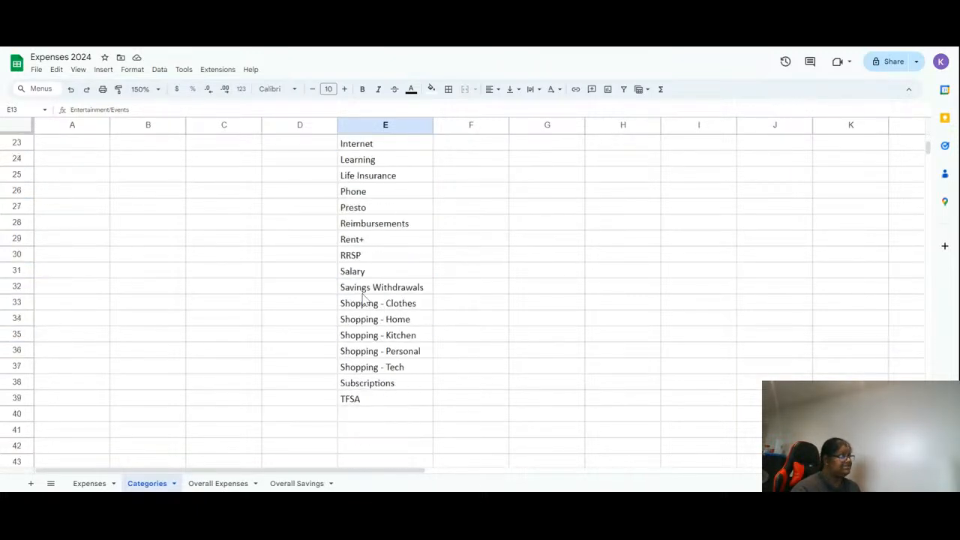
{"action": "left_click", "coordinate": [360, 384]}
{"action": "type", "text": "Travel"}
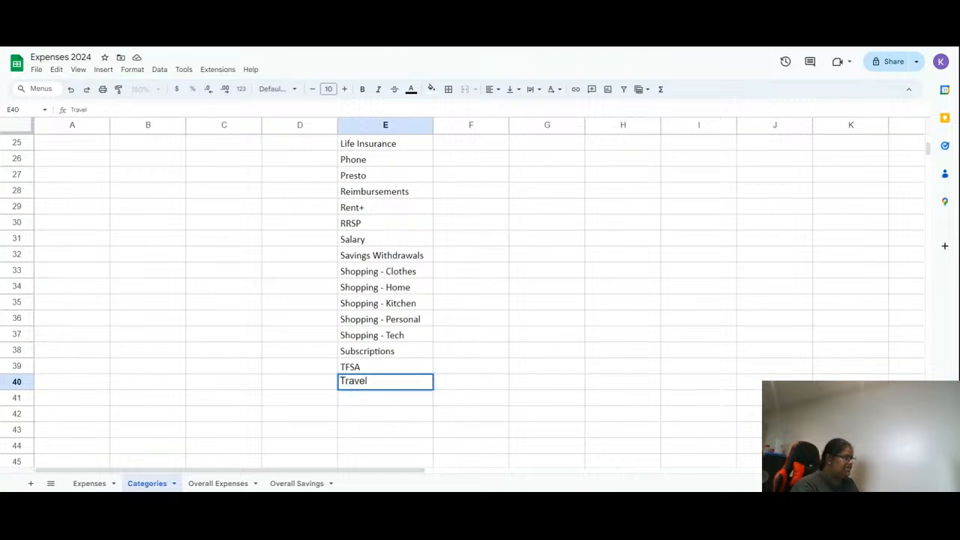
{"action": "key", "text": "Return"}
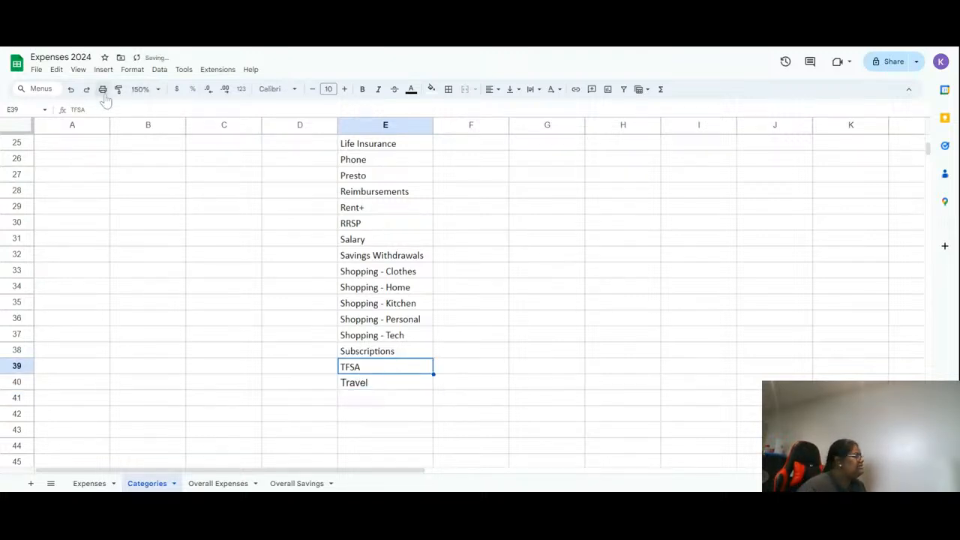
{"action": "left_click", "coordinate": [118, 90]}
{"action": "left_click", "coordinate": [399, 386]}
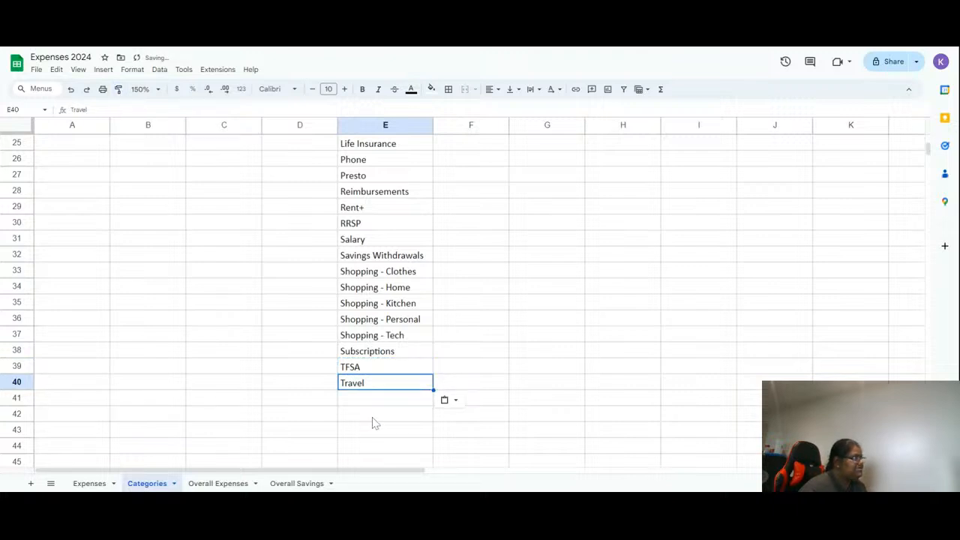
- Switch to the Expenses sheet and insert a dropdown on the Card column C
{"action": "scroll", "coordinate": [197, 435], "scroll_direction": "up", "scroll_amount": 8}
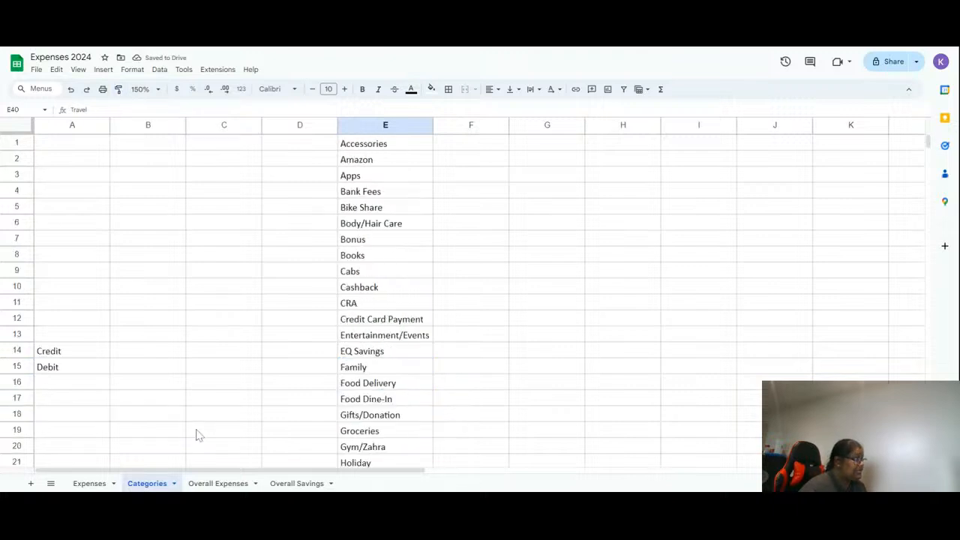
{"action": "left_click", "coordinate": [89, 484]}
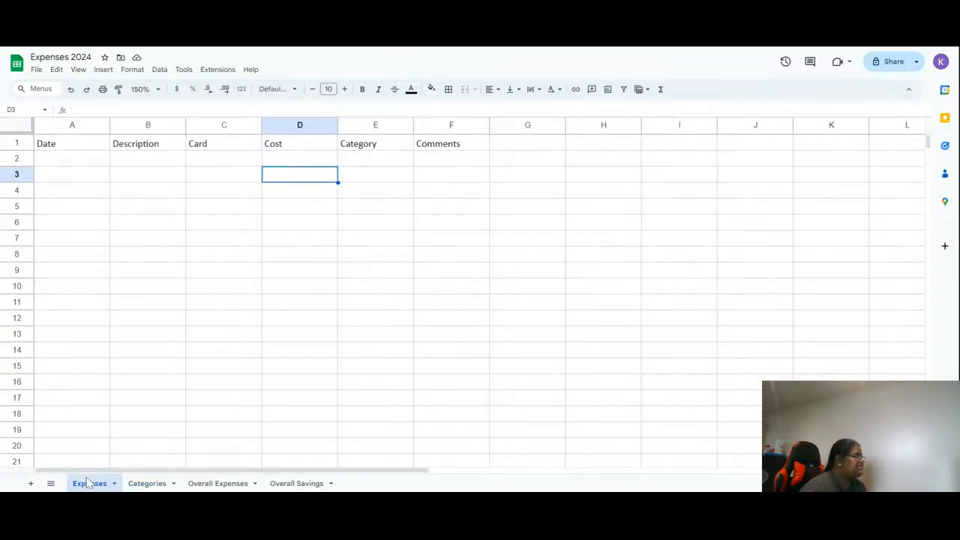
{"action": "left_click", "coordinate": [230, 150]}
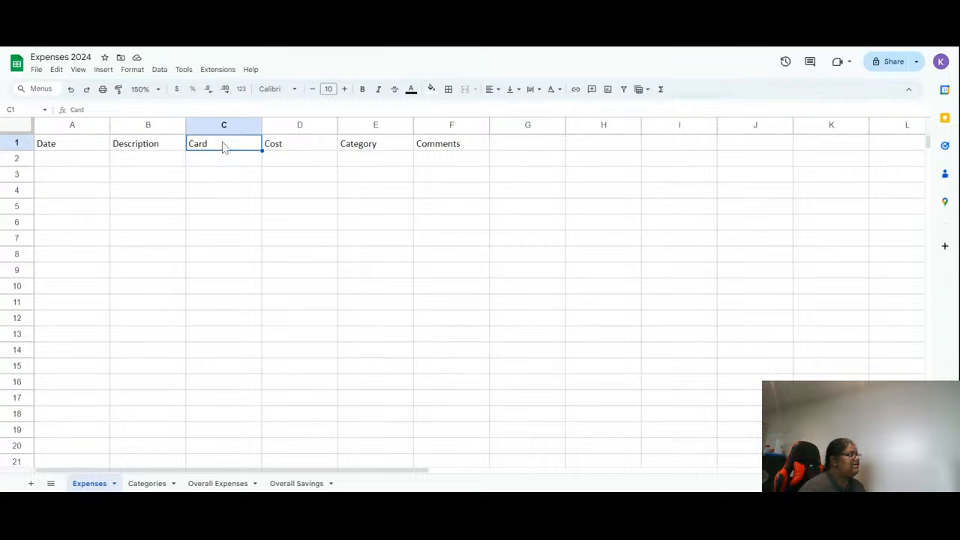
{"action": "left_click", "coordinate": [214, 125]}
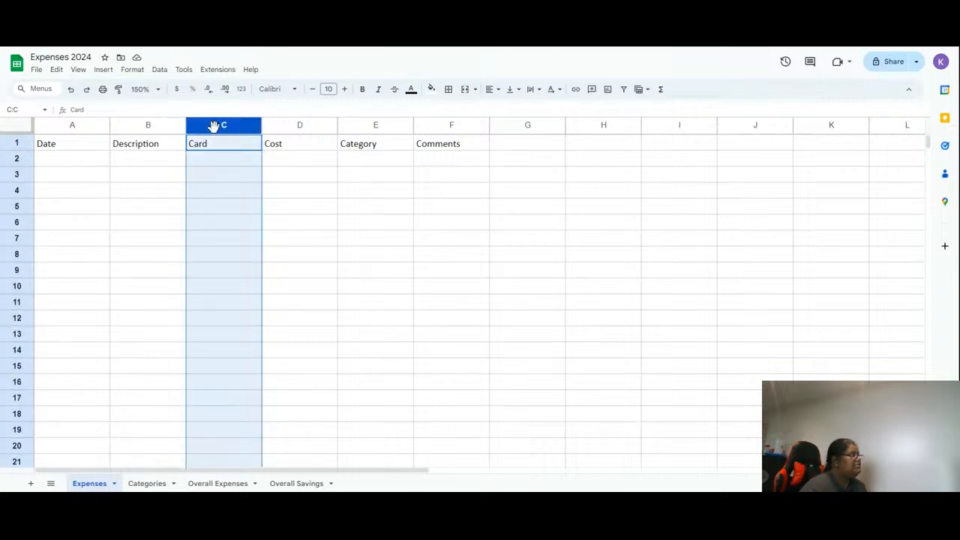
{"action": "left_click", "coordinate": [252, 128]}
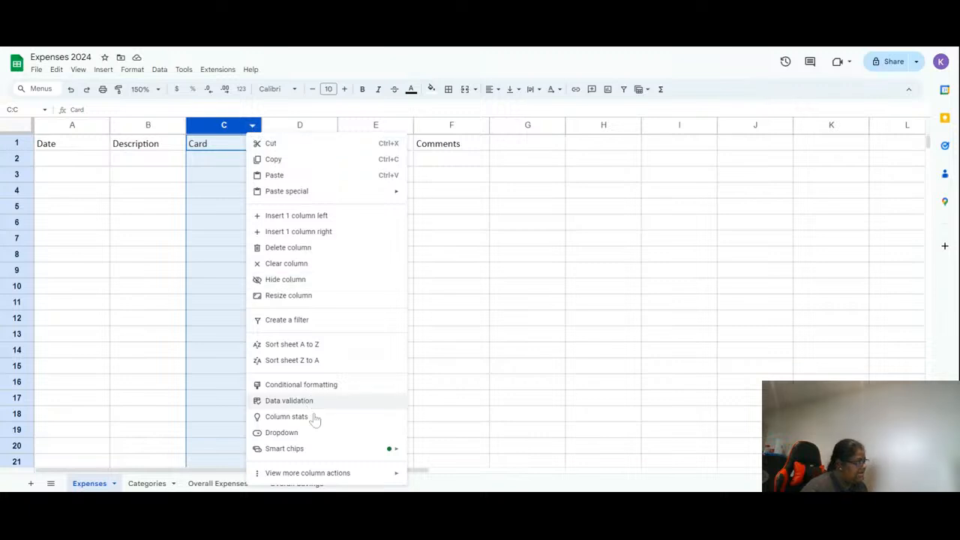
{"action": "left_click", "coordinate": [313, 436]}
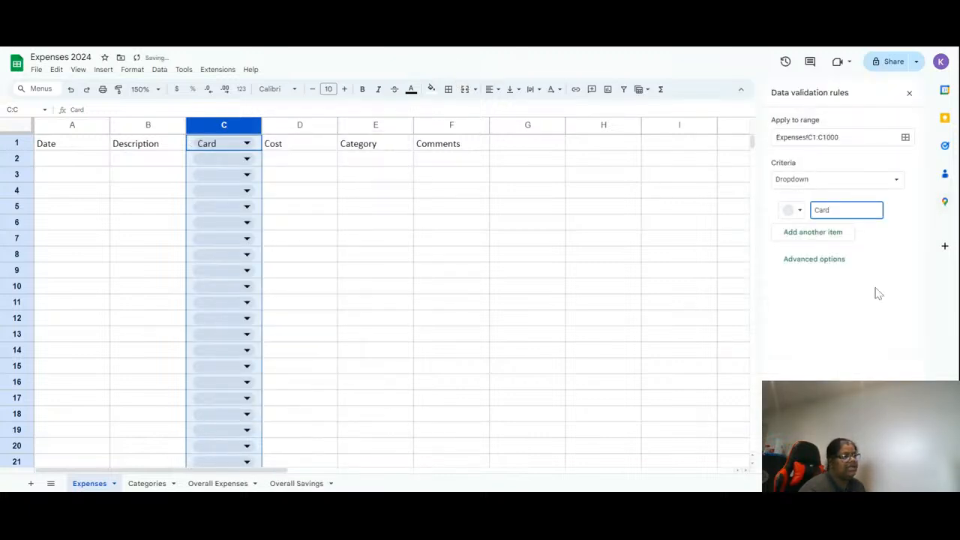
- Explore the dropdown rule's advanced options, item colour and criteria types, keeping a plain Dropdown list
{"action": "left_click", "coordinate": [822, 260]}
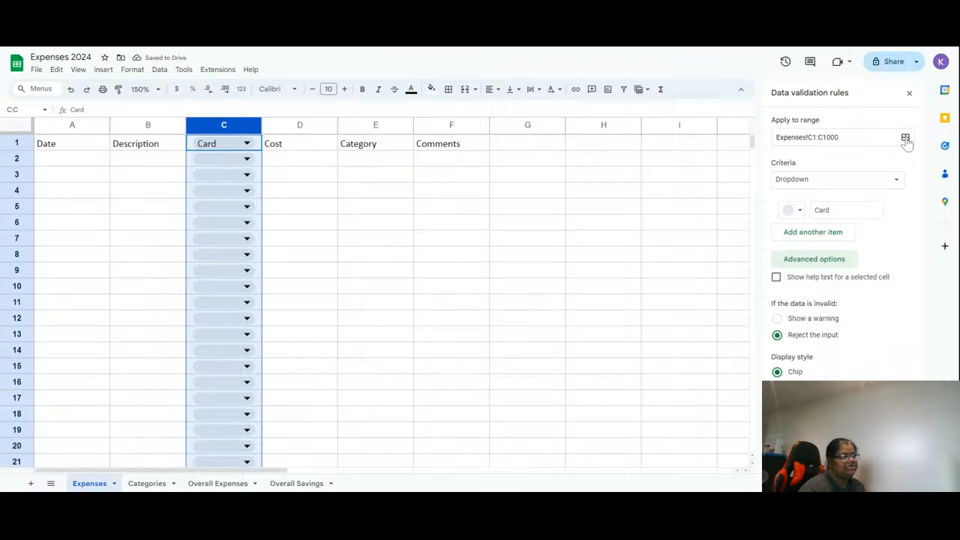
{"action": "left_click", "coordinate": [809, 181]}
{"action": "left_click", "coordinate": [808, 180]}
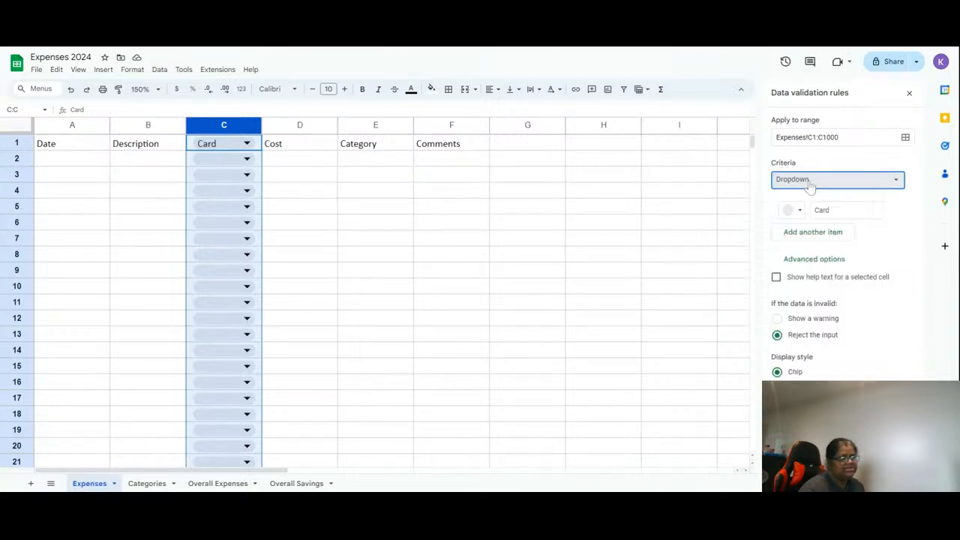
{"action": "left_click", "coordinate": [791, 211]}
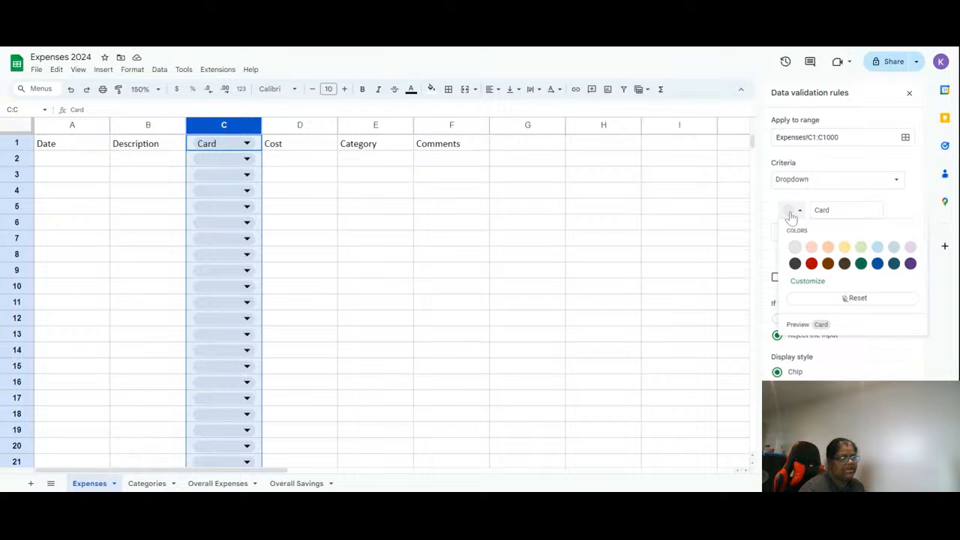
{"action": "left_click", "coordinate": [791, 214]}
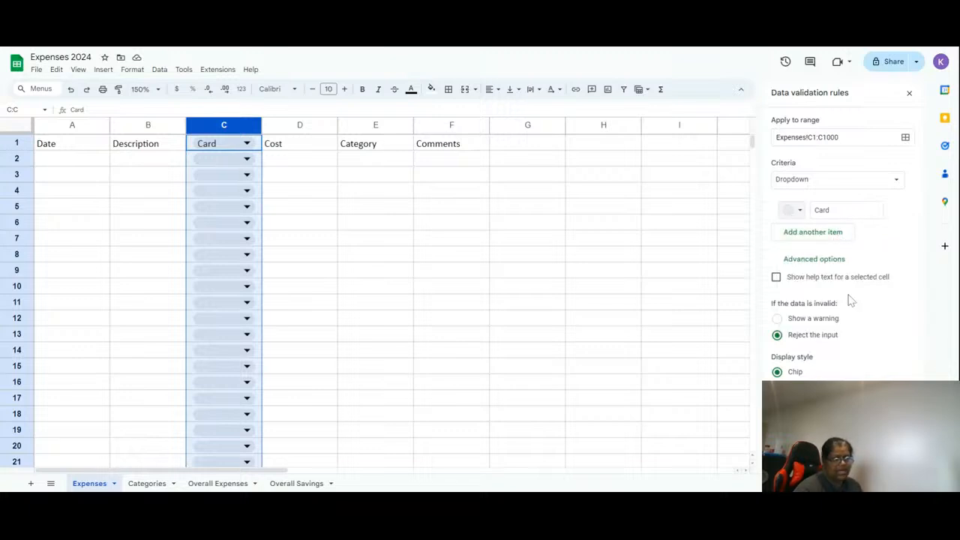
{"action": "left_click", "coordinate": [847, 210]}
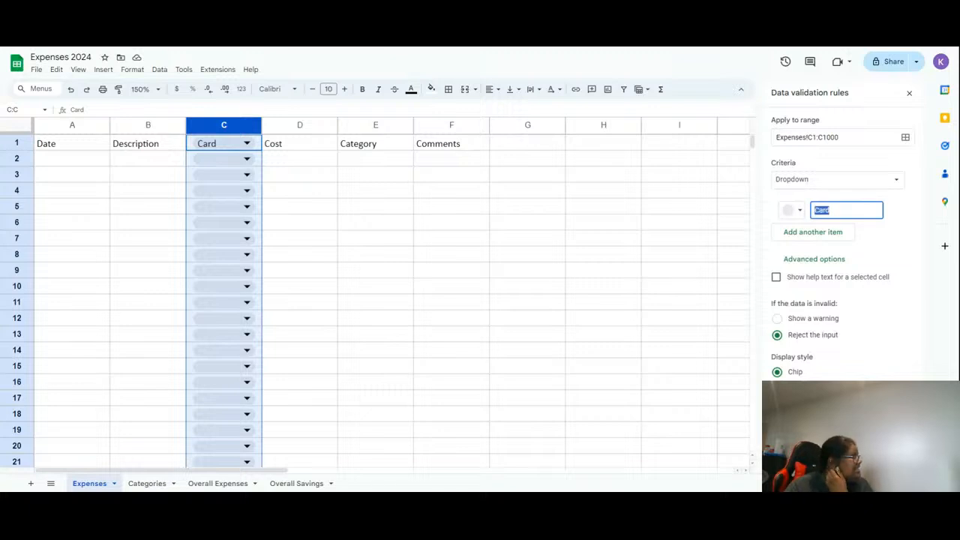
{"action": "left_click", "coordinate": [848, 185]}
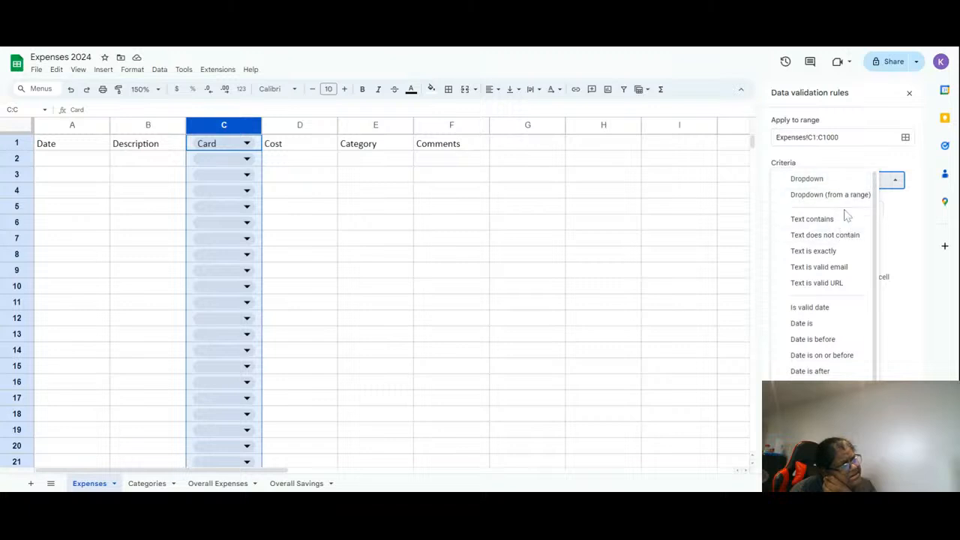
{"action": "left_click", "coordinate": [847, 195]}
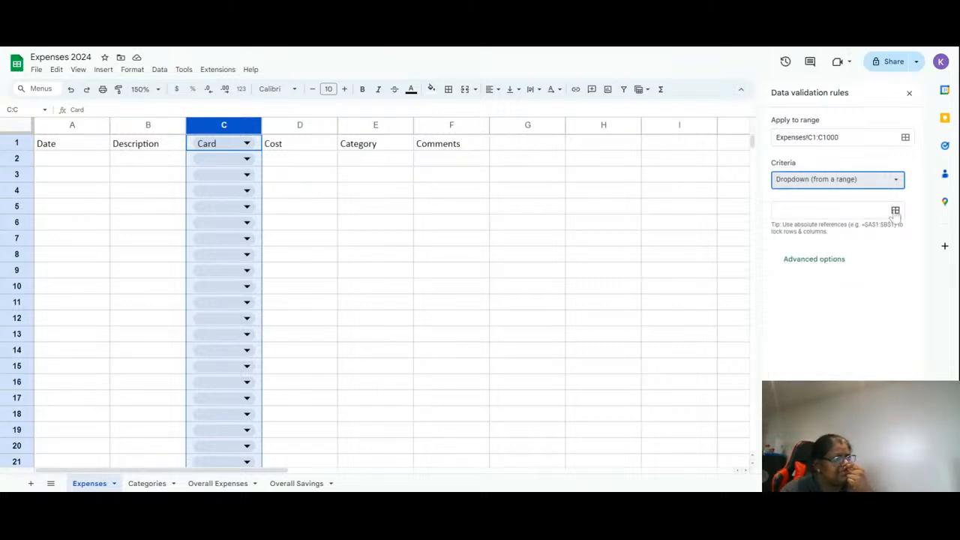
{"action": "left_click", "coordinate": [813, 178]}
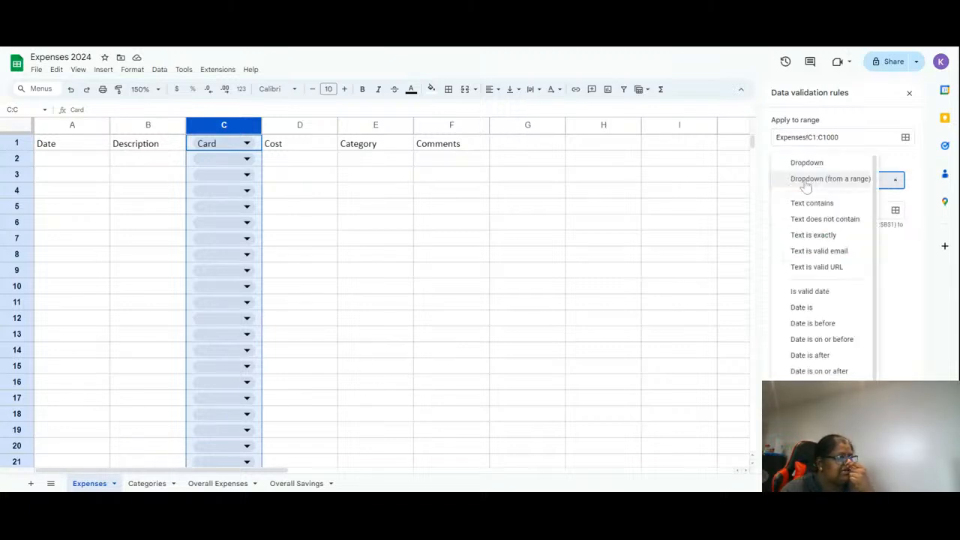
{"action": "left_click", "coordinate": [819, 162]}
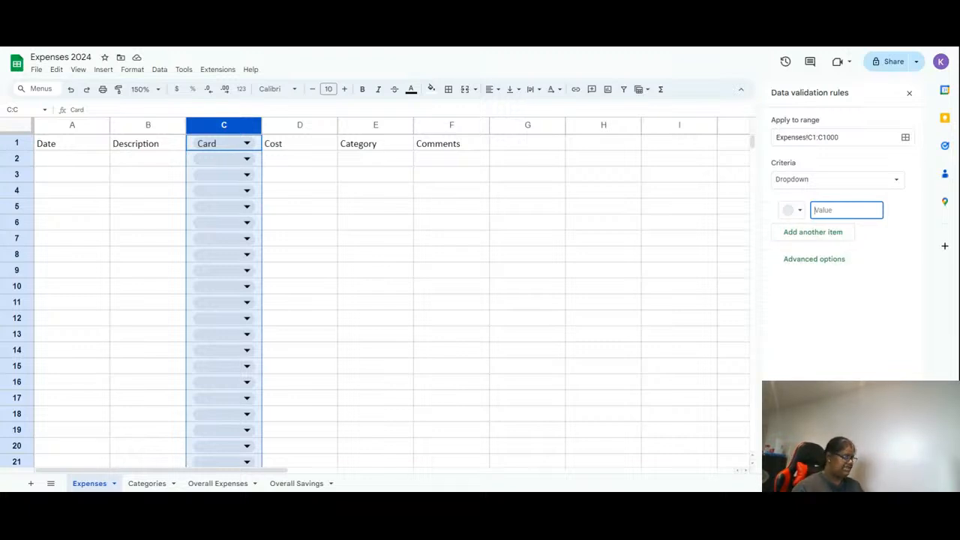
- Enter Debit and Credit as the dropdown items, resetting the first item's colour
{"action": "type", "text": "Debit"}
{"action": "left_click", "coordinate": [793, 210]}
{"action": "left_click", "coordinate": [851, 308]}
{"action": "left_click", "coordinate": [789, 213]}
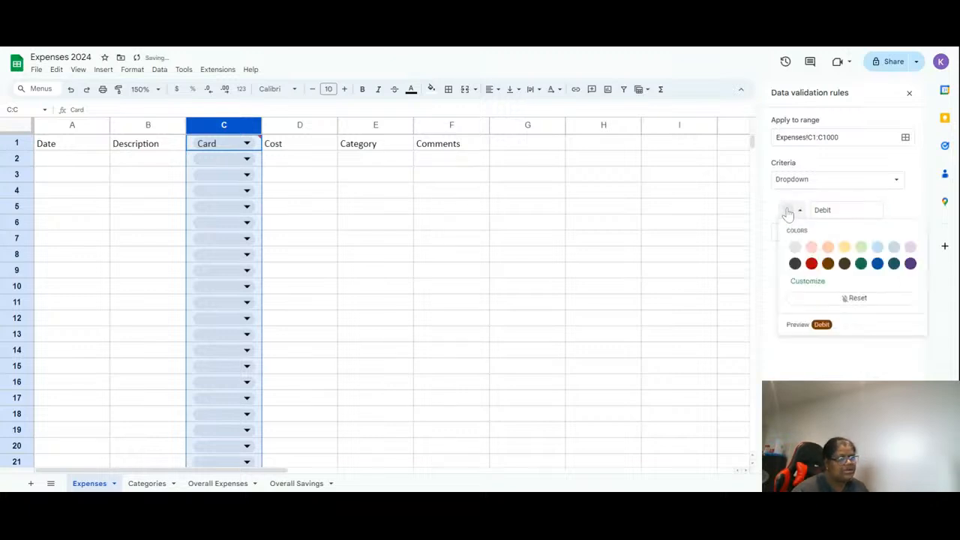
{"action": "left_click", "coordinate": [845, 298]}
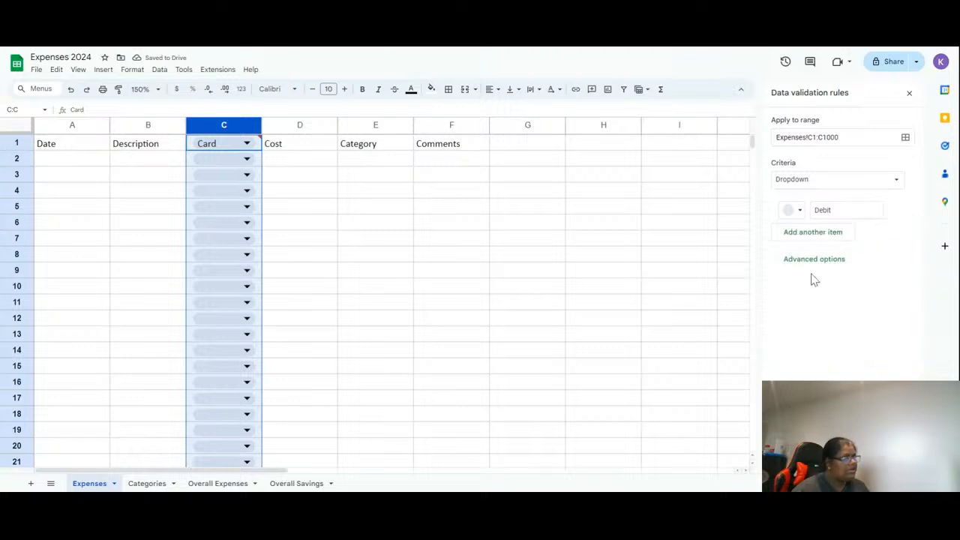
{"action": "left_click", "coordinate": [814, 232]}
{"action": "type", "text": "Credit"}
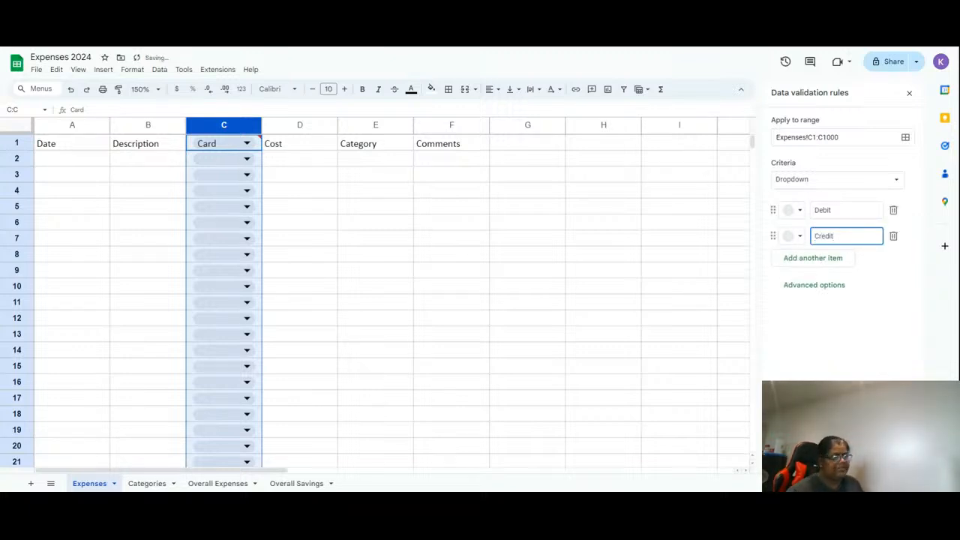
{"action": "left_click", "coordinate": [884, 348]}
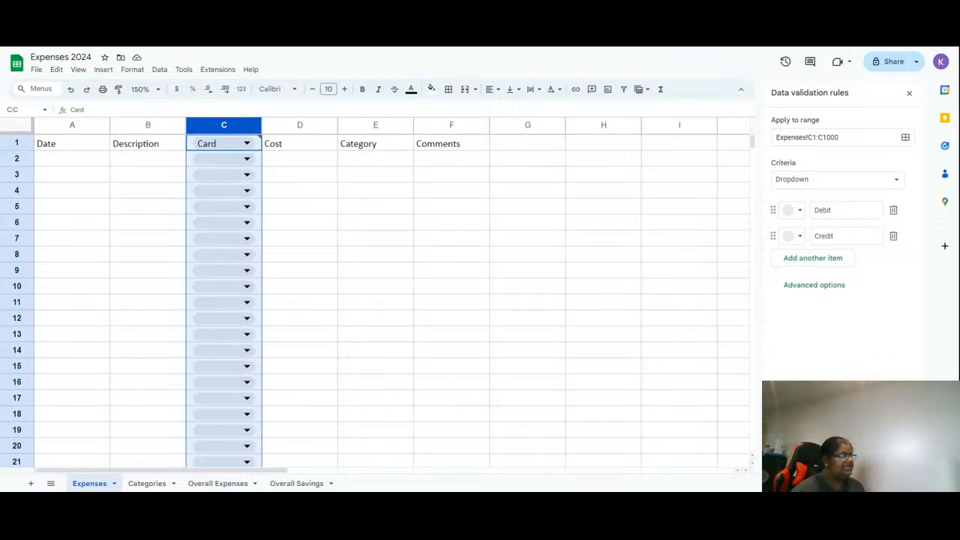
- Pick Debit from the dropdown in cell C2
{"action": "left_click", "coordinate": [346, 271]}
{"action": "left_click", "coordinate": [229, 160]}
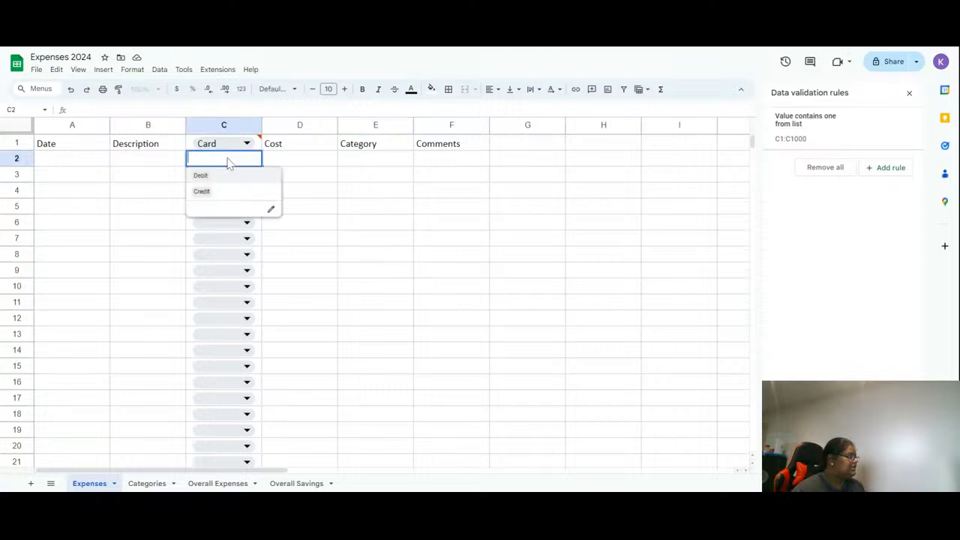
{"action": "left_click", "coordinate": [222, 179]}
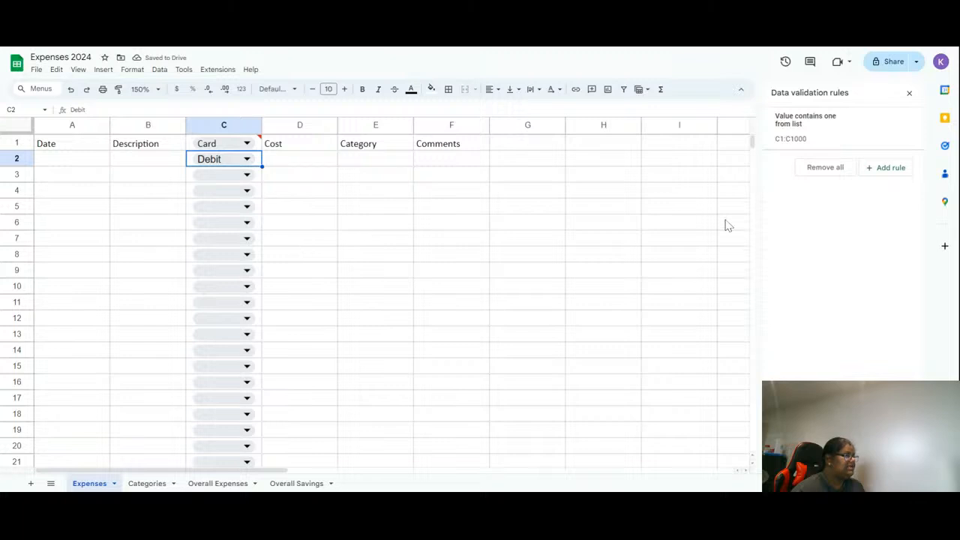
- Remove all validation rules from the sheet and clear the Debit entry in C2
{"action": "left_click", "coordinate": [812, 179]}
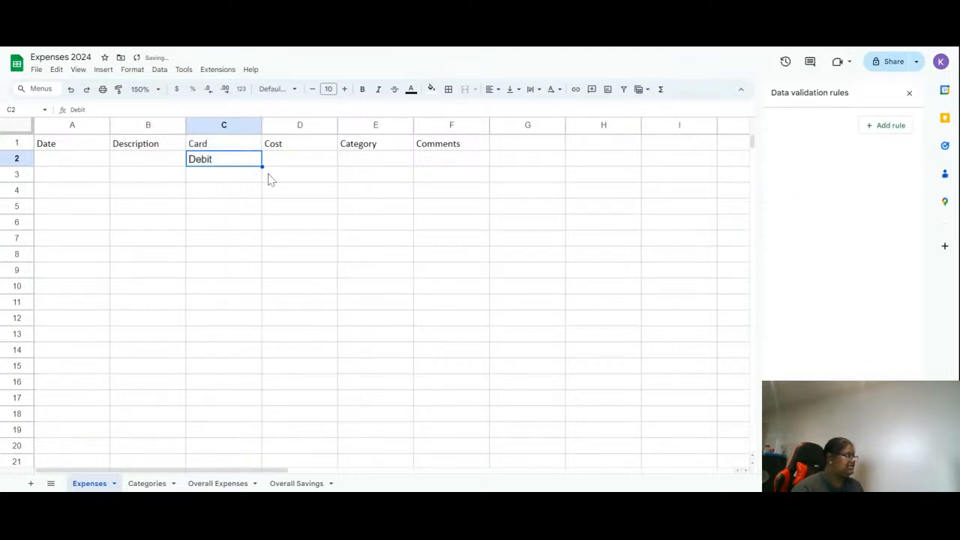
{"action": "left_click", "coordinate": [228, 126]}
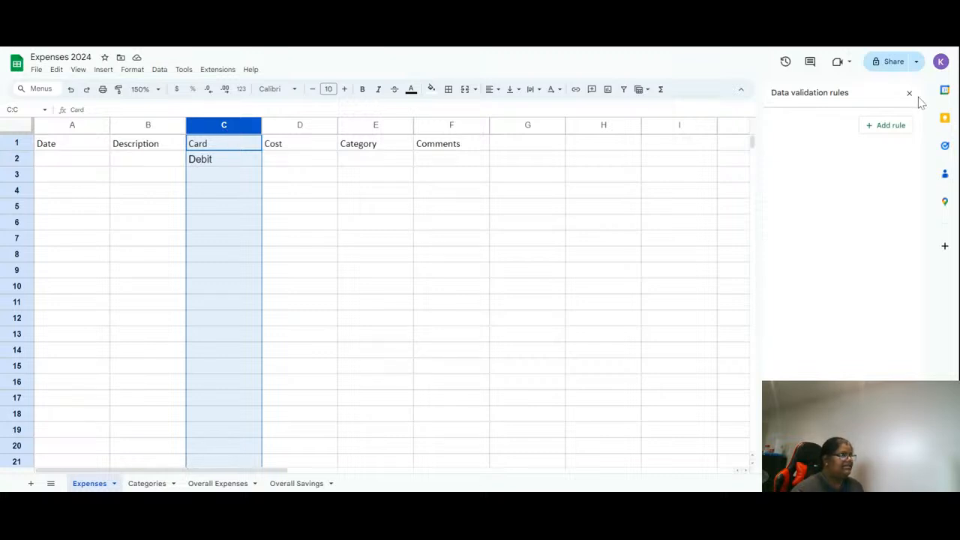
{"action": "left_click", "coordinate": [910, 94]}
{"action": "right_click", "coordinate": [201, 126]}
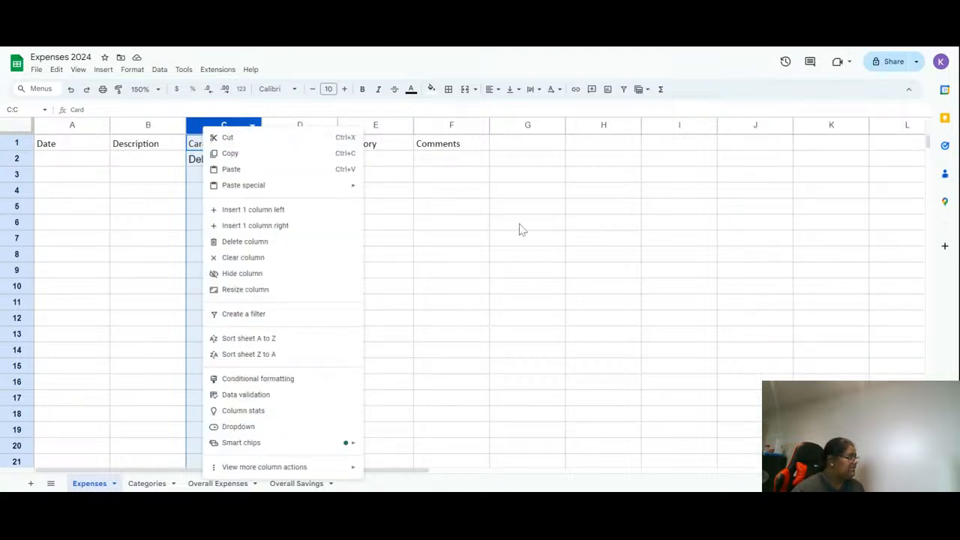
{"action": "left_click", "coordinate": [193, 164]}
{"action": "key", "text": "Delete"}
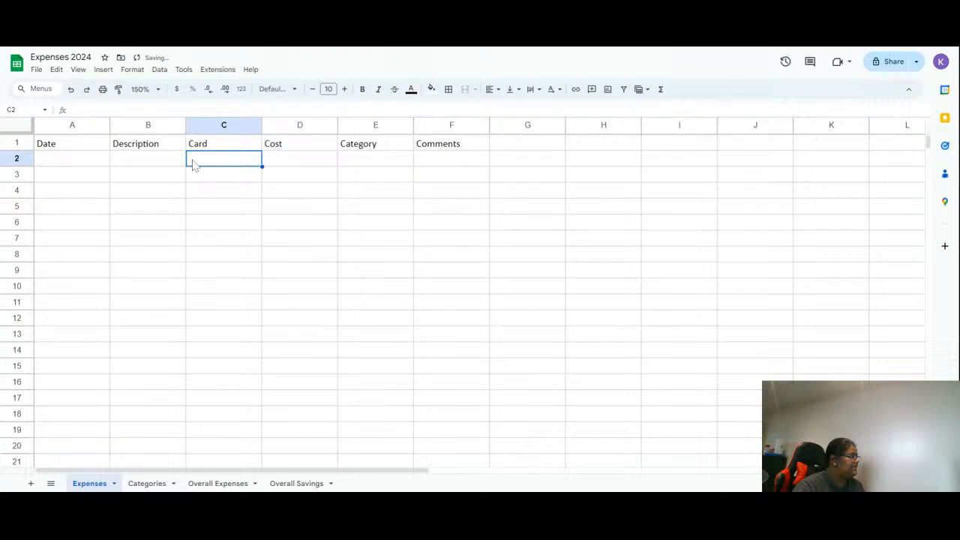
- Add a Dropdown (from a range) validation rule to column C using the Credit and Debit cells Categories!A14:A15
{"action": "left_click", "coordinate": [232, 231]}
{"action": "left_click", "coordinate": [217, 125]}
{"action": "right_click", "coordinate": [215, 125]}
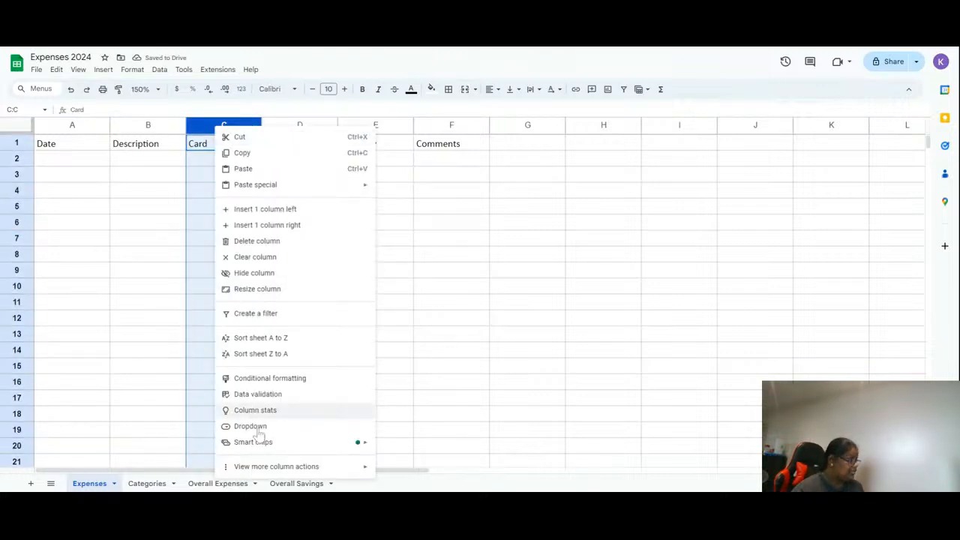
{"action": "left_click", "coordinate": [257, 393]}
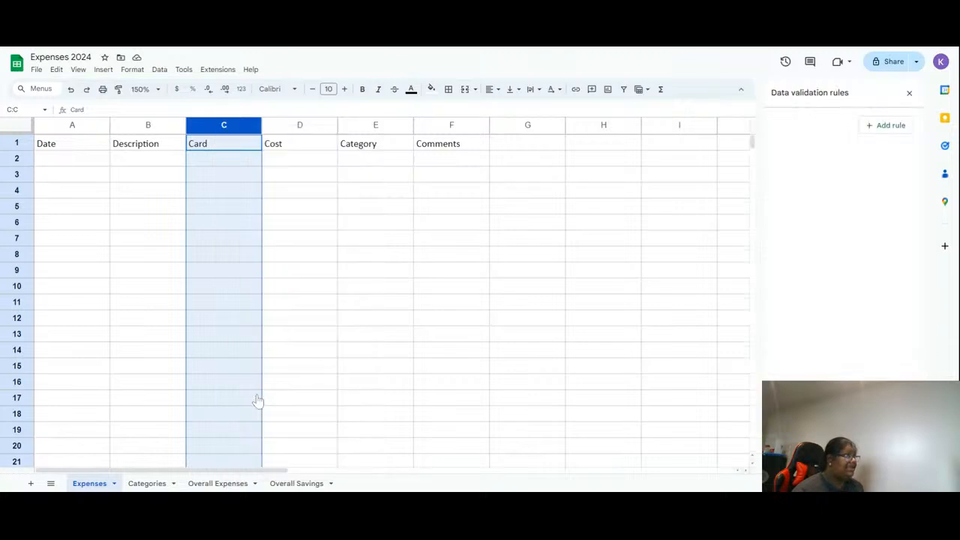
{"action": "left_click", "coordinate": [896, 128]}
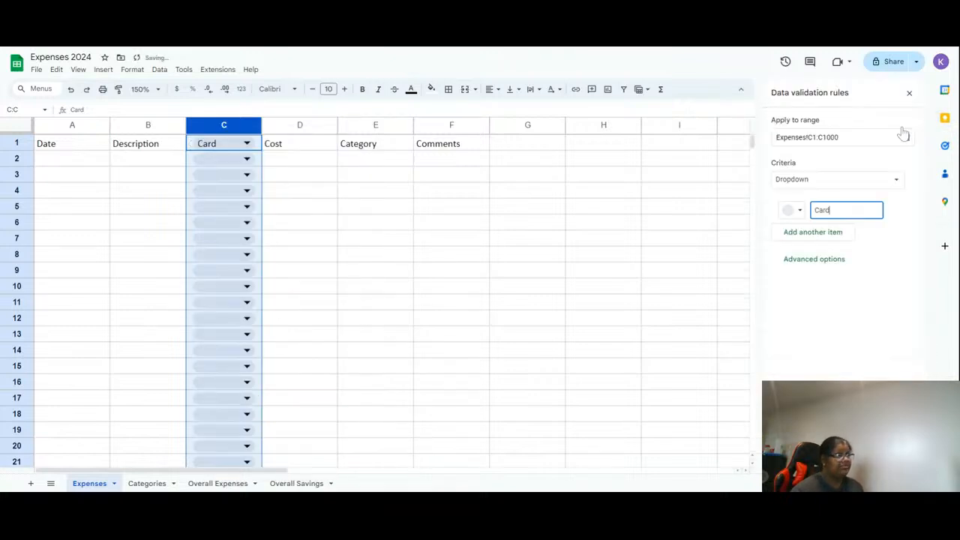
{"action": "left_click", "coordinate": [829, 178]}
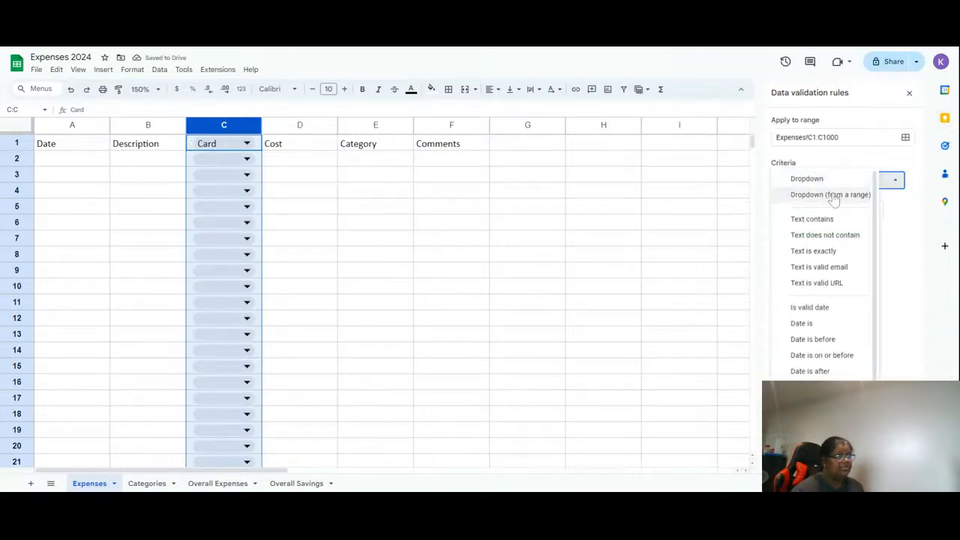
{"action": "left_click", "coordinate": [831, 194]}
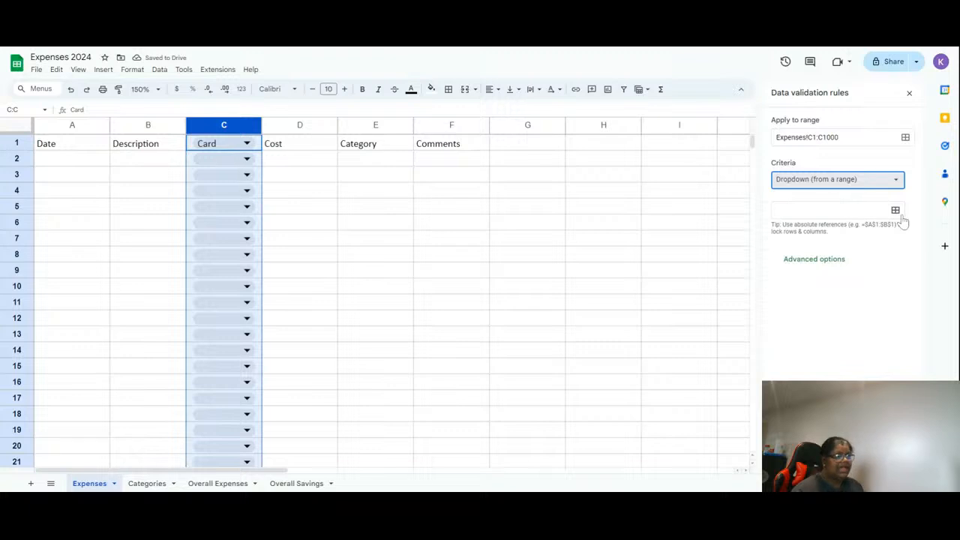
{"action": "left_click", "coordinate": [896, 211]}
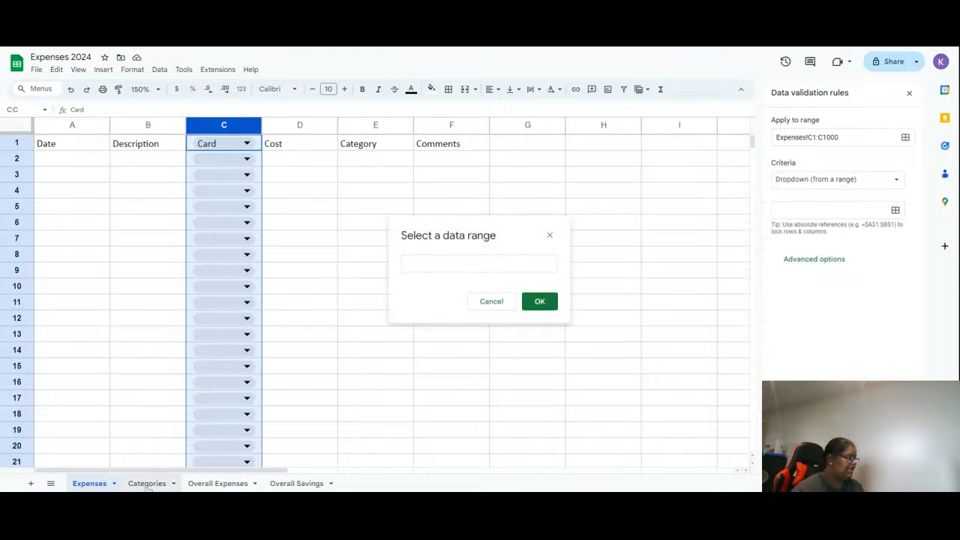
{"action": "left_click", "coordinate": [147, 484]}
{"action": "left_click", "coordinate": [81, 350]}
{"action": "left_click_drag", "start_coordinate": [81, 365], "coordinate": [81, 367]}
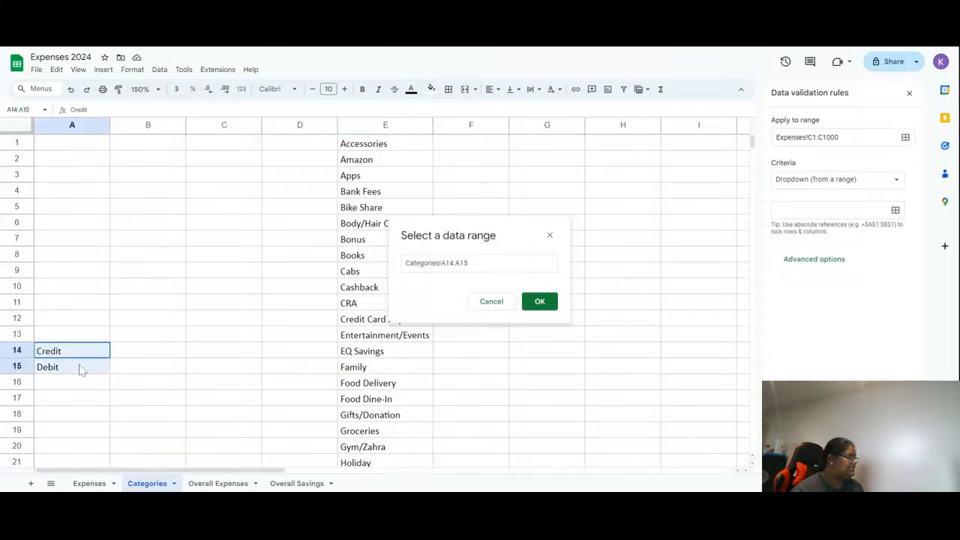
{"action": "left_click", "coordinate": [539, 302]}
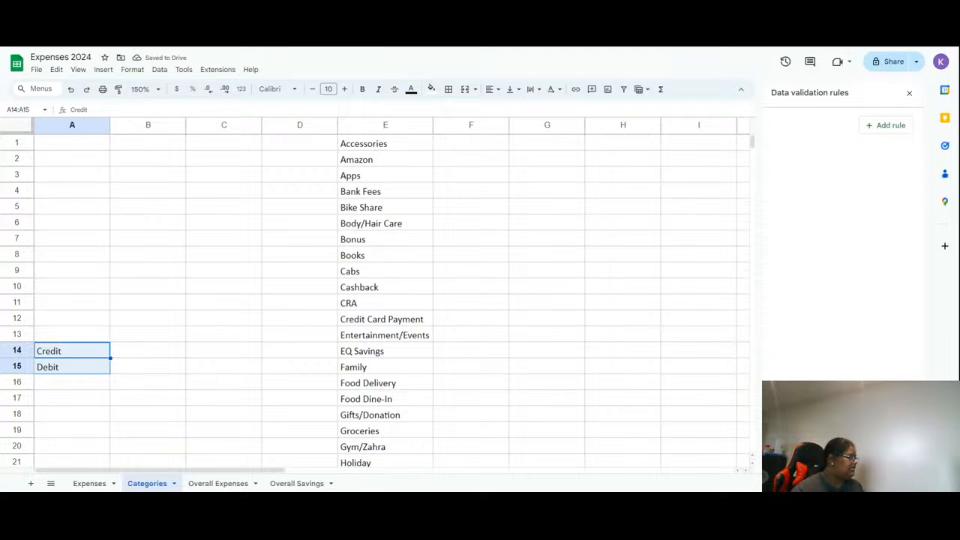
- Pick Credit in C2 and Debit in C3 and C4 from the Card dropdowns on the Expenses sheet
{"action": "left_click", "coordinate": [92, 483]}
{"action": "left_click", "coordinate": [267, 192]}
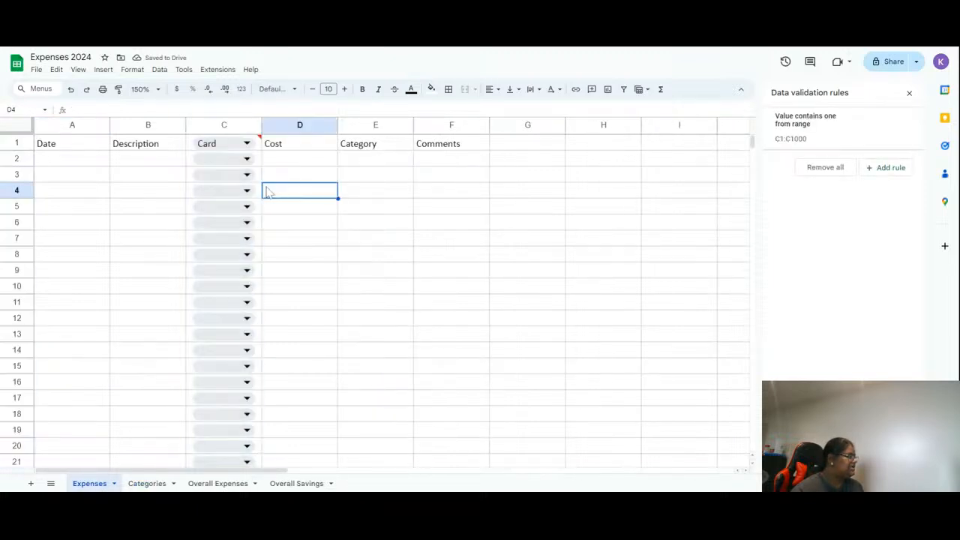
{"action": "left_click", "coordinate": [225, 159]}
{"action": "left_click", "coordinate": [225, 176]}
{"action": "left_click", "coordinate": [229, 180]}
{"action": "left_click", "coordinate": [225, 207]}
{"action": "left_click", "coordinate": [225, 193]}
{"action": "left_click", "coordinate": [224, 221]}
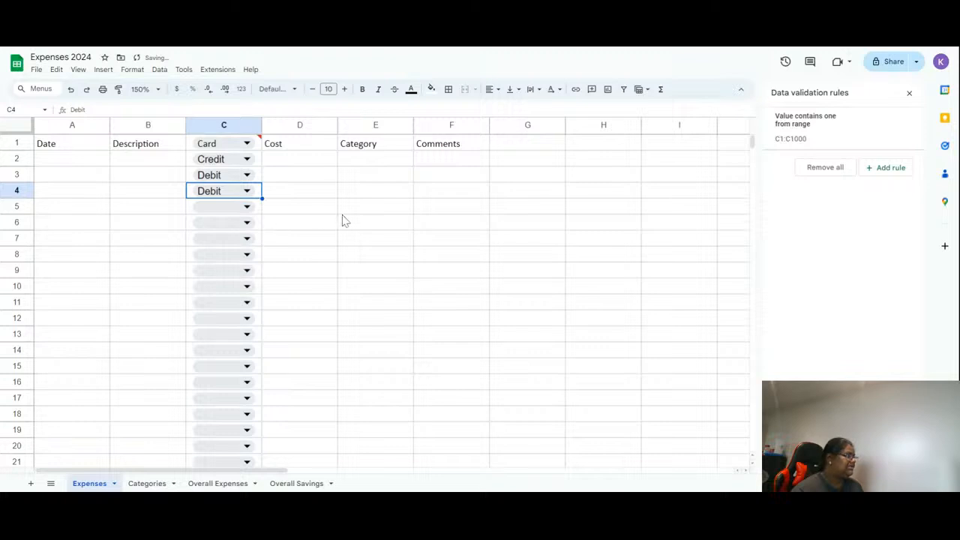
- Try to overwrite C2 with the invalid text gvgvgvgv and dismiss the resulting dialog
{"action": "left_click", "coordinate": [225, 159]}
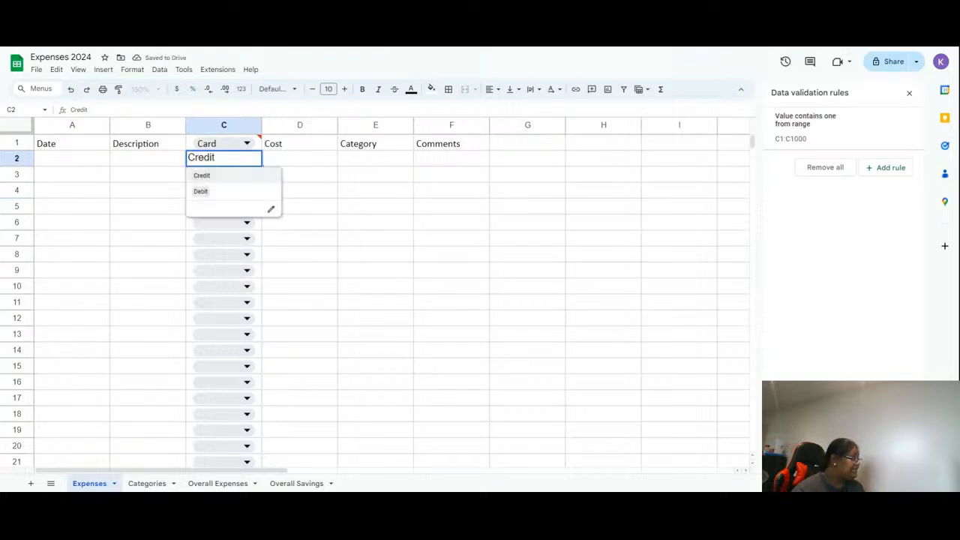
{"action": "key", "text": "ctrl+a"}
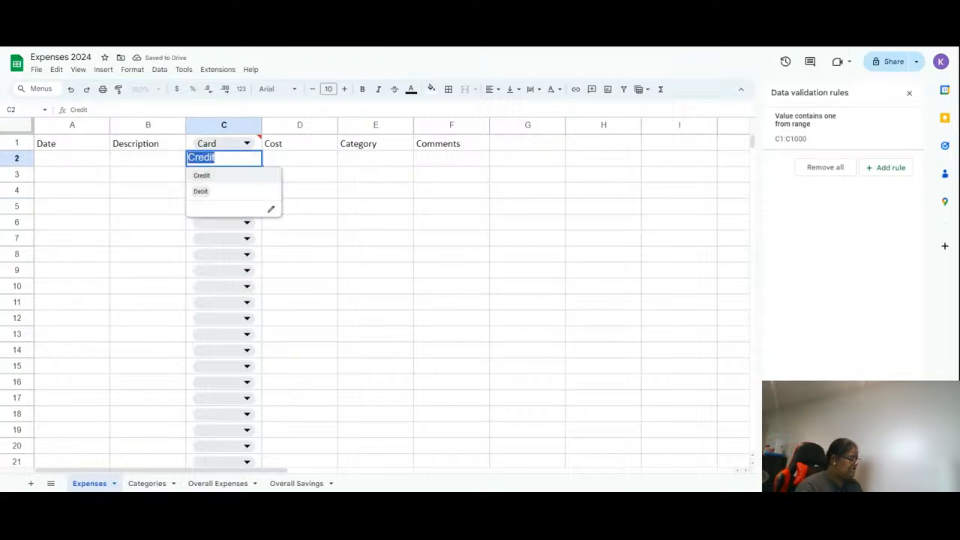
{"action": "type", "text": "gvgvgvgv"}
{"action": "key", "text": "Tab"}
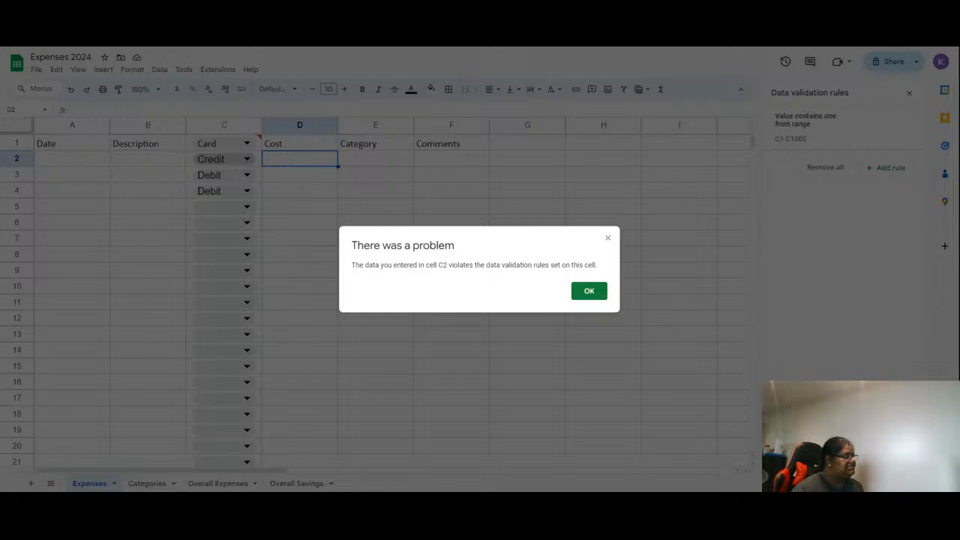
{"action": "left_click", "coordinate": [590, 296]}
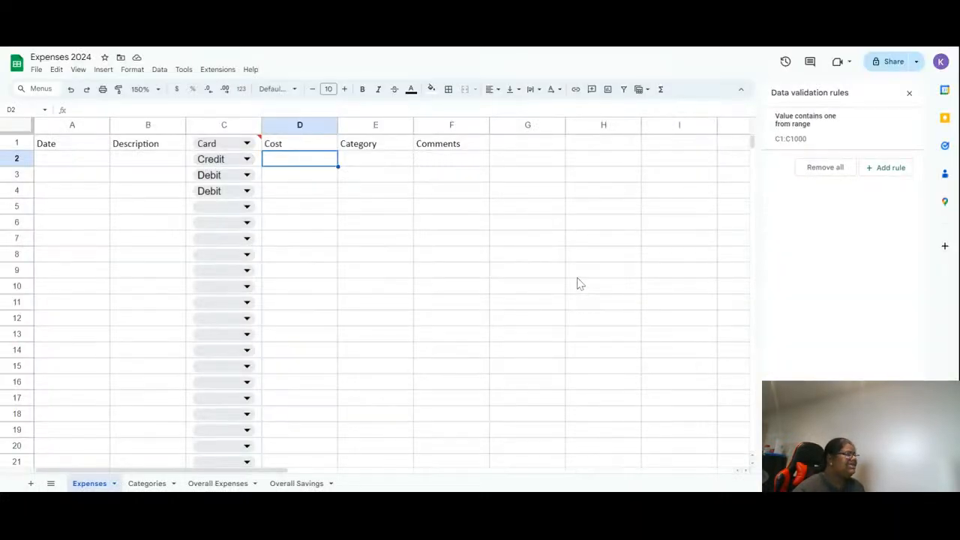
- Open the Card dropdown rule's advanced options, set it to show a warning for invalid data, and switch to the plain arrow display style
{"action": "left_click", "coordinate": [833, 134]}
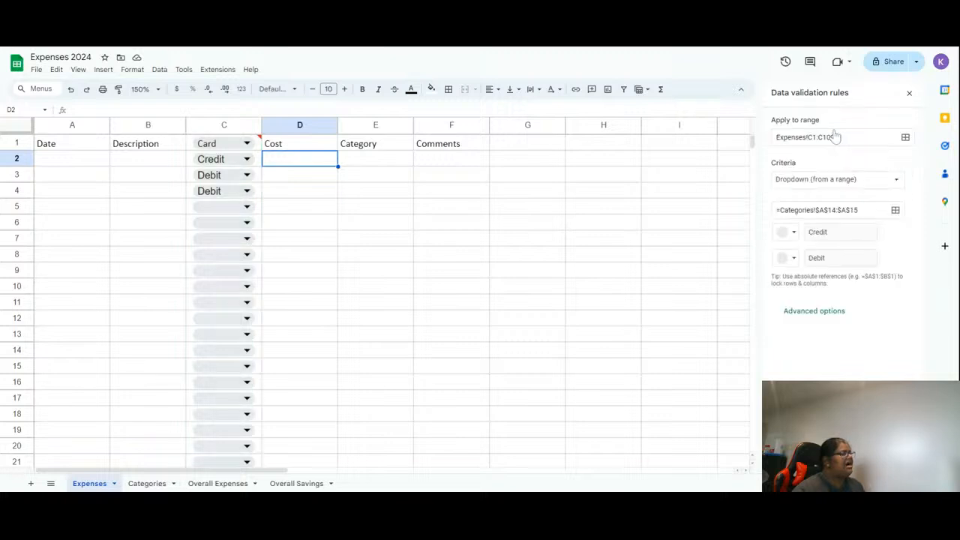
{"action": "left_click", "coordinate": [815, 311]}
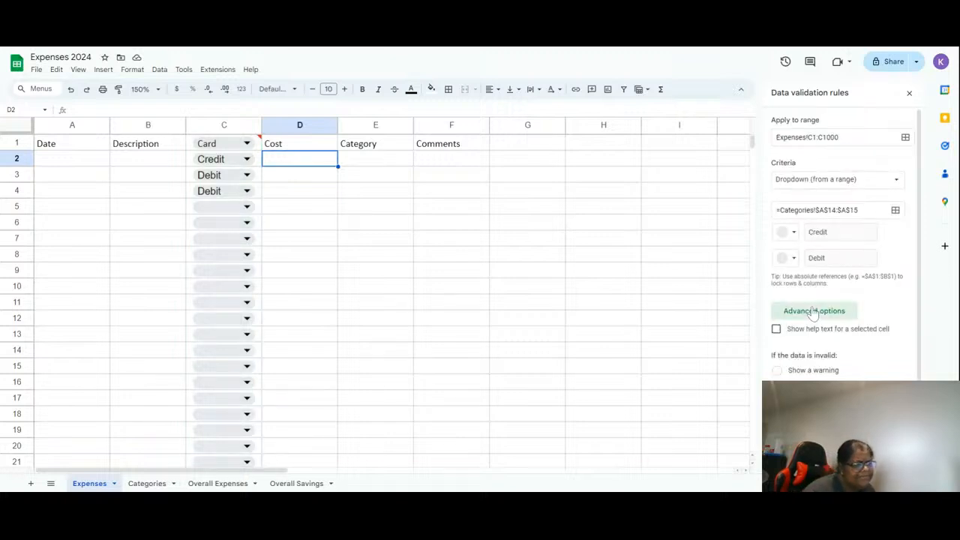
{"action": "scroll", "coordinate": [814, 314], "scroll_direction": "down", "scroll_amount": 1}
{"action": "left_click", "coordinate": [816, 299]}
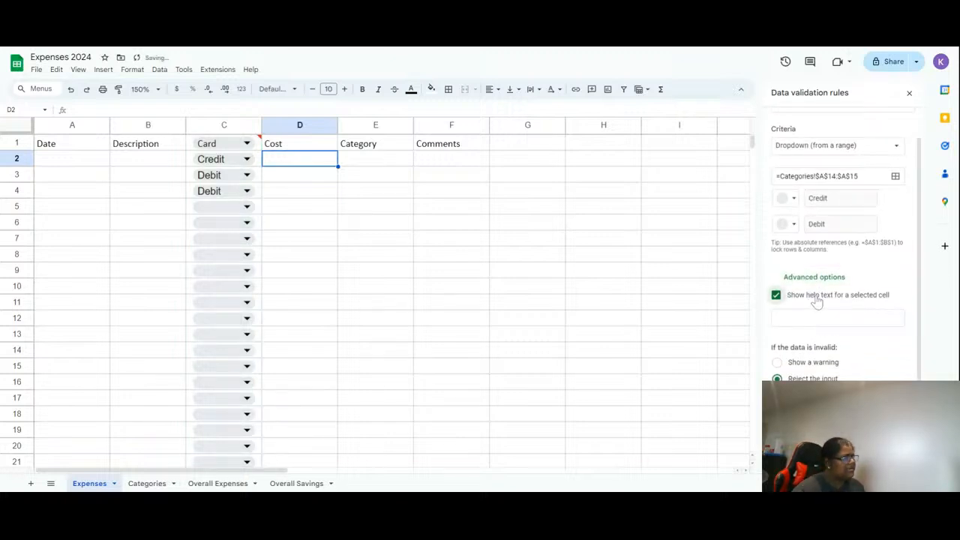
{"action": "left_click", "coordinate": [818, 299]}
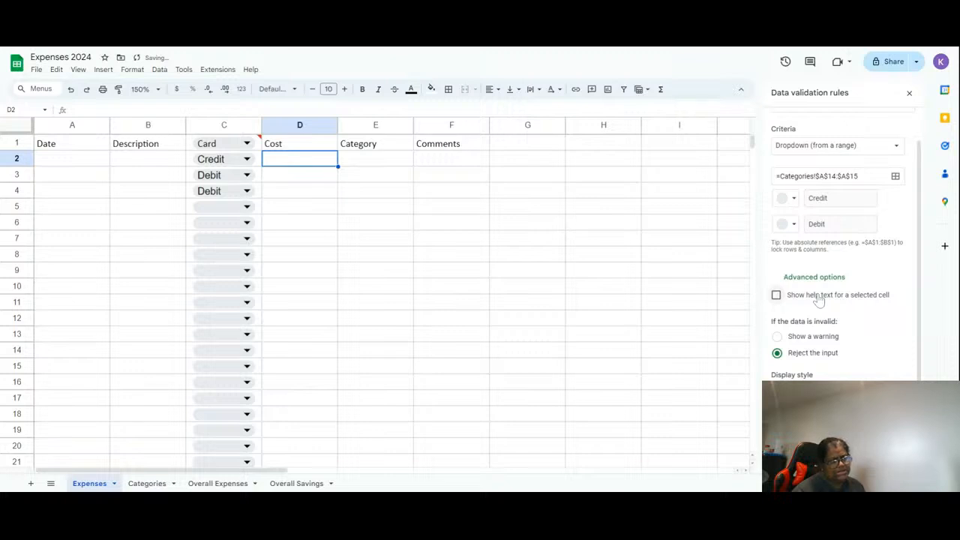
{"action": "left_click", "coordinate": [824, 337]}
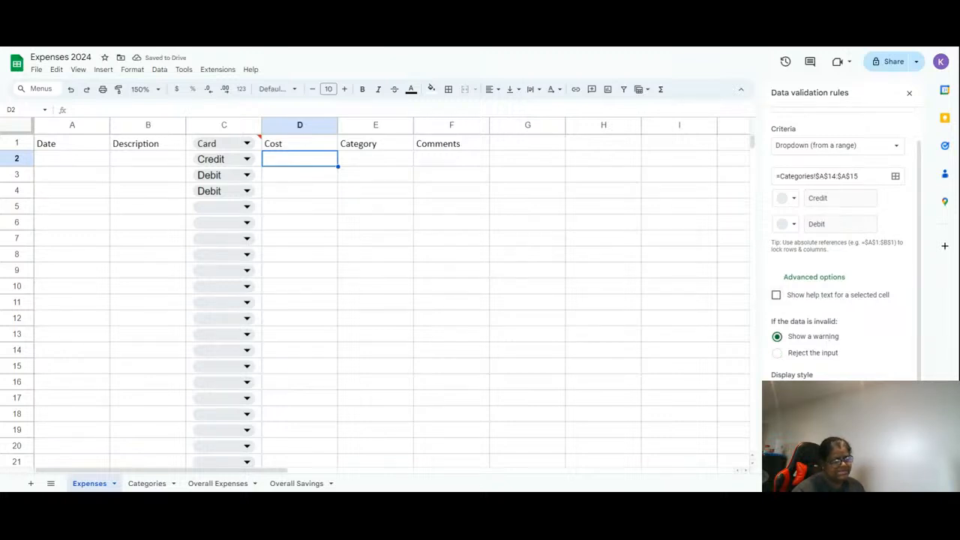
{"action": "left_click", "coordinate": [804, 422]}
{"action": "left_click", "coordinate": [796, 406]}
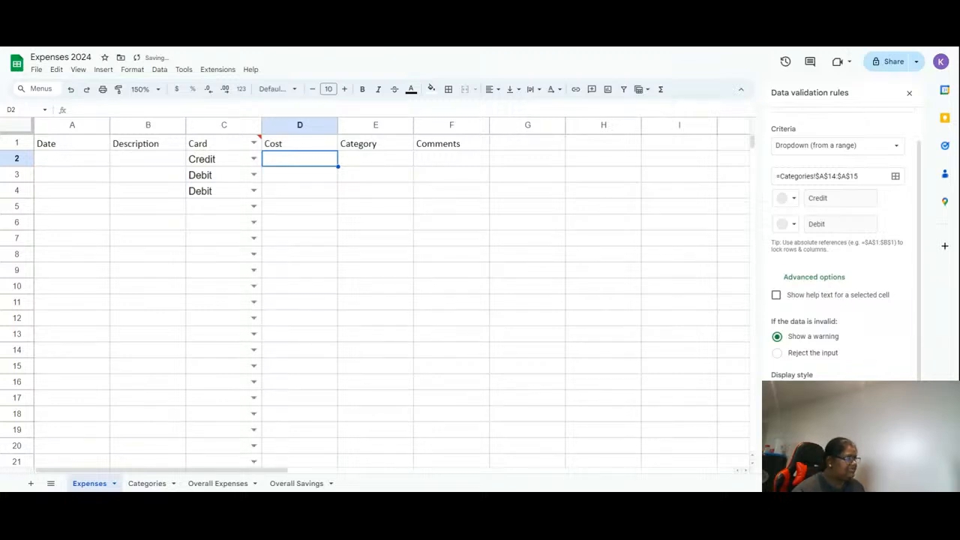
{"action": "left_click", "coordinate": [796, 390]}
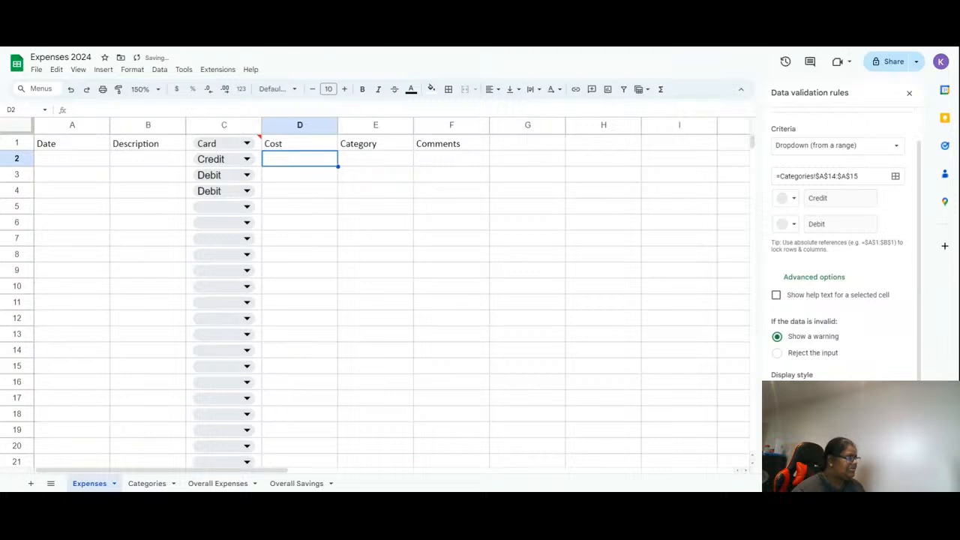
{"action": "left_click", "coordinate": [796, 406]}
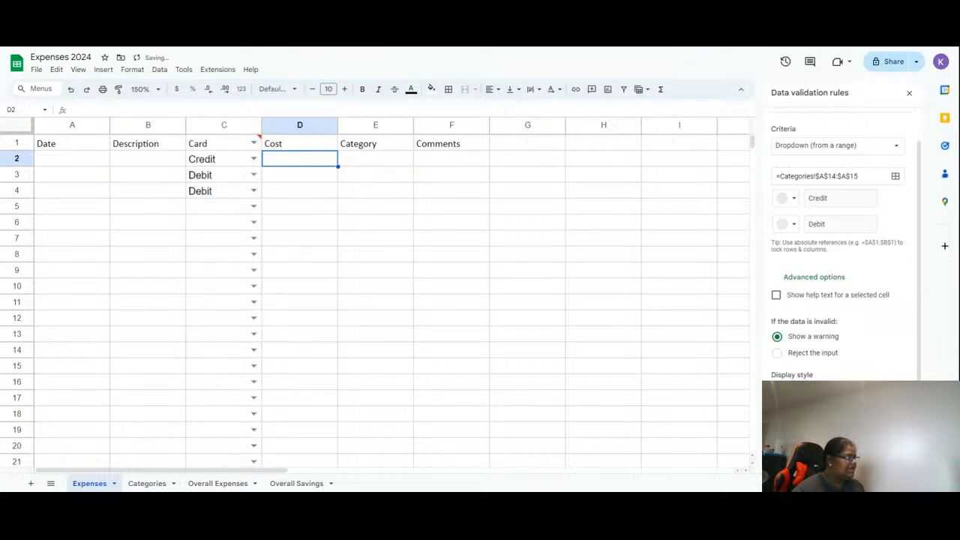
{"action": "left_click", "coordinate": [889, 455]}
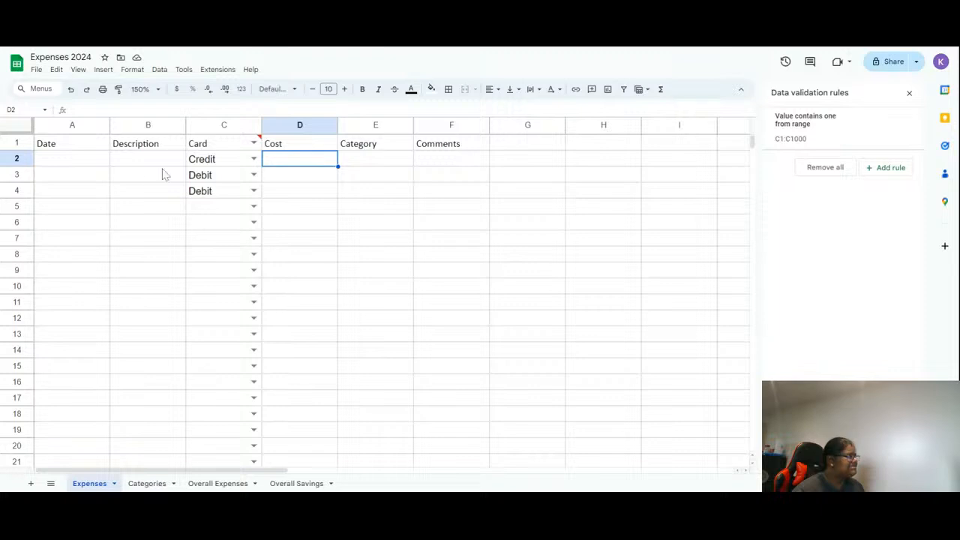
{"action": "left_click", "coordinate": [57, 149]}
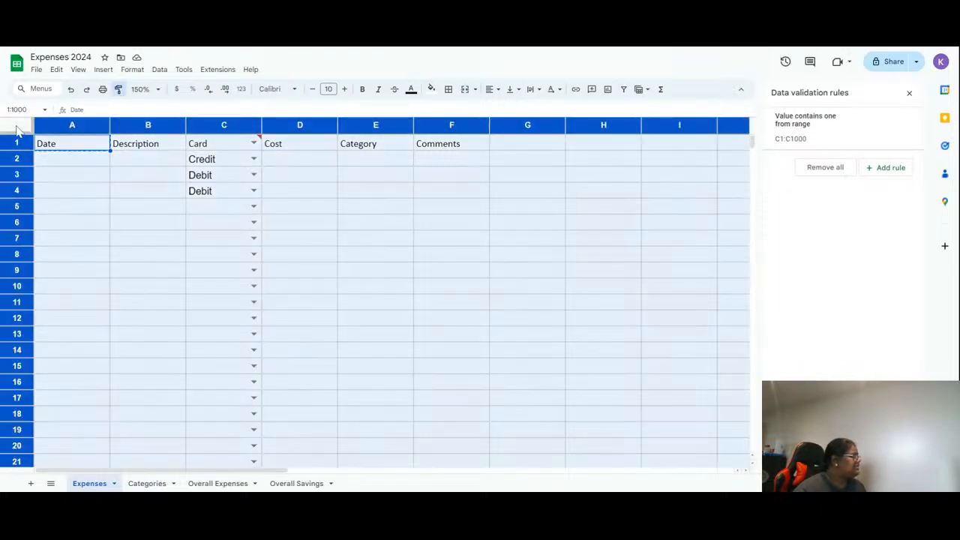
{"action": "left_click", "coordinate": [17, 126]}
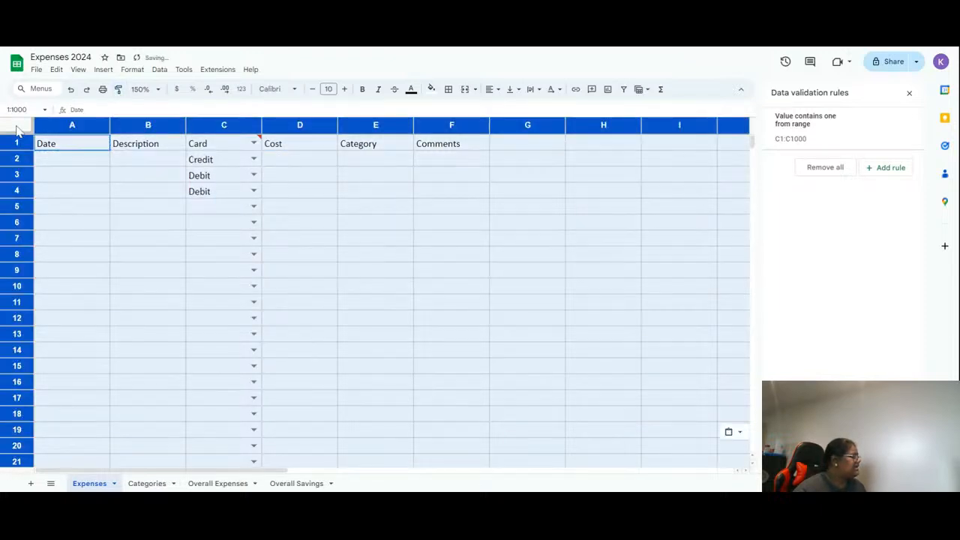
{"action": "left_click", "coordinate": [487, 308]}
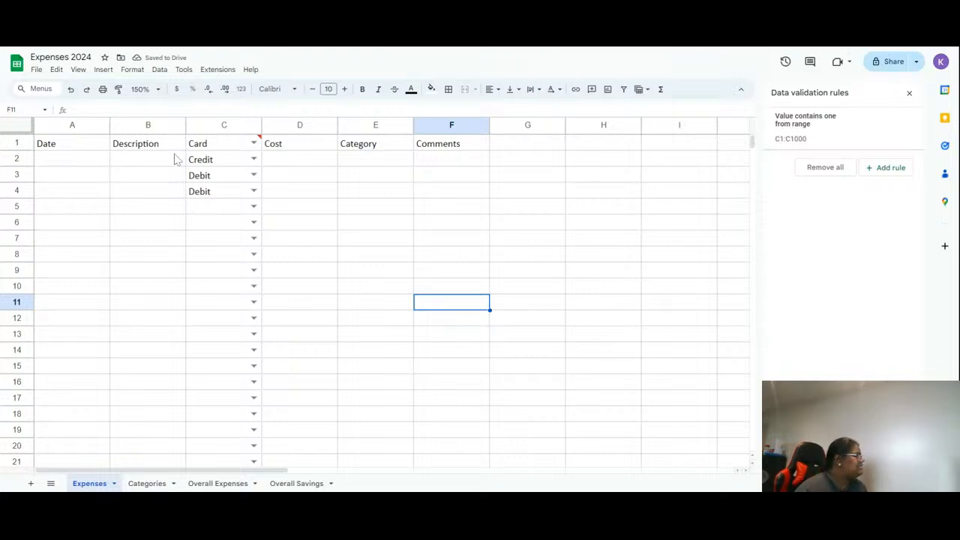
- Change the dropdown rule's range to C2:C1000 so the Card header is excluded
{"action": "left_click", "coordinate": [210, 145]}
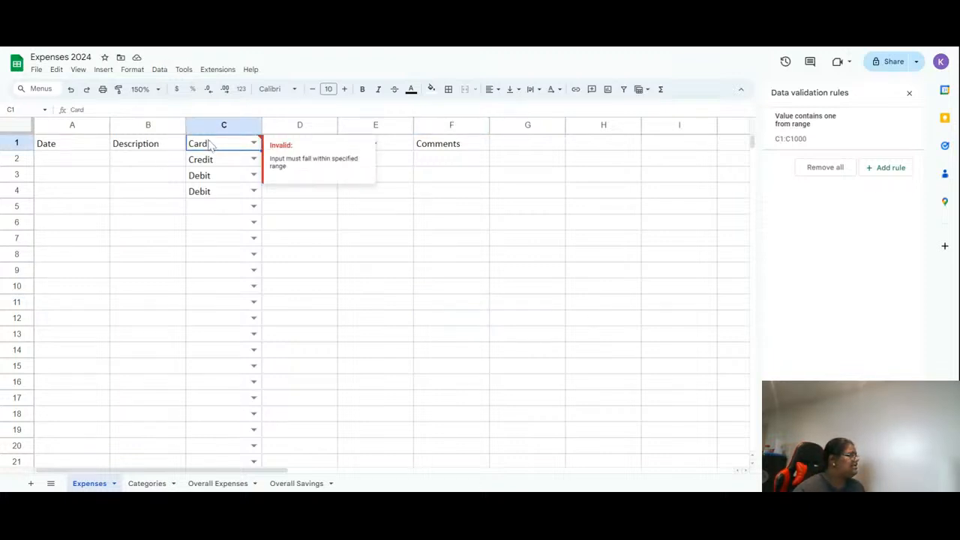
{"action": "right_click", "coordinate": [212, 146]}
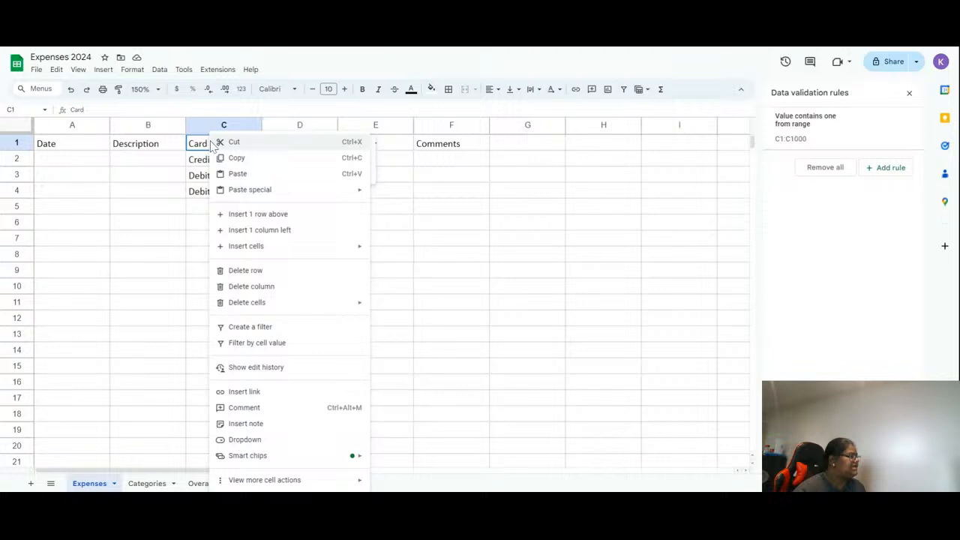
{"action": "left_click", "coordinate": [193, 147]}
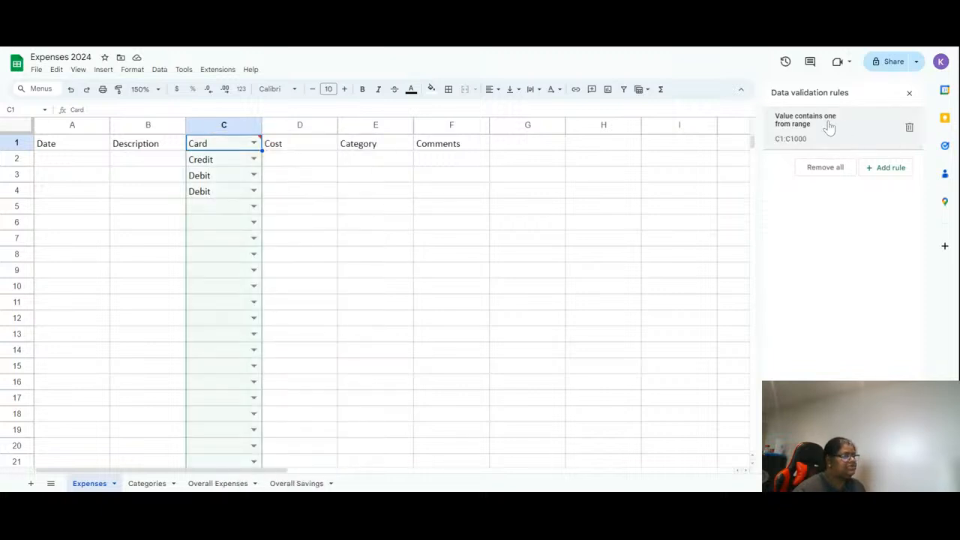
{"action": "left_click", "coordinate": [829, 127]}
{"action": "left_click", "coordinate": [819, 138]}
{"action": "key", "text": "BackSpace"}
{"action": "type", "text": "2"}
{"action": "key", "text": "Return"}
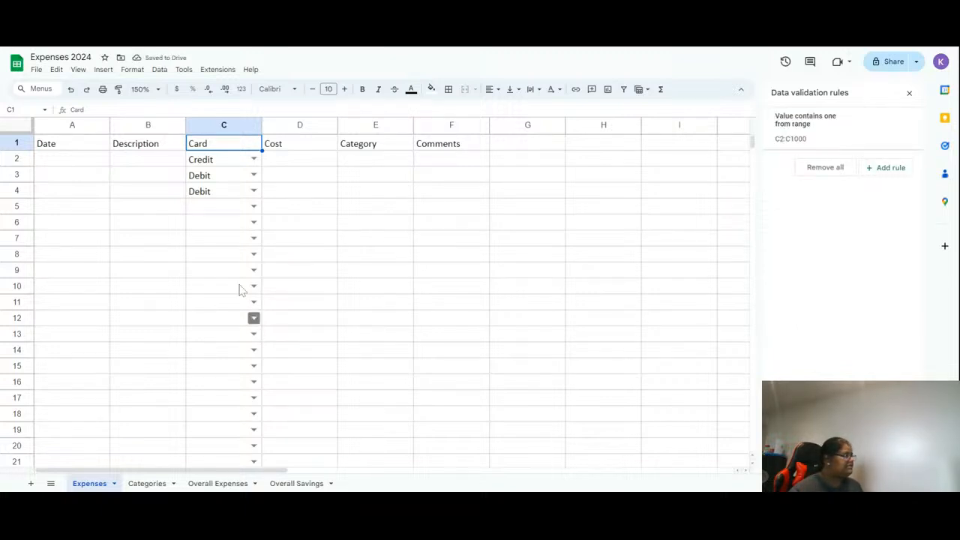
- Bold the whole header row 1
{"action": "left_click", "coordinate": [9, 142]}
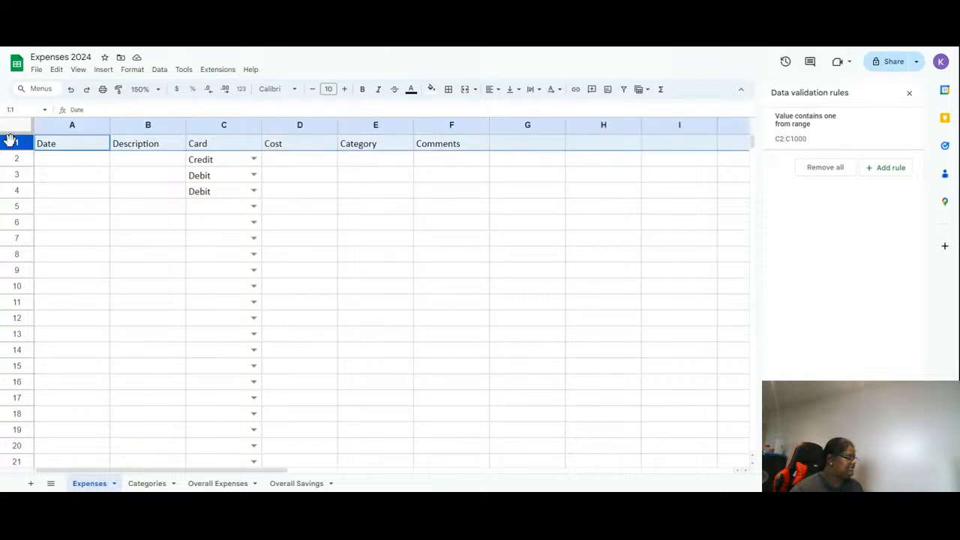
{"action": "key", "text": "ctrl+b"}
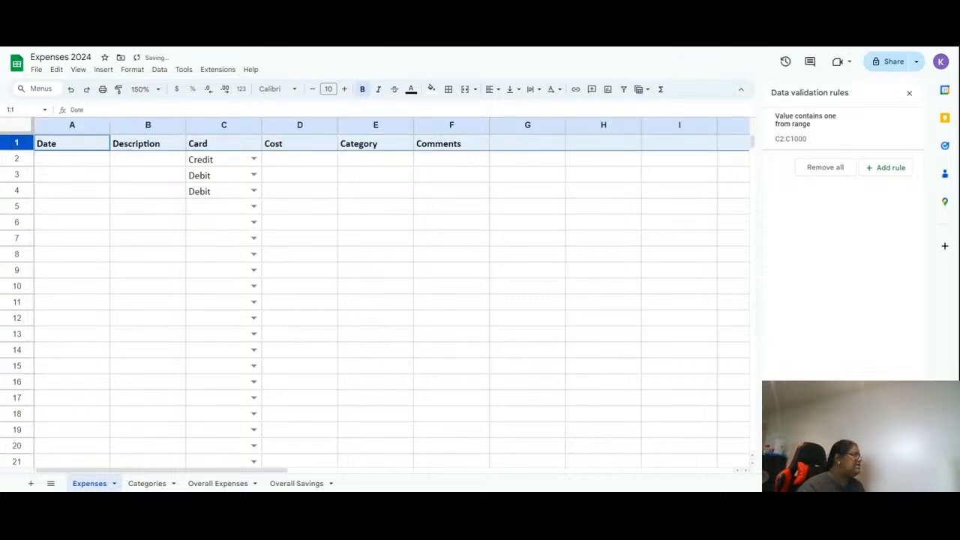
- Fill the header row with light orange and undo the fill
{"action": "left_click", "coordinate": [431, 89]}
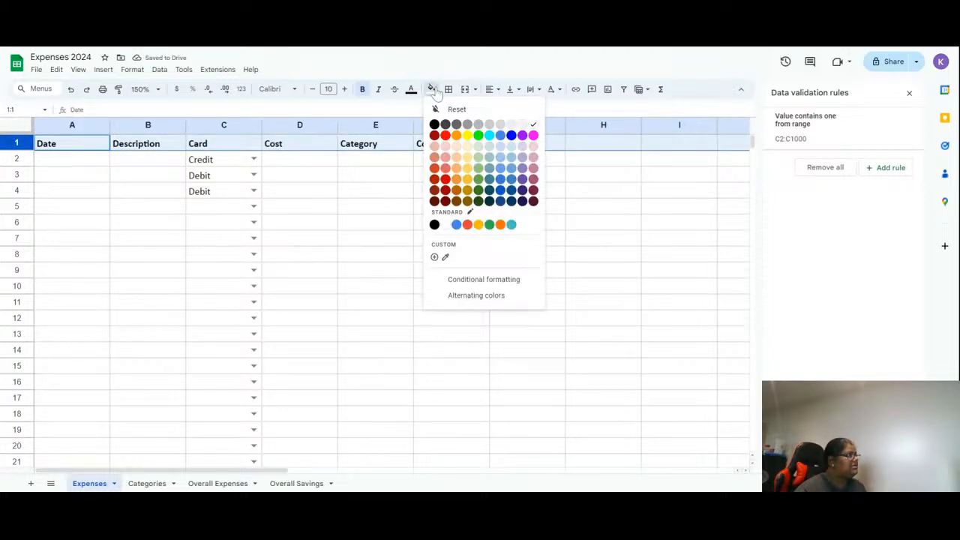
{"action": "left_click", "coordinate": [457, 147]}
{"action": "left_click", "coordinate": [516, 148]}
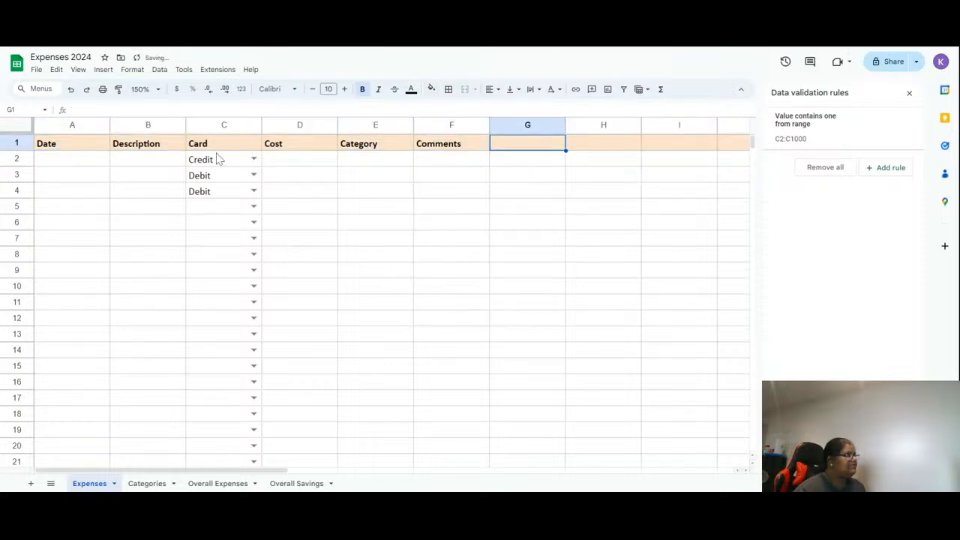
{"action": "key", "text": "ctrl+z"}
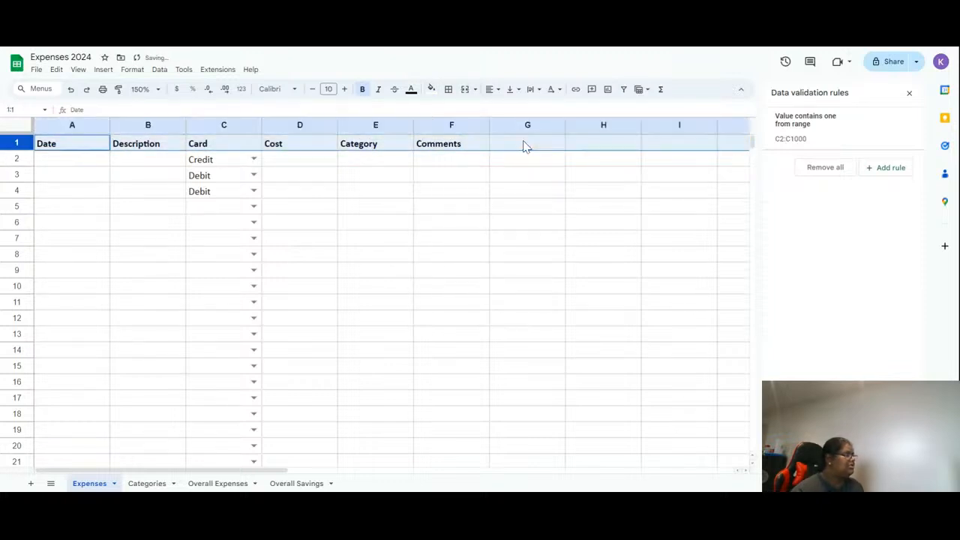
- Fill the header cells A1:F1 with a light magenta colour
{"action": "left_click", "coordinate": [478, 149]}
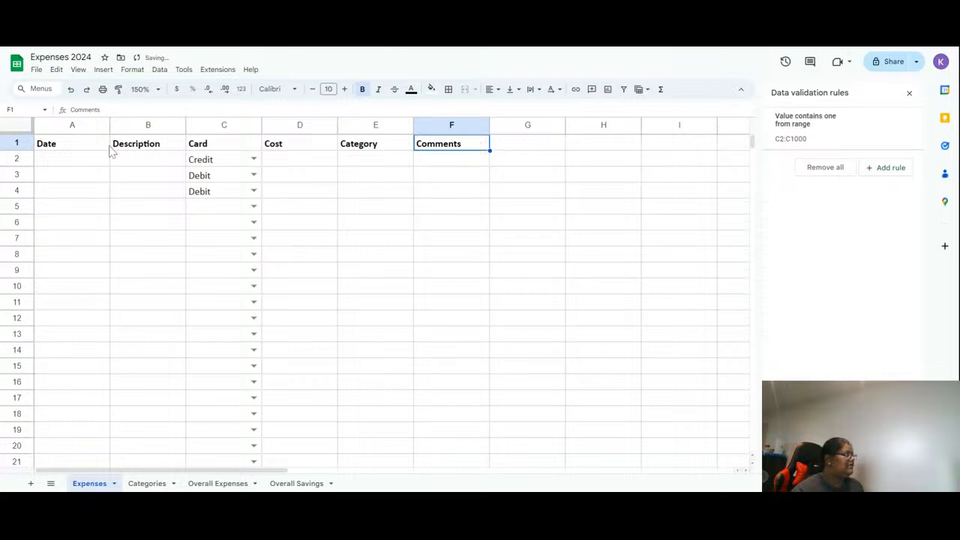
{"action": "left_click_drag", "start_coordinate": [55, 146], "coordinate": [428, 148]}
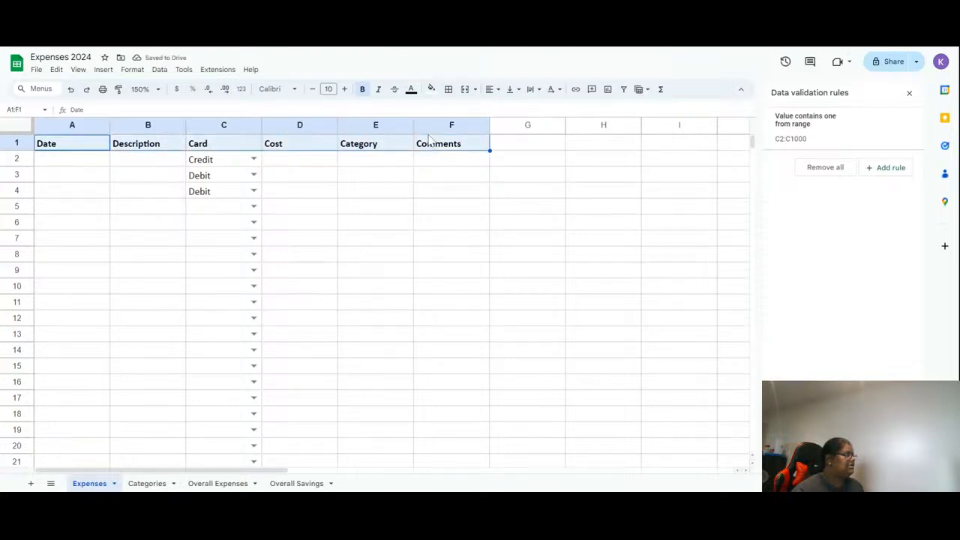
{"action": "left_click", "coordinate": [432, 89]}
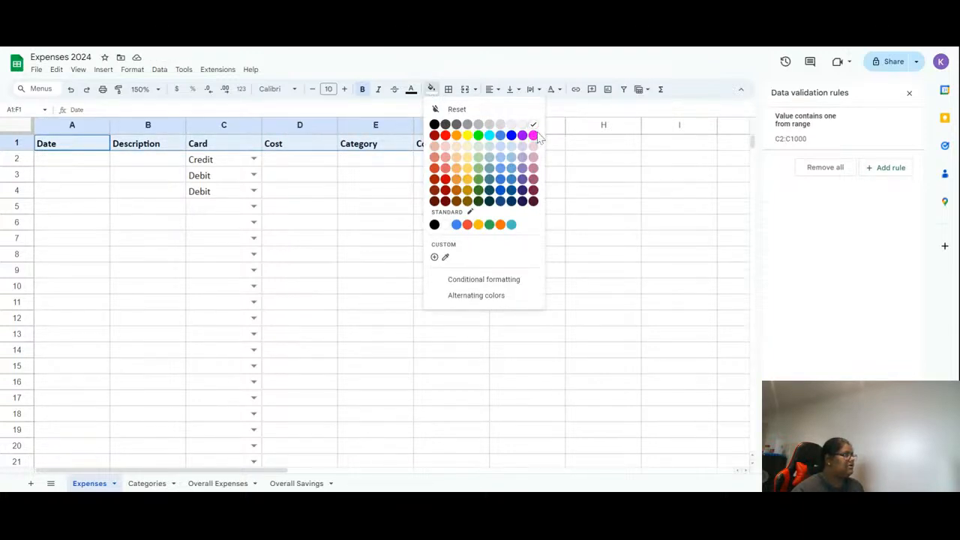
{"action": "left_click", "coordinate": [532, 157]}
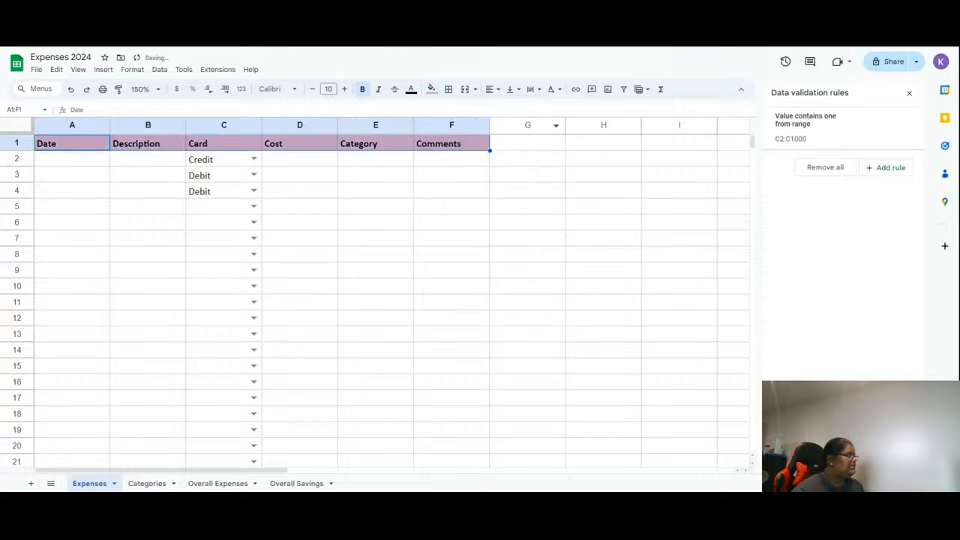
{"action": "left_click", "coordinate": [435, 224]}
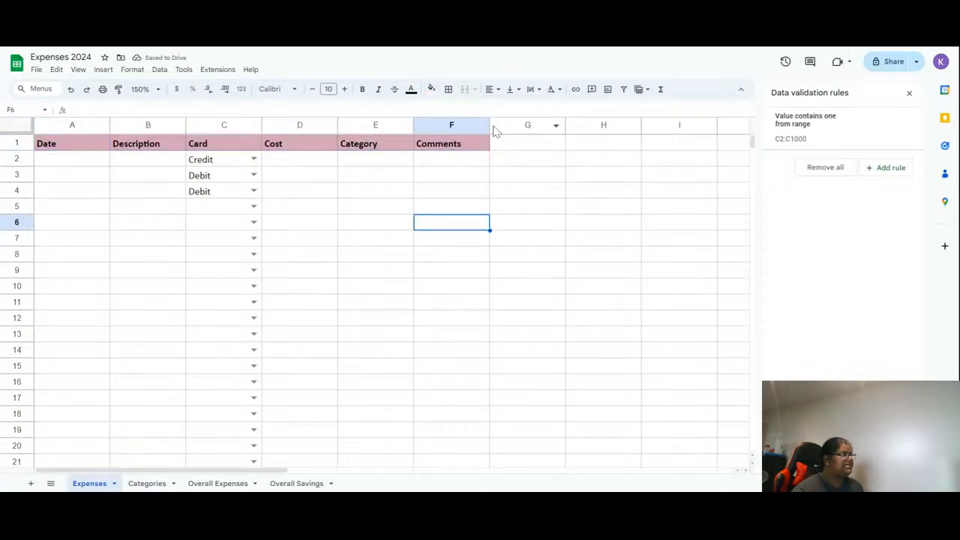
- Widen the Comments column F to about twice its width
{"action": "left_click_drag", "start_coordinate": [489, 125], "coordinate": [731, 126]}
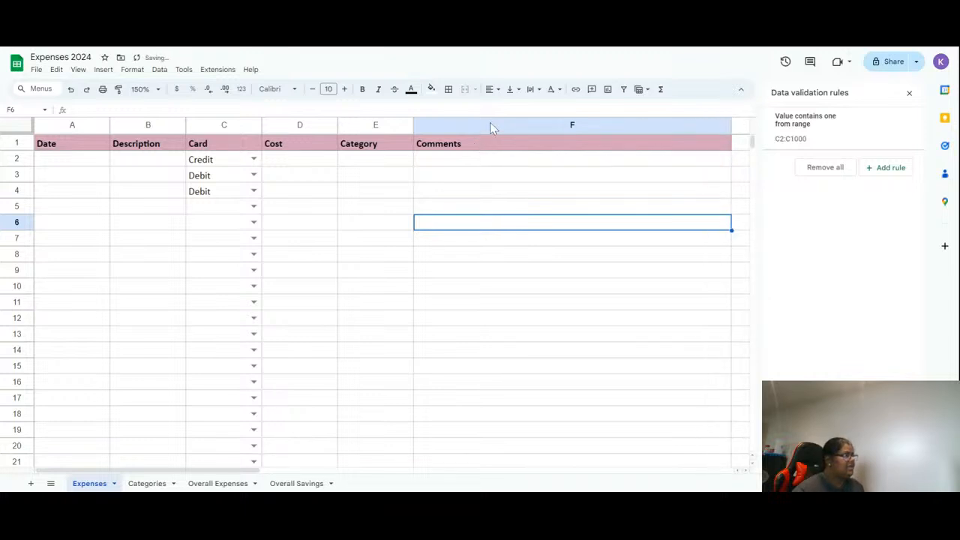
{"action": "left_click", "coordinate": [308, 161]}
{"action": "left_click", "coordinate": [379, 162]}
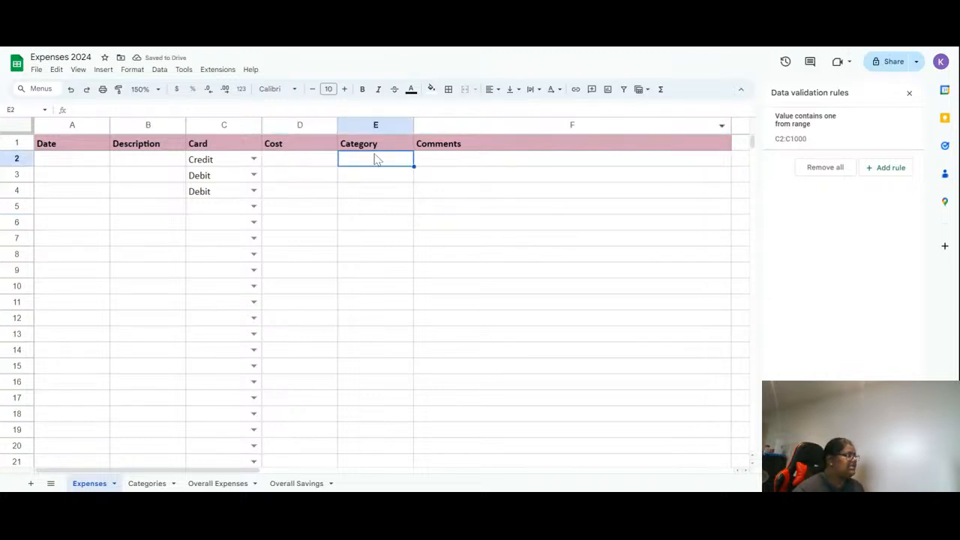
- Add a dropdown validation rule for the Category column and set its range to E2:E1000
{"action": "left_click", "coordinate": [375, 125]}
{"action": "right_click", "coordinate": [375, 125]}
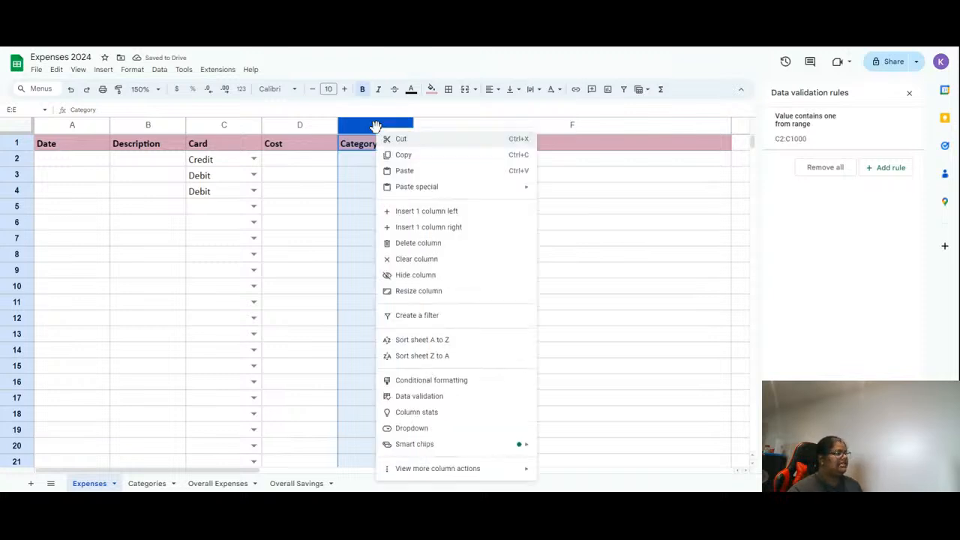
{"action": "left_click", "coordinate": [449, 398]}
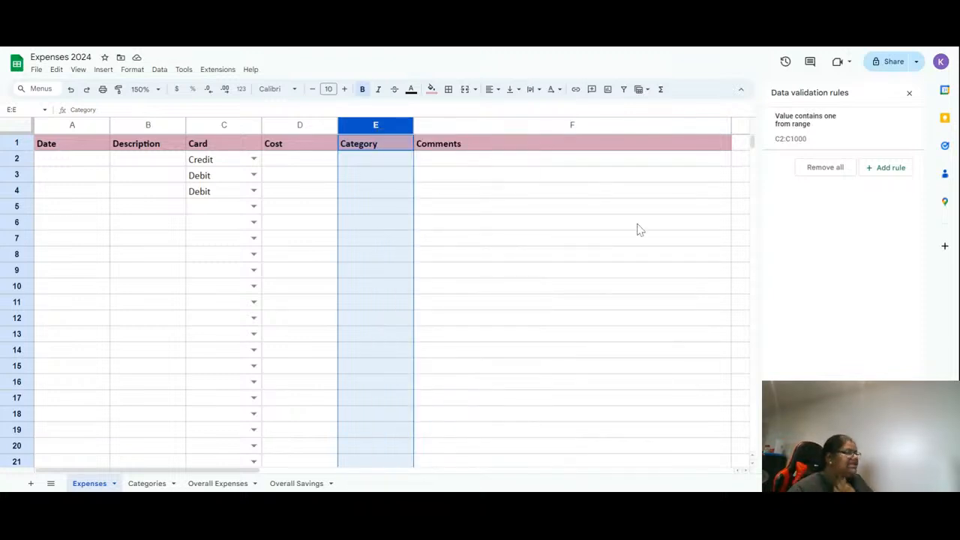
{"action": "left_click", "coordinate": [896, 168]}
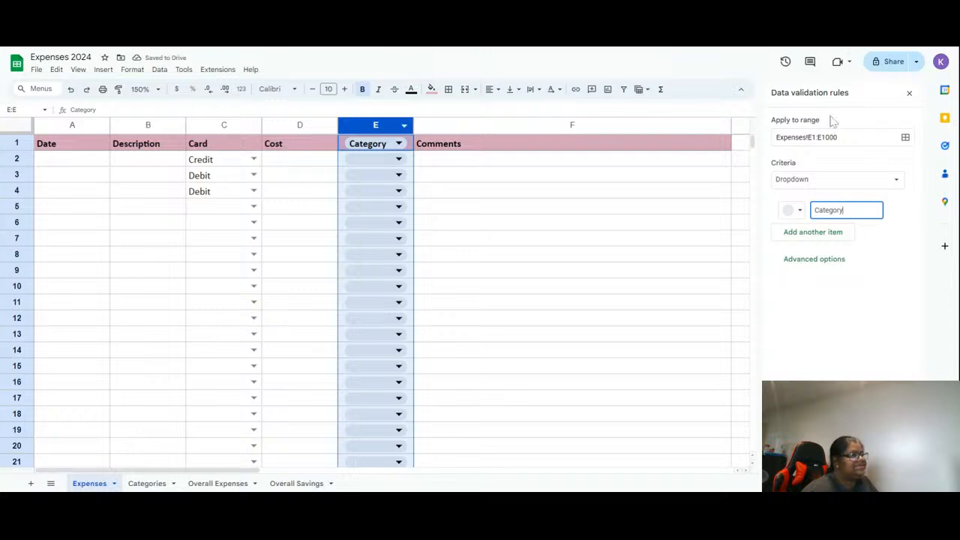
{"action": "left_click", "coordinate": [808, 138]}
{"action": "key", "text": "shift+Right"}
{"action": "type", "text": "2"}
{"action": "left_click", "coordinate": [855, 328]}
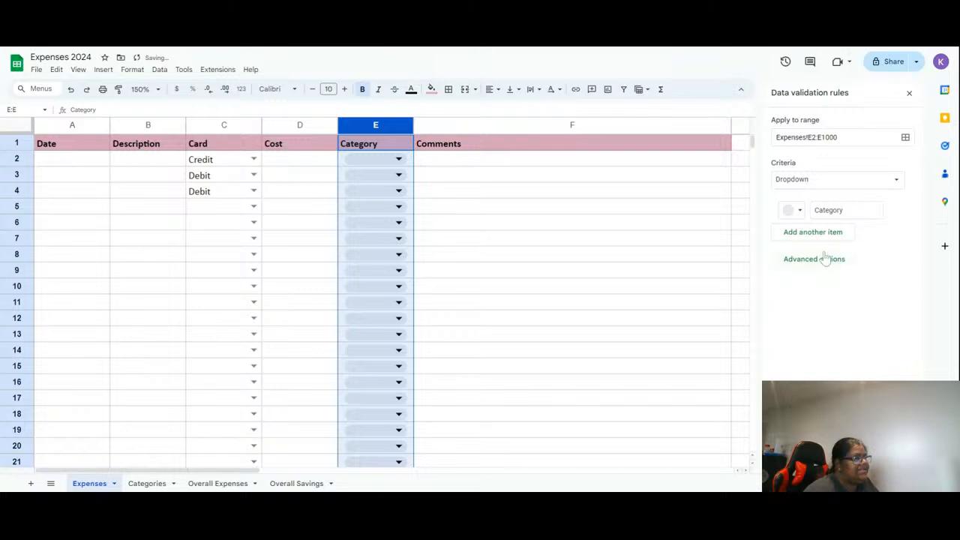
- Switch the rule's criteria to dropdown from a range and select Categories!E1:E40 as the source list
{"action": "left_click", "coordinate": [793, 180]}
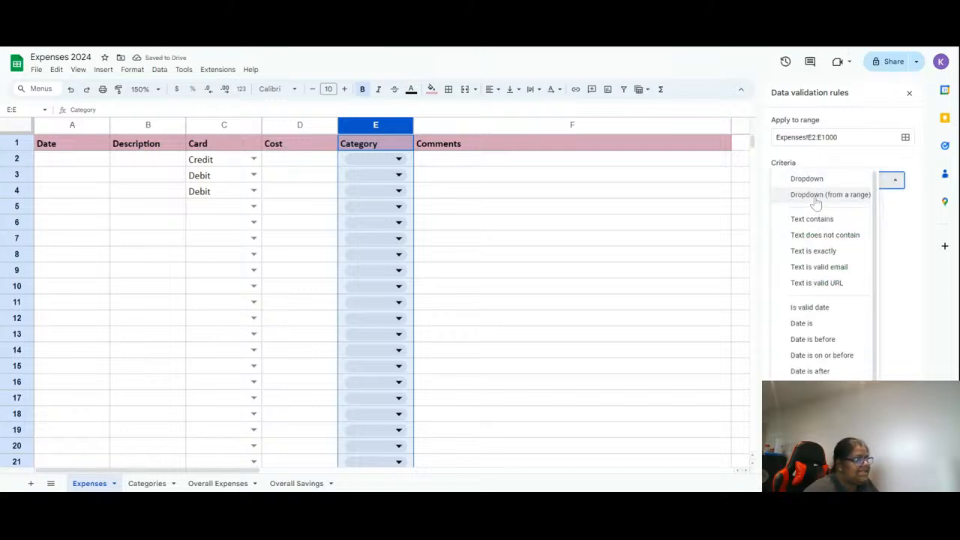
{"action": "left_click", "coordinate": [815, 196]}
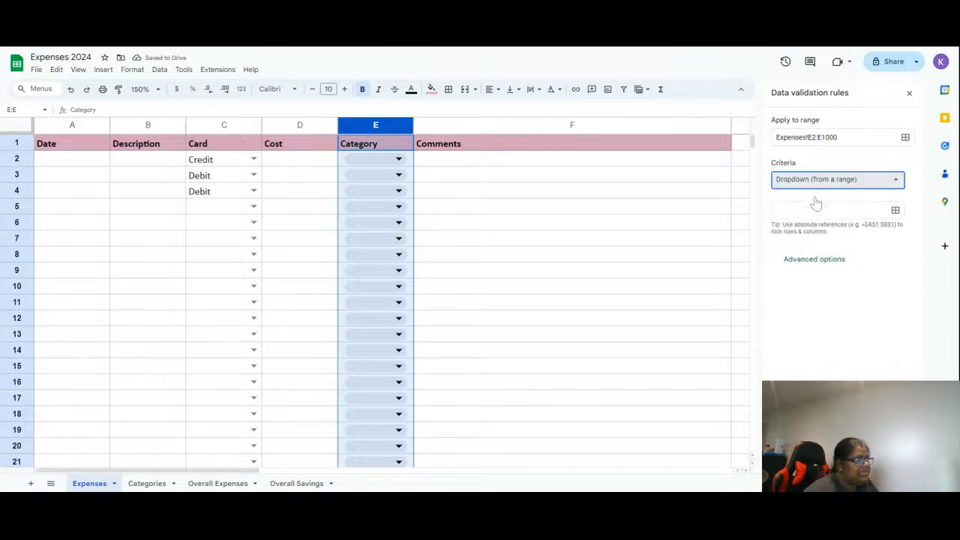
{"action": "left_click", "coordinate": [894, 210]}
{"action": "left_click", "coordinate": [146, 484]}
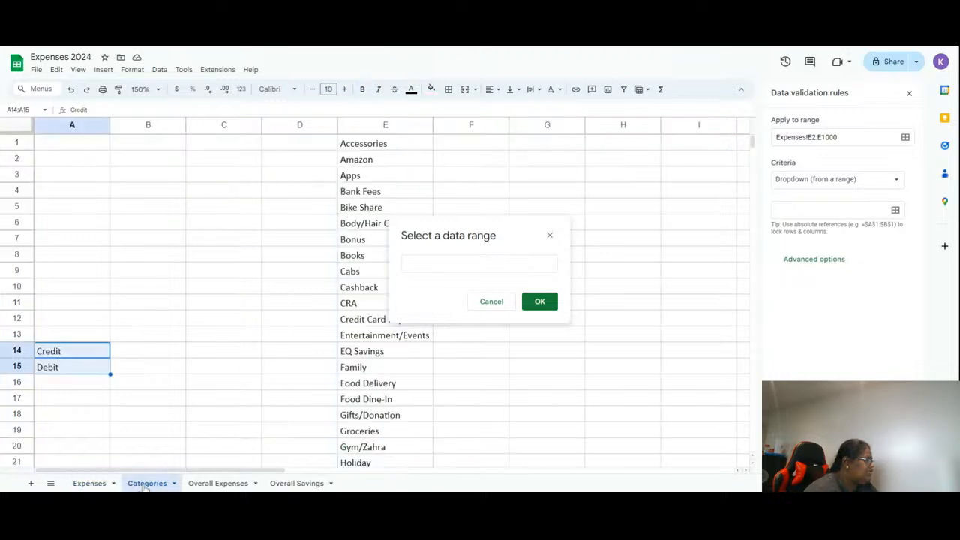
{"action": "left_click", "coordinate": [379, 125]}
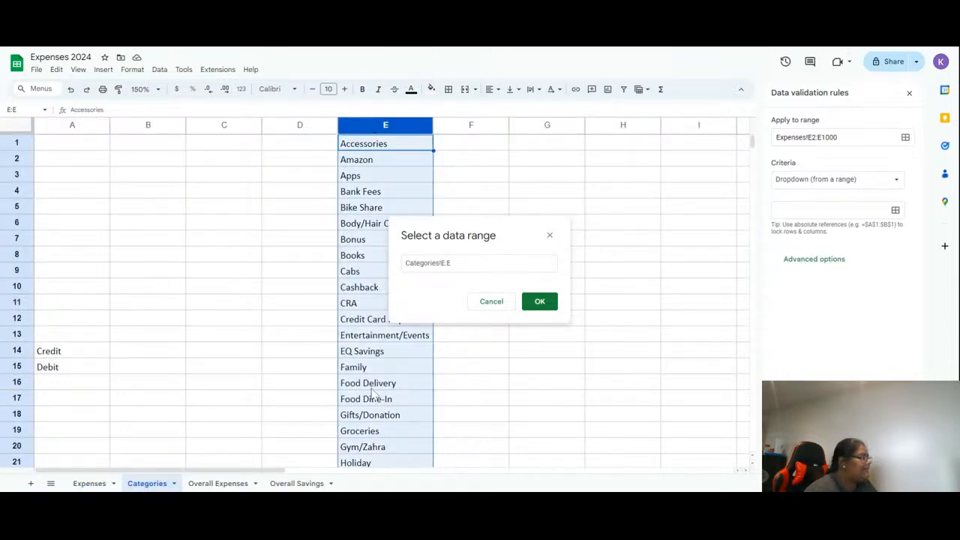
{"action": "scroll", "coordinate": [372, 394], "scroll_direction": "down", "scroll_amount": 4}
{"action": "scroll", "coordinate": [373, 394], "scroll_direction": "down", "scroll_amount": 3}
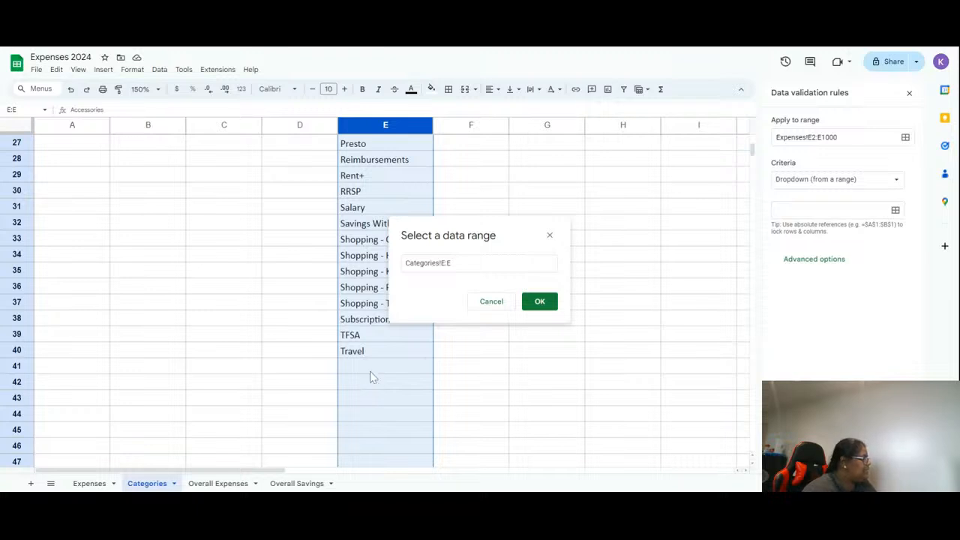
{"action": "left_click", "coordinate": [368, 353]}
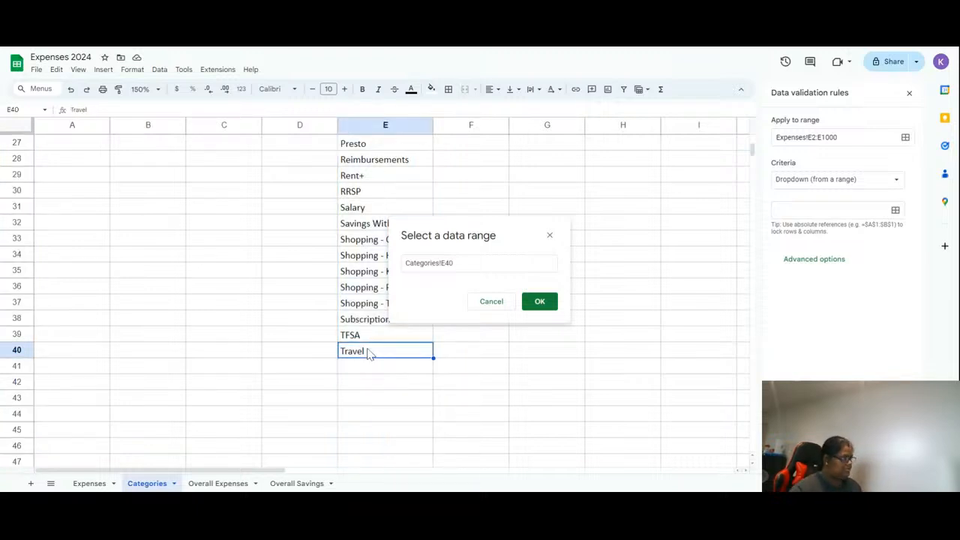
{"action": "key", "text": "shift+Page_Up"}
{"action": "key", "text": "shift+Page_Up"}
{"action": "key", "text": "shift+Page_Up"}
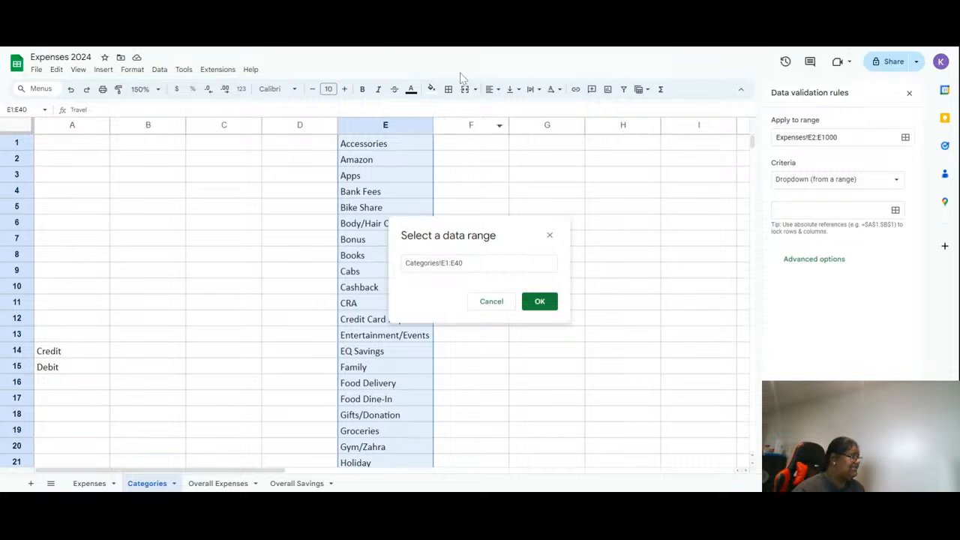
{"action": "left_click", "coordinate": [539, 303]}
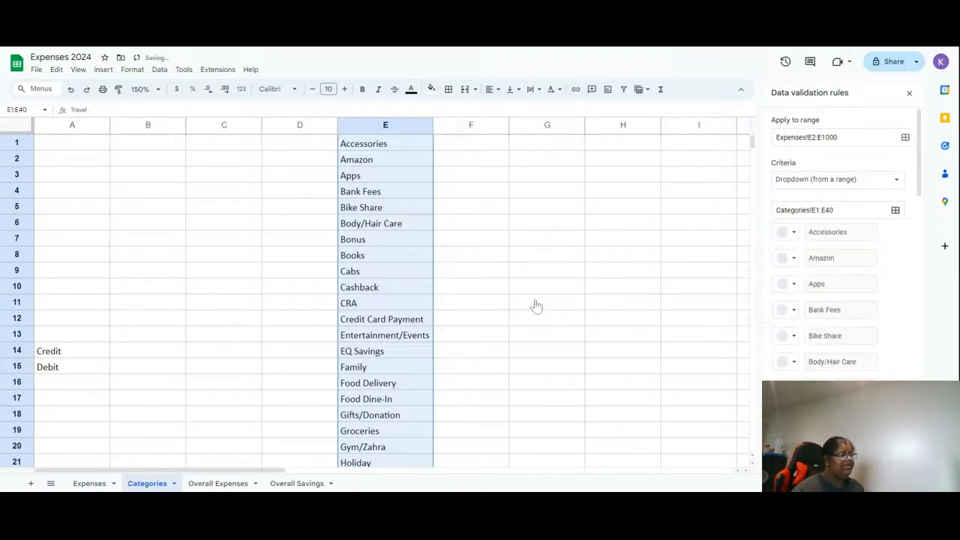
- Set the Category rule to show a warning for invalid data and return to the Expenses sheet
{"action": "scroll", "coordinate": [893, 304], "scroll_direction": "down", "scroll_amount": 10}
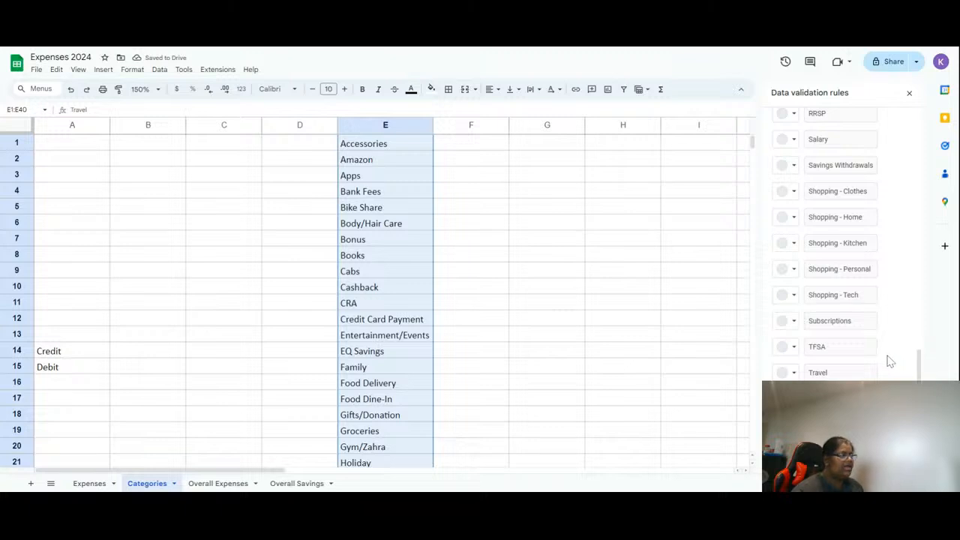
{"action": "scroll", "coordinate": [808, 373], "scroll_direction": "down", "scroll_amount": 3}
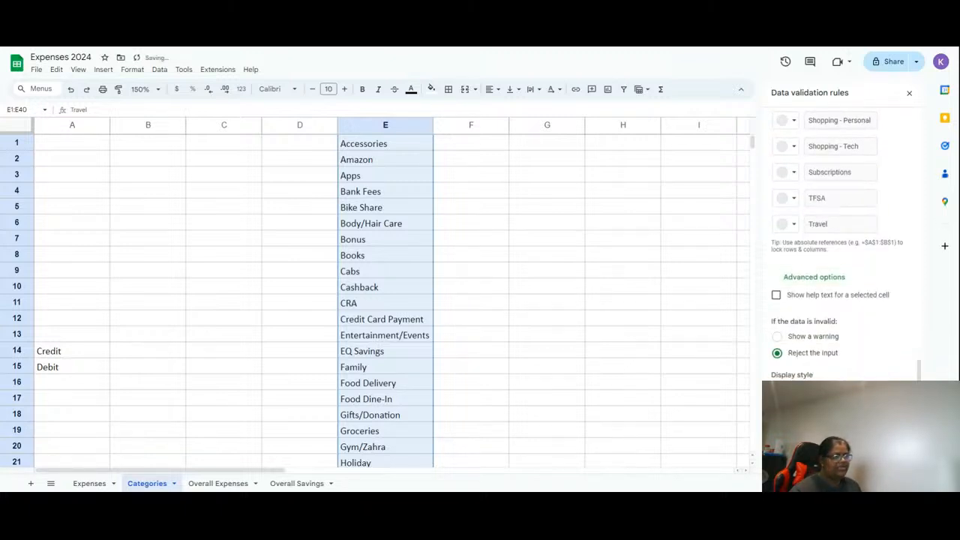
{"action": "left_click", "coordinate": [816, 337]}
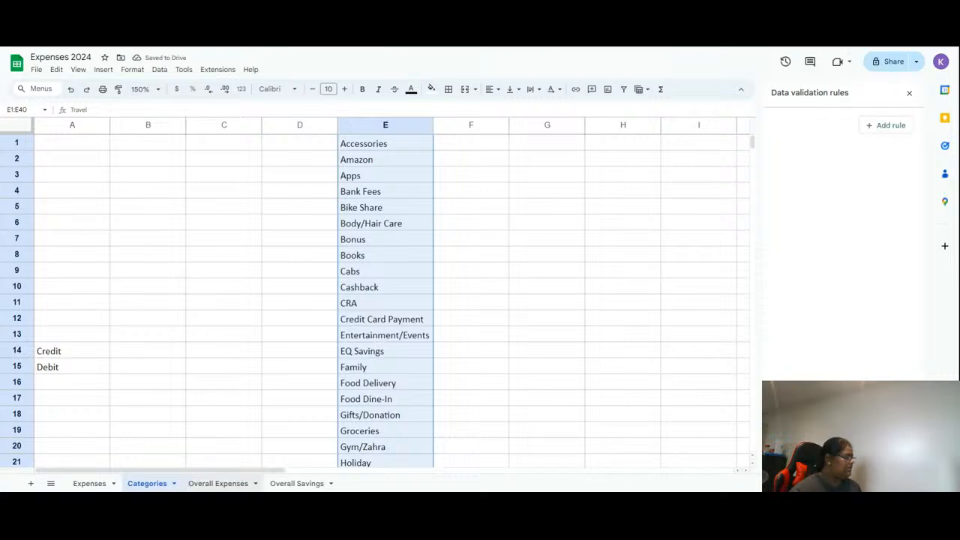
{"action": "left_click", "coordinate": [239, 483]}
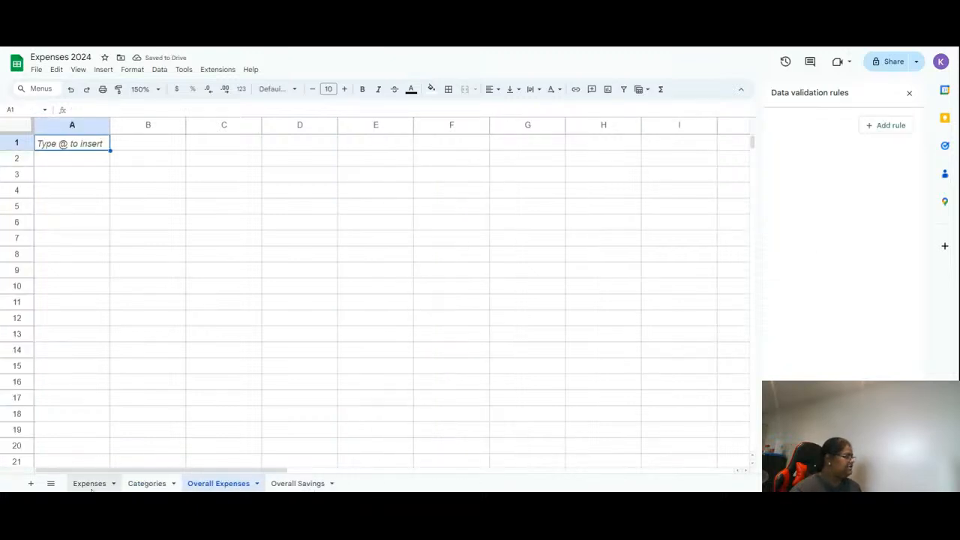
{"action": "left_click", "coordinate": [89, 483]}
- Test the Category dropdown by picking Savings Withdrawals in E2 and clearing it
{"action": "left_click", "coordinate": [569, 301]}
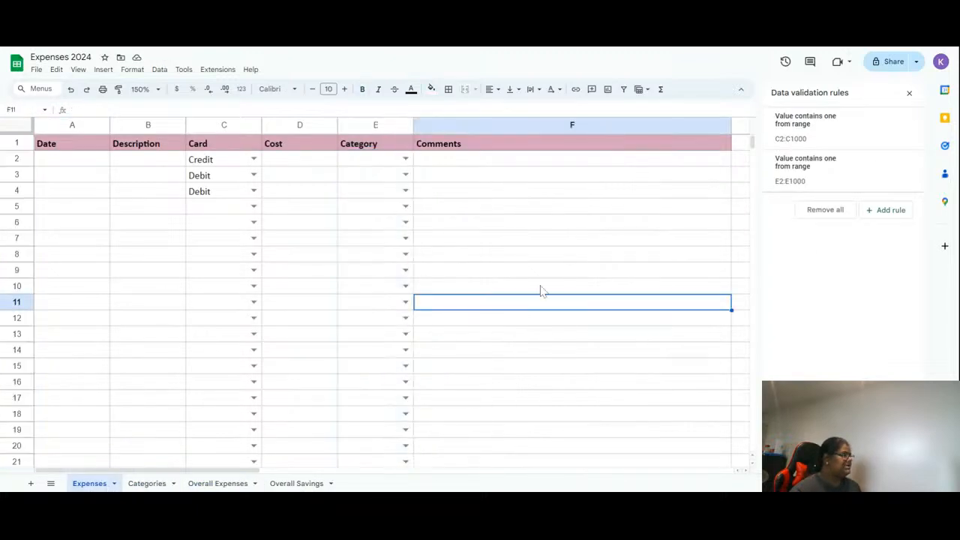
{"action": "left_click", "coordinate": [382, 165]}
{"action": "left_click", "coordinate": [405, 160]}
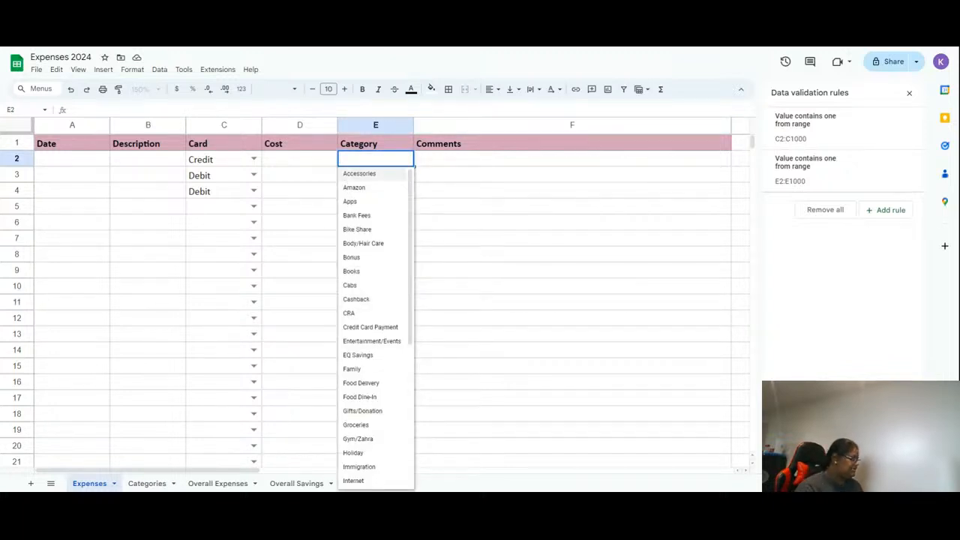
{"action": "type", "text": "saving"}
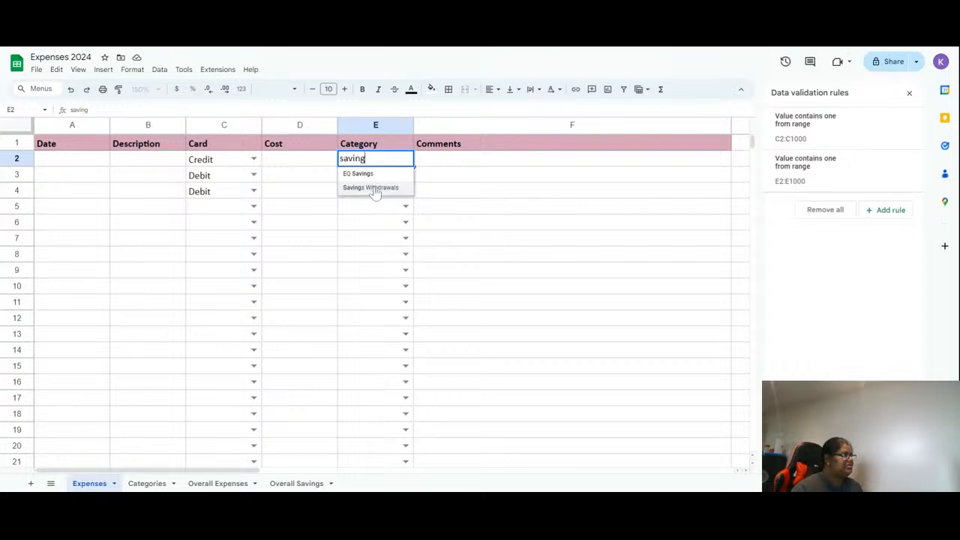
{"action": "left_click", "coordinate": [371, 188]}
{"action": "left_click", "coordinate": [377, 160]}
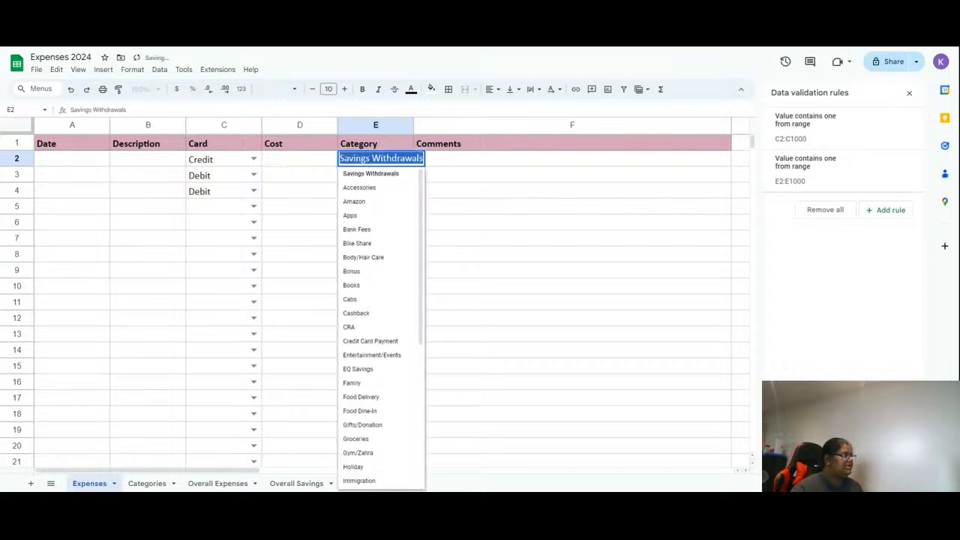
{"action": "key", "text": "BackSpace"}
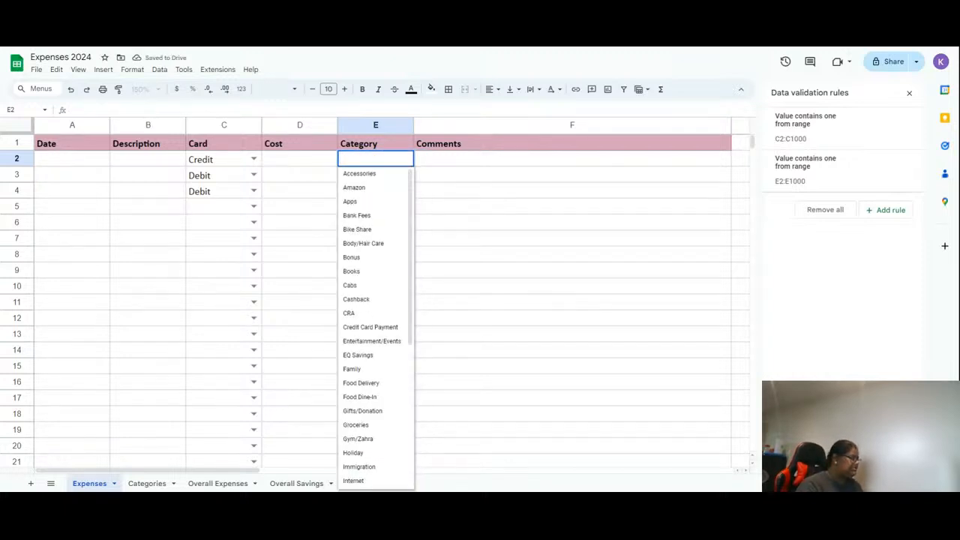
- Enter the invalid text fefsfd in E2 to test the warning and clear the cell
{"action": "type", "text": "fefsfd"}
{"action": "key", "text": "Tab"}
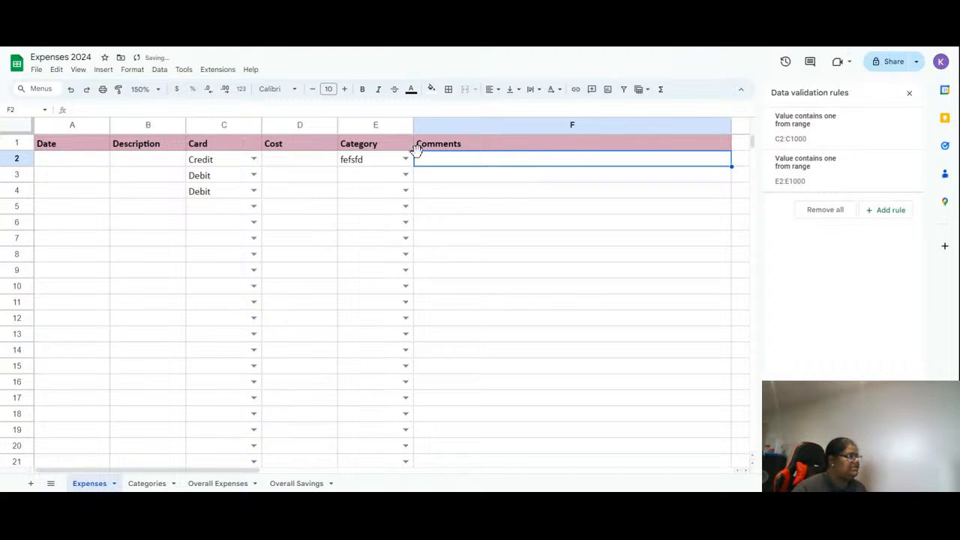
{"action": "mouse_move", "coordinate": [414, 159]}
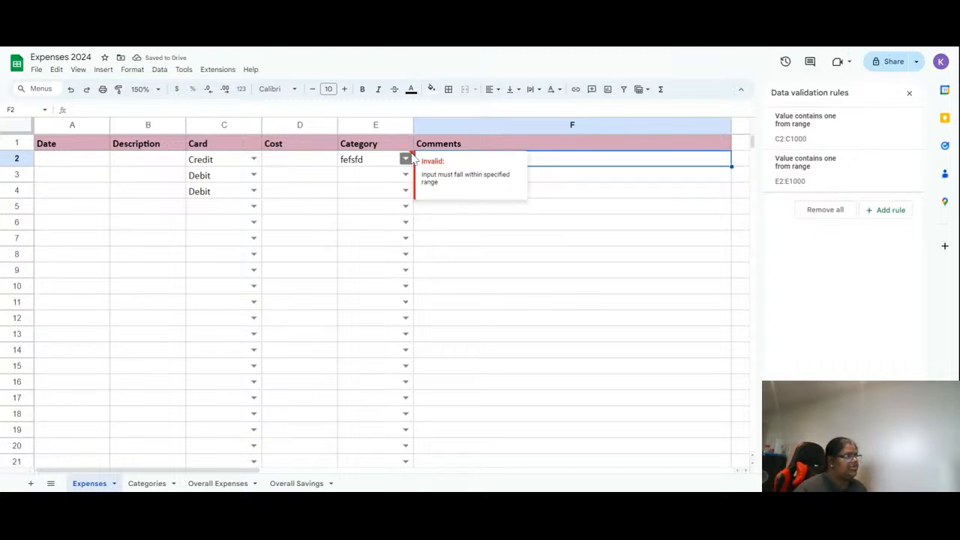
{"action": "double_click", "coordinate": [383, 161]}
{"action": "key", "text": "ctrl+a"}
{"action": "key", "text": "BackSpace"}
{"action": "left_click", "coordinate": [526, 306]}
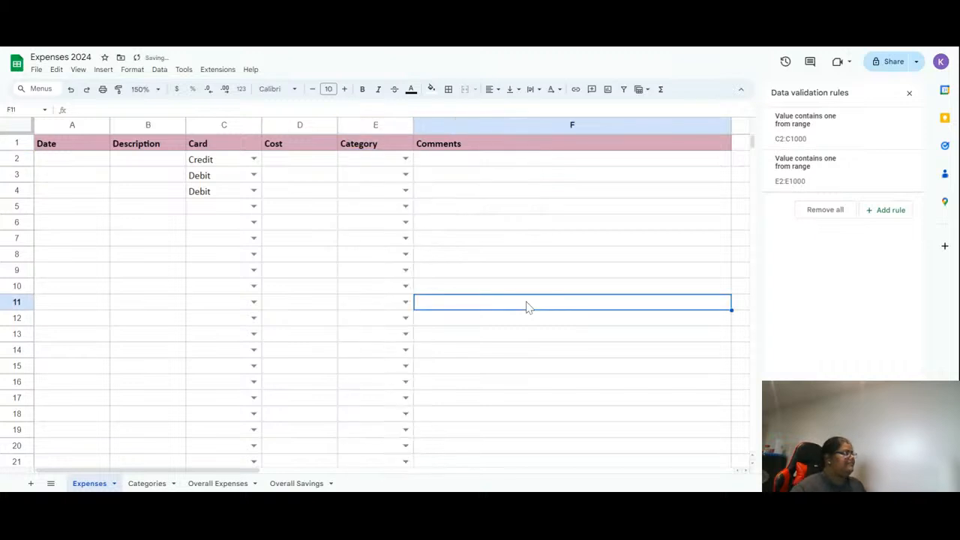
- Add Debit 2 as a new card entry in cell A16 of the Categories sheet
{"action": "left_click", "coordinate": [214, 196]}
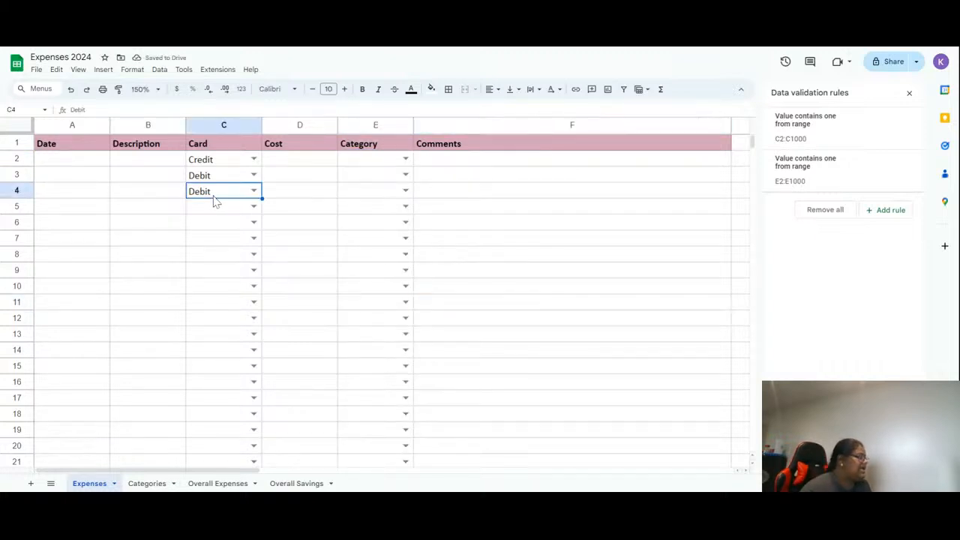
{"action": "left_click", "coordinate": [147, 483]}
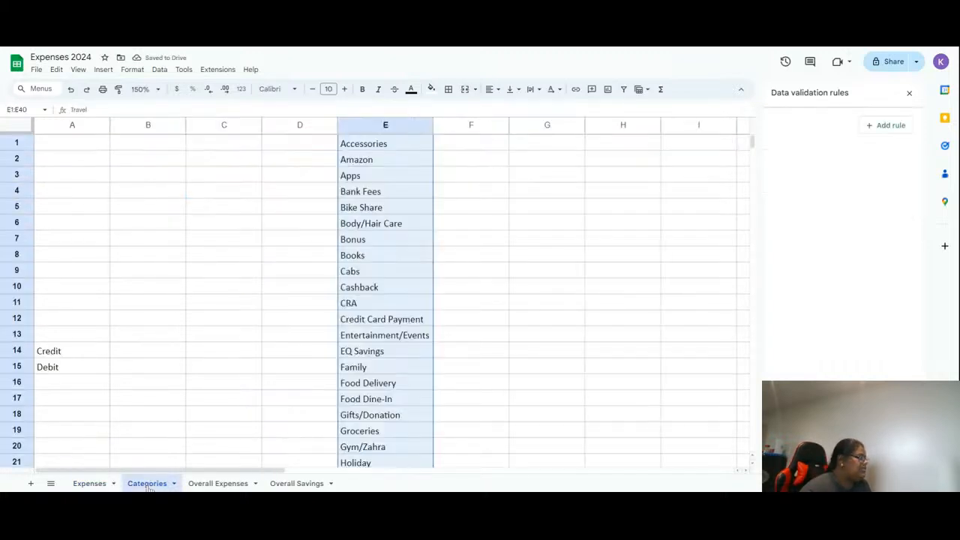
{"action": "left_click", "coordinate": [78, 390]}
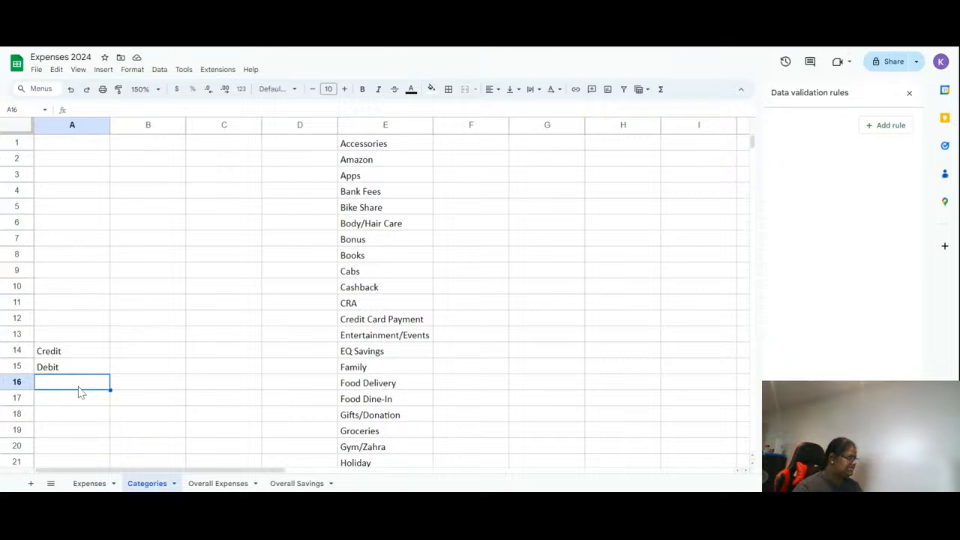
{"action": "type", "text": "Debit"}
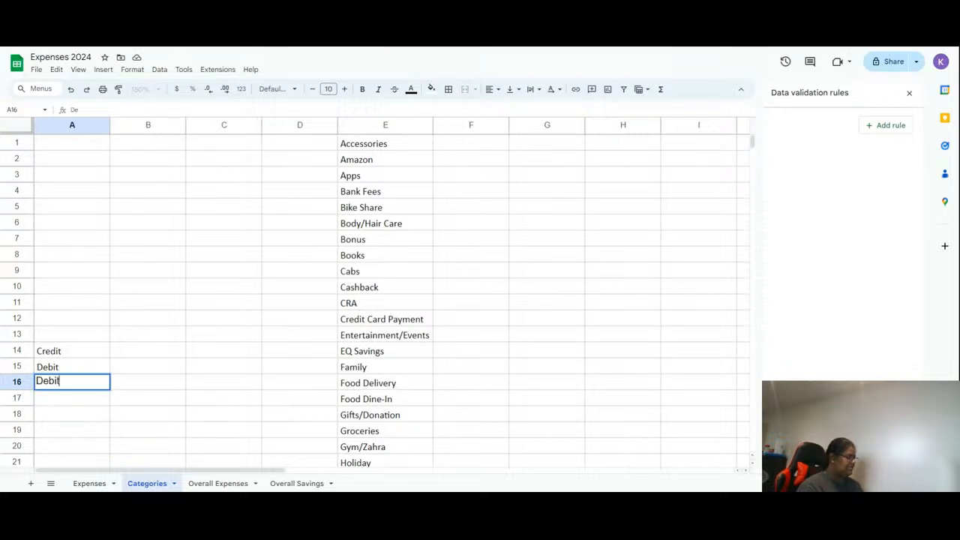
{"action": "type", "text": " 2"}
{"action": "key", "text": "Return"}
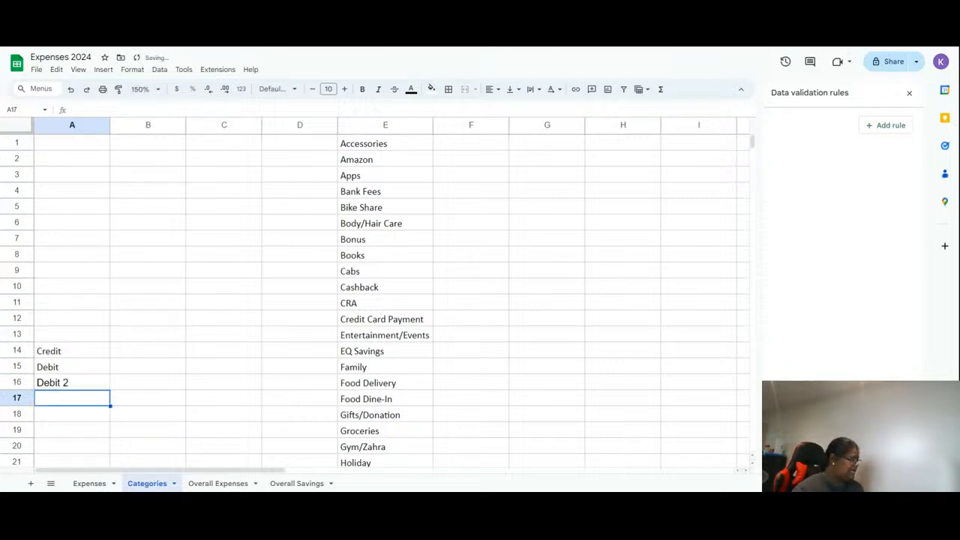
- Edit the C2 Card dropdown rule to use Categories!A14:A16 as its source range
{"action": "left_click", "coordinate": [89, 483]}
{"action": "left_click", "coordinate": [232, 160]}
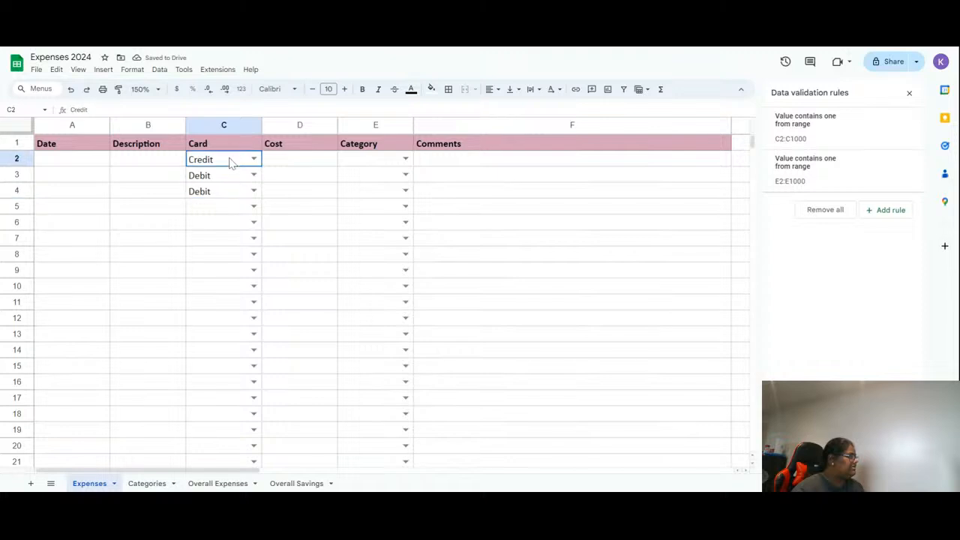
{"action": "left_click", "coordinate": [252, 161]}
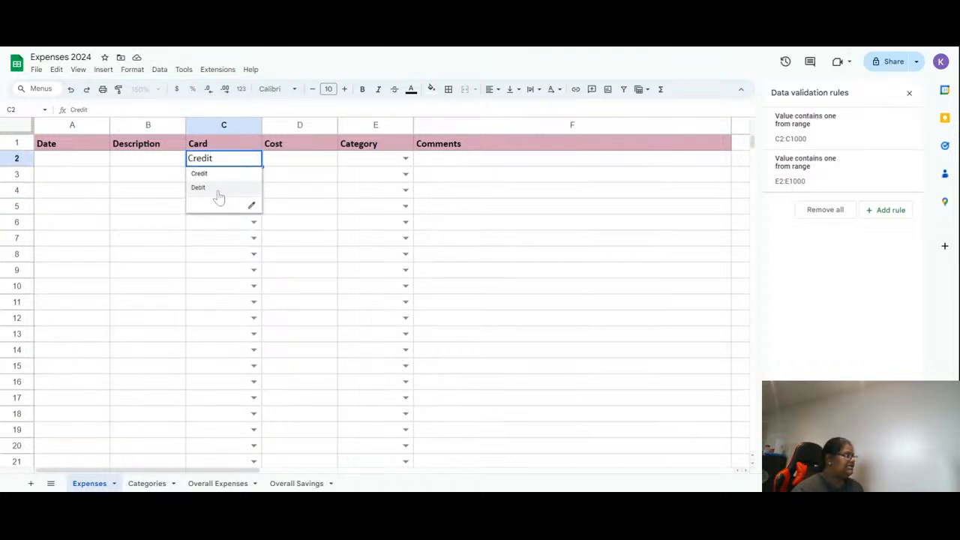
{"action": "left_click", "coordinate": [252, 205]}
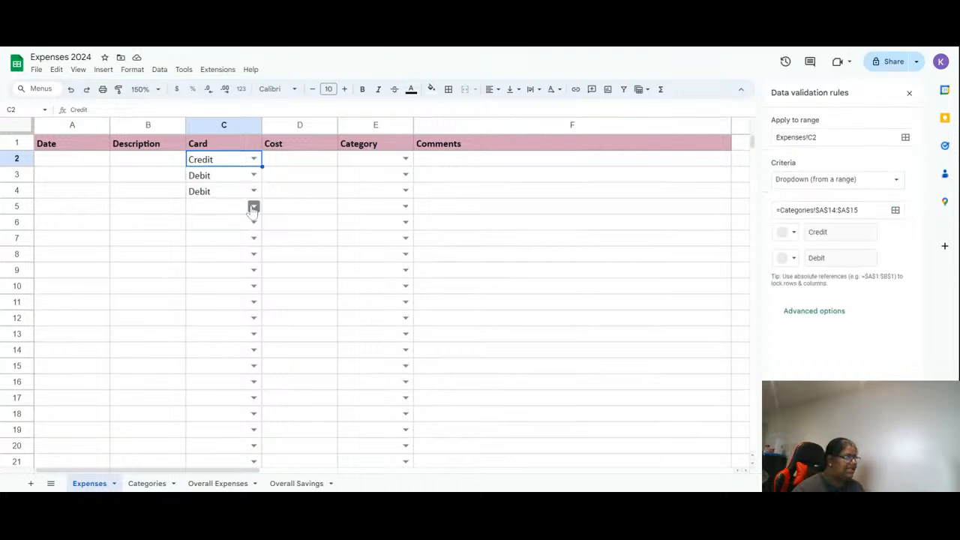
{"action": "left_click", "coordinate": [885, 141]}
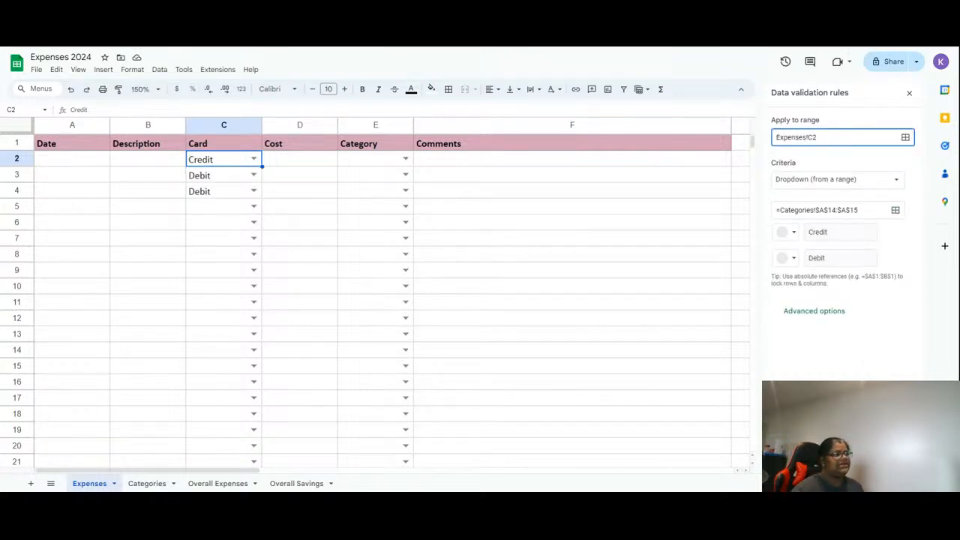
{"action": "left_click", "coordinate": [894, 211]}
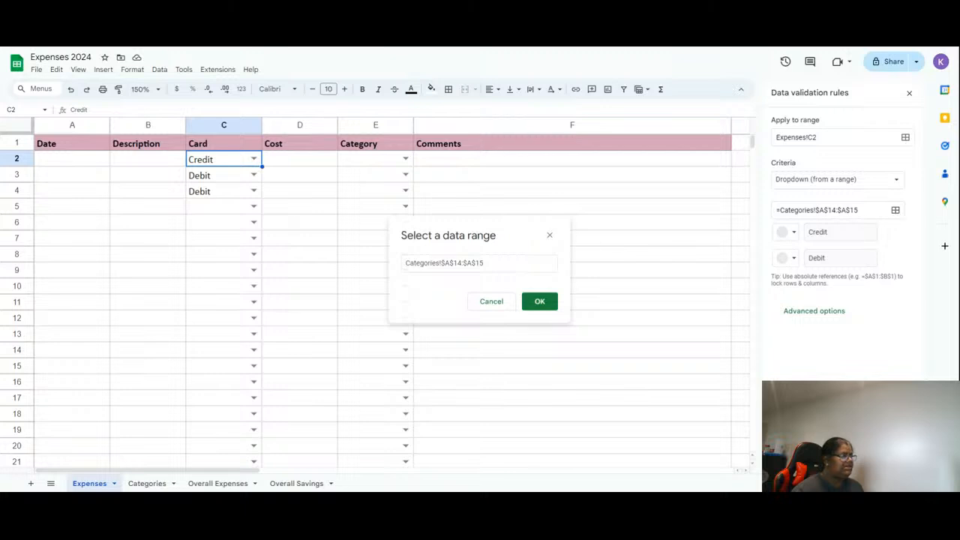
{"action": "left_click", "coordinate": [147, 483]}
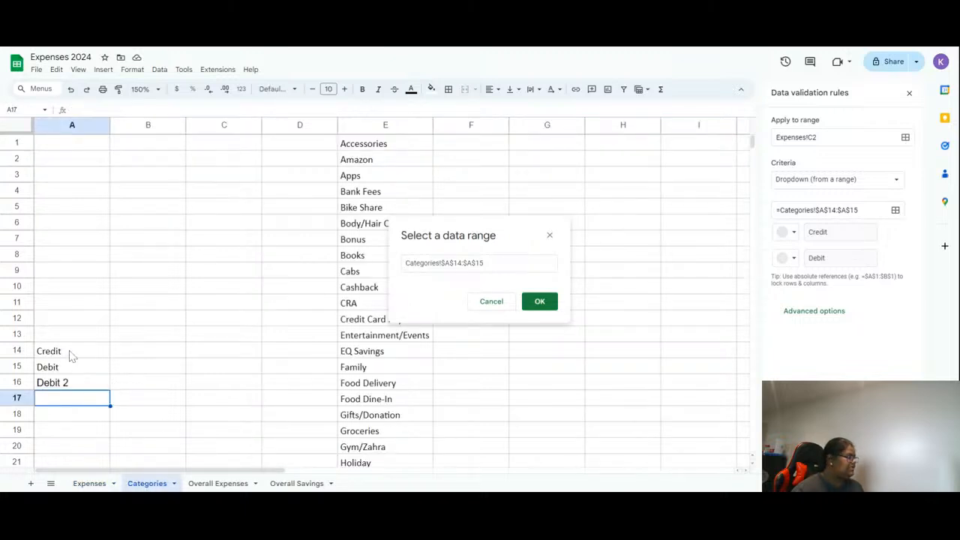
{"action": "left_click_drag", "start_coordinate": [70, 352], "coordinate": [73, 384]}
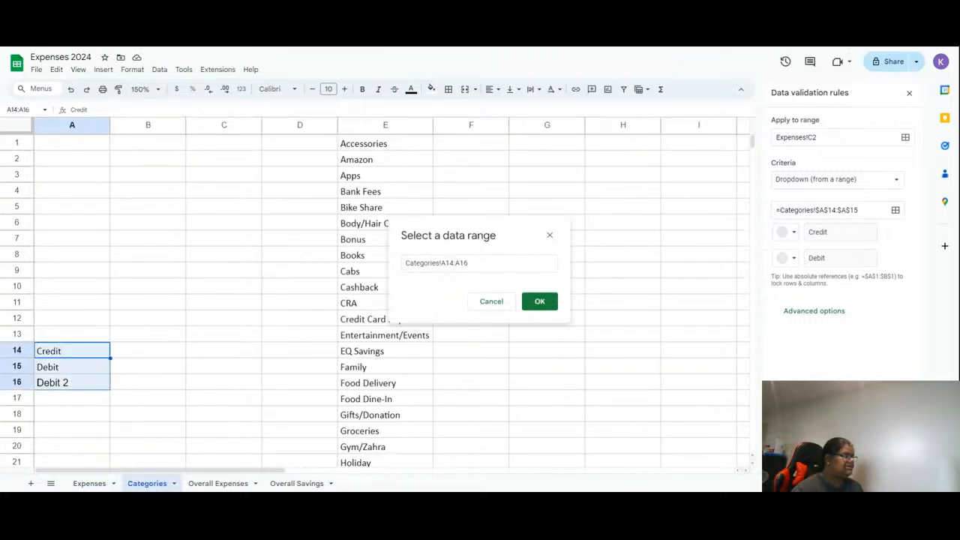
{"action": "left_click", "coordinate": [546, 303]}
- Save the edited Card rule for just this instance rather than all dropdowns
{"action": "left_click", "coordinate": [89, 483]}
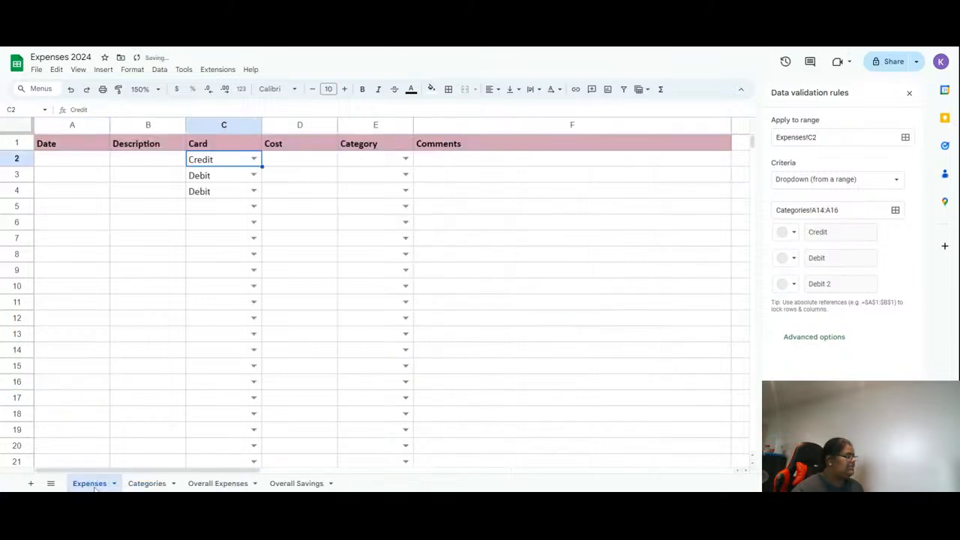
{"action": "left_click", "coordinate": [254, 190]}
{"action": "left_click", "coordinate": [347, 272]}
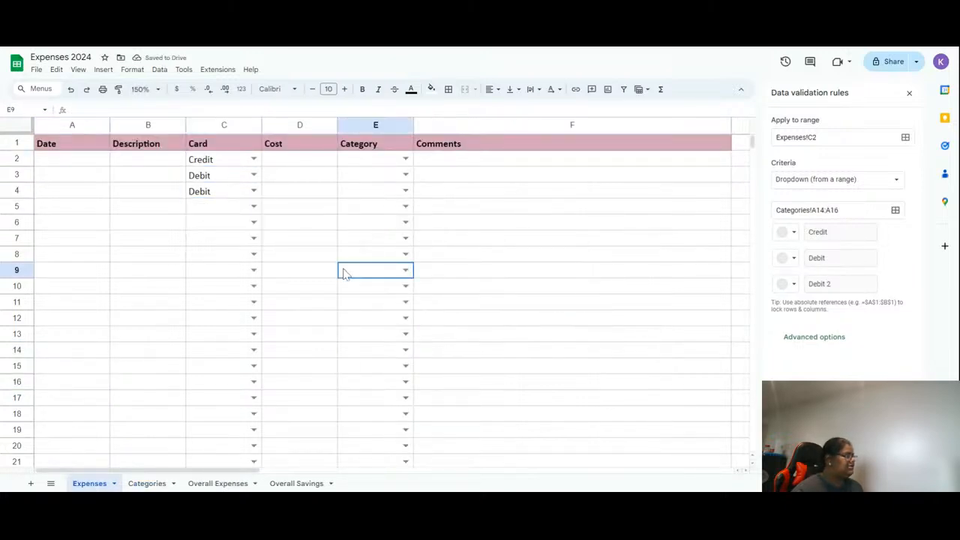
{"action": "left_click", "coordinate": [208, 206]}
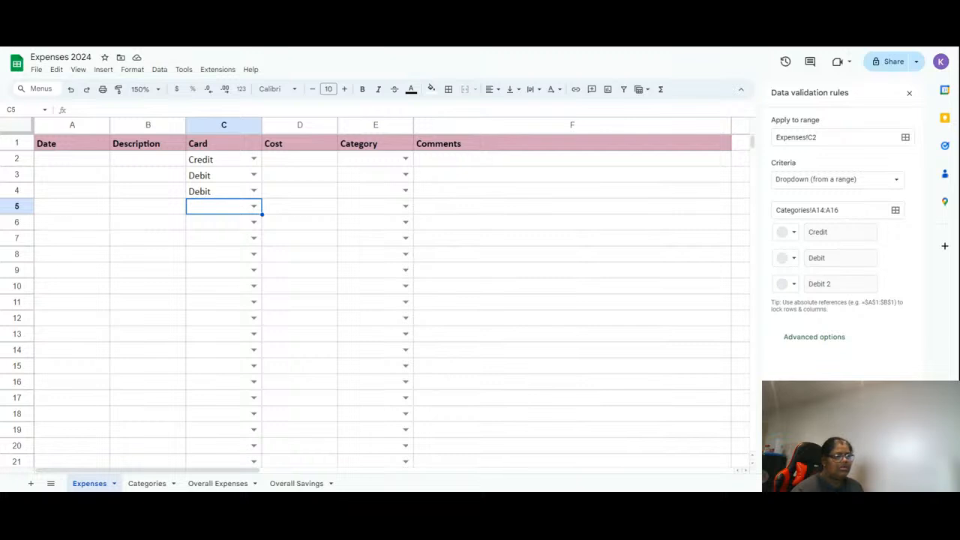
{"action": "left_click", "coordinate": [889, 473]}
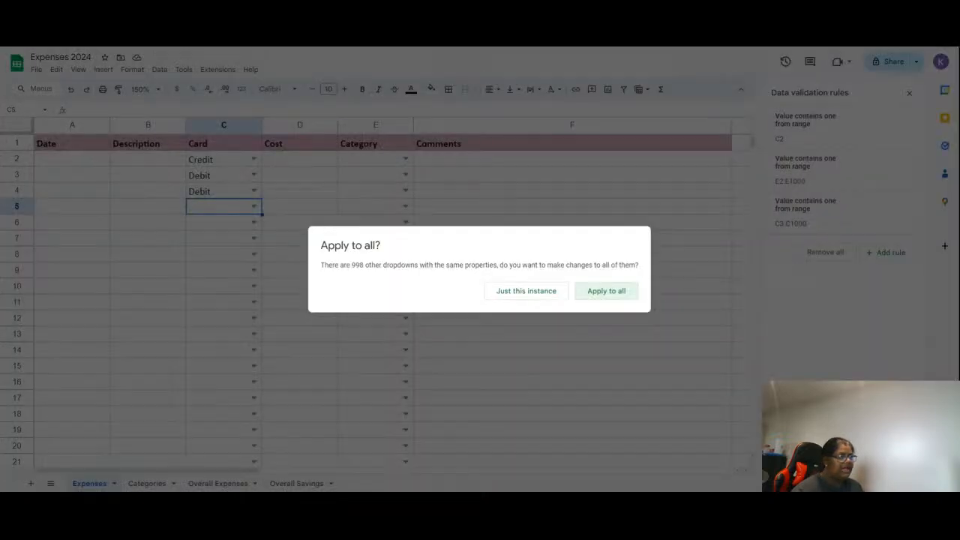
{"action": "left_click", "coordinate": [526, 291]}
- Compare the Card dropdown options in C6 and C2
{"action": "left_click", "coordinate": [254, 206]}
{"action": "left_click", "coordinate": [238, 303]}
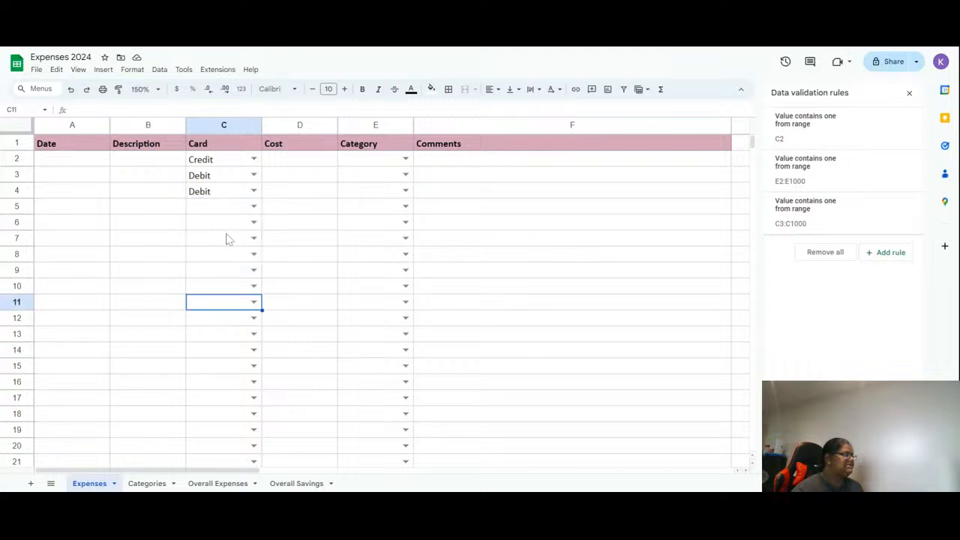
{"action": "left_click", "coordinate": [228, 222]}
{"action": "left_click", "coordinate": [253, 222]}
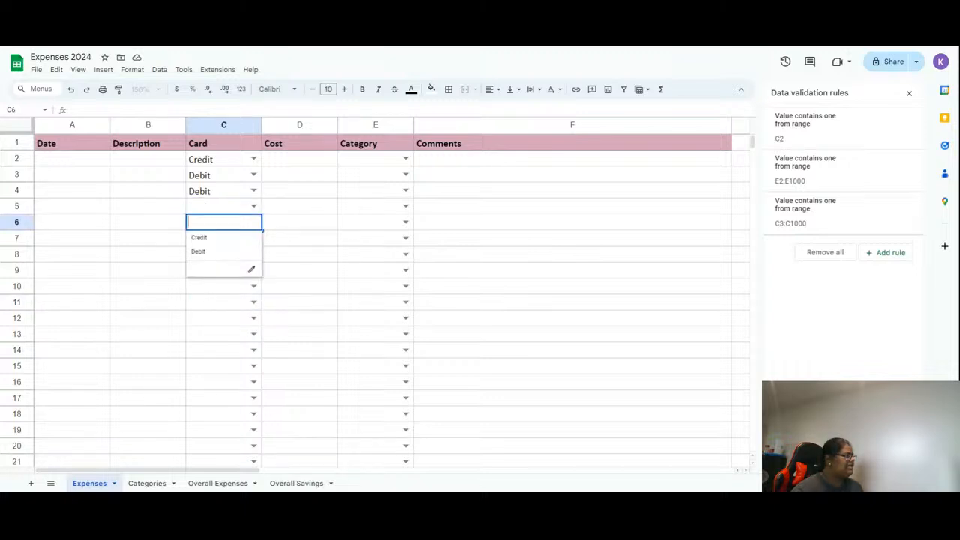
{"action": "left_click", "coordinate": [254, 190]}
{"action": "left_click", "coordinate": [254, 175]}
{"action": "left_click", "coordinate": [253, 159]}
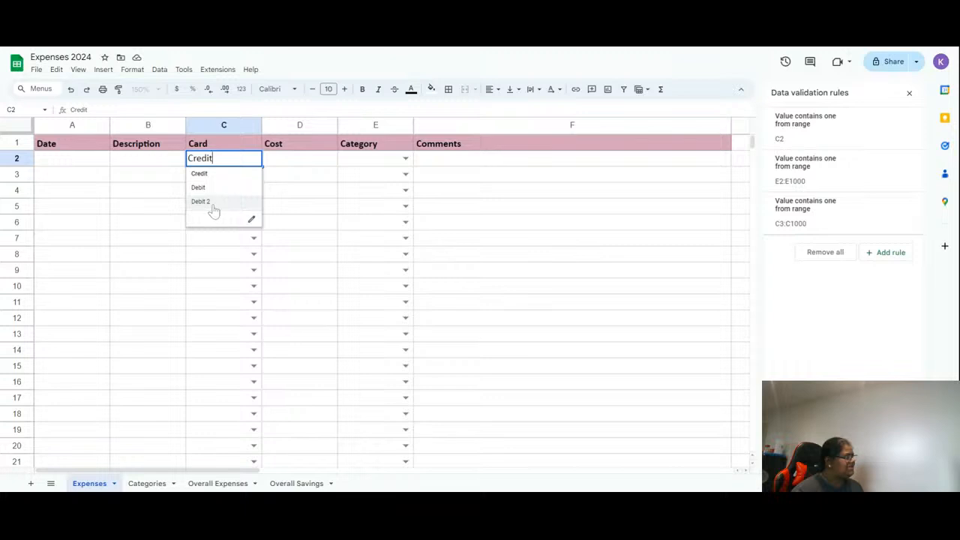
- Restore the C2 Card rule's source range to Categories!$A$14:$A$15 and review the C2:C1000 rule
{"action": "left_click", "coordinate": [251, 218]}
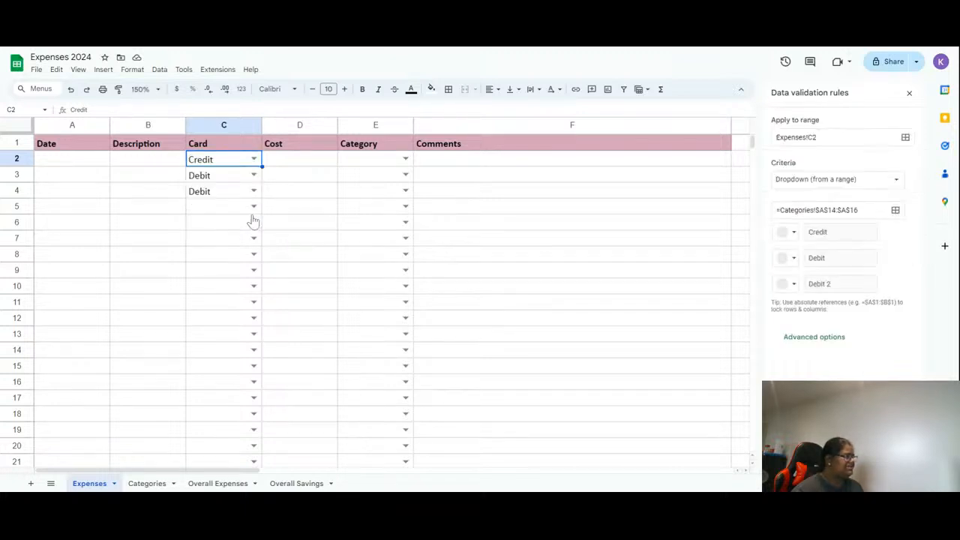
{"action": "left_click", "coordinate": [857, 210]}
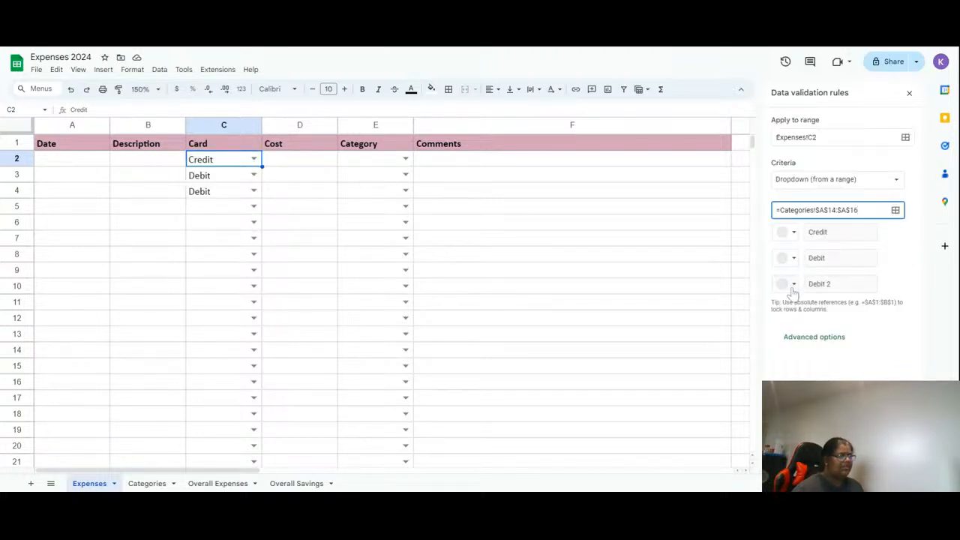
{"action": "key", "text": "BackSpace"}
{"action": "type", "text": "5"}
{"action": "left_click", "coordinate": [892, 474]}
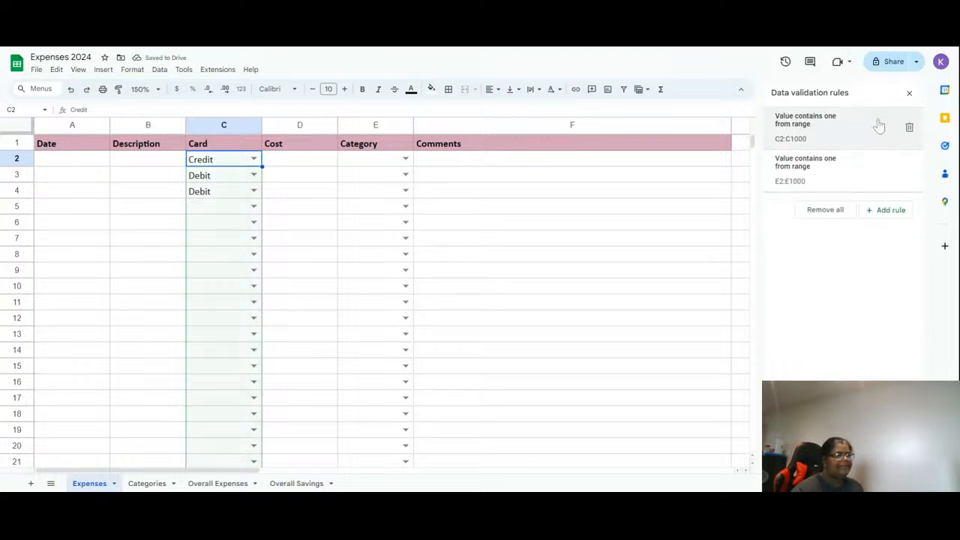
{"action": "left_click", "coordinate": [833, 137]}
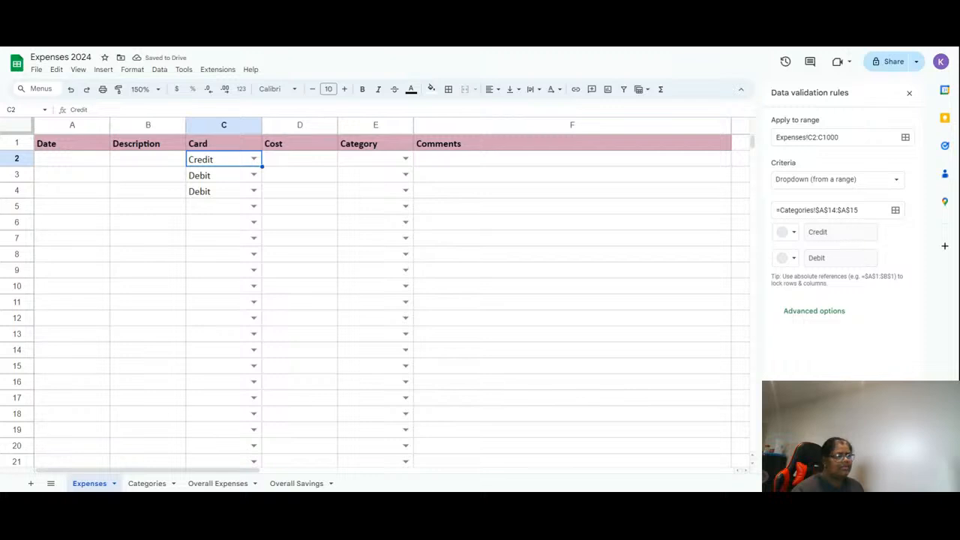
{"action": "left_click", "coordinate": [893, 474]}
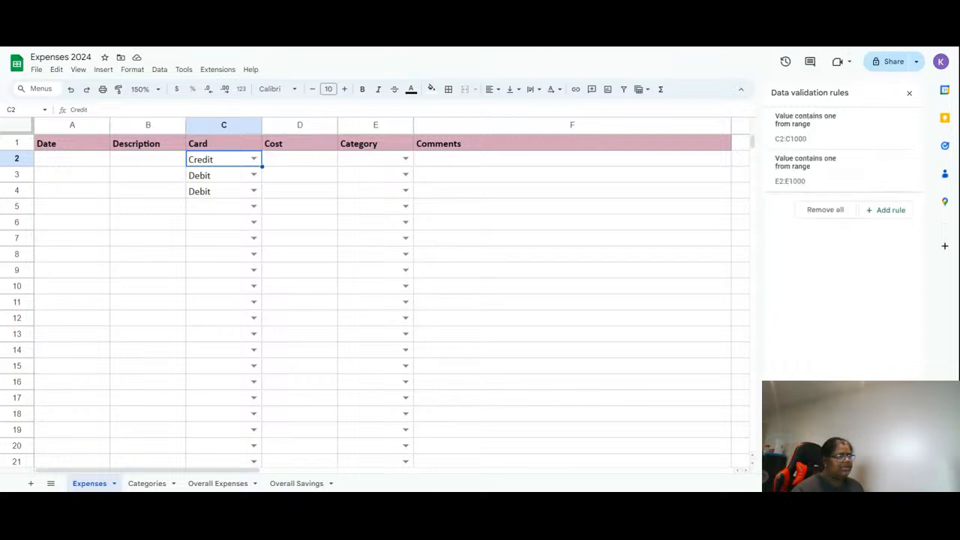
- Delete the Debit 2 entry from cell A16 of the Categories sheet
{"action": "left_click", "coordinate": [146, 483]}
{"action": "left_click", "coordinate": [85, 383]}
{"action": "key", "text": "Delete"}
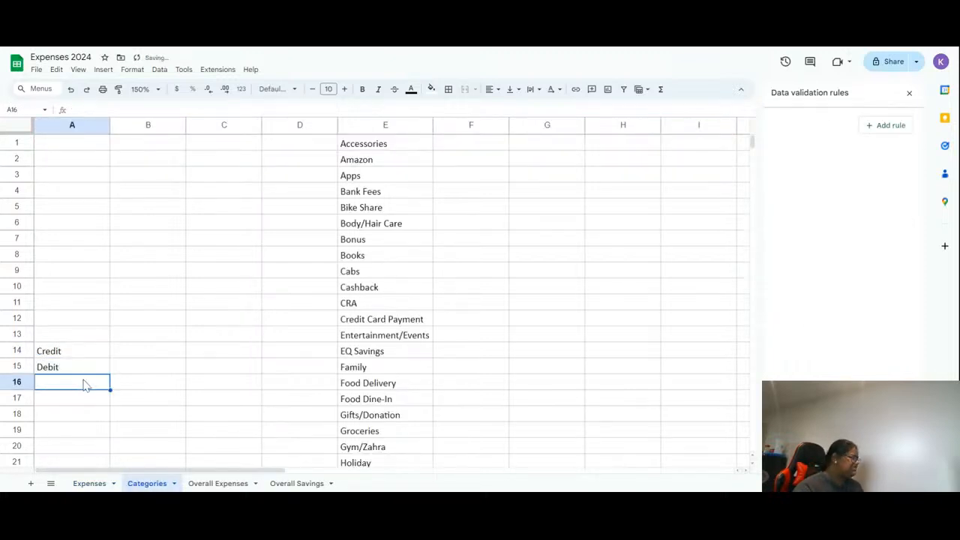
{"action": "left_click", "coordinate": [356, 288]}
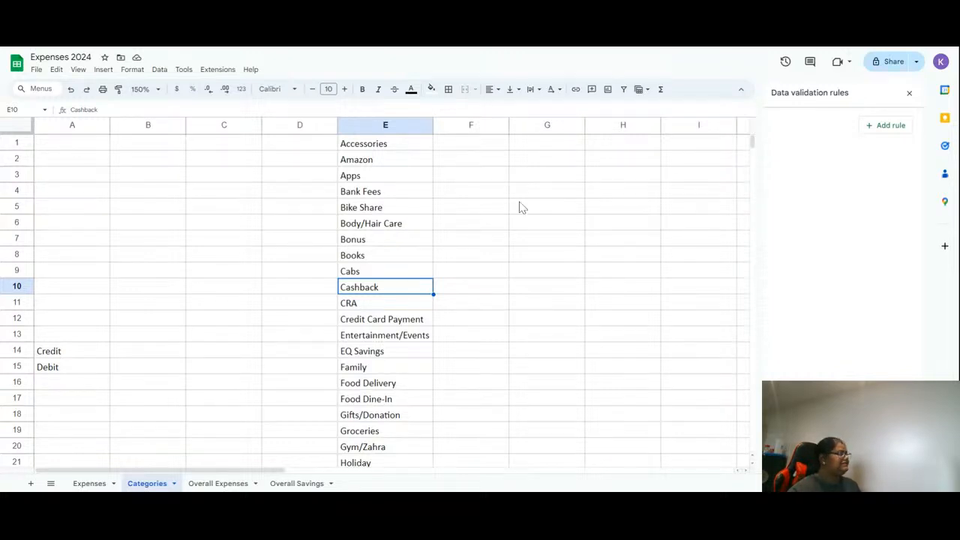
- Try adding a conditional formatting rule to the Date column A, then cancel it
{"action": "left_click", "coordinate": [88, 482]}
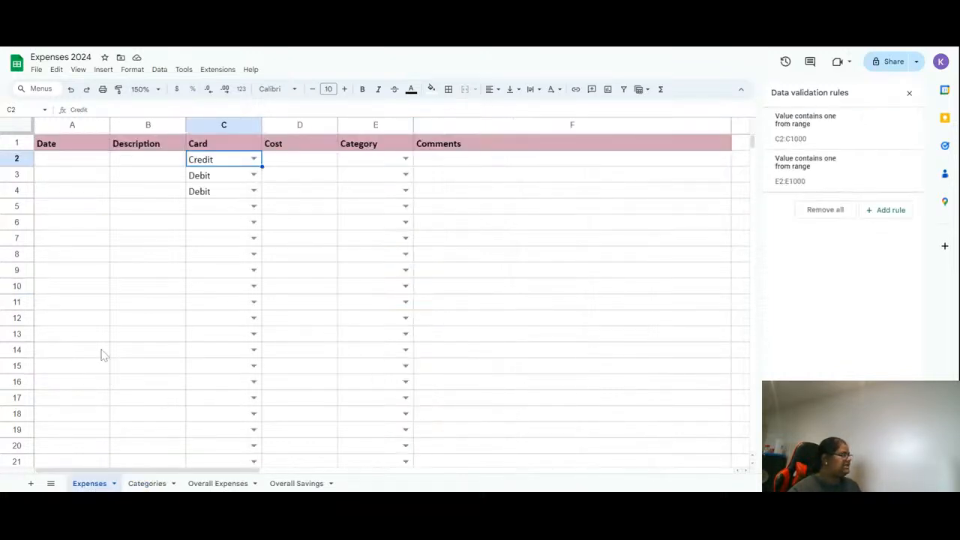
{"action": "left_click", "coordinate": [84, 163]}
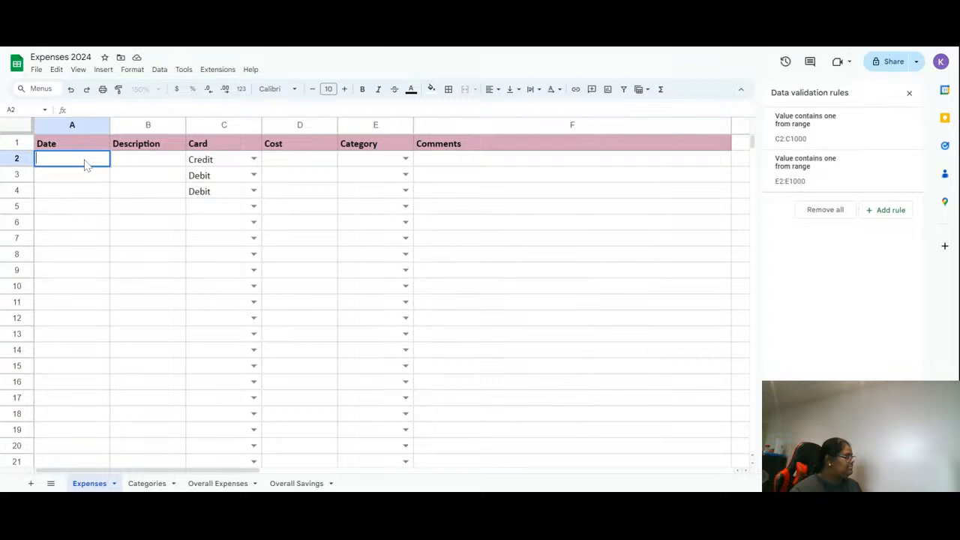
{"action": "left_click", "coordinate": [69, 125]}
{"action": "right_click", "coordinate": [68, 124]}
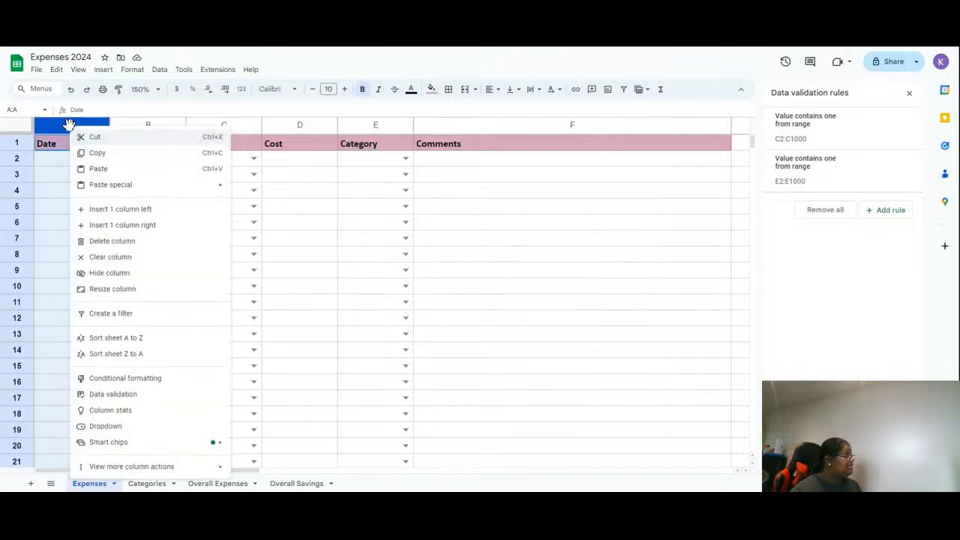
{"action": "left_click", "coordinate": [54, 126]}
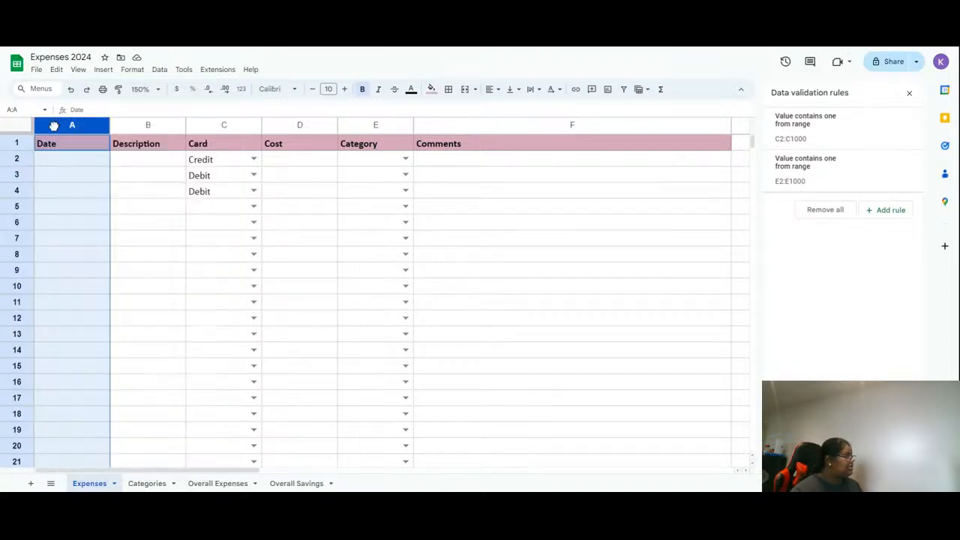
{"action": "left_click", "coordinate": [130, 70]}
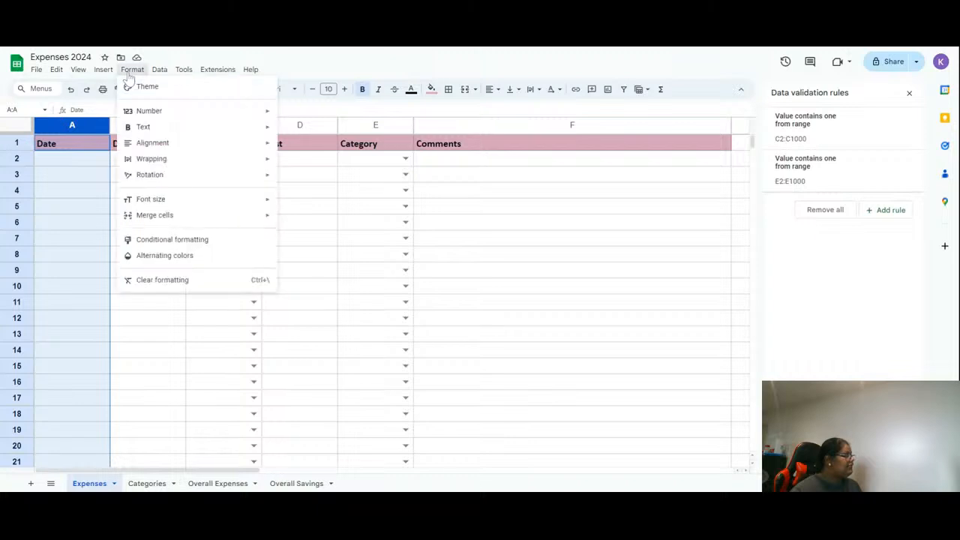
{"action": "left_click", "coordinate": [189, 240]}
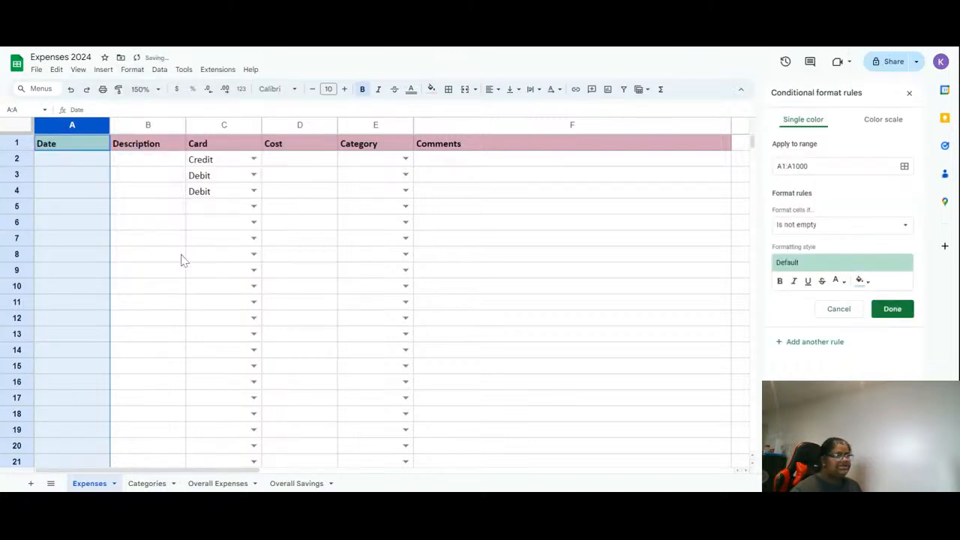
{"action": "left_click", "coordinate": [831, 232]}
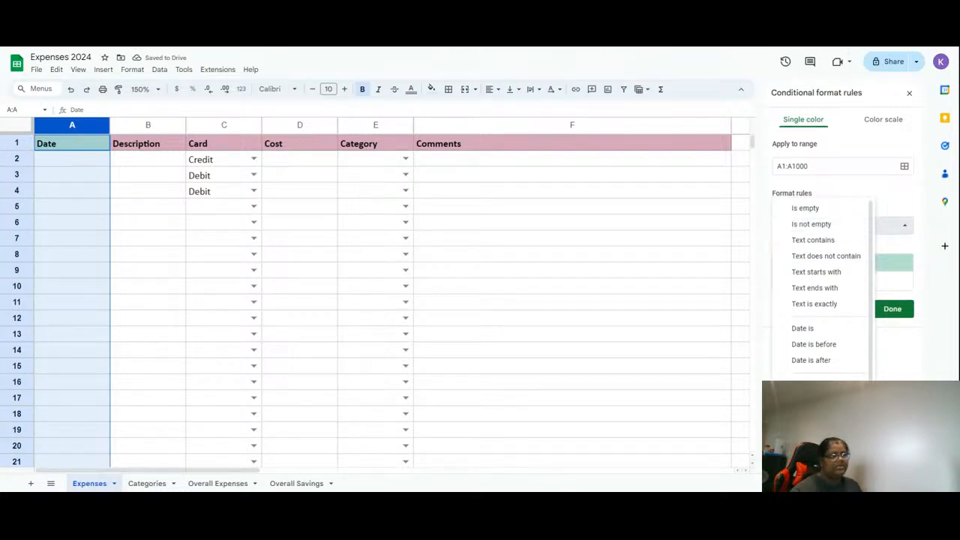
{"action": "left_click", "coordinate": [875, 360]}
{"action": "left_click", "coordinate": [830, 307]}
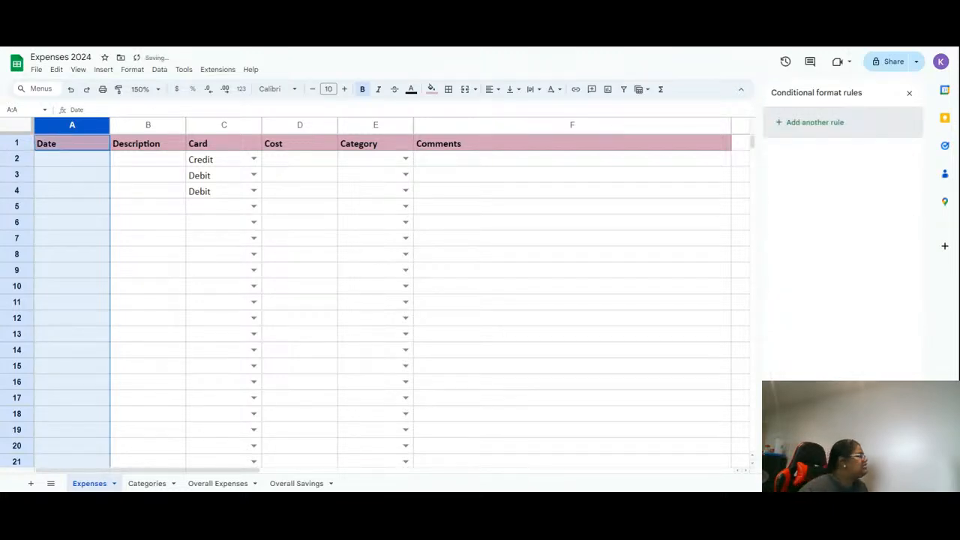
- Apply the custom date format 05-Aug-1930 (day, abbreviated month, year) to column A
{"action": "left_click", "coordinate": [134, 70]}
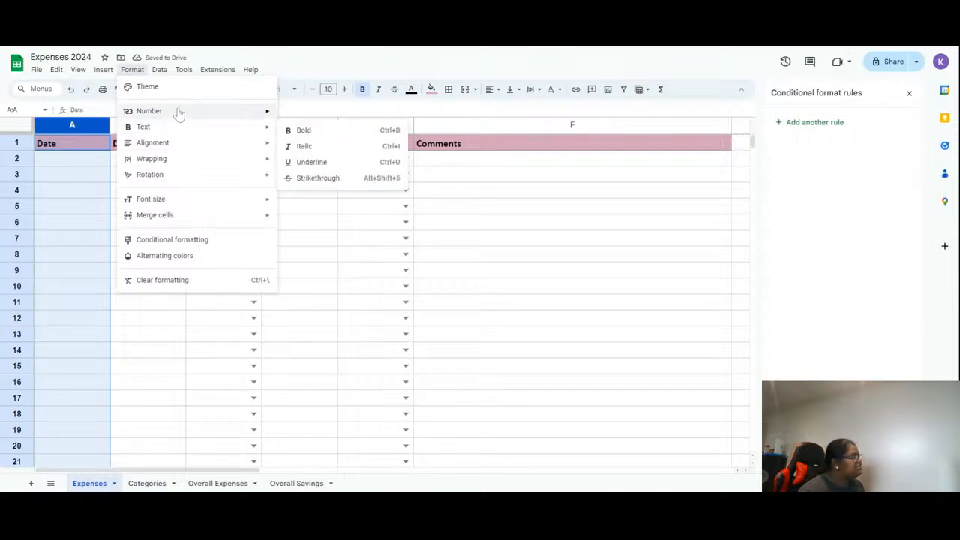
{"action": "mouse_move", "coordinate": [179, 113]}
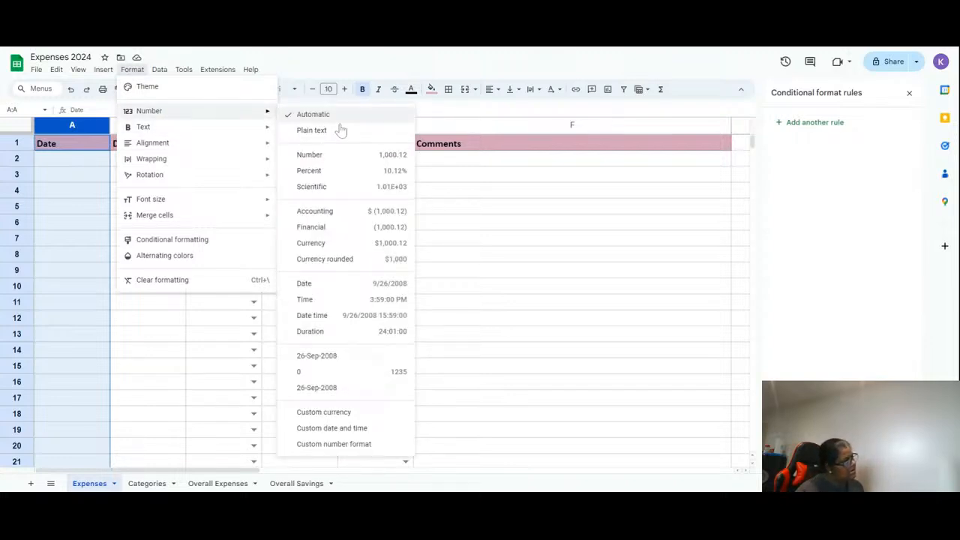
{"action": "left_click", "coordinate": [359, 429]}
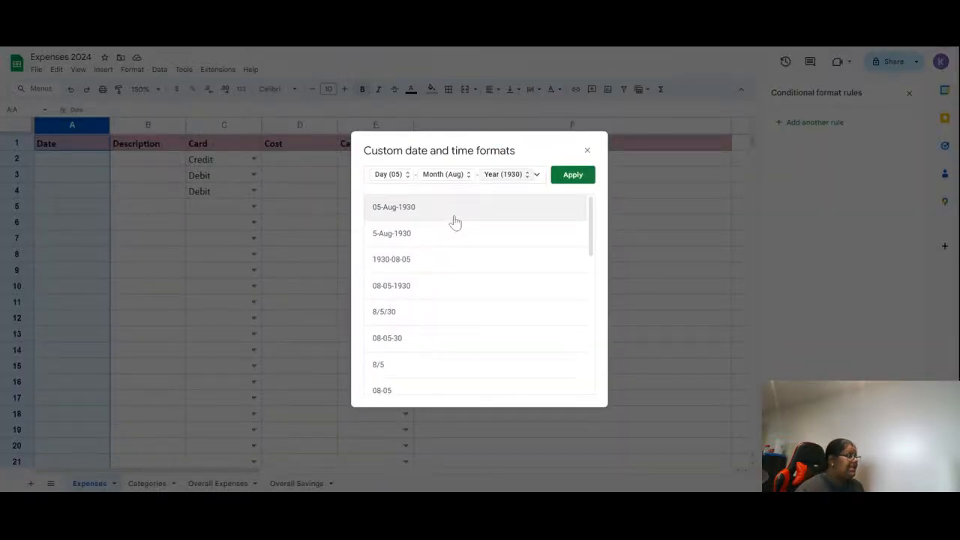
{"action": "left_click", "coordinate": [568, 177]}
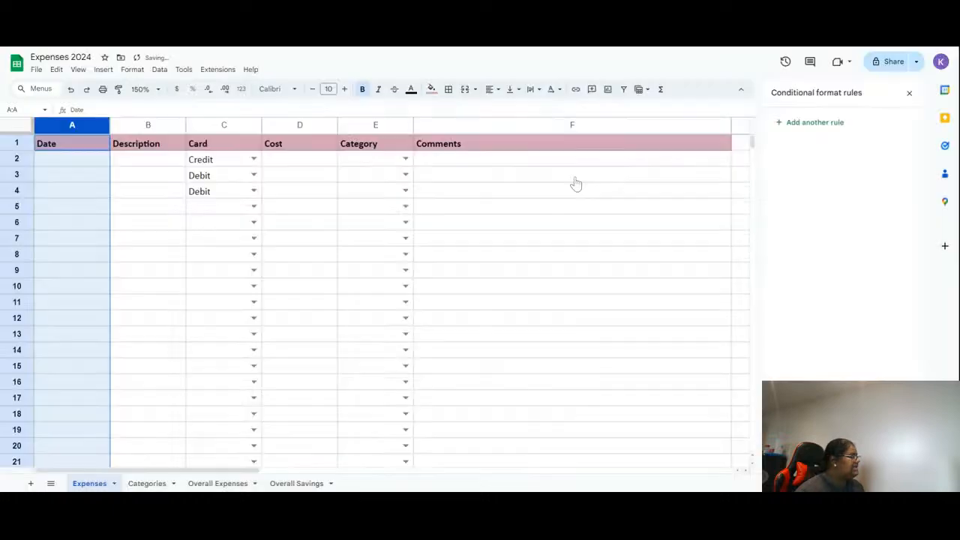
- Paste a copied date into cell A2 of the Date column
{"action": "left_click", "coordinate": [53, 163]}
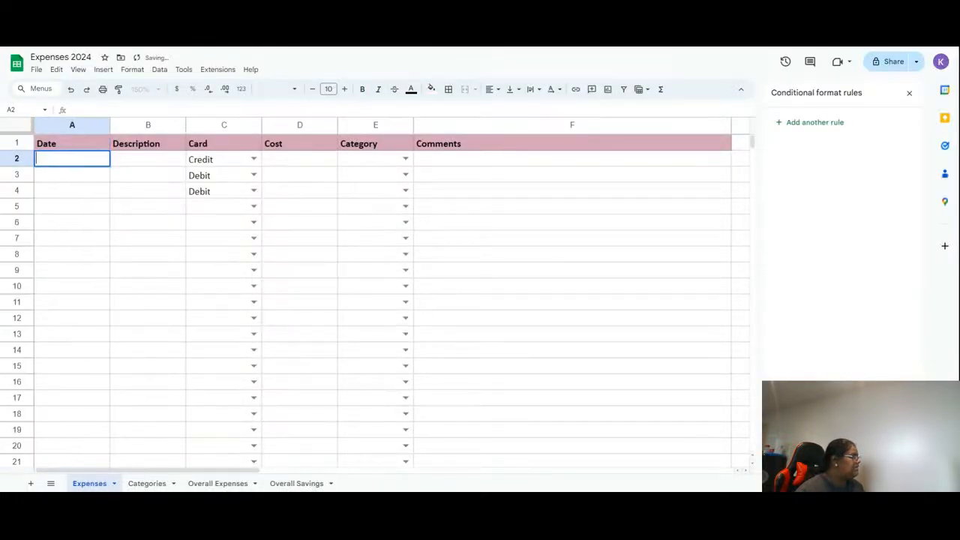
{"action": "left_click", "coordinate": [75, 126]}
{"action": "left_click", "coordinate": [79, 161]}
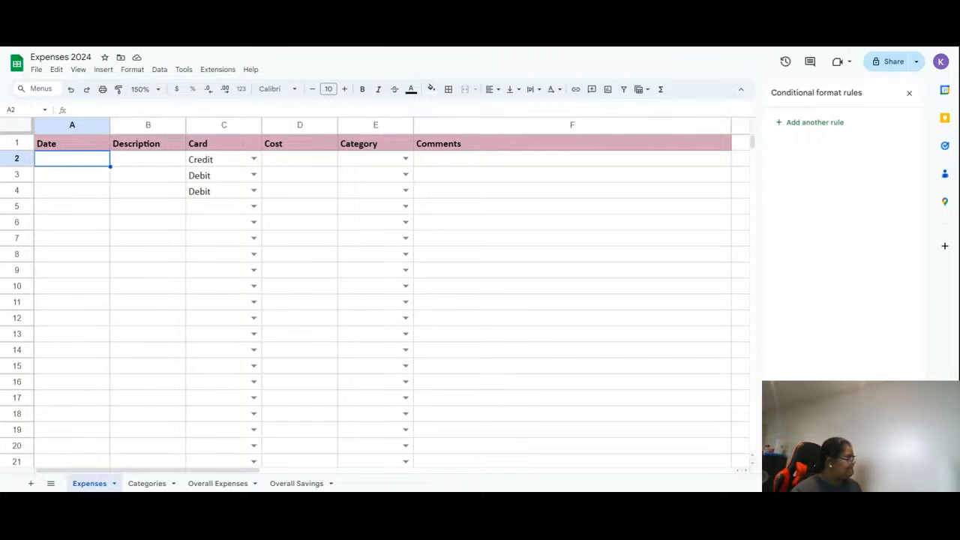
{"action": "type", "text": "09-Aug-2022"}
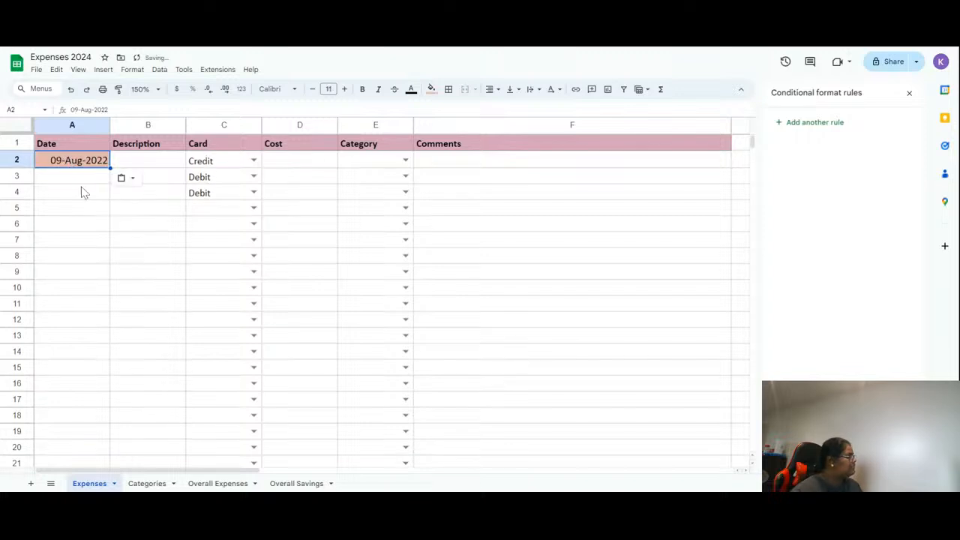
- Open the date picker on A2 and browse its calendar months
{"action": "left_click", "coordinate": [83, 192]}
{"action": "double_click", "coordinate": [79, 159]}
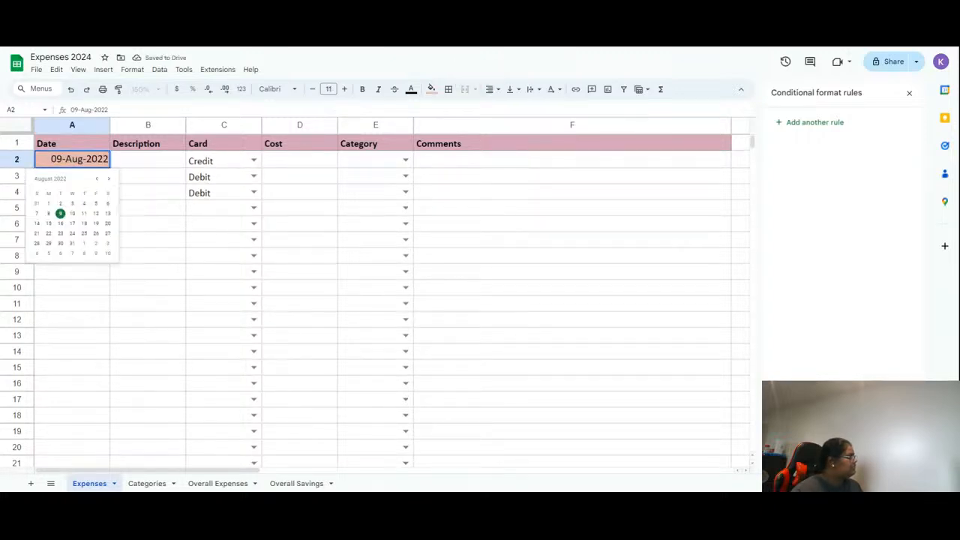
{"action": "left_click", "coordinate": [155, 194]}
{"action": "left_click", "coordinate": [88, 162]}
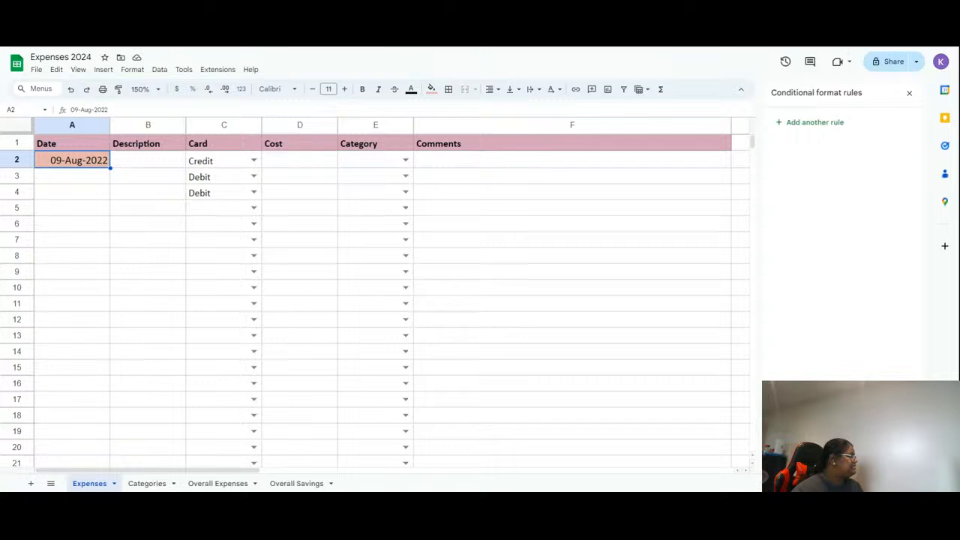
{"action": "double_click", "coordinate": [96, 165]}
{"action": "left_click", "coordinate": [63, 217]}
{"action": "double_click", "coordinate": [83, 167]}
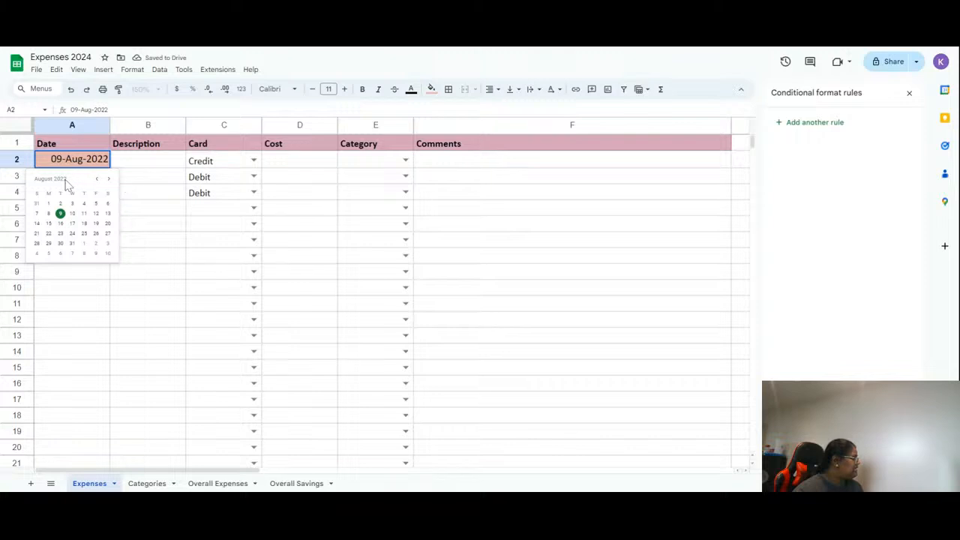
{"action": "left_click", "coordinate": [96, 179]}
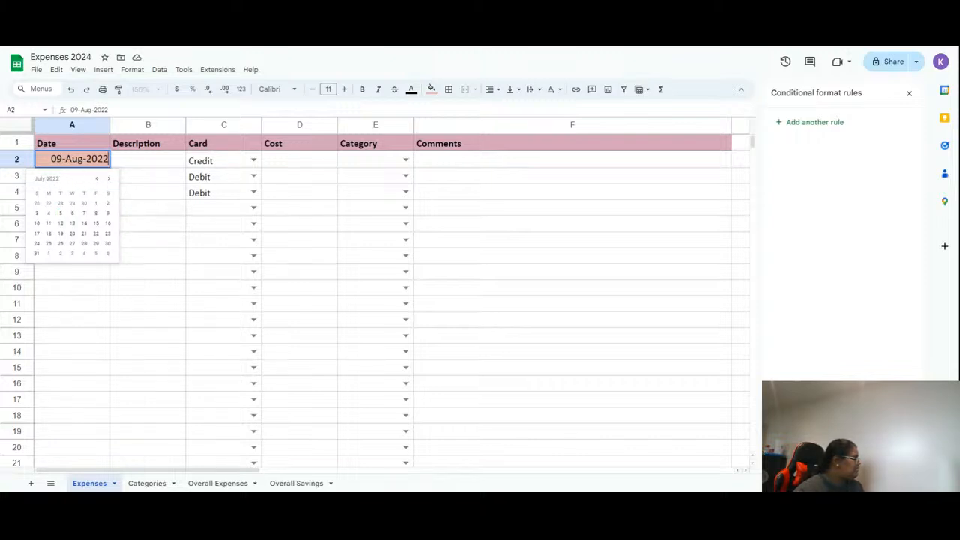
- Edit the date in A2 to 30-Jan-2024
{"action": "key", "text": "BackSpace"}
{"action": "type", "text": "4"}
{"action": "key", "text": "Left"}
{"action": "key", "text": "Left"}
{"action": "key", "text": "Left"}
{"action": "key", "text": "Left"}
{"action": "key", "text": "Left"}
{"action": "key", "text": "Left"}
{"action": "key", "text": "Left"}
{"action": "key", "text": "Left"}
{"action": "key", "text": "Left"}
{"action": "key", "text": "BackSpace"}
{"action": "key", "text": "BackSpace"}
{"action": "type", "text": "30"}
{"action": "key", "text": "Right"}
{"action": "key", "text": "shift+Right"}
{"action": "key", "text": "shift+Right"}
{"action": "key", "text": "shift+Right"}
{"action": "type", "text": "Ja"}
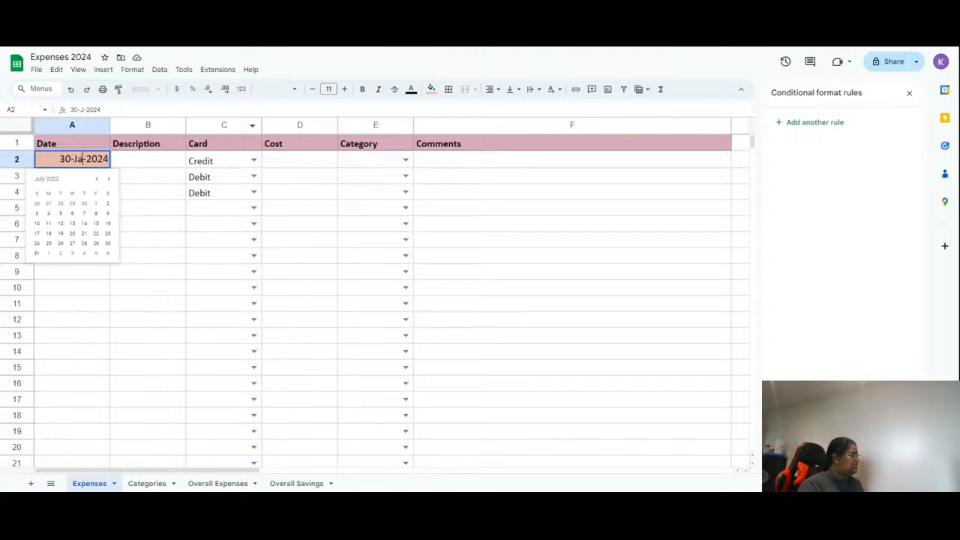
{"action": "type", "text": "n"}
{"action": "key", "text": "Return"}
{"action": "key", "text": "Up"}
{"action": "double_click", "coordinate": [56, 163]}
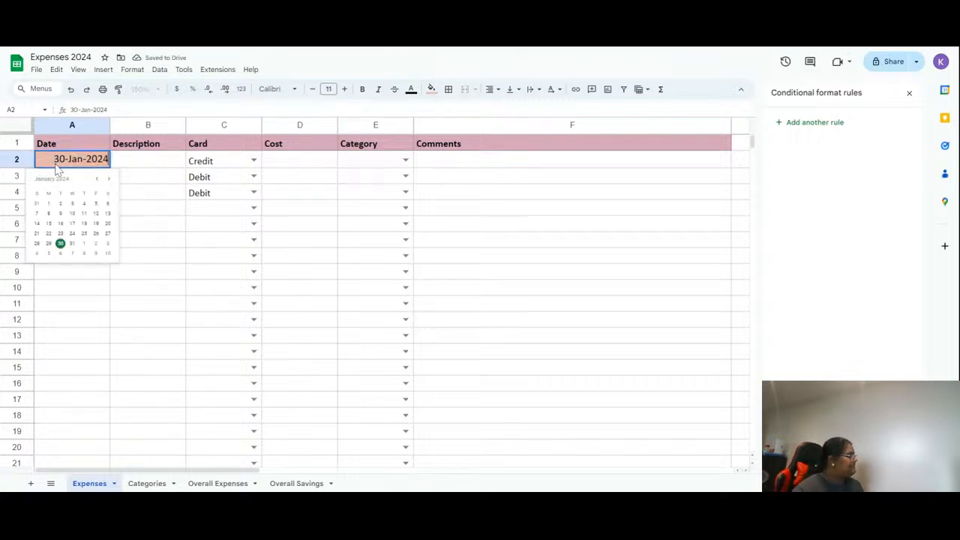
{"action": "left_click", "coordinate": [166, 211]}
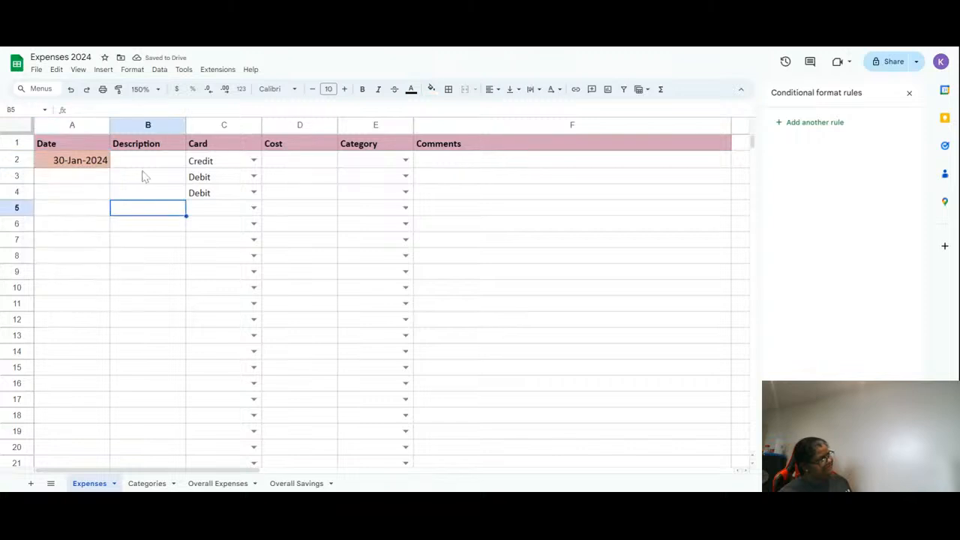
- Copy A2's formatting onto the whole column A with the paint format tool
{"action": "left_click", "coordinate": [75, 165]}
{"action": "left_click", "coordinate": [118, 88]}
{"action": "left_click", "coordinate": [64, 125]}
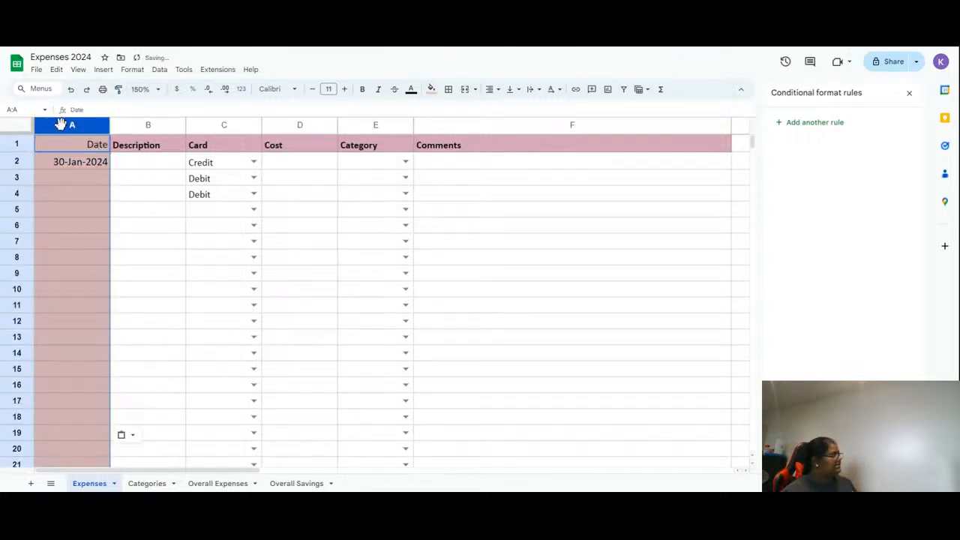
{"action": "left_click", "coordinate": [72, 339]}
{"action": "left_click", "coordinate": [101, 385]}
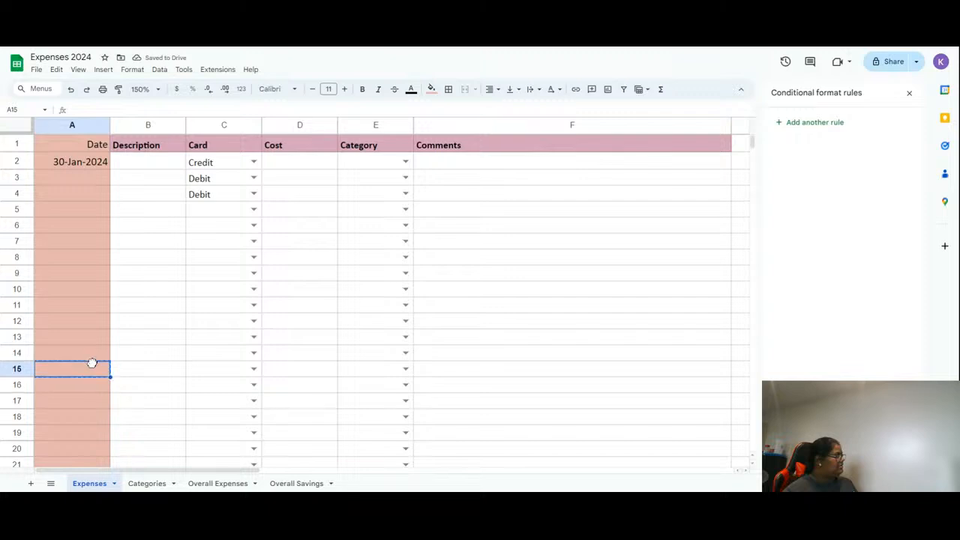
- Paste the description EFT Withdrawal to THE EMPIRE LIFE into cell B2
{"action": "double_click", "coordinate": [85, 160]}
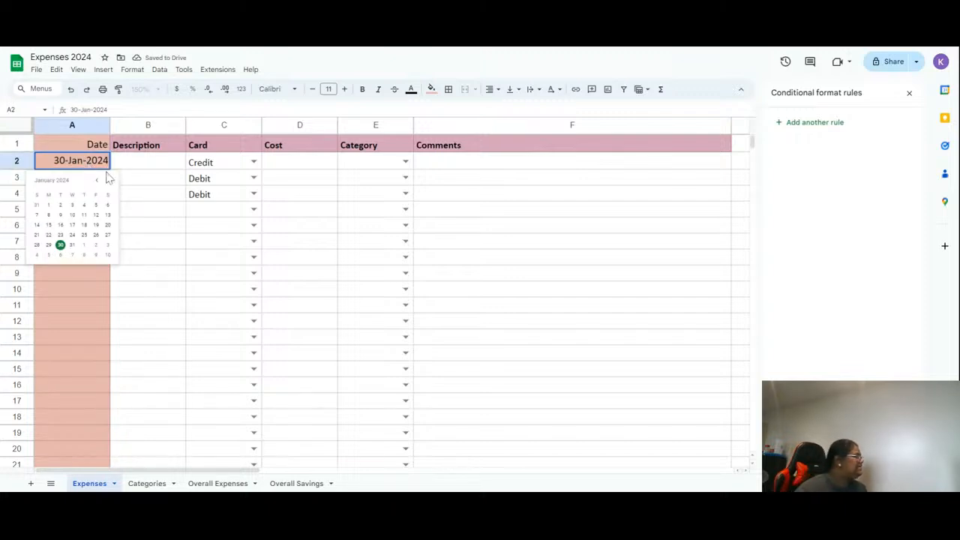
{"action": "double_click", "coordinate": [146, 172]}
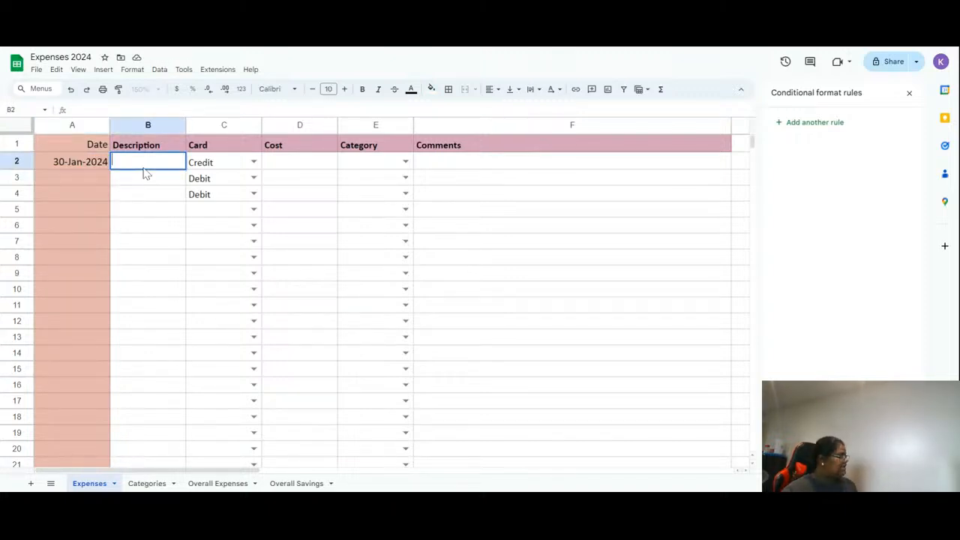
{"action": "type", "text": "30-Jan-2024"}
{"action": "key", "text": "Escape"}
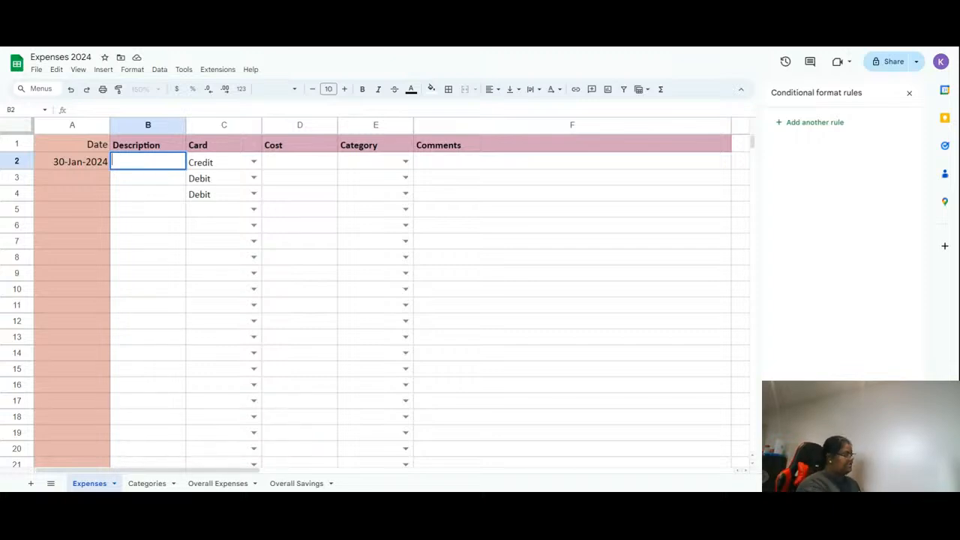
{"action": "type", "text": "EFT Withdrawal to THE EMPIRE LIFE"}
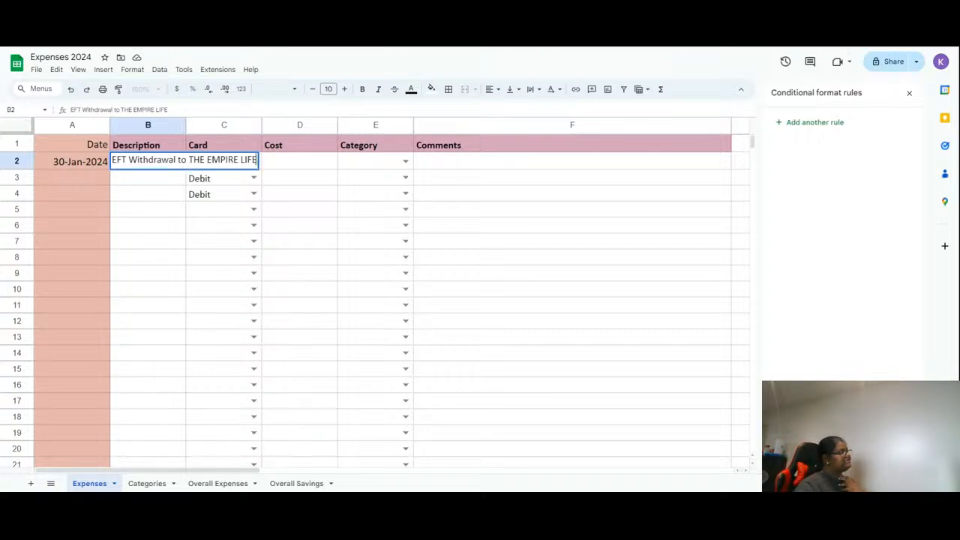
- Widen column B so the full description text fits
{"action": "double_click", "coordinate": [186, 125]}
{"action": "left_click", "coordinate": [303, 273]}
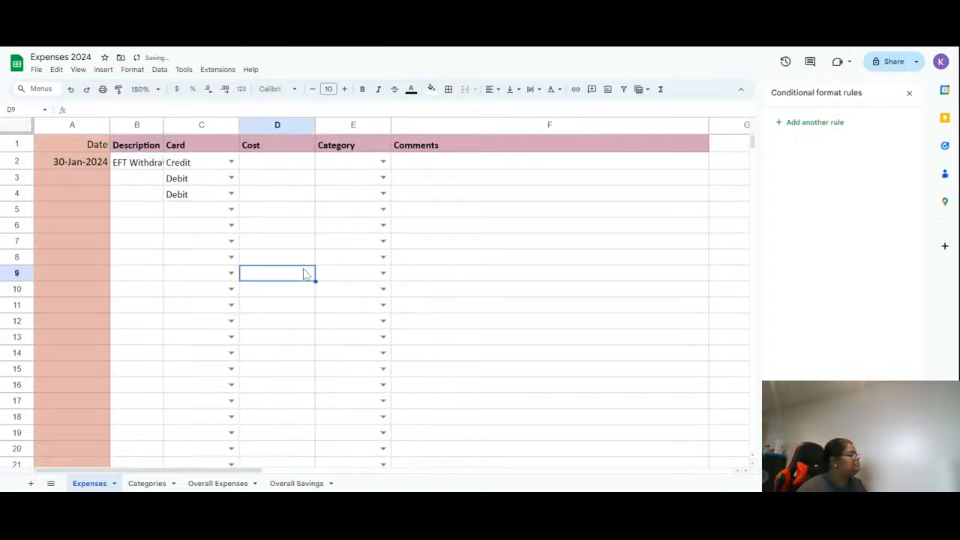
{"action": "double_click", "coordinate": [163, 126]}
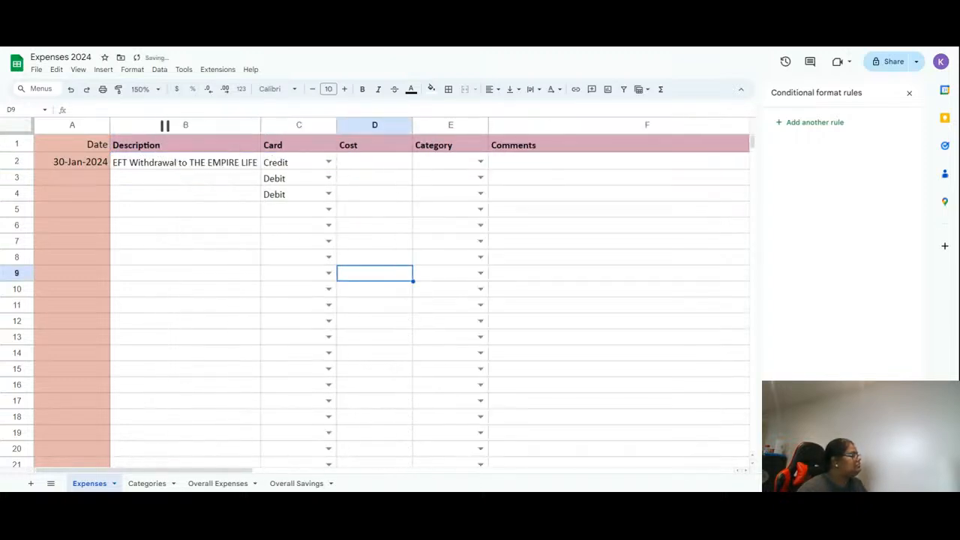
{"action": "left_click_drag", "start_coordinate": [260, 125], "coordinate": [456, 127]}
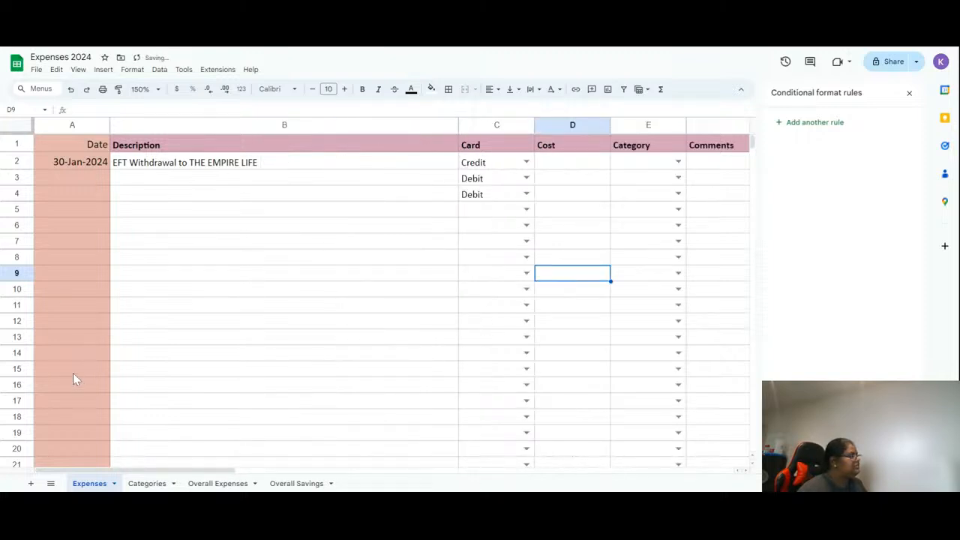
{"action": "left_click_drag", "start_coordinate": [458, 126], "coordinate": [439, 125]}
- Set C2's card to Debit and enter a cost of 60.30 in D2
{"action": "left_click", "coordinate": [472, 161]}
{"action": "type", "text": "d"}
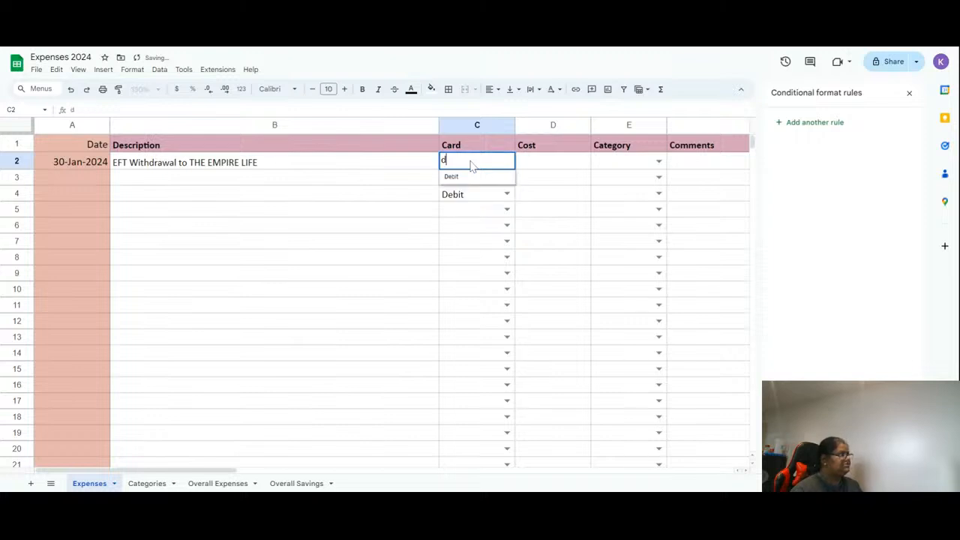
{"action": "key", "text": "Tab"}
{"action": "type", "text": "60.30"}
{"action": "key", "text": "Tab"}
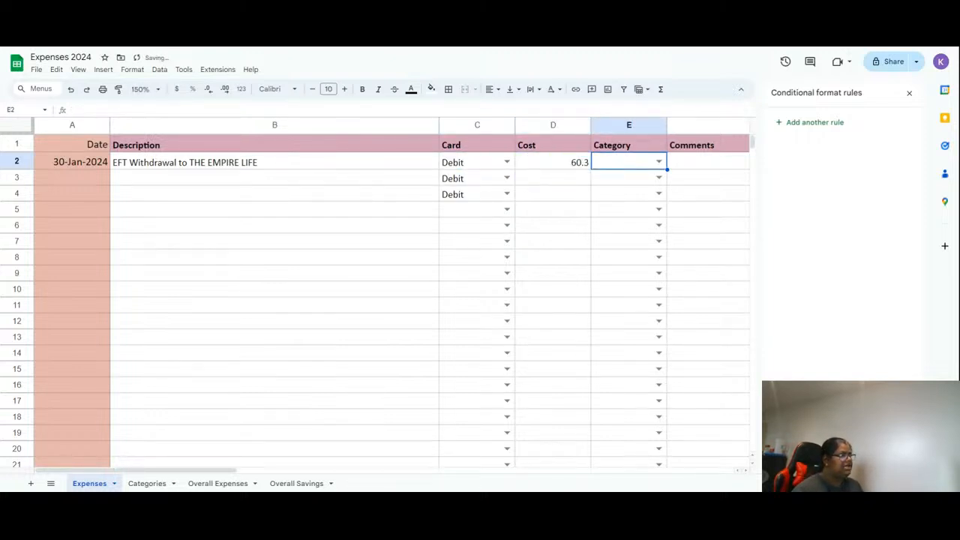
{"action": "left_click", "coordinate": [553, 162]}
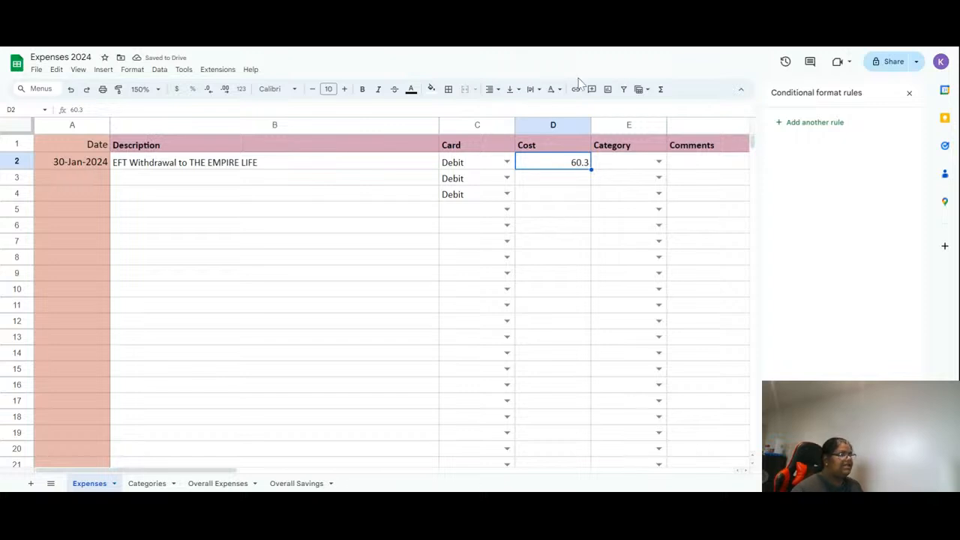
- Close the side panels and choose Life Insurance as the category in E2
{"action": "left_click", "coordinate": [909, 93]}
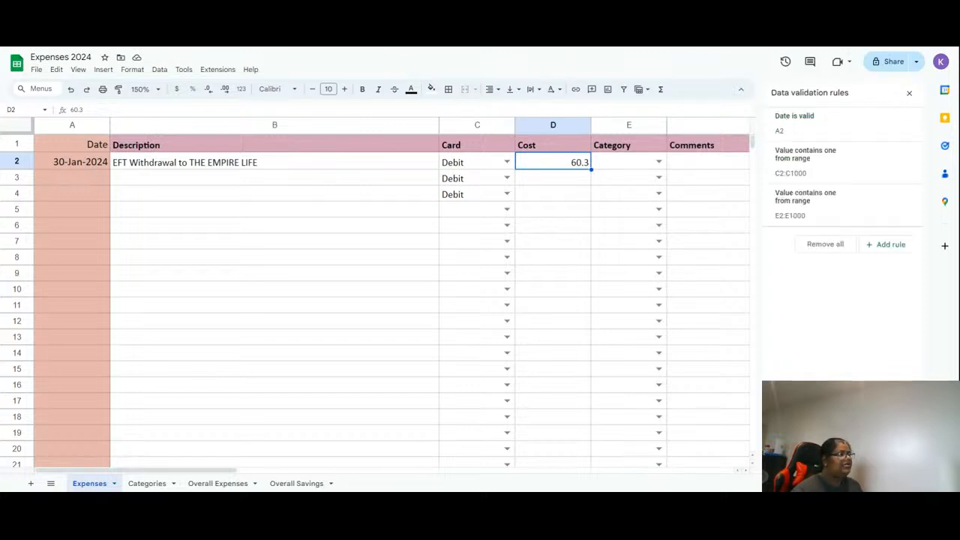
{"action": "left_click", "coordinate": [910, 94]}
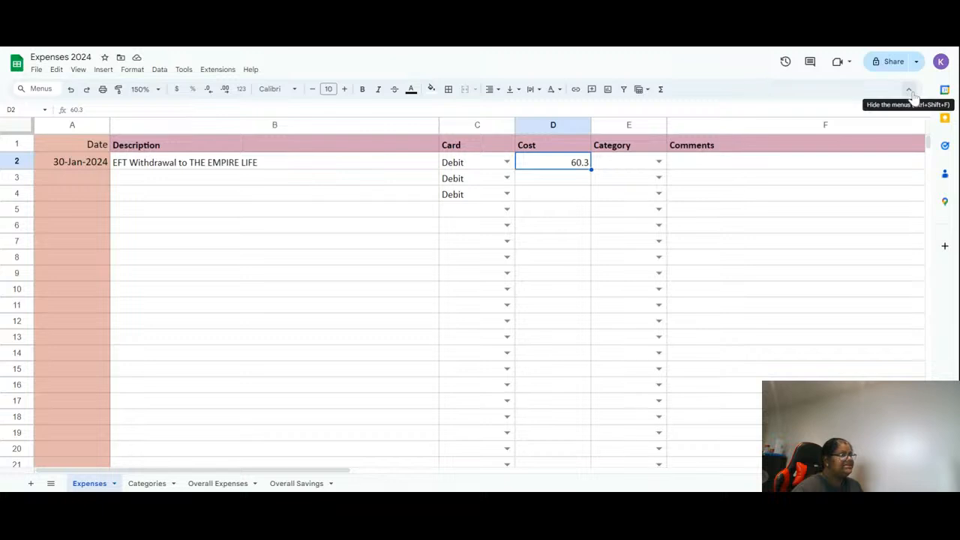
{"action": "left_click", "coordinate": [640, 167]}
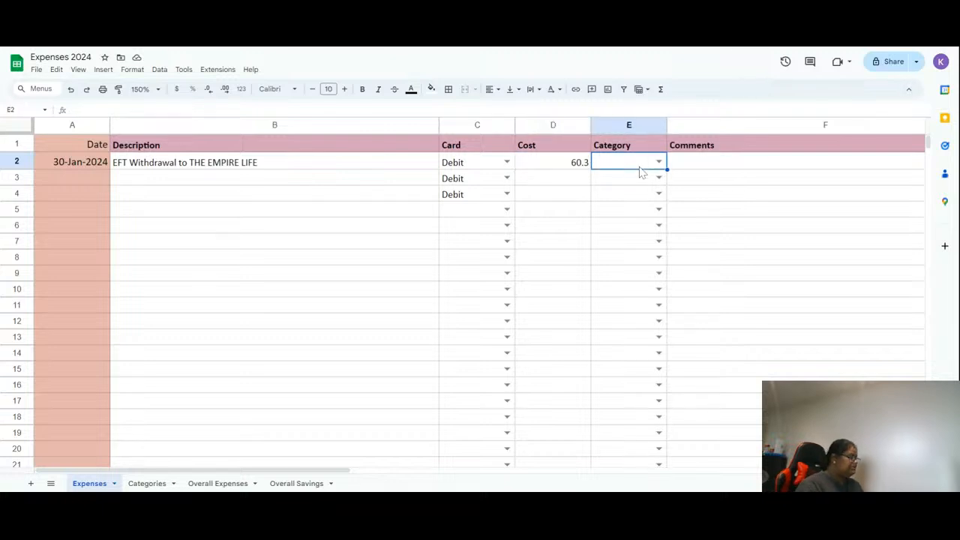
{"action": "double_click", "coordinate": [640, 167]}
{"action": "type", "text": "life"}
{"action": "key", "text": "Return"}
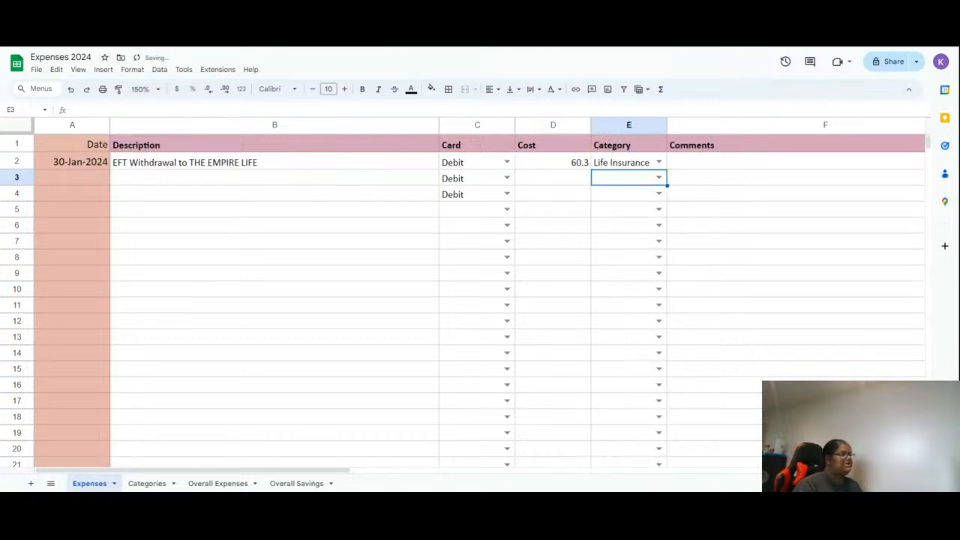
- Clear the leftover Debit entries in cells C3:C4
{"action": "key", "text": "Left"}
{"action": "key", "text": "Left"}
{"action": "key", "text": "Left"}
{"action": "key", "text": "Right"}
{"action": "key", "text": "shift+Down"}
{"action": "key", "text": "Delete"}
{"action": "key", "text": "Up"}
{"action": "key", "text": "Right"}
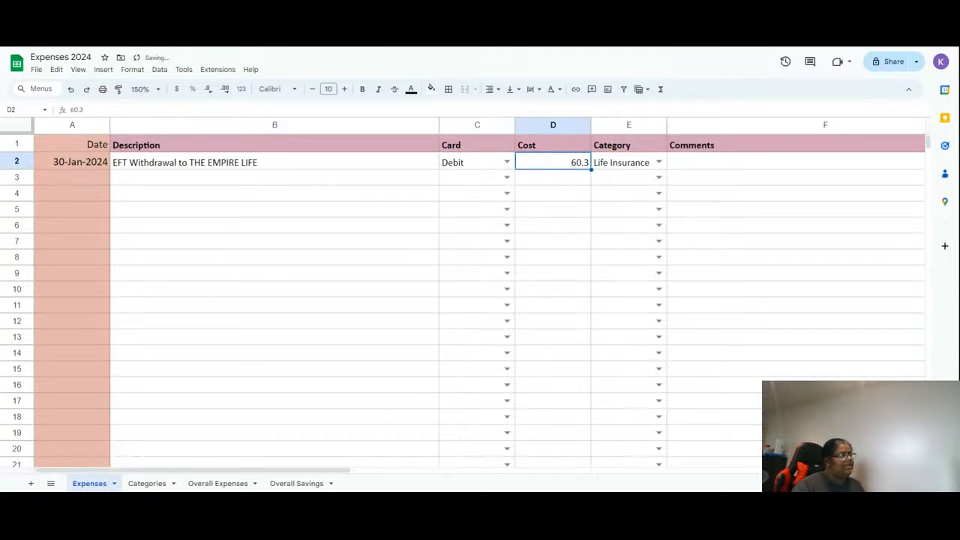
- Start a conditional formatting rule on the Cost column D for values greater than 100
{"action": "left_click", "coordinate": [554, 129]}
{"action": "right_click", "coordinate": [553, 129]}
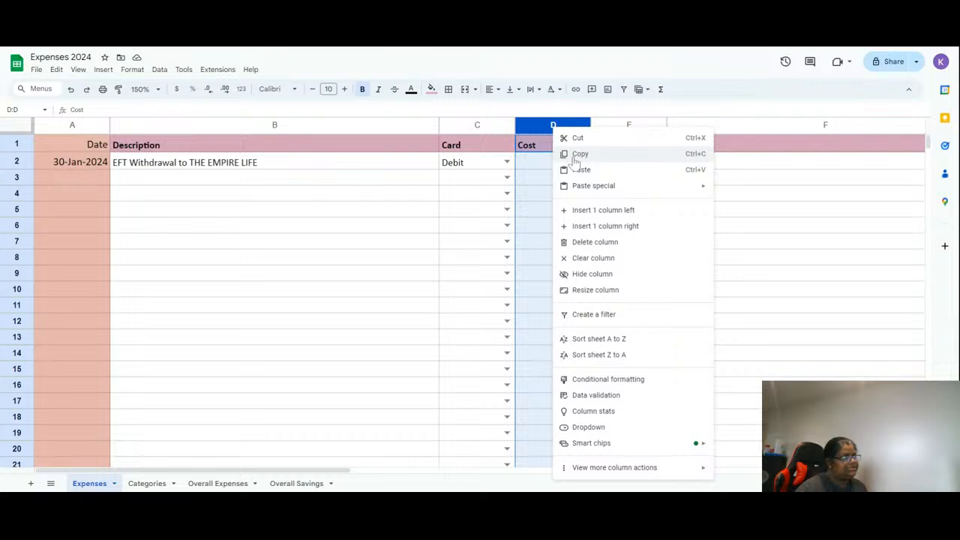
{"action": "left_click", "coordinate": [531, 126]}
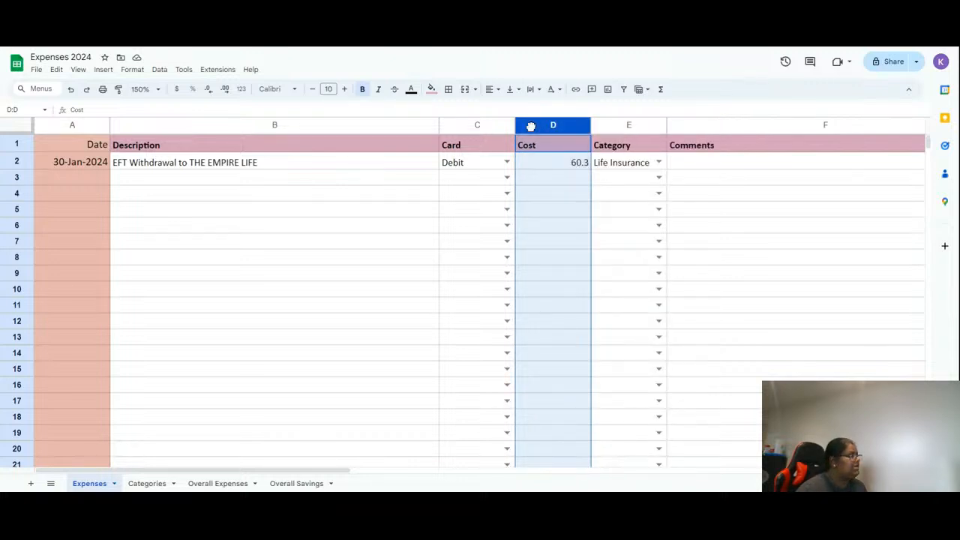
{"action": "right_click", "coordinate": [531, 126]}
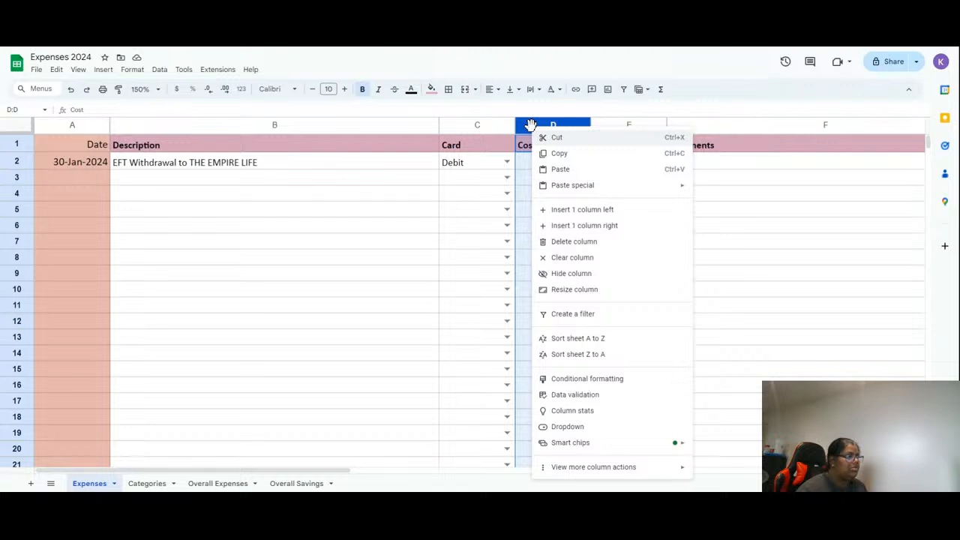
{"action": "left_click", "coordinate": [588, 381]}
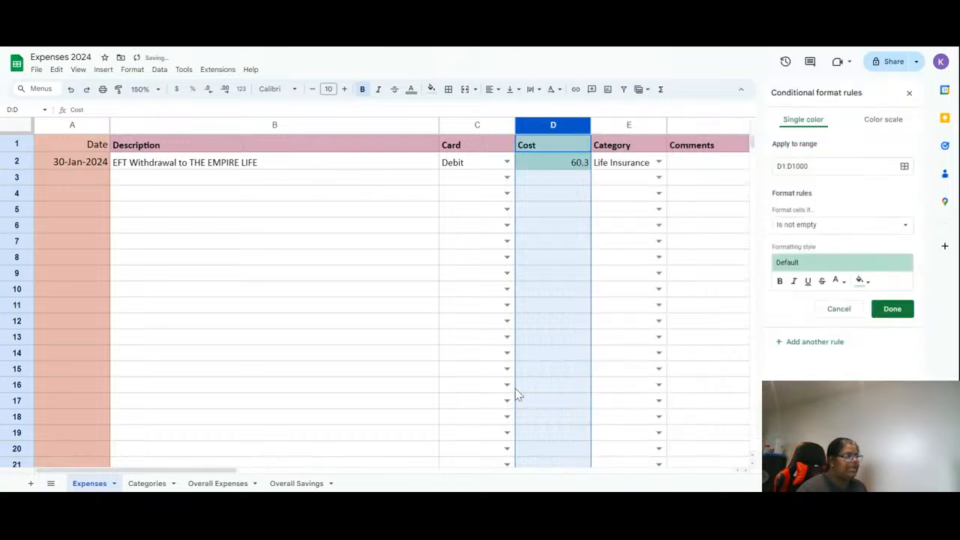
{"action": "left_click", "coordinate": [842, 225]}
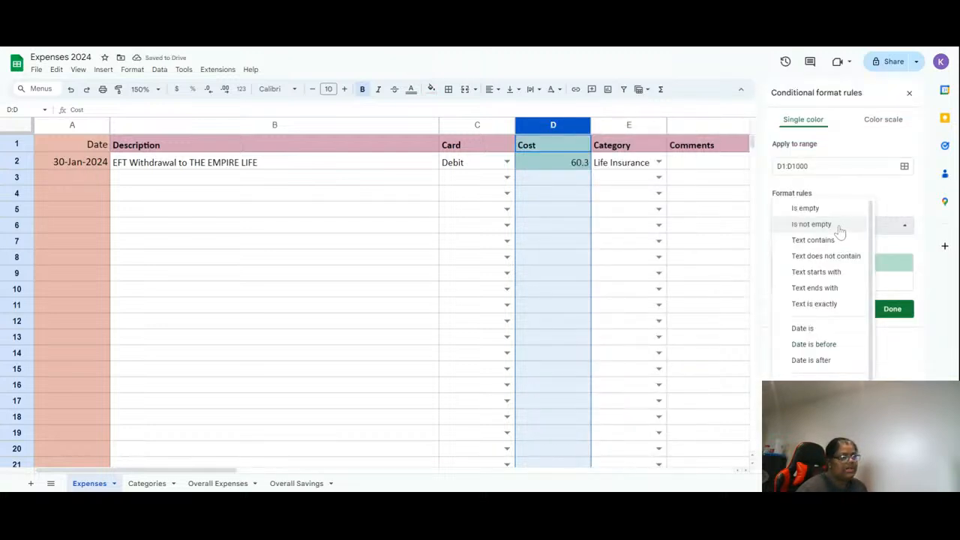
{"action": "scroll", "coordinate": [817, 274], "scroll_direction": "down", "scroll_amount": 1}
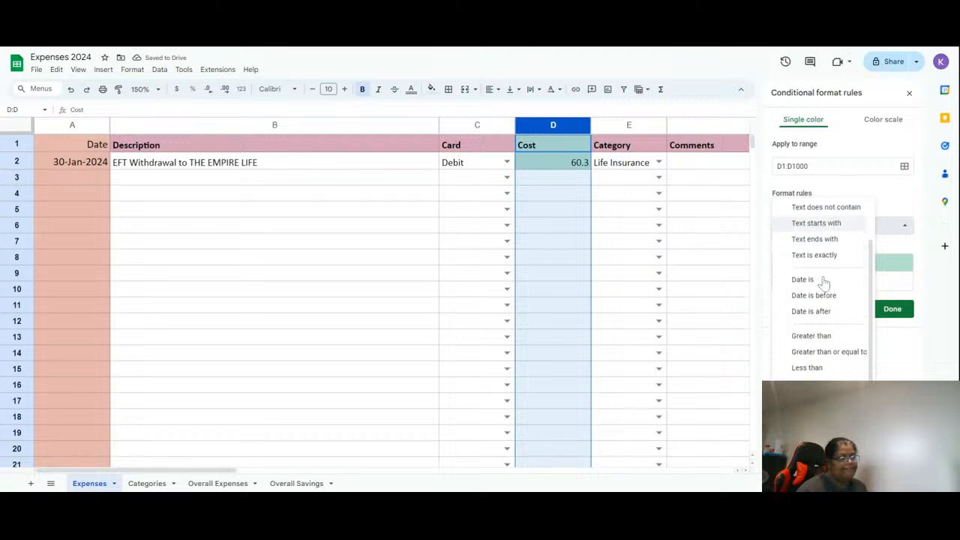
{"action": "scroll", "coordinate": [823, 282], "scroll_direction": "up", "scroll_amount": 1}
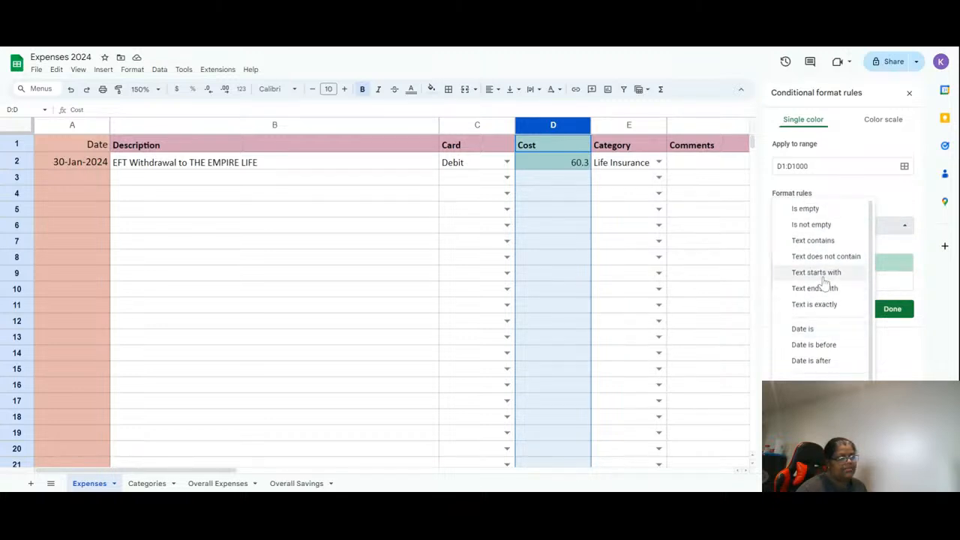
{"action": "scroll", "coordinate": [820, 285], "scroll_direction": "down", "scroll_amount": 1}
{"action": "left_click", "coordinate": [824, 336]}
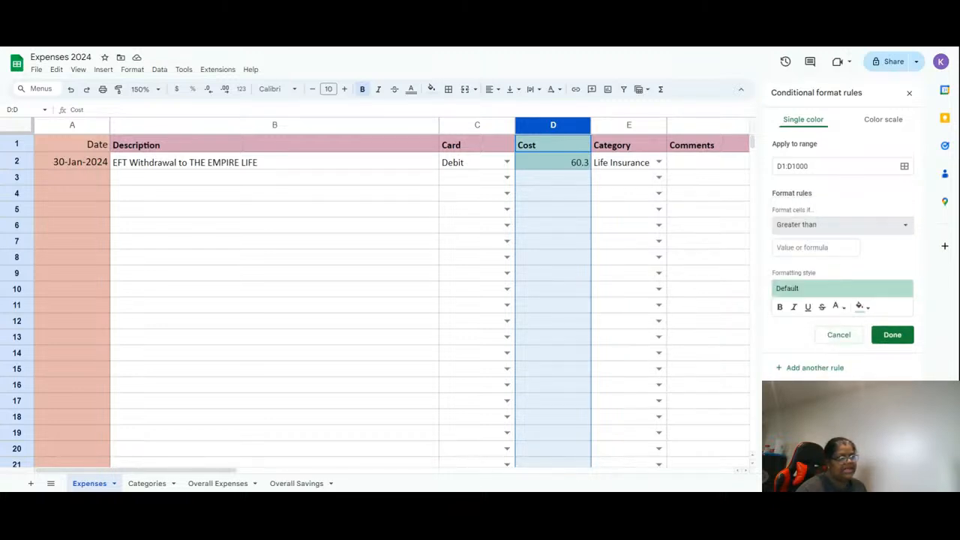
{"action": "type", "text": "100"}
- Give the rule a yellow fill, save it, and close the conditional formatting panel
{"action": "left_click", "coordinate": [859, 307]}
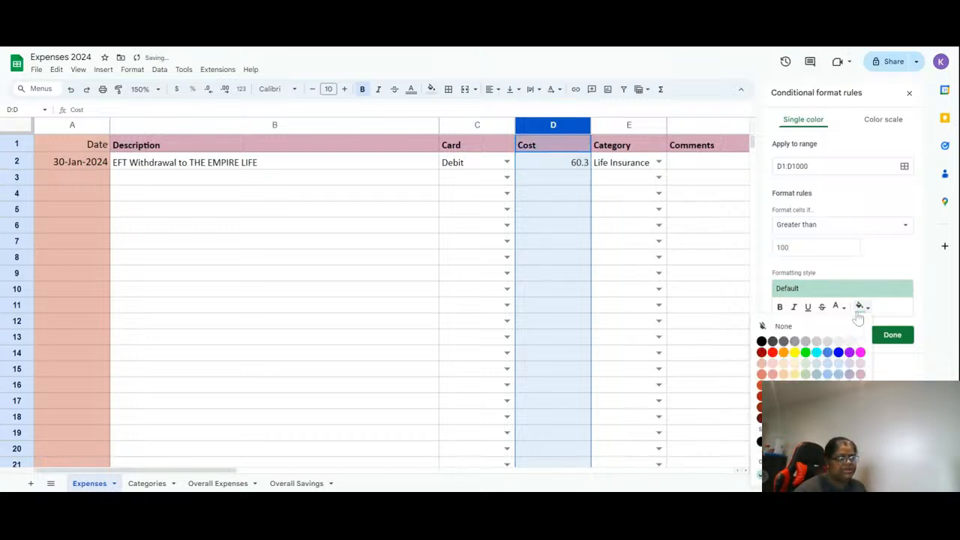
{"action": "left_click", "coordinate": [838, 307]}
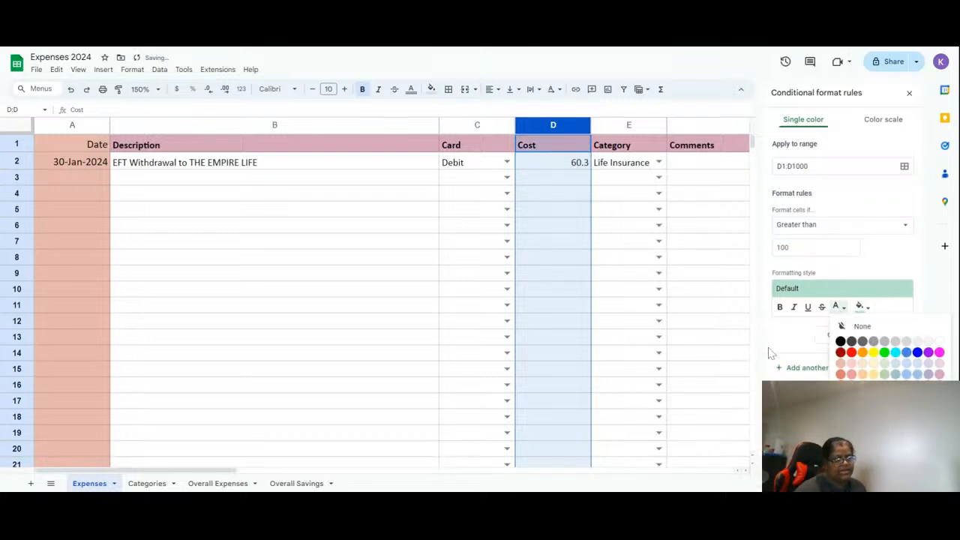
{"action": "left_click", "coordinate": [859, 308]}
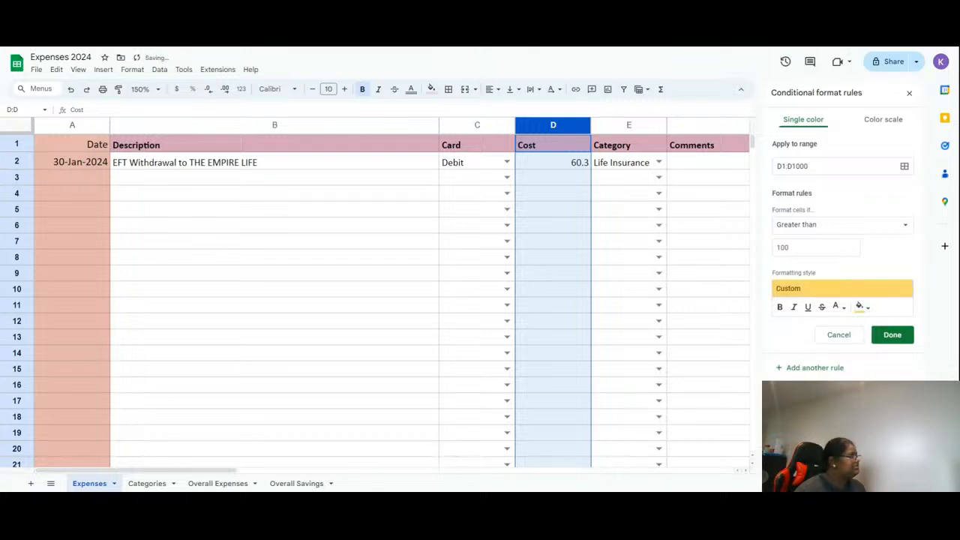
{"action": "left_click", "coordinate": [891, 335]}
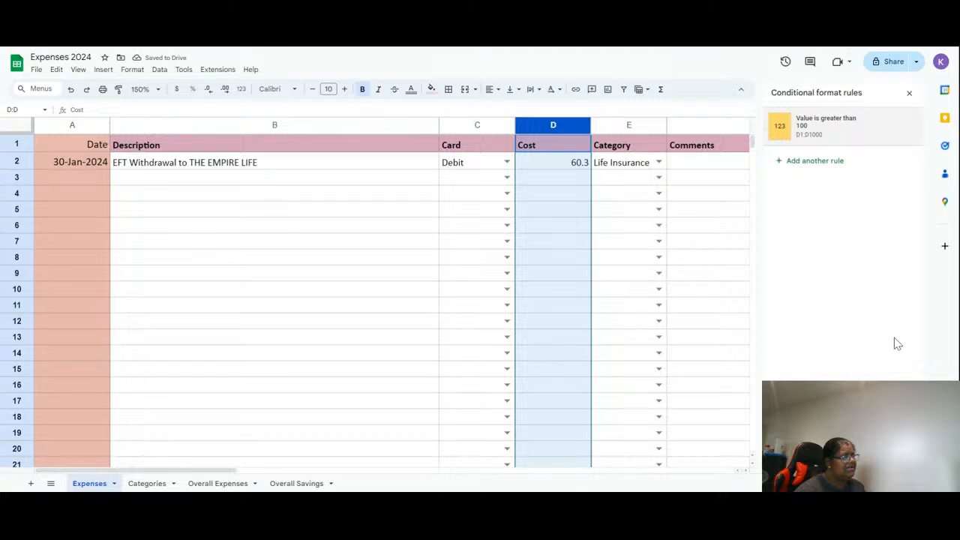
{"action": "left_click", "coordinate": [909, 94]}
- Change D2's cost to 160.3 to test the highlight rule
{"action": "left_click", "coordinate": [567, 180]}
{"action": "left_click", "coordinate": [567, 162]}
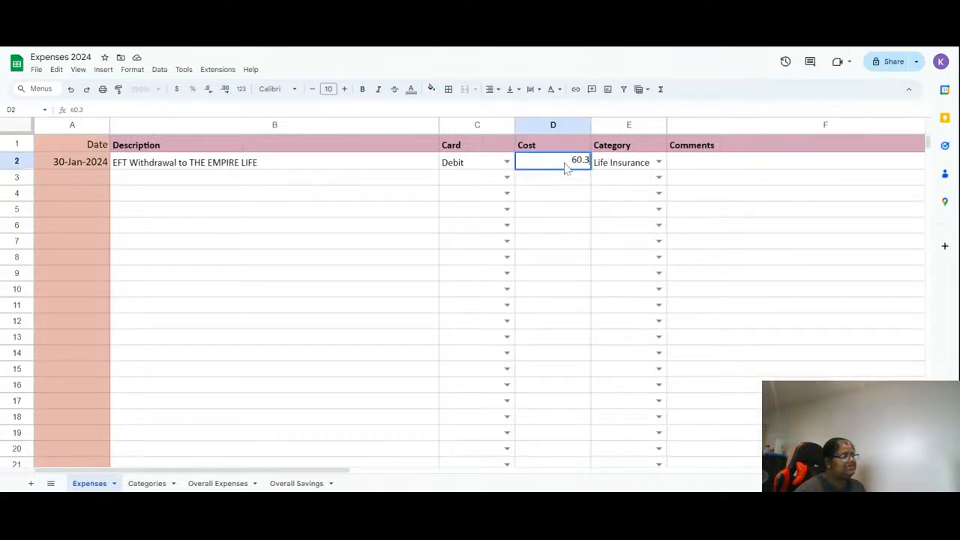
{"action": "double_click", "coordinate": [568, 160]}
{"action": "type", "text": "1"}
{"action": "key", "text": "Return"}
- Restore D2's cost to 60.3 by removing the added leading digit
{"action": "left_click", "coordinate": [579, 161]}
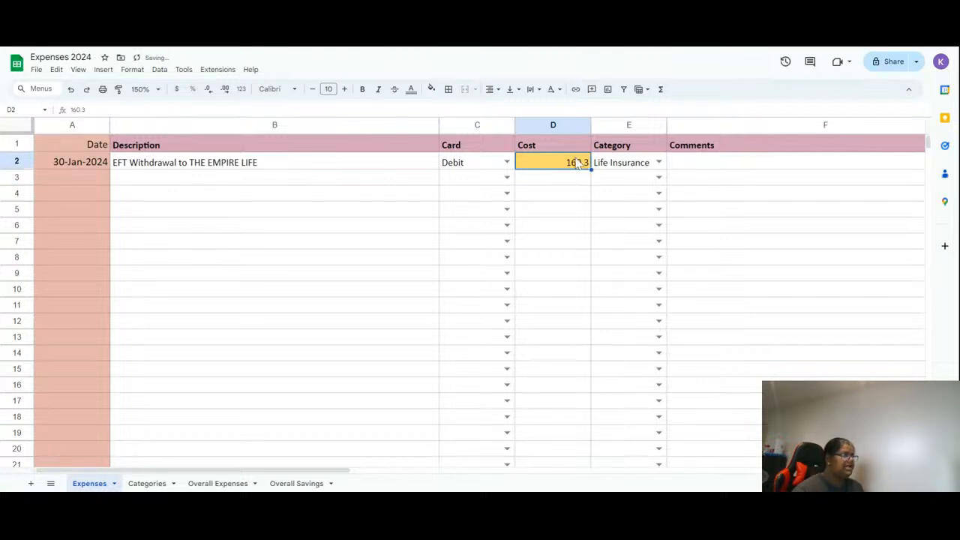
{"action": "left_click", "coordinate": [572, 160]}
{"action": "key", "text": "BackSpace"}
{"action": "key", "text": "Return"}
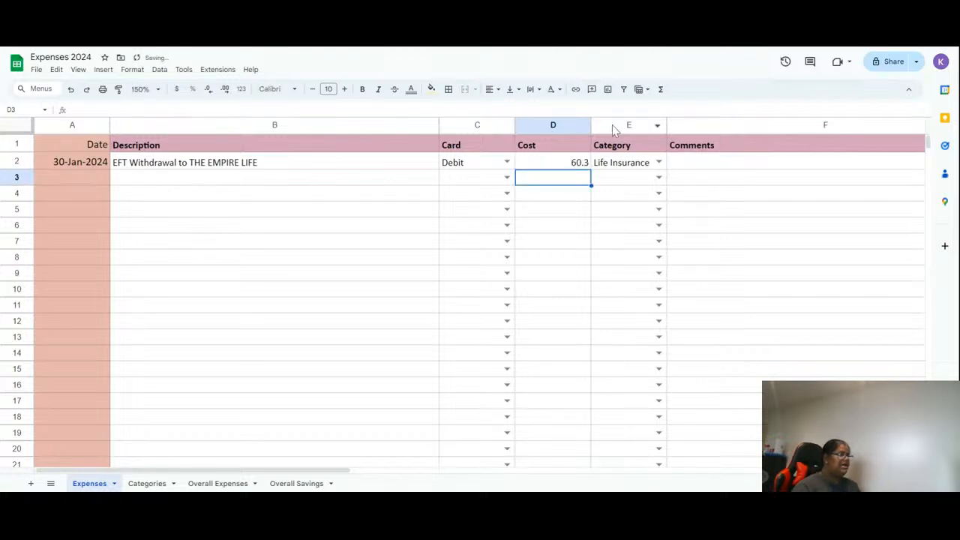
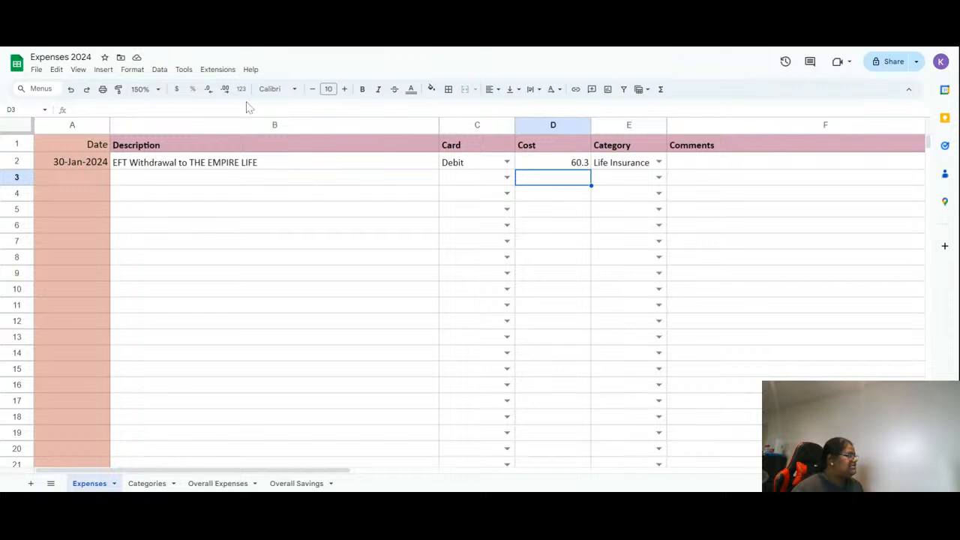
- Paste the SKIPTHEDISHES WINNIPEG MB description into B3
{"action": "double_click", "coordinate": [143, 187]}
{"action": "type", "text": "SKIPTHEDISHES WINNIPEG MB"}
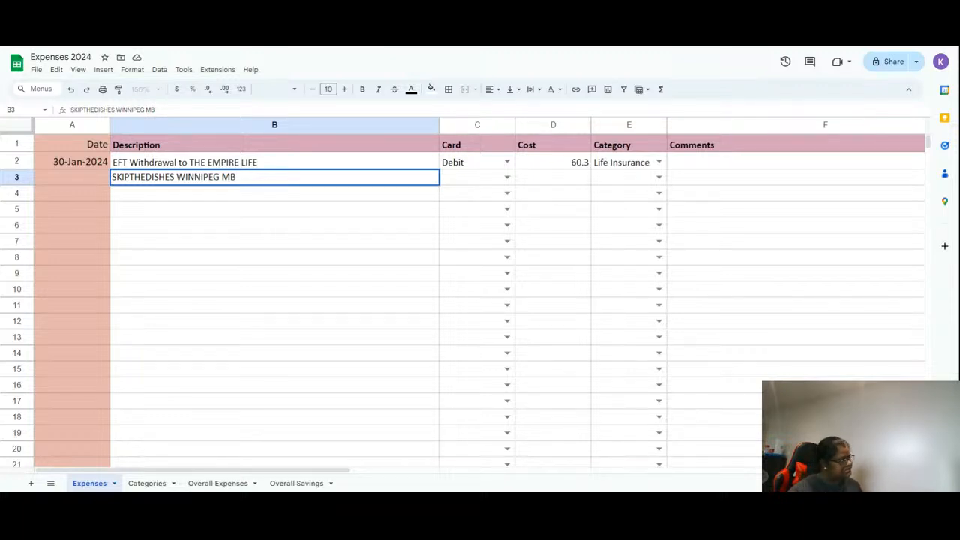
- Set the date in A3 to 09-Jan-2024 using the date picker
{"action": "left_click", "coordinate": [81, 177]}
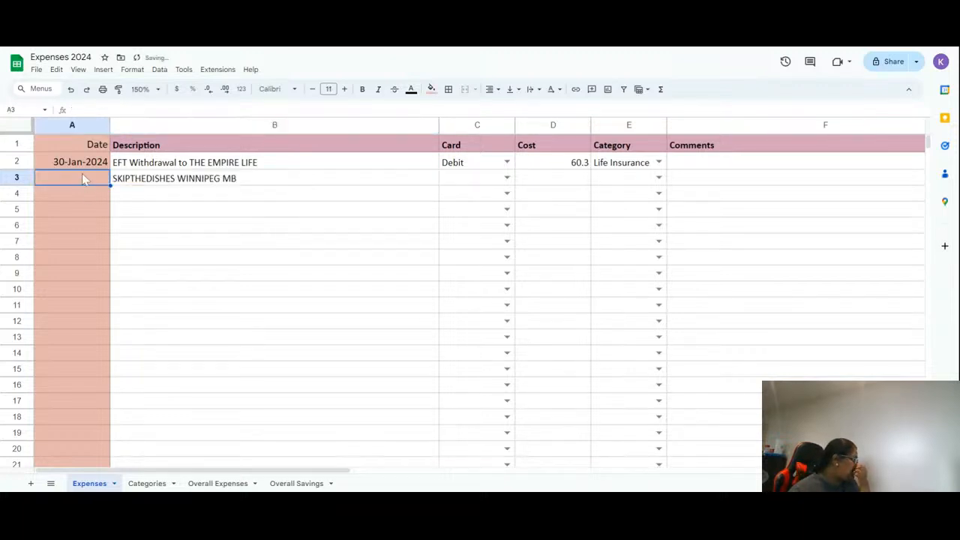
{"action": "key", "text": "Up"}
{"action": "double_click", "coordinate": [110, 170]}
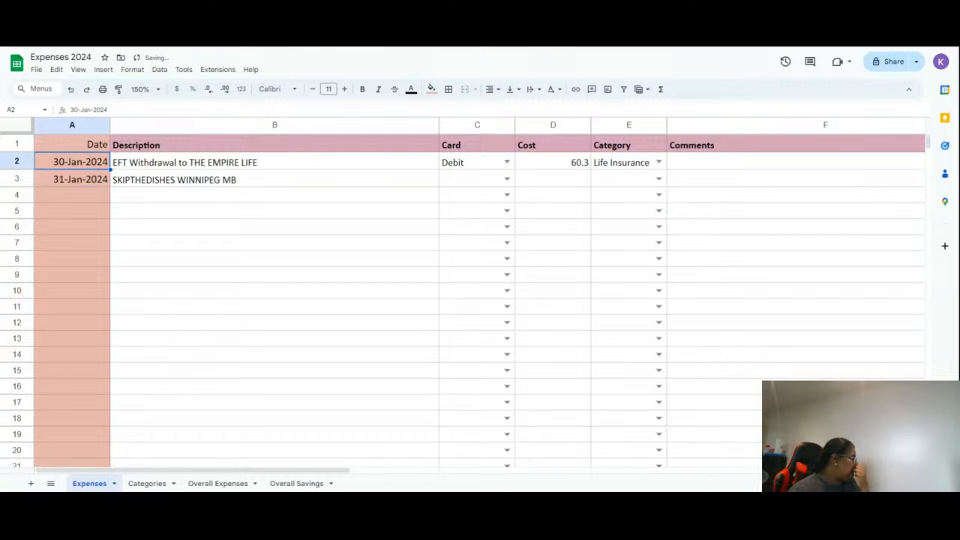
{"action": "double_click", "coordinate": [63, 177]}
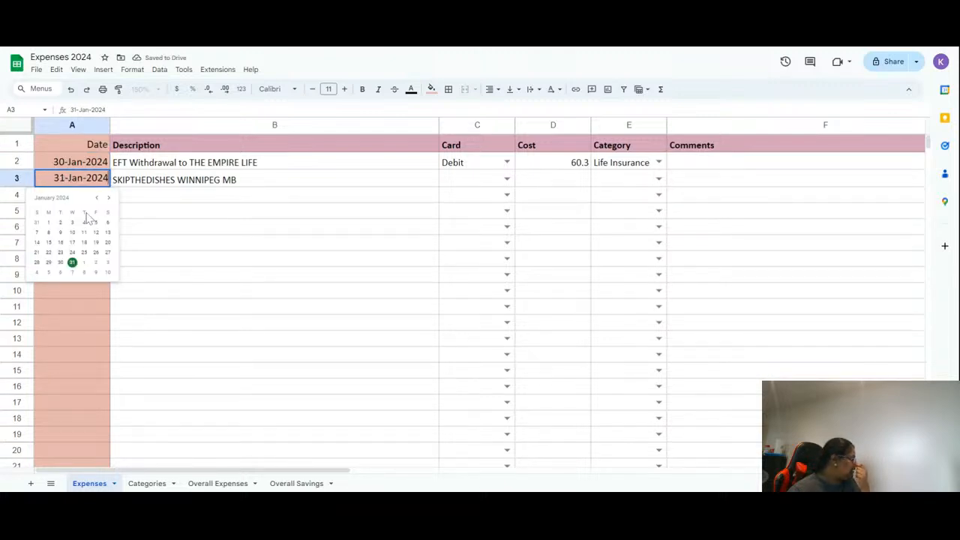
{"action": "left_click", "coordinate": [60, 232]}
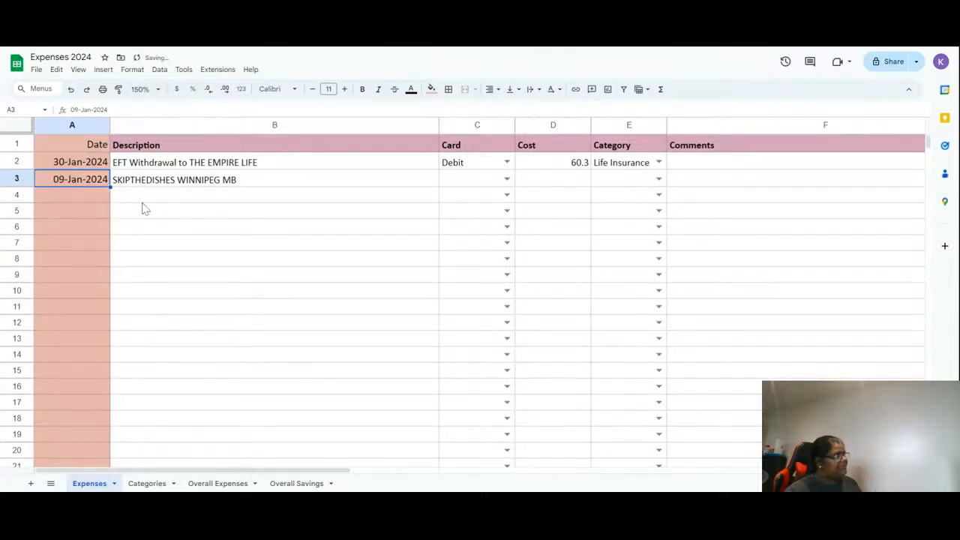
- Choose Credit as the card in C3 and enter a cost of 37.29 in D3
{"action": "left_click", "coordinate": [464, 187]}
{"action": "type", "text": "cre"}
{"action": "left_click", "coordinate": [459, 194]}
{"action": "left_click", "coordinate": [547, 185]}
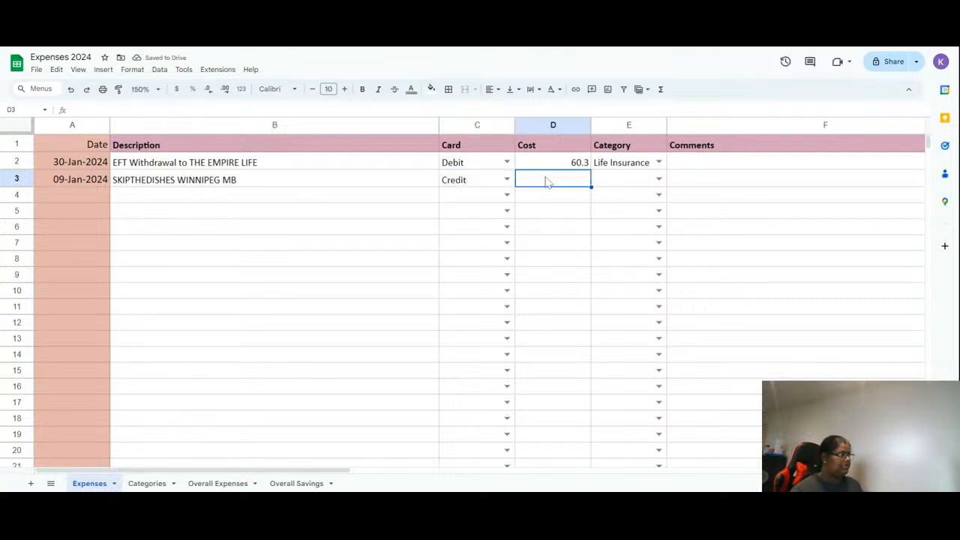
{"action": "type", "text": "37.29"}
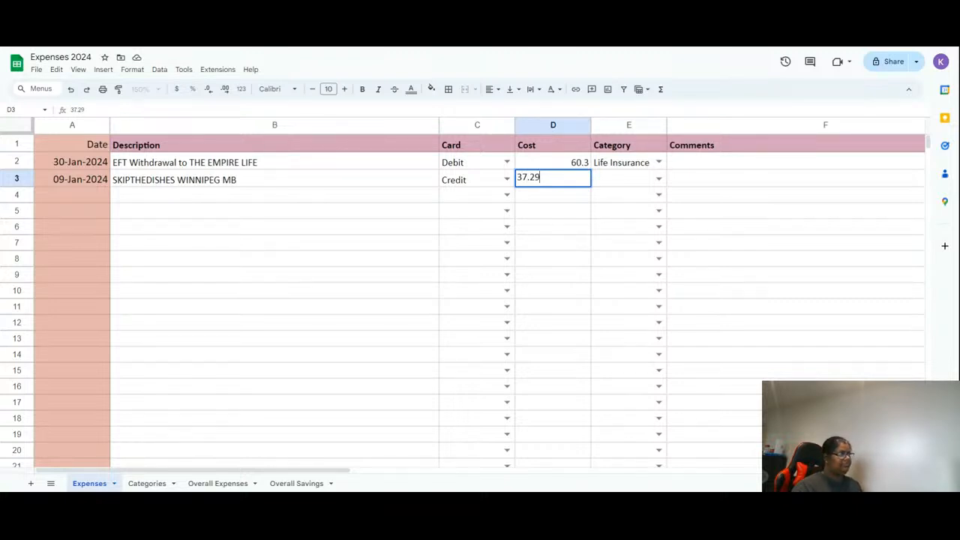
{"action": "key", "text": "Tab"}
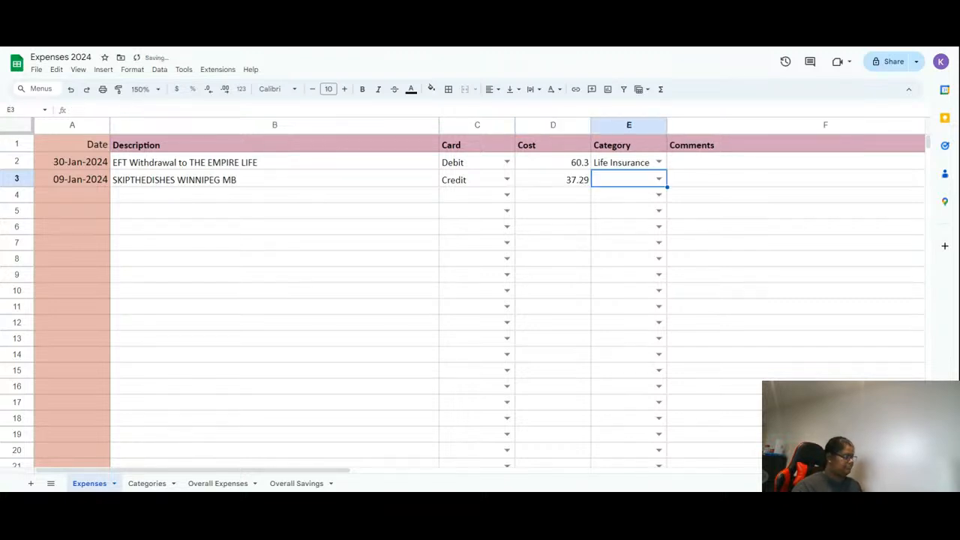
- Pick Food Delivery as the category for row 3
{"action": "type", "text": "food"}
{"action": "key", "text": "Down"}
{"action": "key", "text": "Return"}
- Paste the SONNET INSURANCE COMPA WATERLOO ON description into B4
{"action": "key", "text": "Left"}
{"action": "key", "text": "Left"}
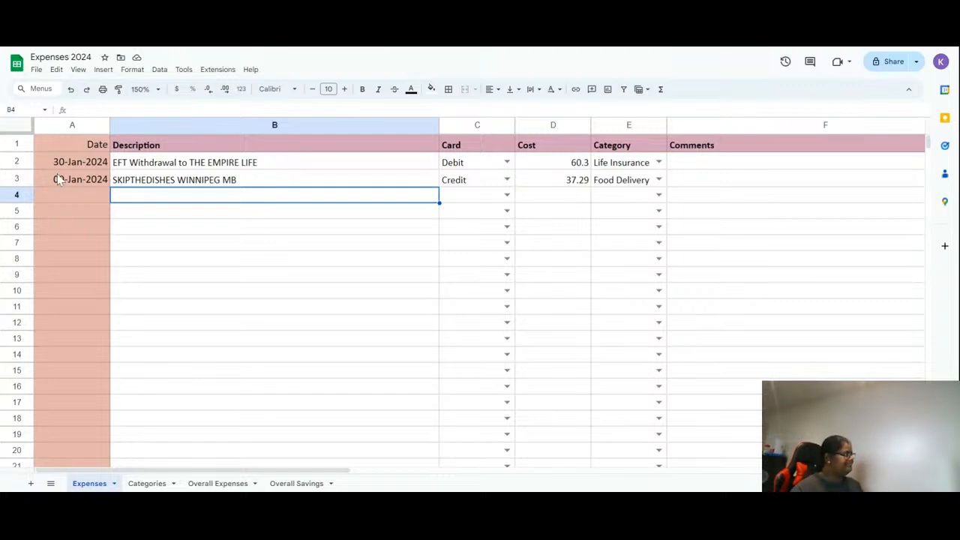
{"action": "key", "text": "Return"}
{"action": "type", "text": "SONNET INSURANCE COMPA WATERLOO ON"}
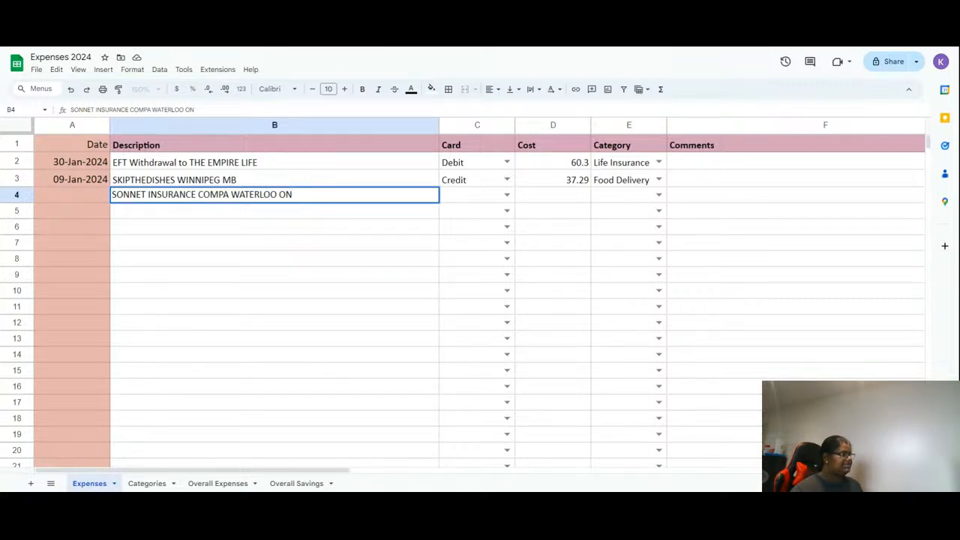
- Autofill a date series down column A from row 3, then clear the filled dates from row 5 downward
{"action": "left_click", "coordinate": [76, 192]}
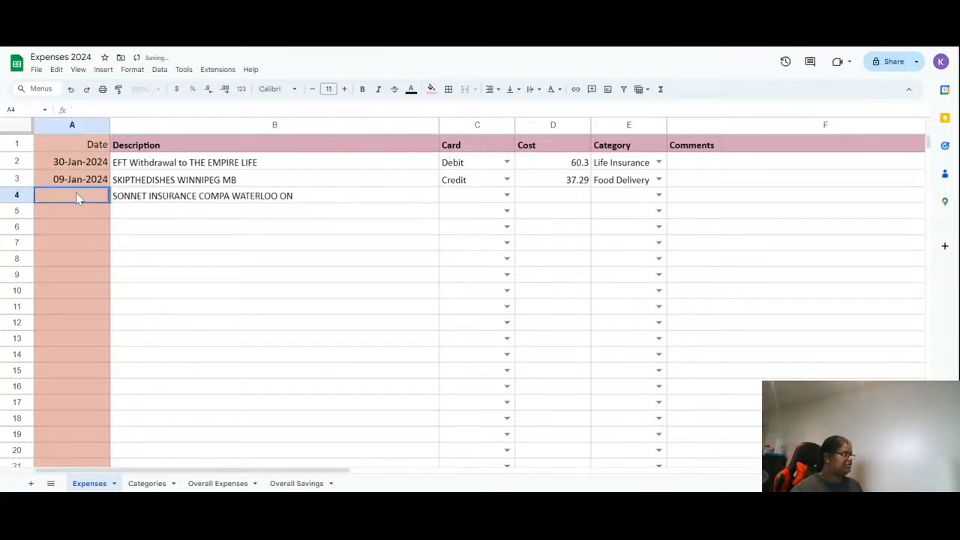
{"action": "left_click", "coordinate": [72, 180]}
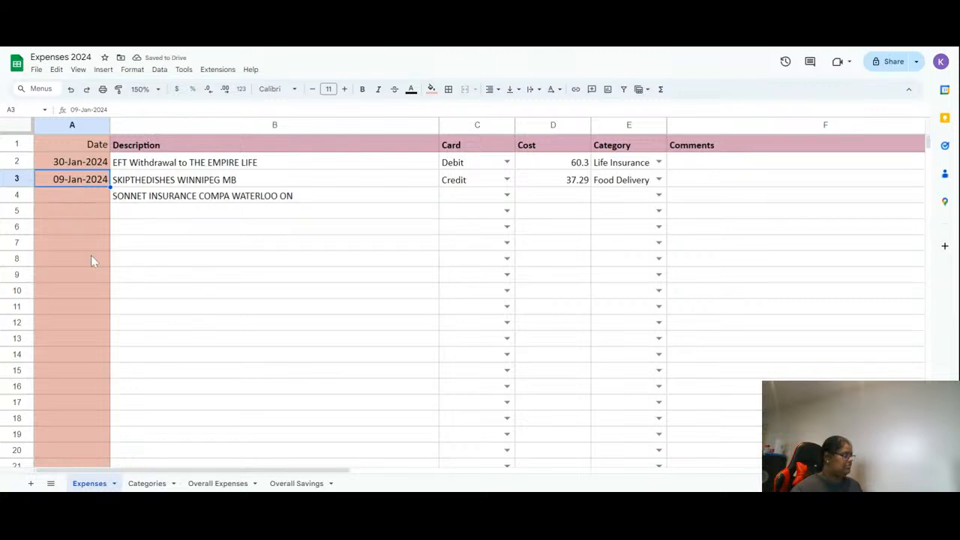
{"action": "scroll", "coordinate": [75, 450], "scroll_direction": "down", "scroll_amount": 10}
{"action": "left_click_drag", "start_coordinate": [74, 486], "coordinate": [62, 444]}
{"action": "scroll", "coordinate": [51, 404], "scroll_direction": "up", "scroll_amount": 10}
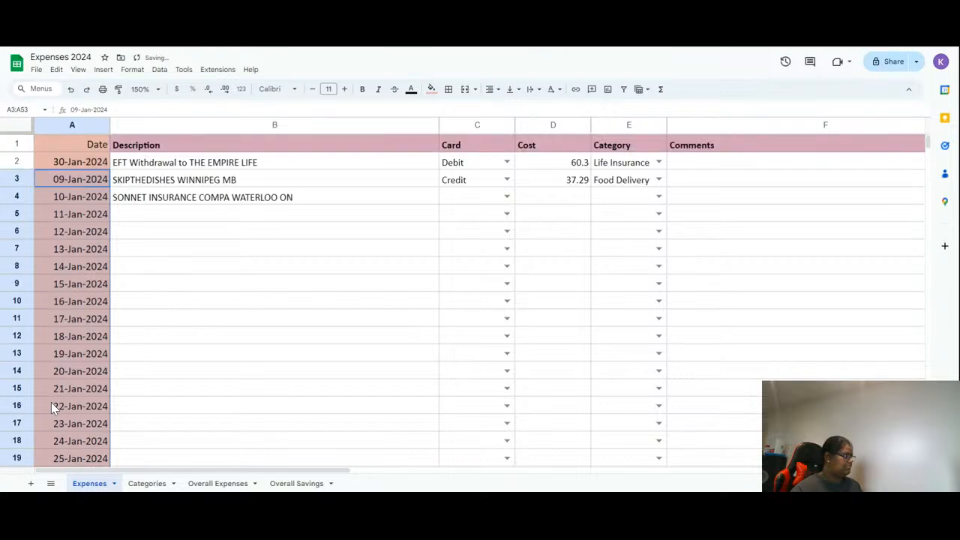
{"action": "left_click", "coordinate": [51, 405]}
{"action": "left_click", "coordinate": [90, 216]}
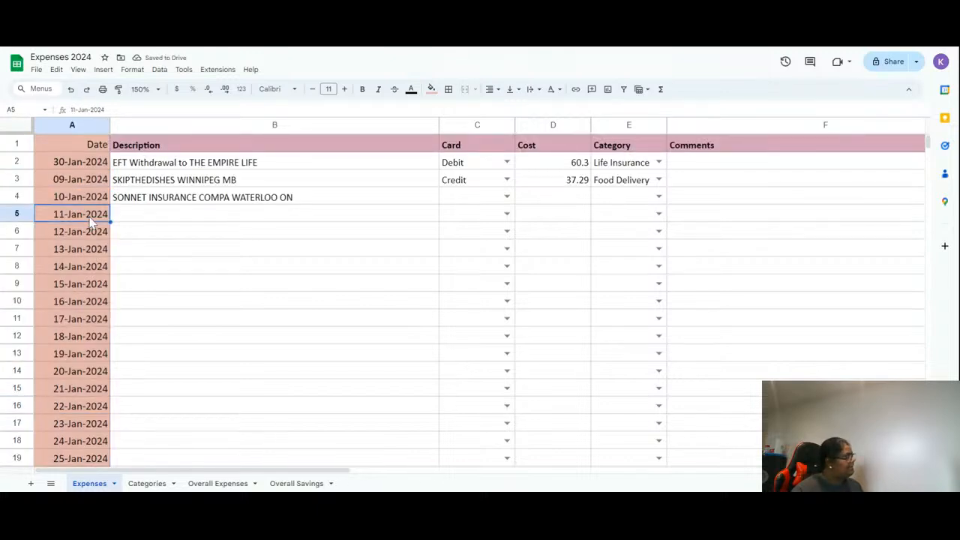
{"action": "key", "text": "shift+Page_Down"}
{"action": "key", "text": "shift+Page_Down"}
{"action": "key", "text": "shift+Page_Down"}
{"action": "key", "text": "shift+Page_Down"}
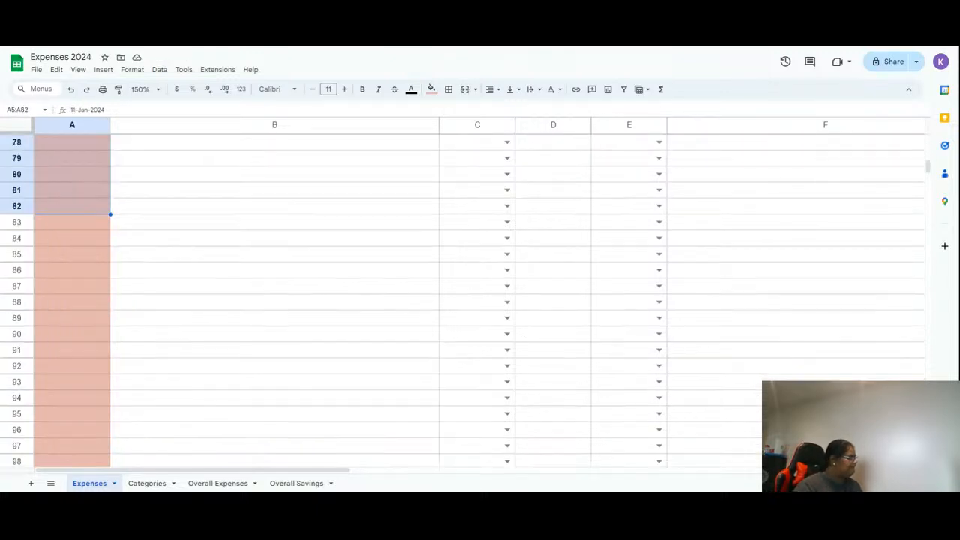
{"action": "key", "text": "Delete"}
- Pick 15-Jan-2024 as the date in A5 with the date picker
{"action": "scroll", "coordinate": [96, 209], "scroll_direction": "up", "scroll_amount": 10}
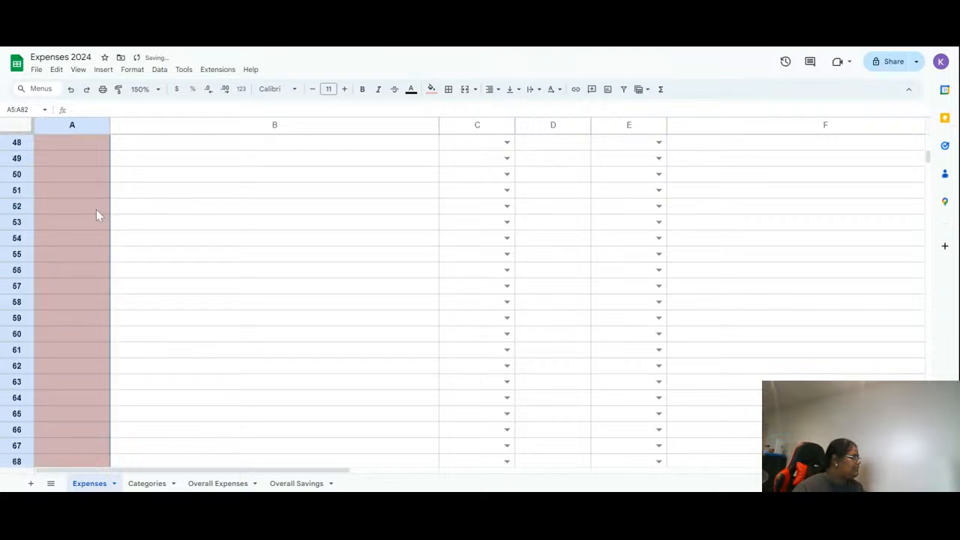
{"action": "left_click", "coordinate": [96, 210]}
{"action": "scroll", "coordinate": [96, 209], "scroll_direction": "up", "scroll_amount": 6}
{"action": "double_click", "coordinate": [93, 213]}
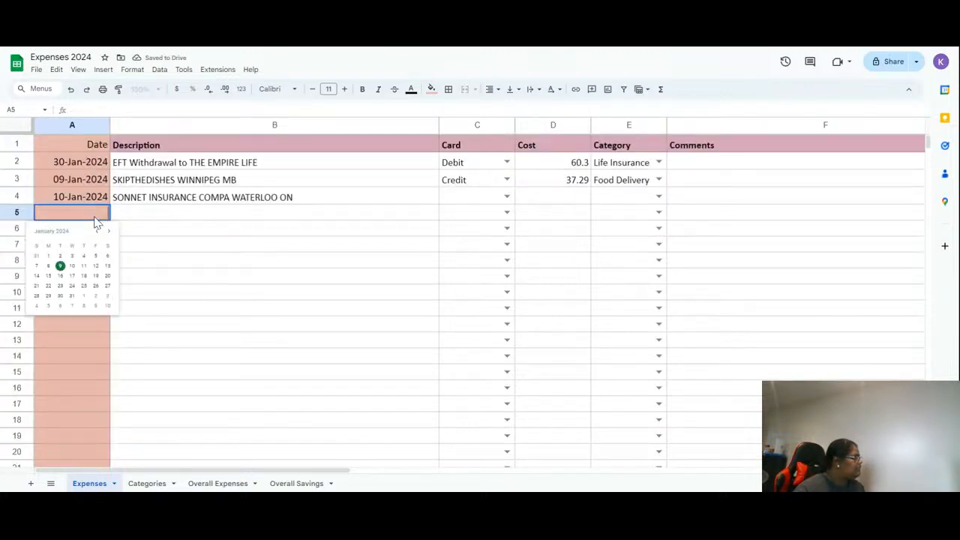
{"action": "left_click", "coordinate": [48, 275]}
{"action": "left_click", "coordinate": [201, 217]}
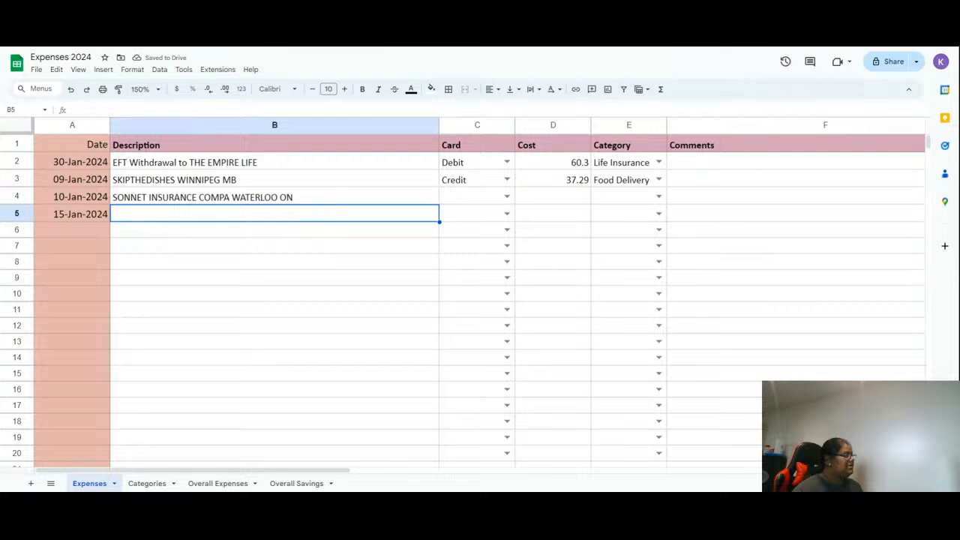
- Set A4's date to 15-Jan-2024 using the date picker
{"action": "double_click", "coordinate": [77, 196]}
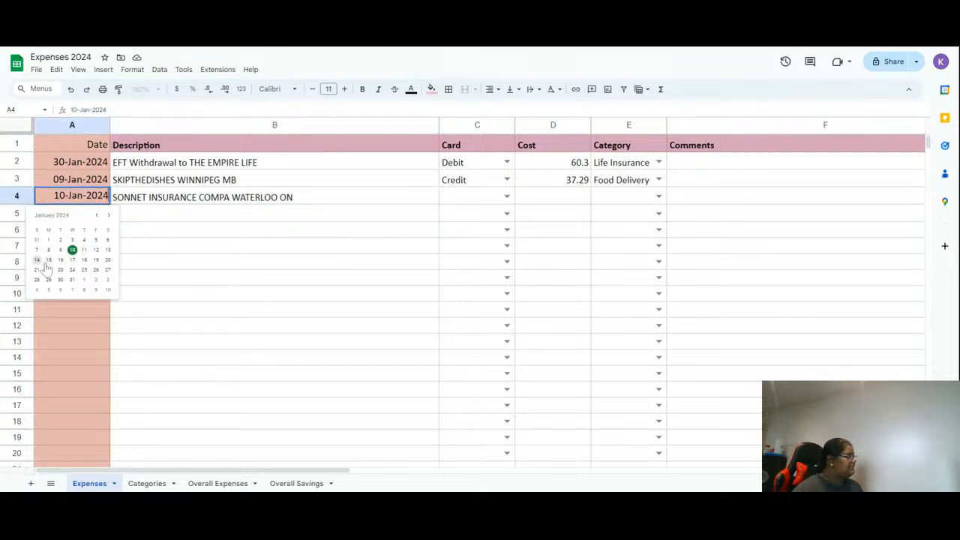
{"action": "left_click", "coordinate": [48, 260]}
{"action": "left_click", "coordinate": [91, 212]}
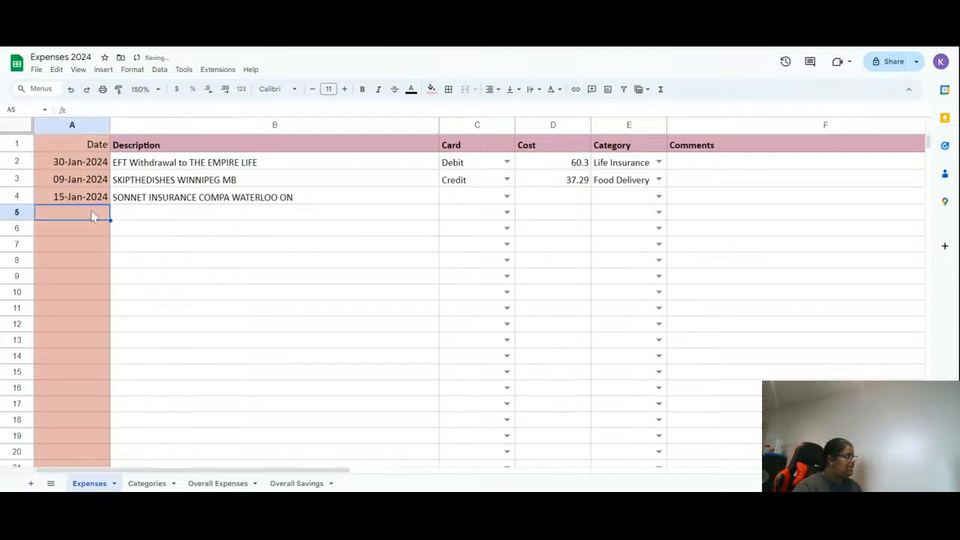
- Choose Credit as the card in C4 and enter a cost of 28.17 in D4
{"action": "left_click", "coordinate": [491, 198]}
{"action": "type", "text": "c"}
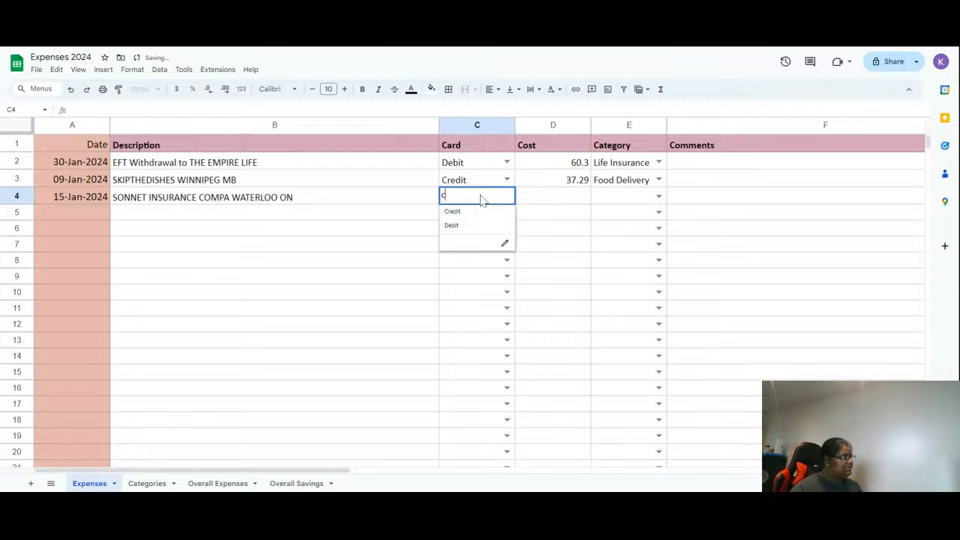
{"action": "key", "text": "Tab"}
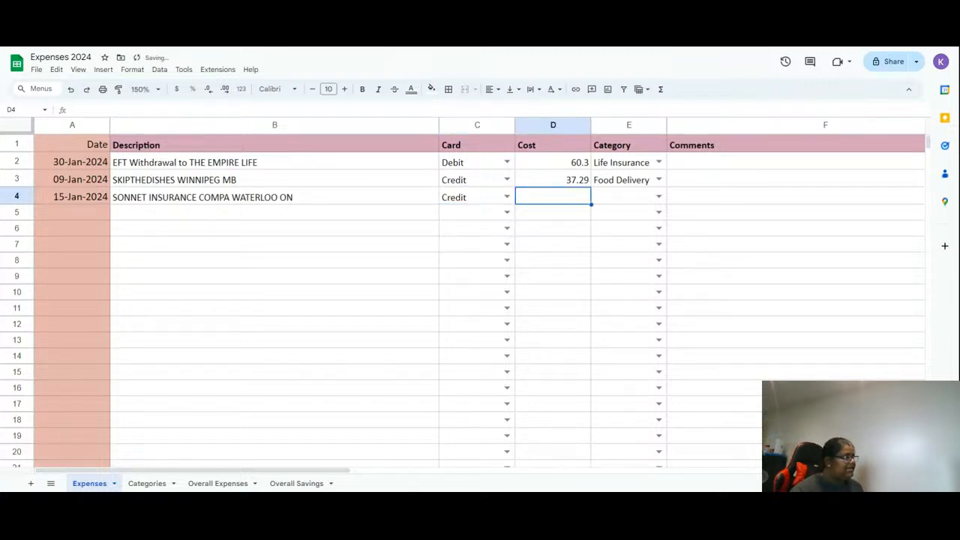
{"action": "type", "text": "28"}
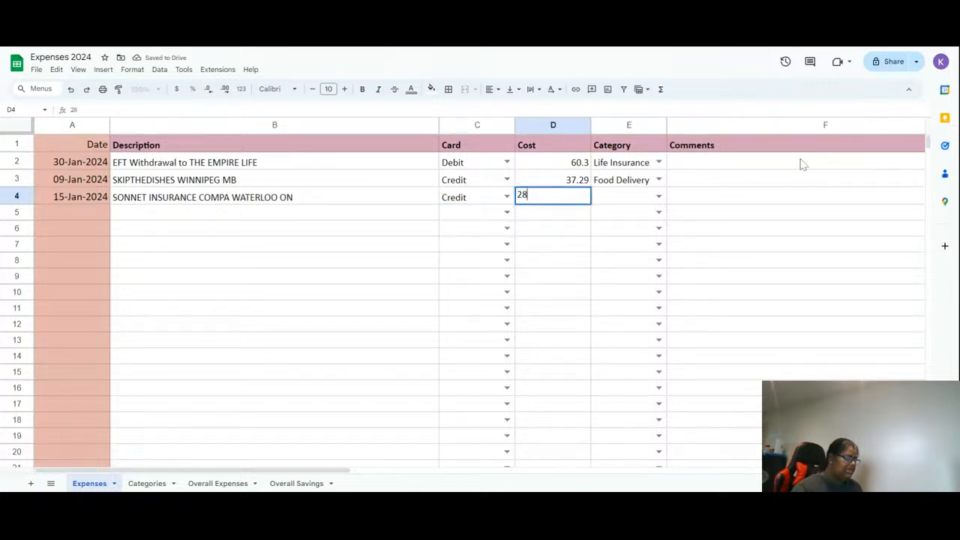
{"action": "type", "text": ".17"}
{"action": "key", "text": "Tab"}
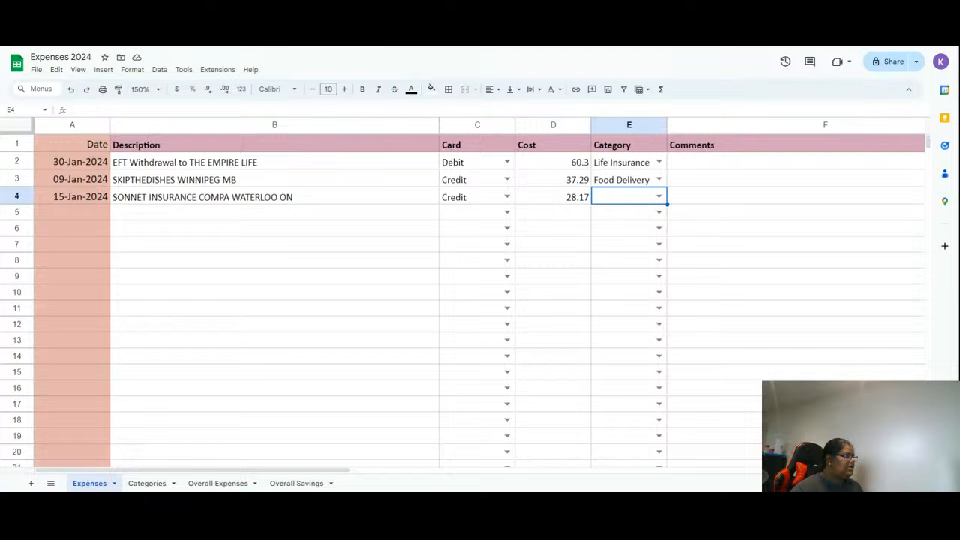
- Copy the Sonnet Insurance description from B4 into B5
{"action": "left_click", "coordinate": [141, 200]}
{"action": "key", "text": "ctrl+c"}
{"action": "left_click", "coordinate": [152, 219]}
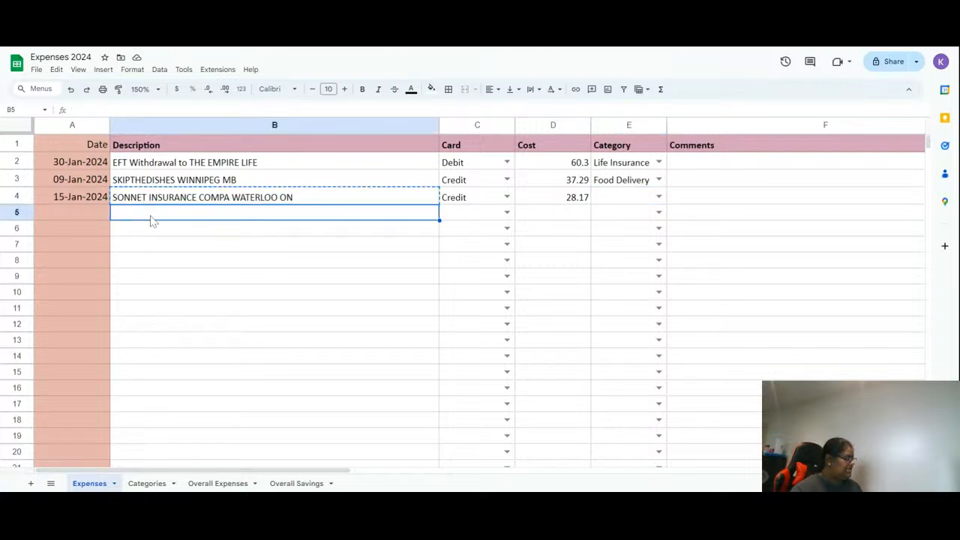
{"action": "key", "text": "ctrl+v"}
- Set A5's date to 15-Feb-2024 using the date picker's next month
{"action": "double_click", "coordinate": [81, 215]}
{"action": "left_click", "coordinate": [107, 231]}
{"action": "left_click", "coordinate": [84, 275]}
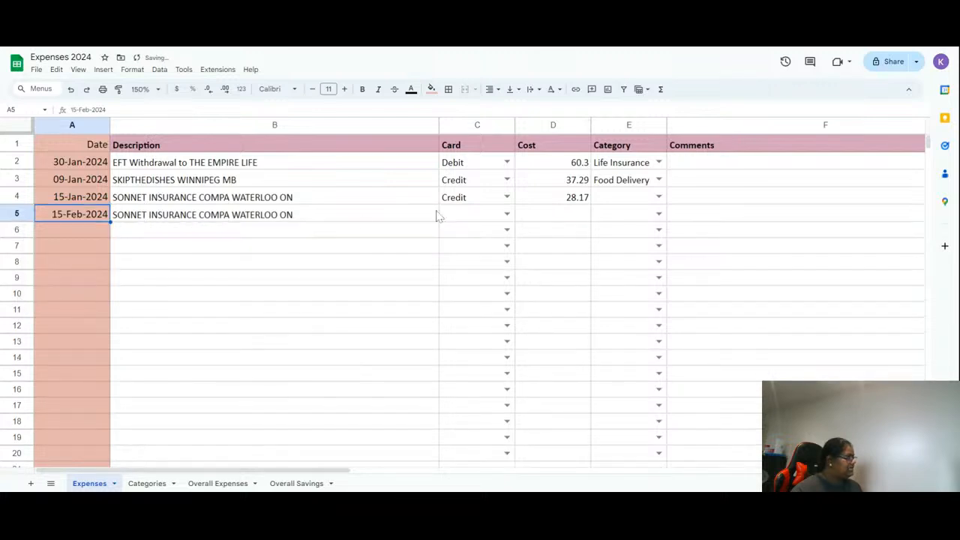
- Choose Credit as the card in C5 and copy the 28.17 cost from D4 into D5
{"action": "left_click", "coordinate": [477, 215]}
{"action": "type", "text": "c"}
{"action": "key", "text": "Tab"}
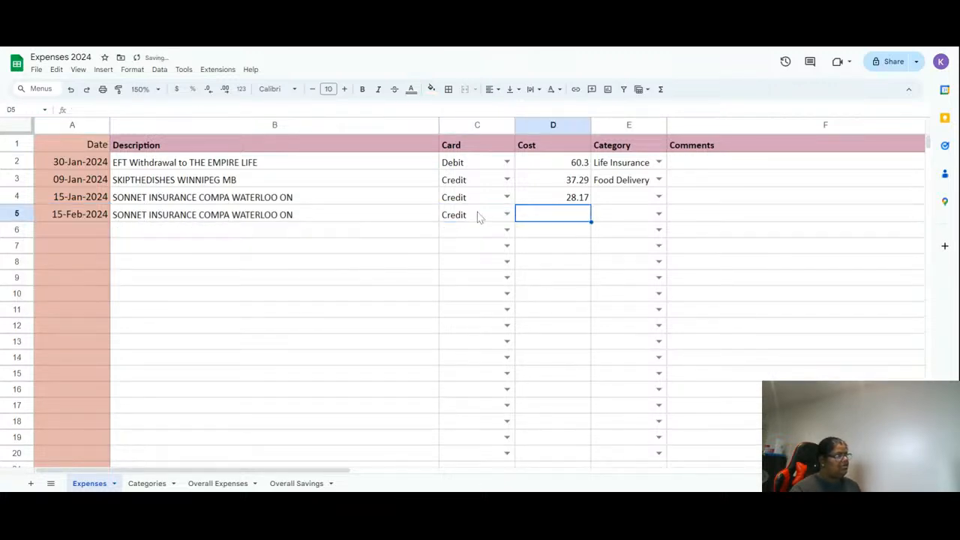
{"action": "key", "text": "Up"}
{"action": "key", "text": "ctrl+c"}
{"action": "key", "text": "Down"}
{"action": "key", "text": "ctrl+v"}
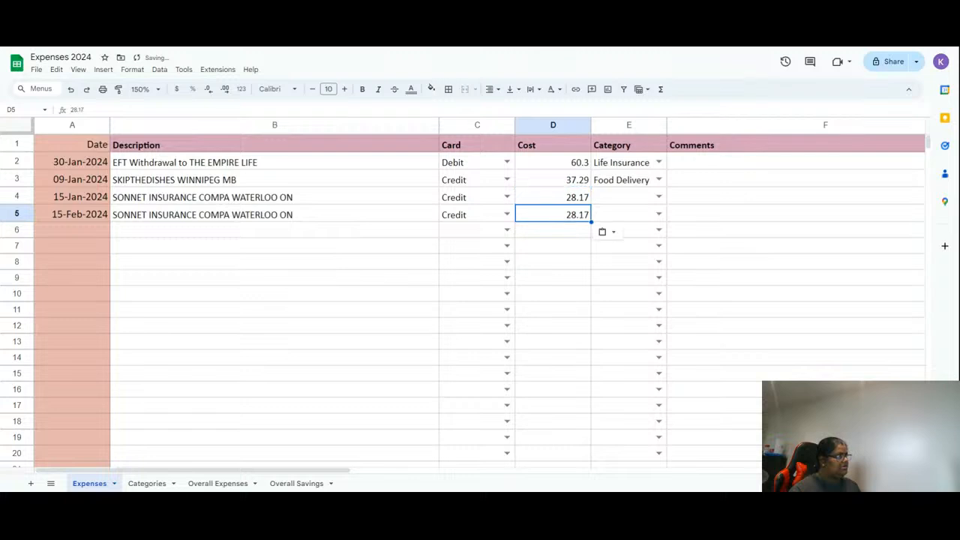
- Set the category of rows 4 and 5 to Rent+
{"action": "key", "text": "Tab"}
{"action": "key", "text": "Up"}
{"action": "type", "text": "re"}
{"action": "key", "text": "Down"}
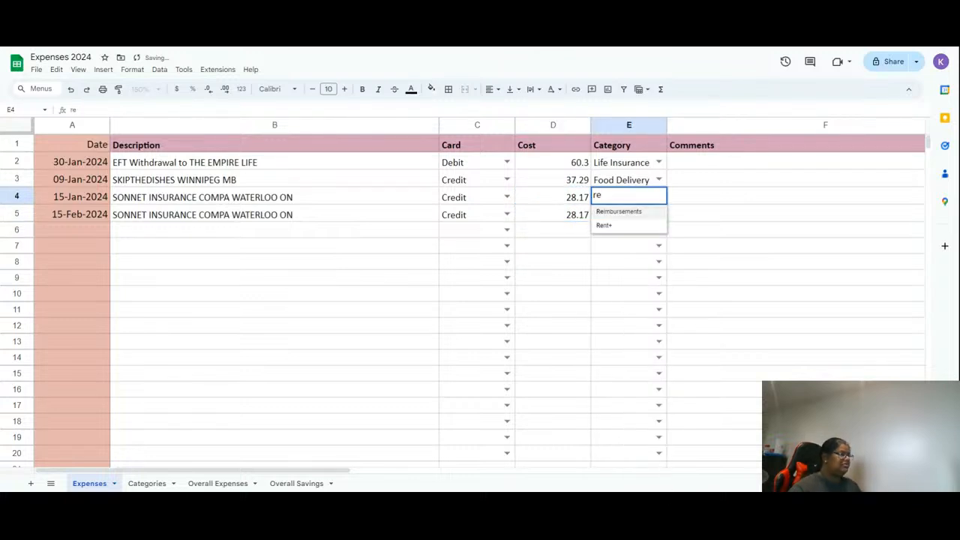
{"action": "key", "text": "Down"}
{"action": "key", "text": "Return"}
{"action": "type", "text": "rent"}
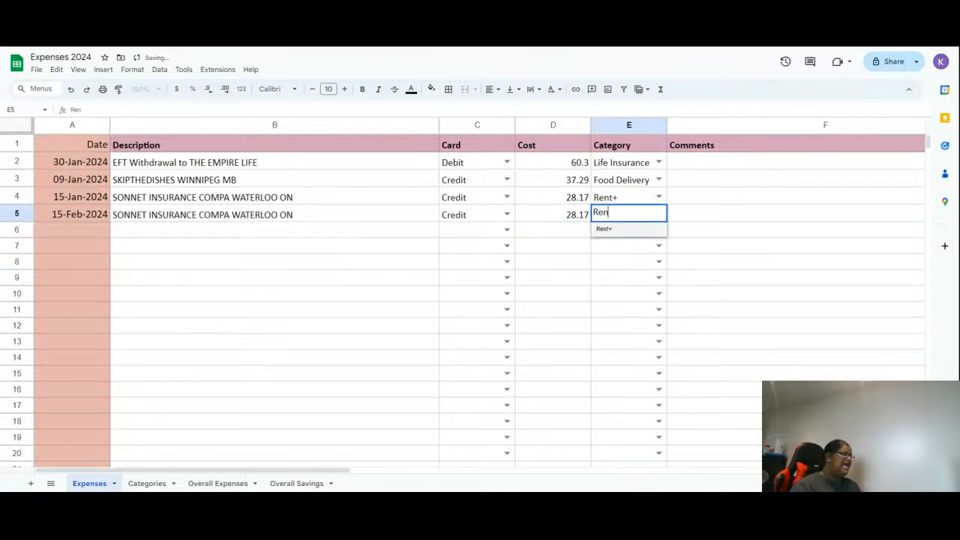
{"action": "key", "text": "Return"}
{"action": "key", "text": "Left"}
{"action": "key", "text": "Left"}
{"action": "key", "text": "Left"}
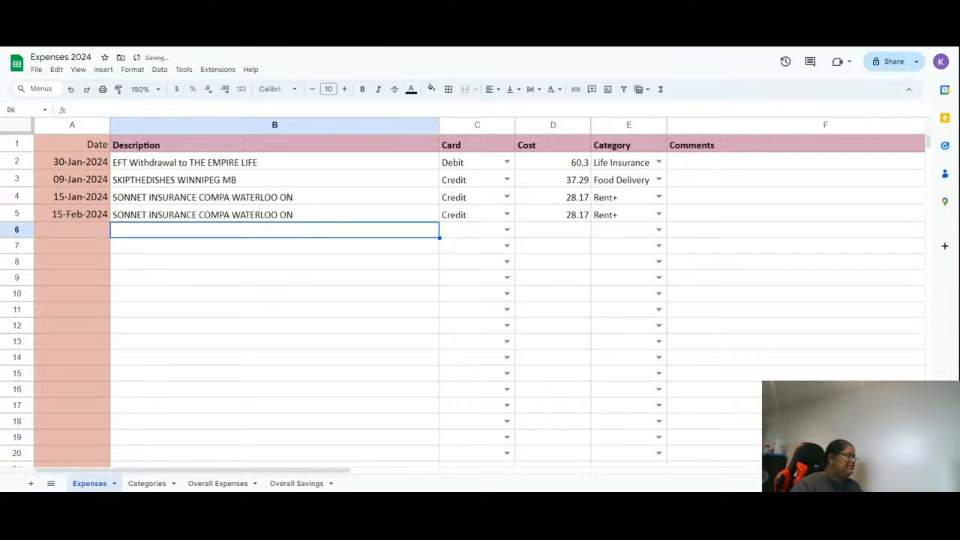
- Paint the Description header's formatting onto the Date header cell A1
{"action": "left_click", "coordinate": [96, 234]}
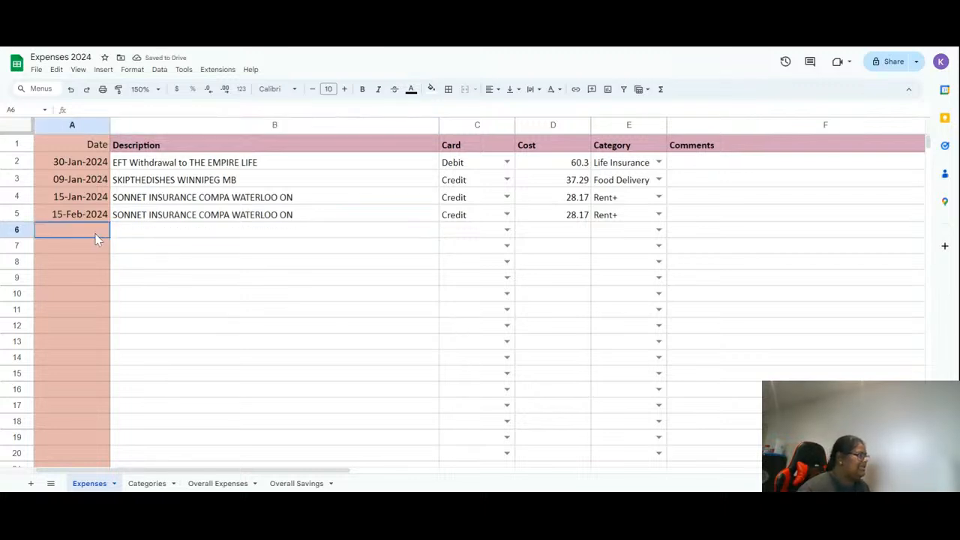
{"action": "left_click", "coordinate": [160, 149]}
{"action": "left_click", "coordinate": [118, 90]}
{"action": "left_click", "coordinate": [88, 145]}
{"action": "left_click", "coordinate": [274, 262]}
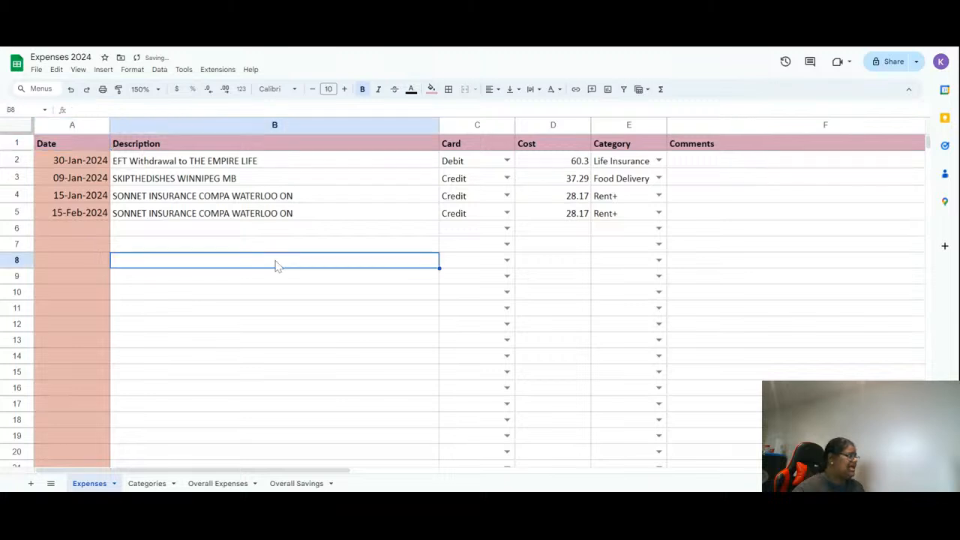
- Switch to the Overall Expenses sheet
{"action": "left_click", "coordinate": [618, 211]}
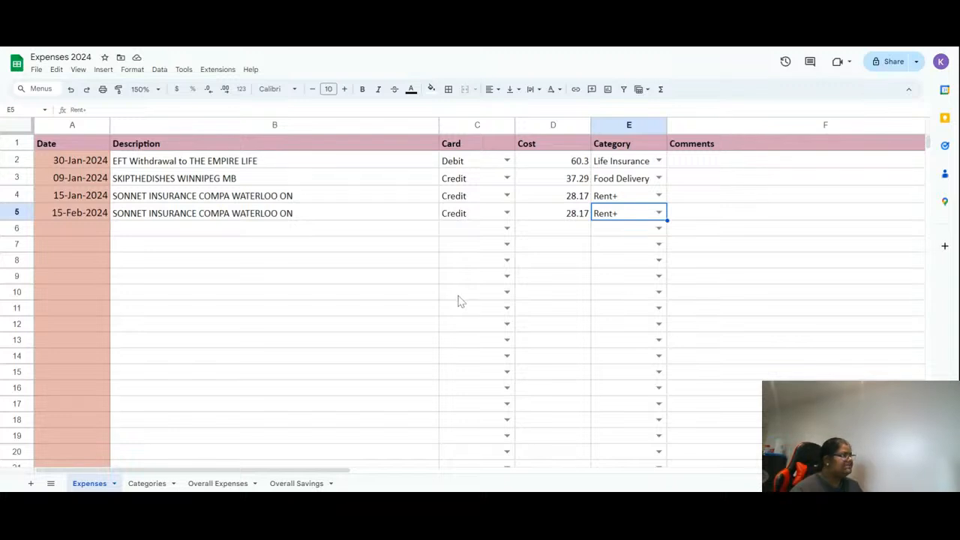
{"action": "left_click", "coordinate": [212, 484]}
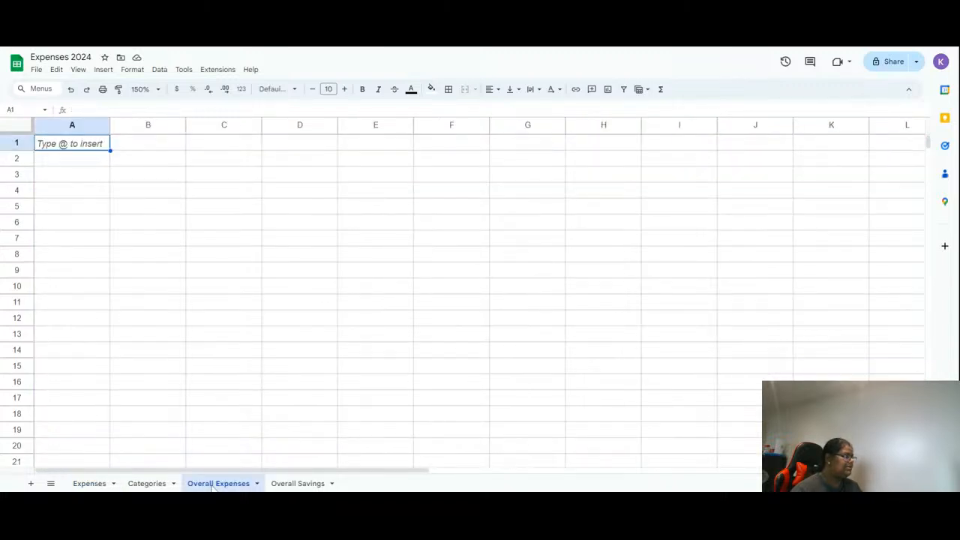
- Select columns A through E on the Expenses sheet
{"action": "left_click", "coordinate": [91, 484]}
{"action": "left_click", "coordinate": [75, 143]}
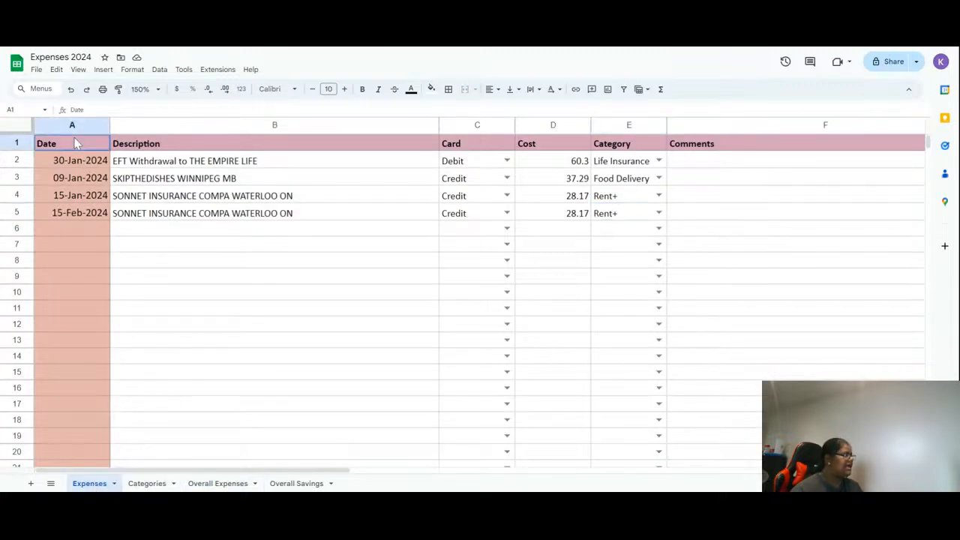
{"action": "left_click", "coordinate": [75, 126]}
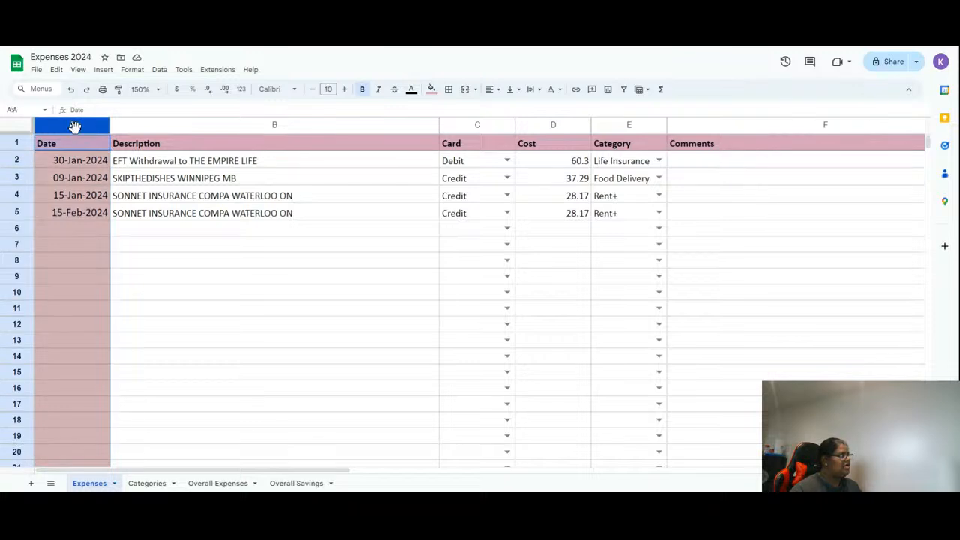
{"action": "key", "text": "shift+Right"}
{"action": "key", "text": "shift+Right"}
{"action": "key", "text": "shift+Right"}
{"action": "key", "text": "shift+Right"}
{"action": "key", "text": "shift+Right"}
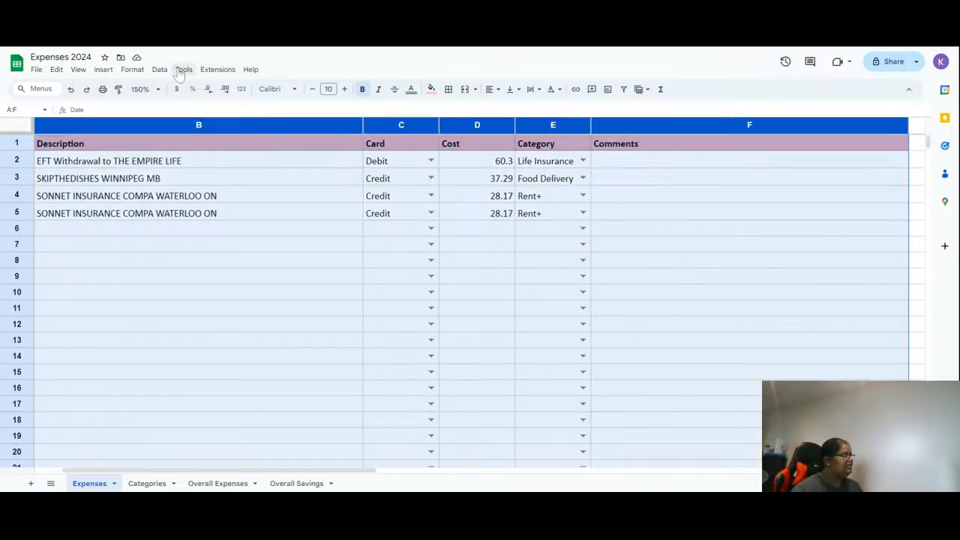
{"action": "key", "text": "shift+Left"}
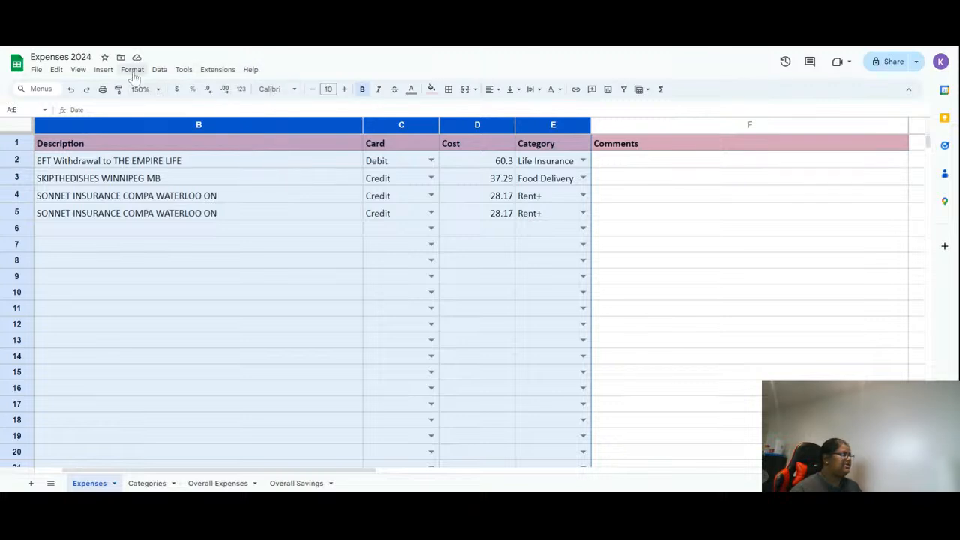
- Open the Data extraction side panel
{"action": "left_click", "coordinate": [158, 73]}
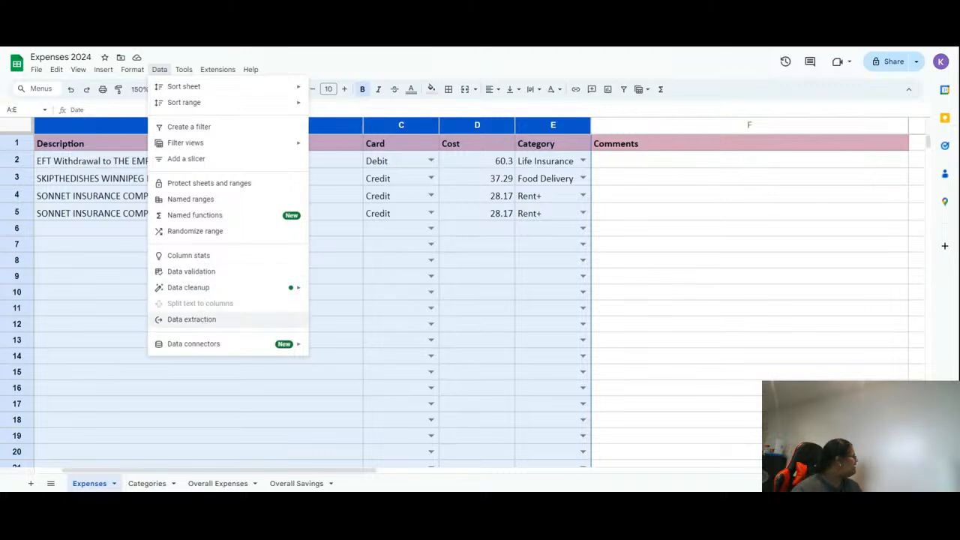
{"action": "left_click", "coordinate": [203, 324]}
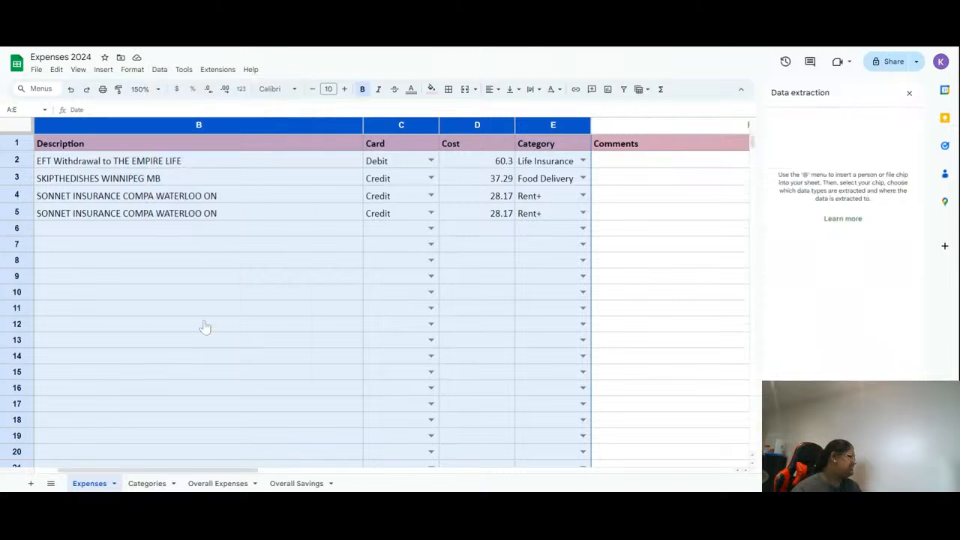
{"action": "type", "text": "P"}
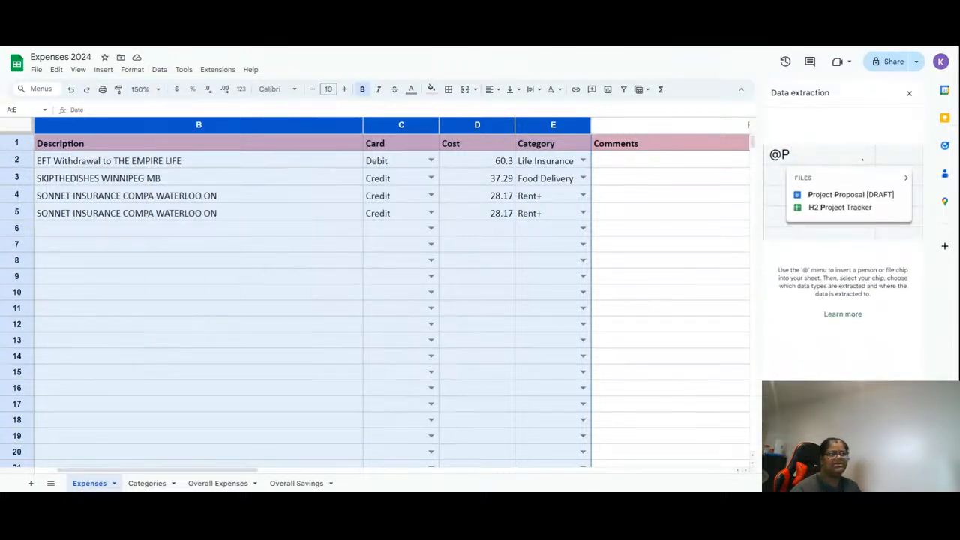
{"action": "key", "text": "Return"}
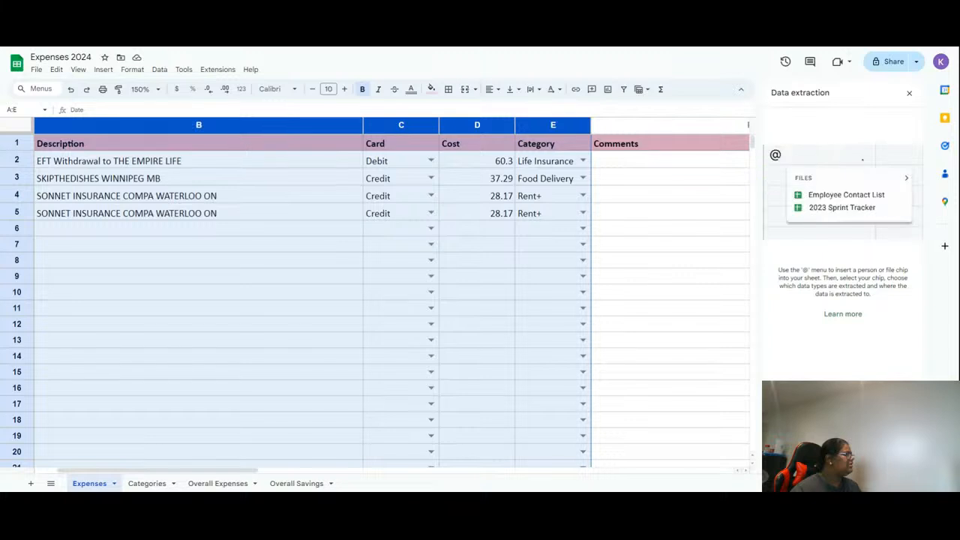
{"action": "right_click", "coordinate": [377, 268]}
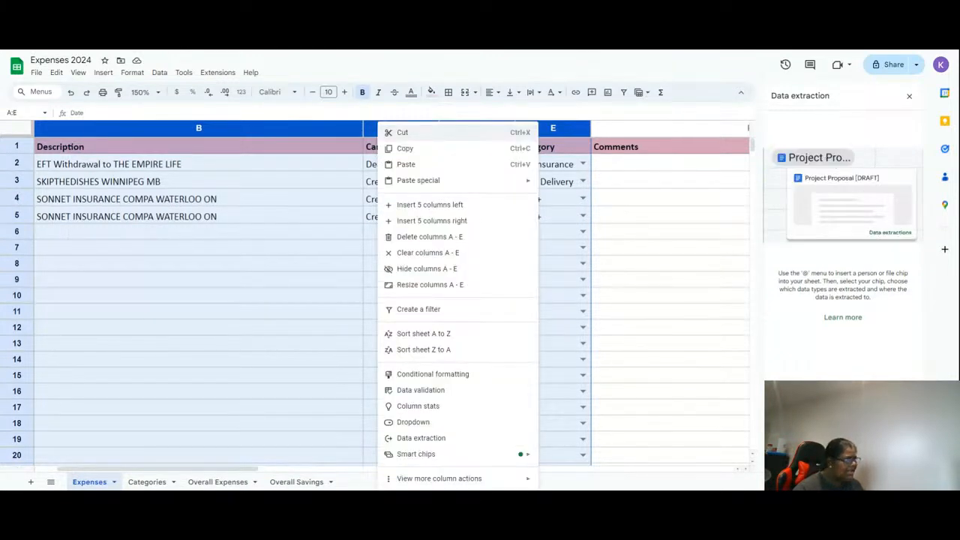
{"action": "mouse_move", "coordinate": [452, 485]}
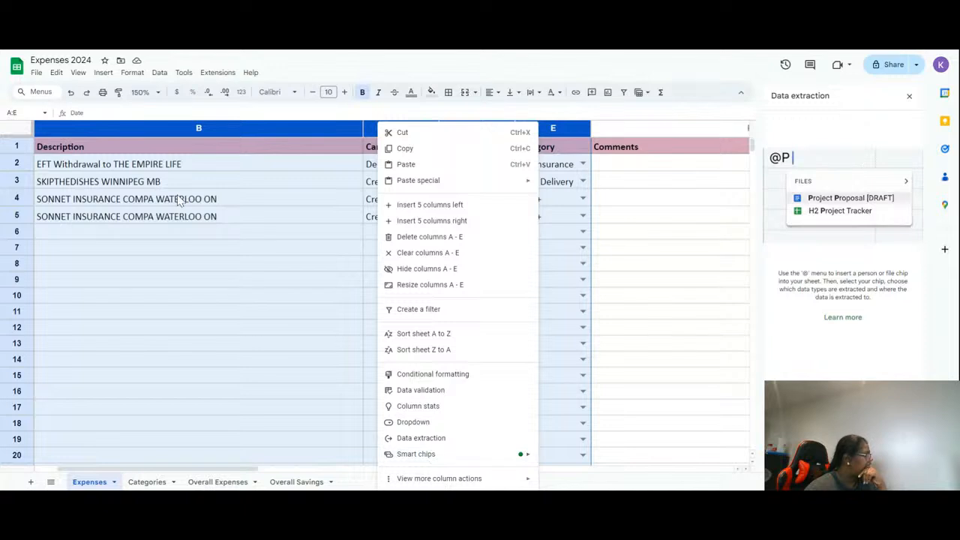
{"action": "left_click", "coordinate": [209, 80]}
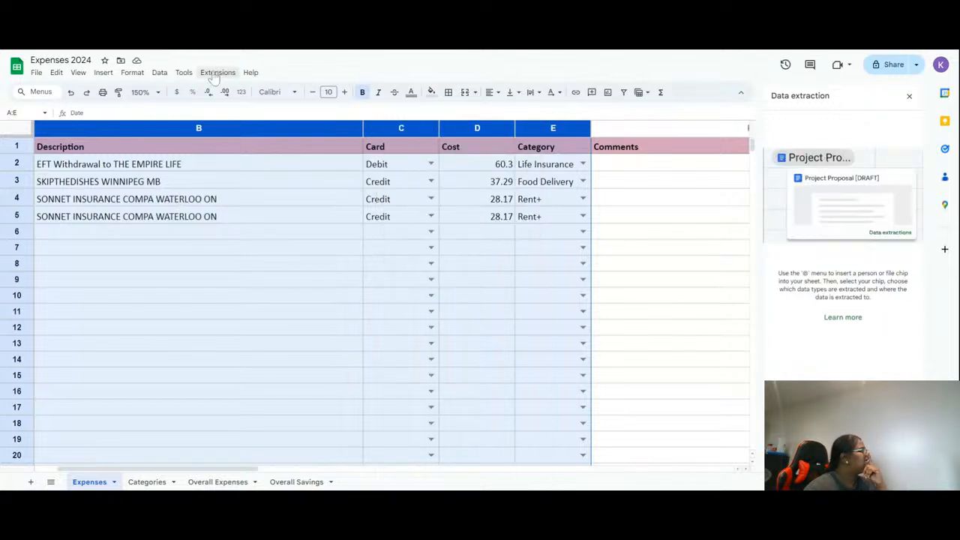
{"action": "left_click", "coordinate": [214, 77]}
{"action": "mouse_move", "coordinate": [184, 75]}
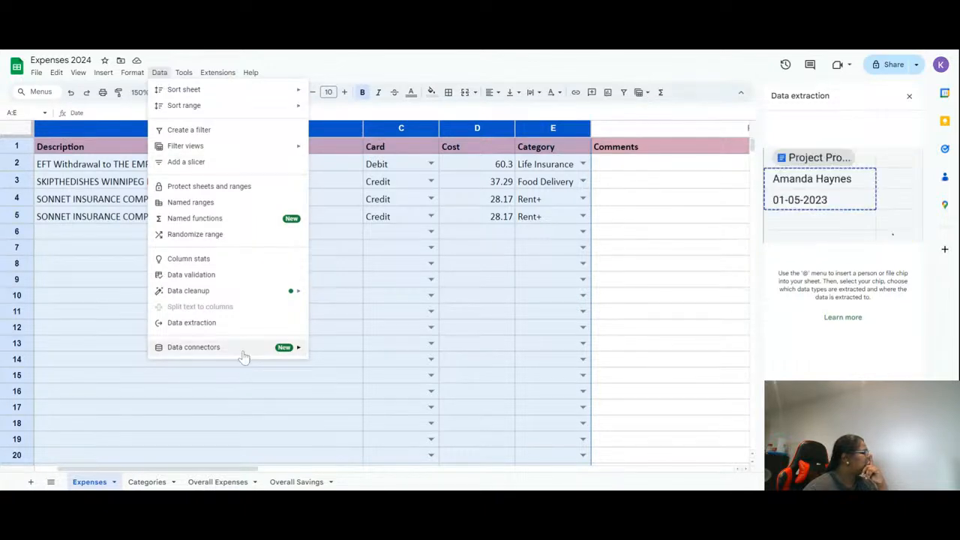
{"action": "mouse_move", "coordinate": [243, 355]}
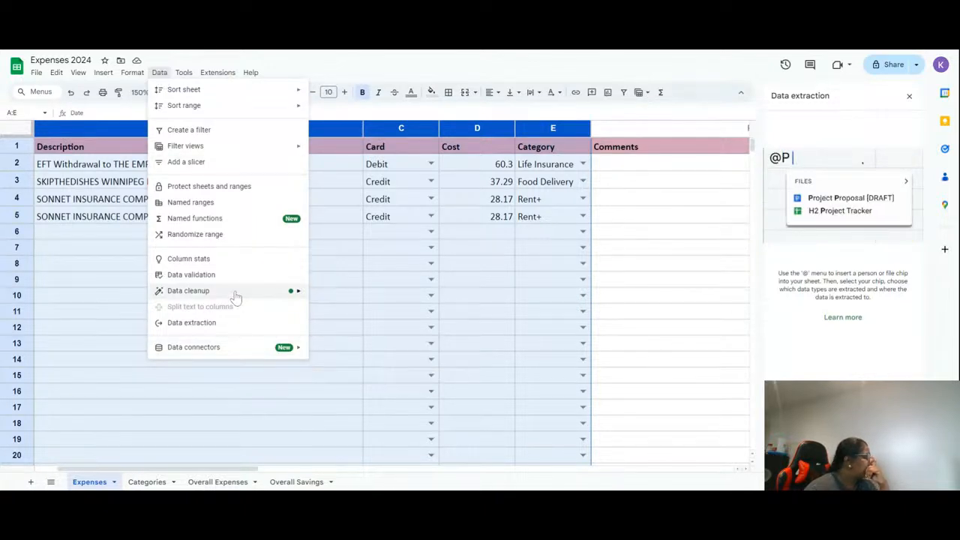
{"action": "mouse_move", "coordinate": [236, 296]}
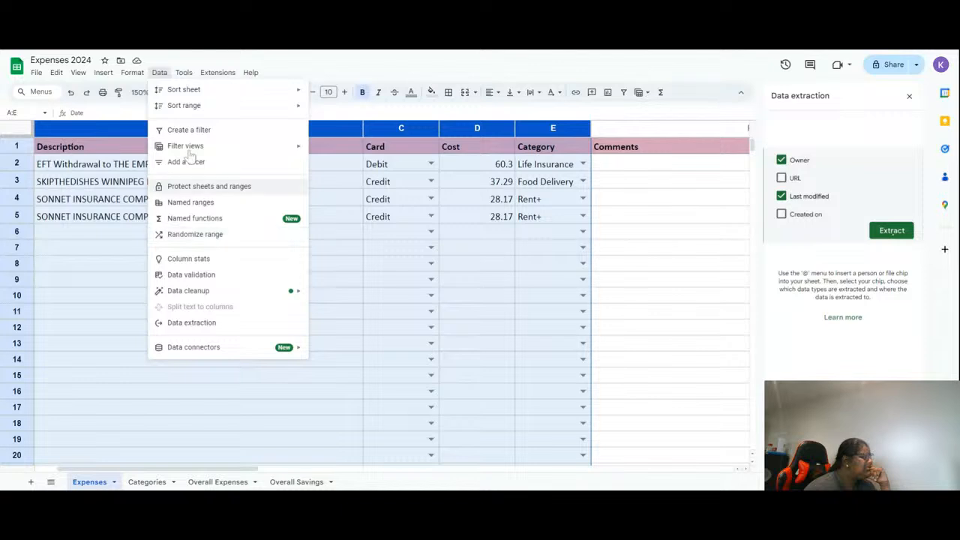
{"action": "mouse_move", "coordinate": [131, 77]}
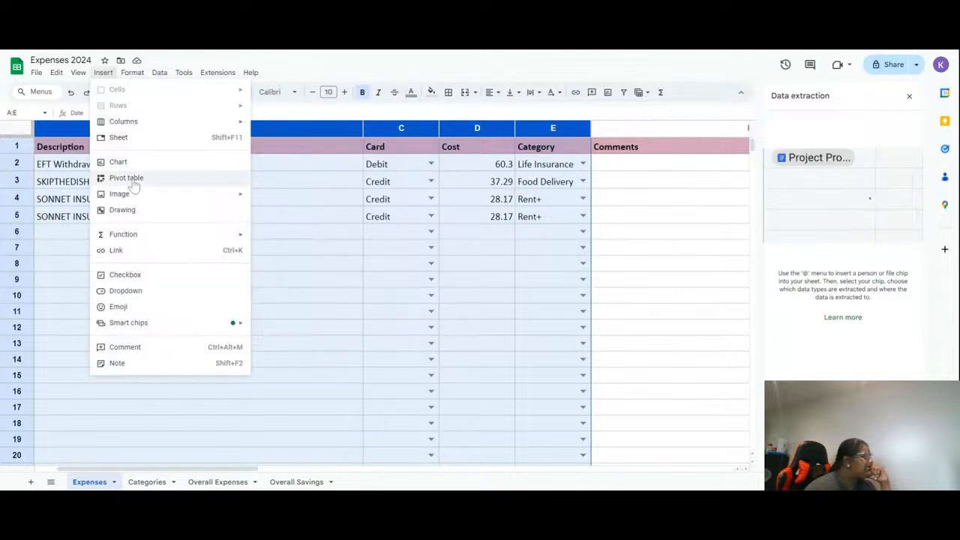
- Try to insert a pivot table of Expenses!A:E into the existing Overall Expenses sheet
{"action": "left_click", "coordinate": [128, 180]}
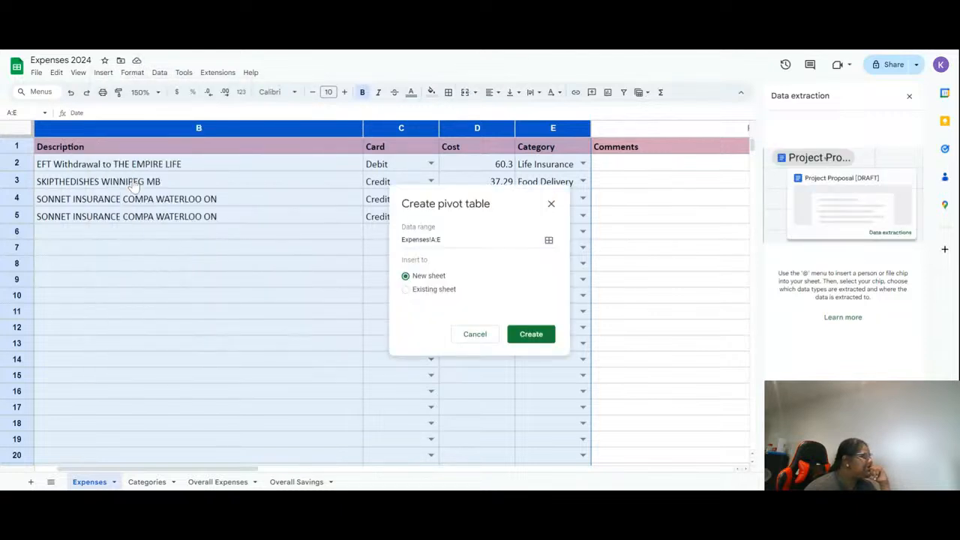
{"action": "left_click", "coordinate": [454, 291]}
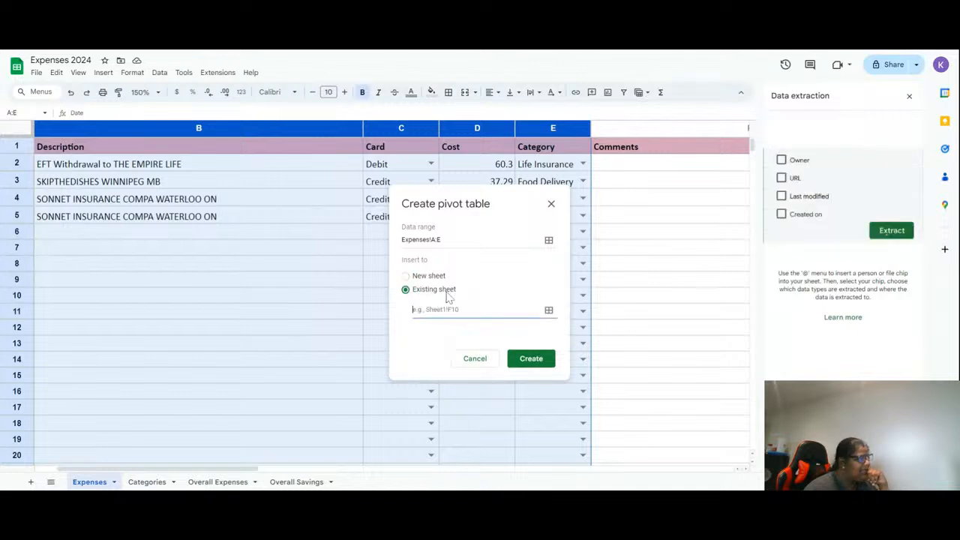
{"action": "left_click", "coordinate": [550, 311]}
{"action": "left_click", "coordinate": [493, 272]}
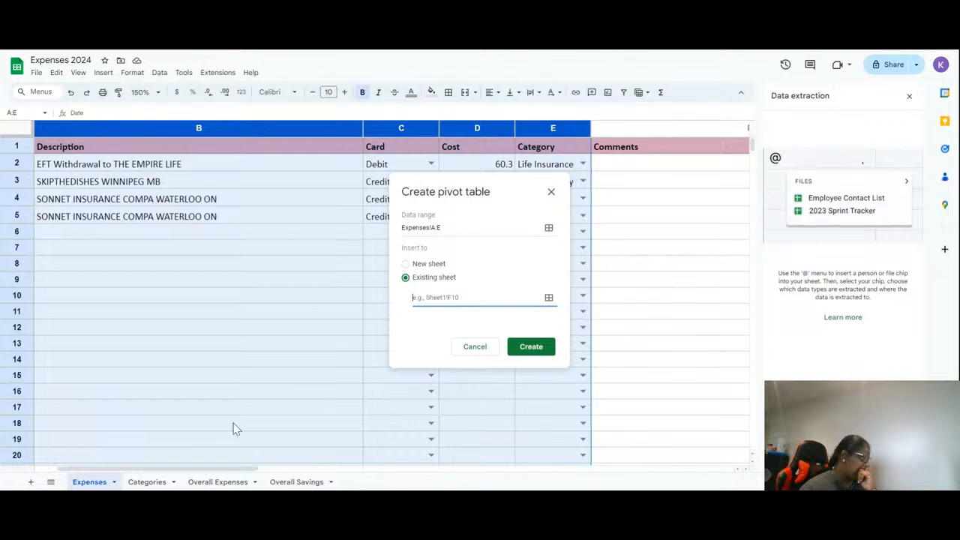
{"action": "left_click", "coordinate": [222, 484]}
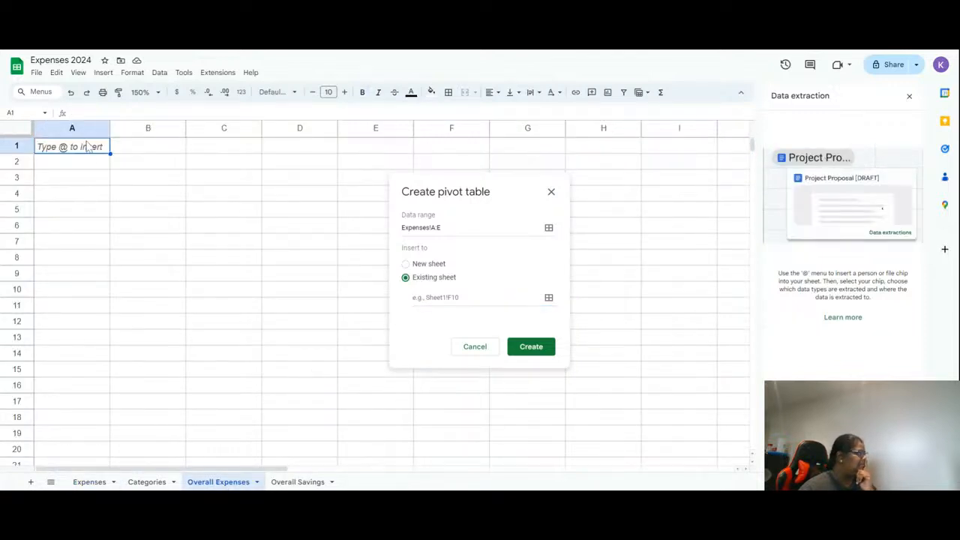
{"action": "left_click", "coordinate": [480, 297]}
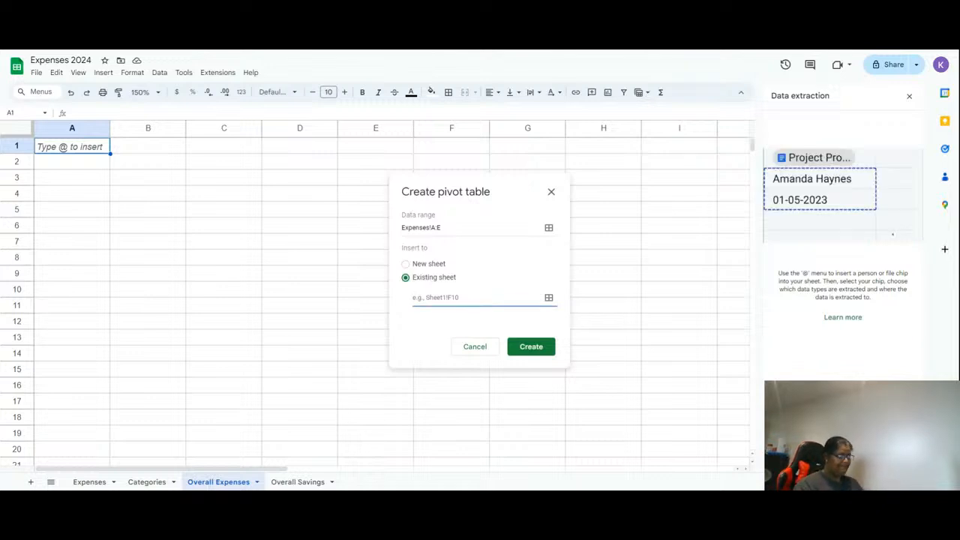
{"action": "left_click", "coordinate": [548, 299]}
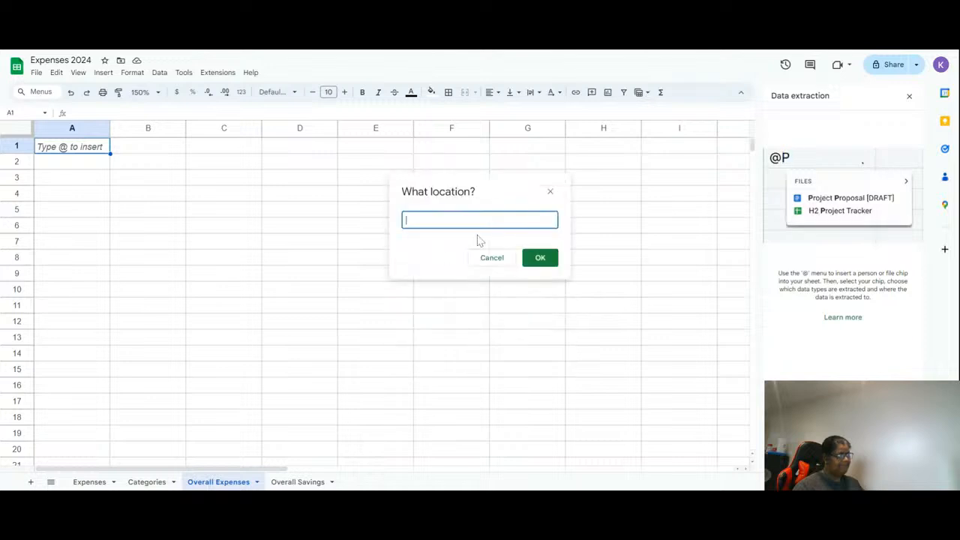
{"action": "type", "text": "OverallExe"}
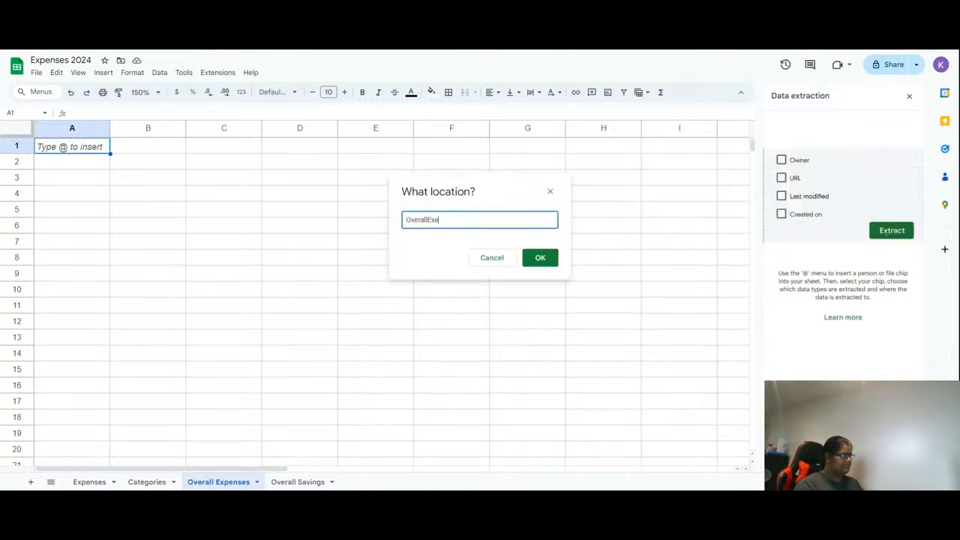
{"action": "key", "text": "BackSpace"}
{"action": "key", "text": "BackSpace"}
{"action": "type", "text": "Expenses"}
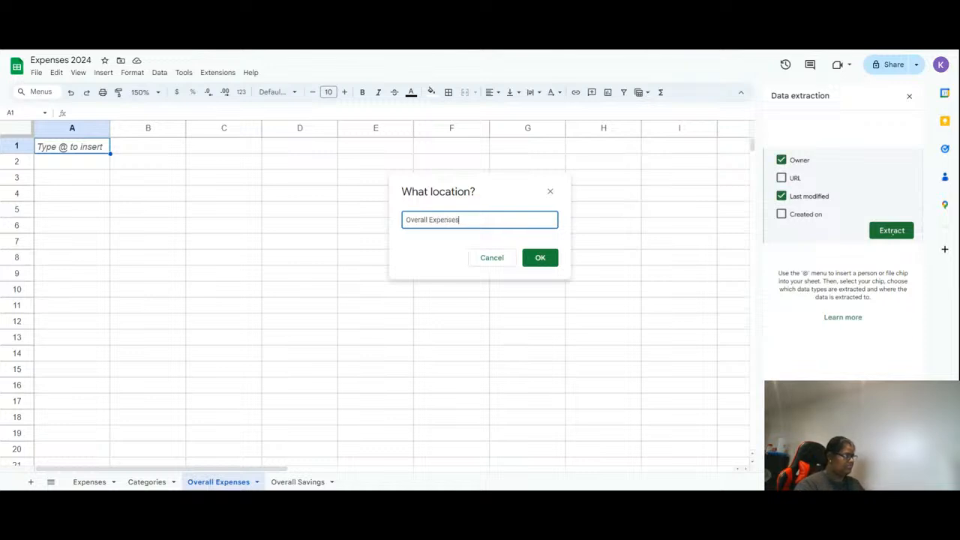
{"action": "left_click", "coordinate": [534, 259]}
{"action": "key", "text": "Right"}
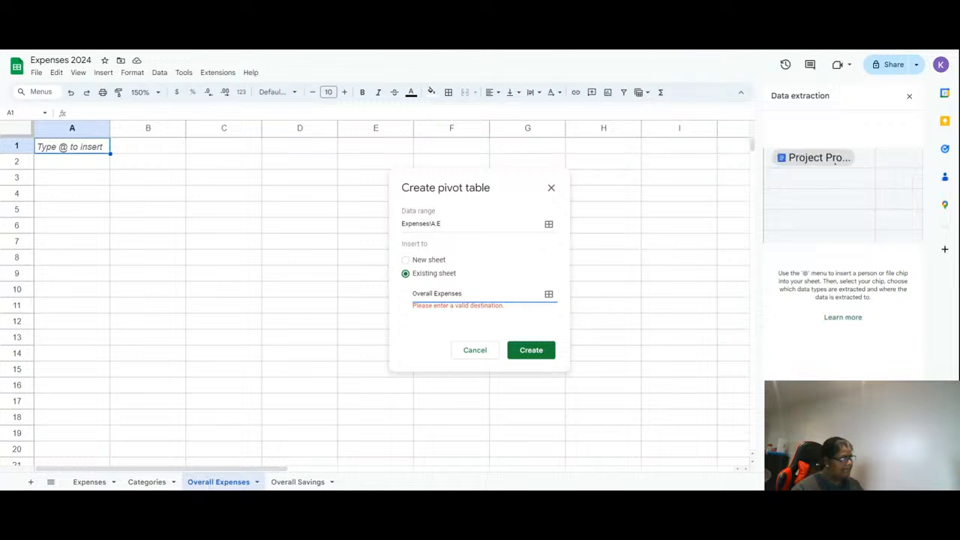
- Create the pivot table from Expenses!A:E on a new sheet
{"action": "left_click", "coordinate": [443, 260]}
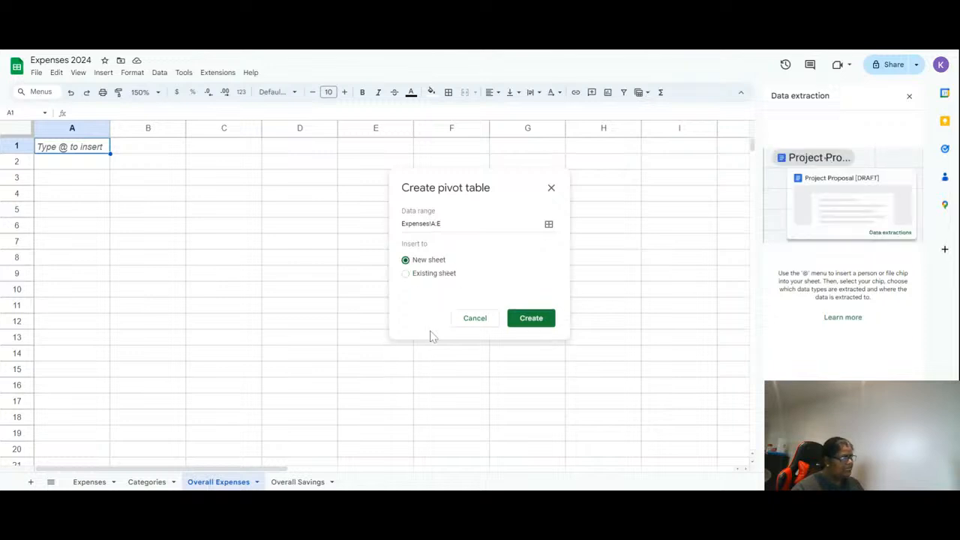
{"action": "left_click", "coordinate": [531, 318]}
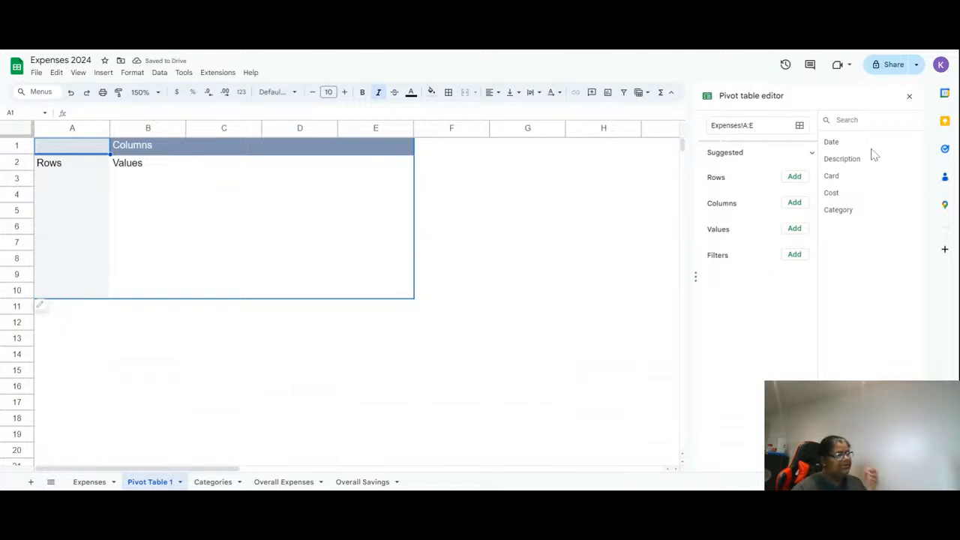
- Set the pivot table rows to Cost and Category
{"action": "left_click", "coordinate": [796, 180]}
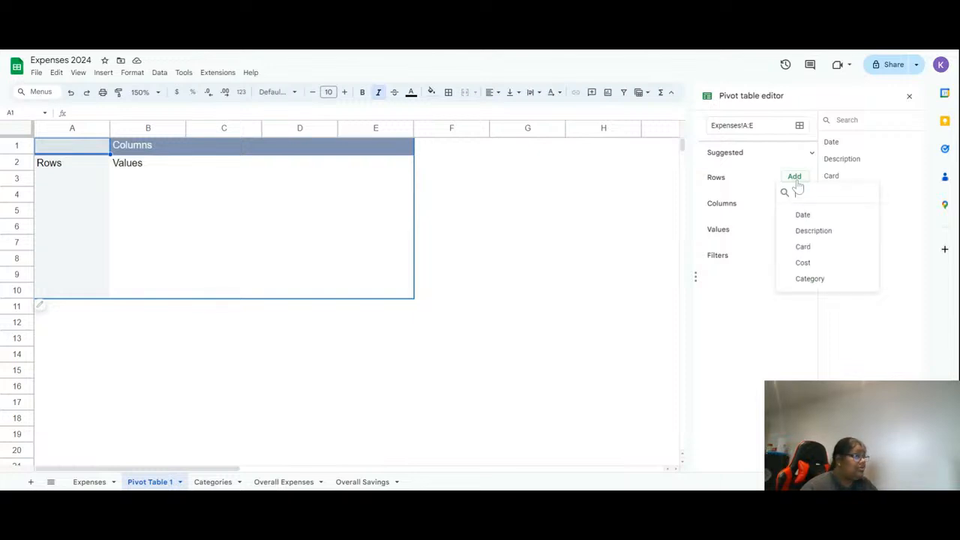
{"action": "left_click", "coordinate": [811, 280]}
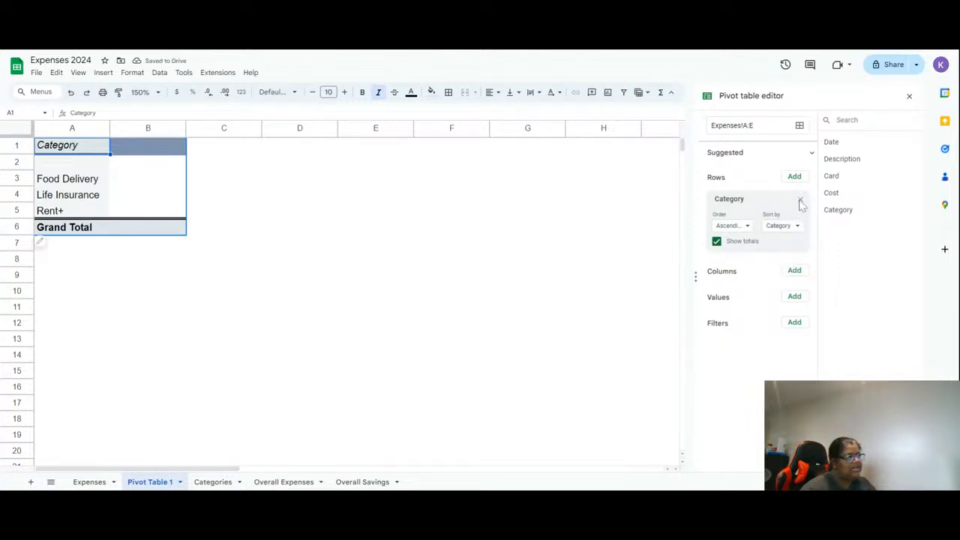
{"action": "left_click_drag", "start_coordinate": [834, 192], "coordinate": [737, 237]}
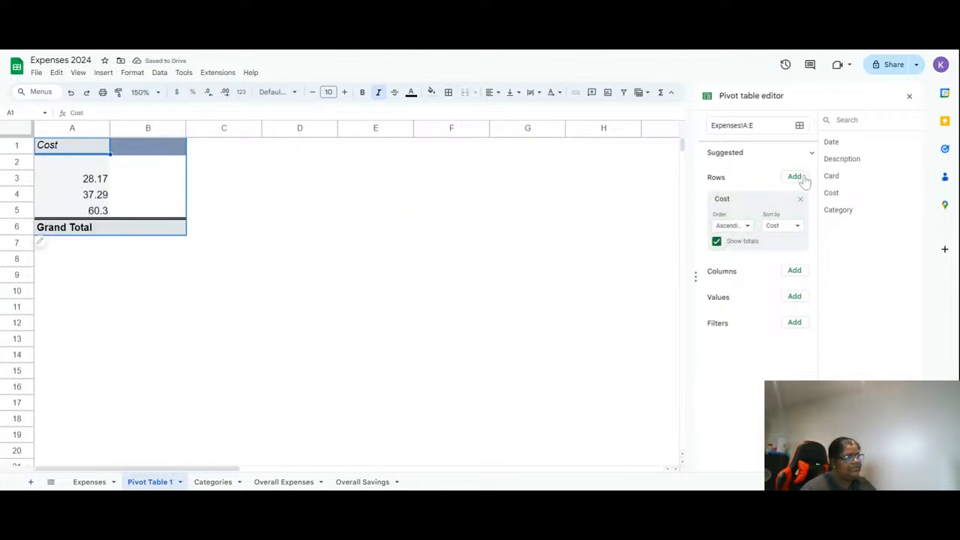
{"action": "left_click", "coordinate": [795, 177]}
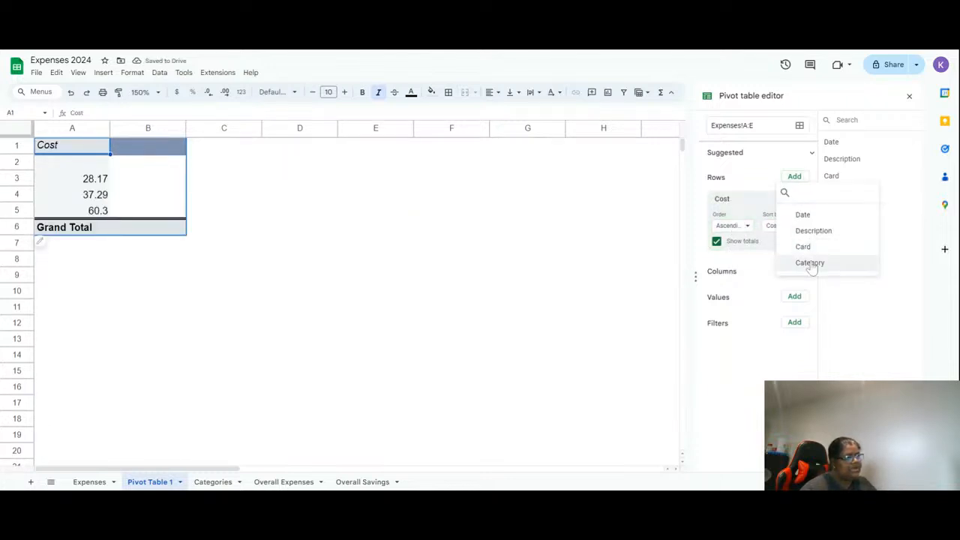
{"action": "left_click", "coordinate": [809, 263]}
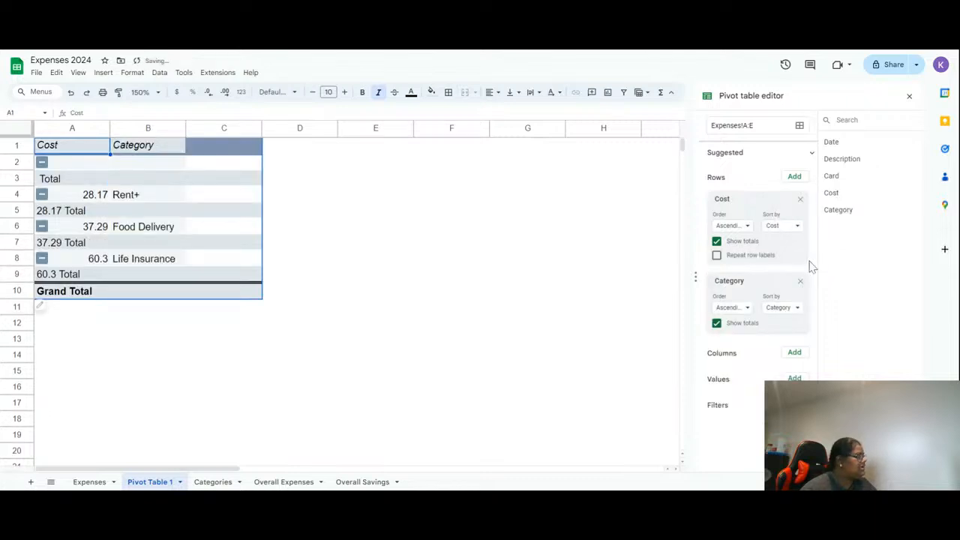
- Remove the Cost and Category row fields from the pivot table
{"action": "left_click", "coordinate": [741, 226]}
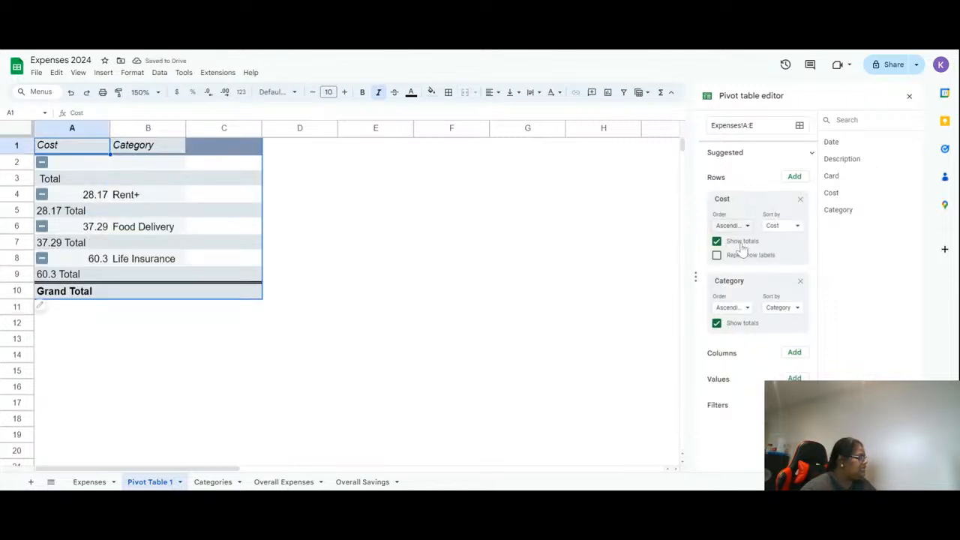
{"action": "left_click", "coordinate": [801, 282]}
{"action": "left_click", "coordinate": [800, 199]}
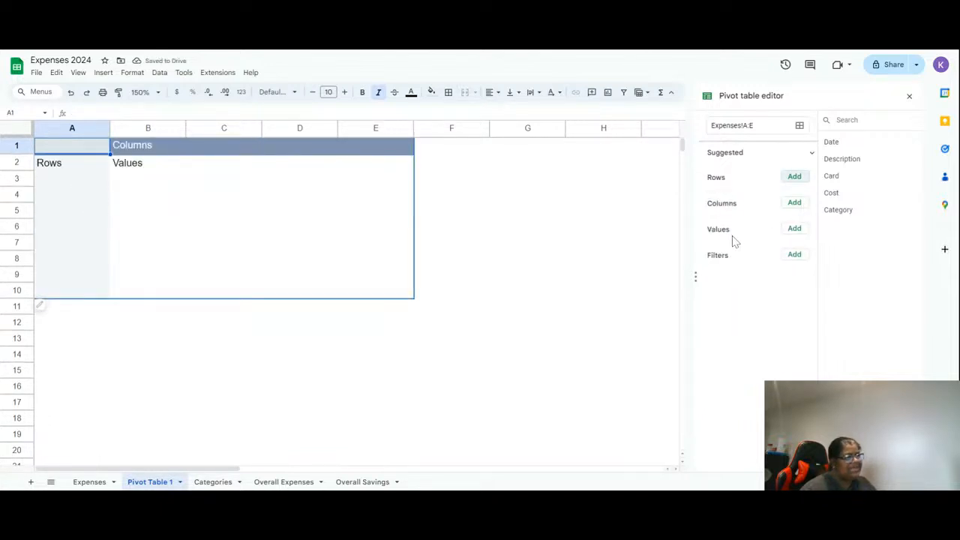
- Add Cost as a pivot table value summarized by SUM
{"action": "left_click", "coordinate": [801, 232]}
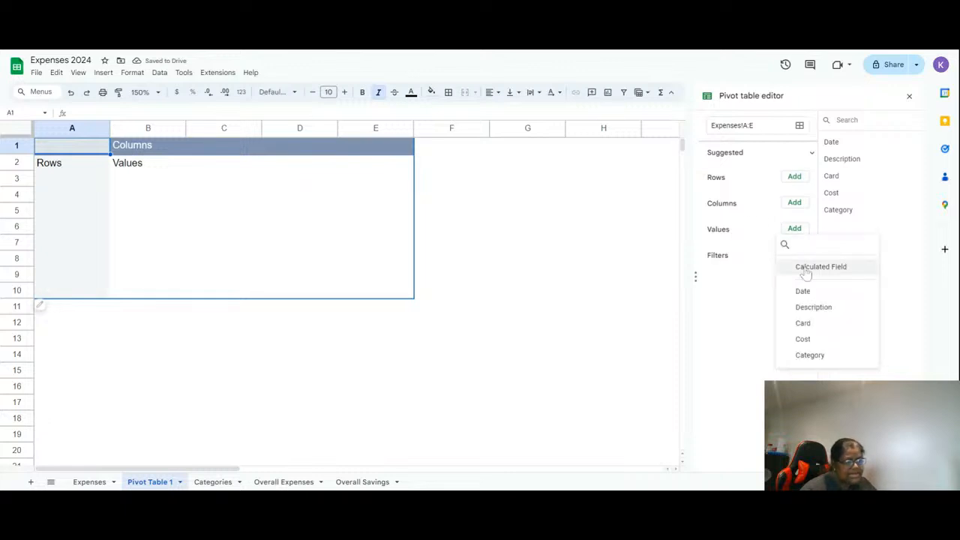
{"action": "left_click", "coordinate": [811, 339]}
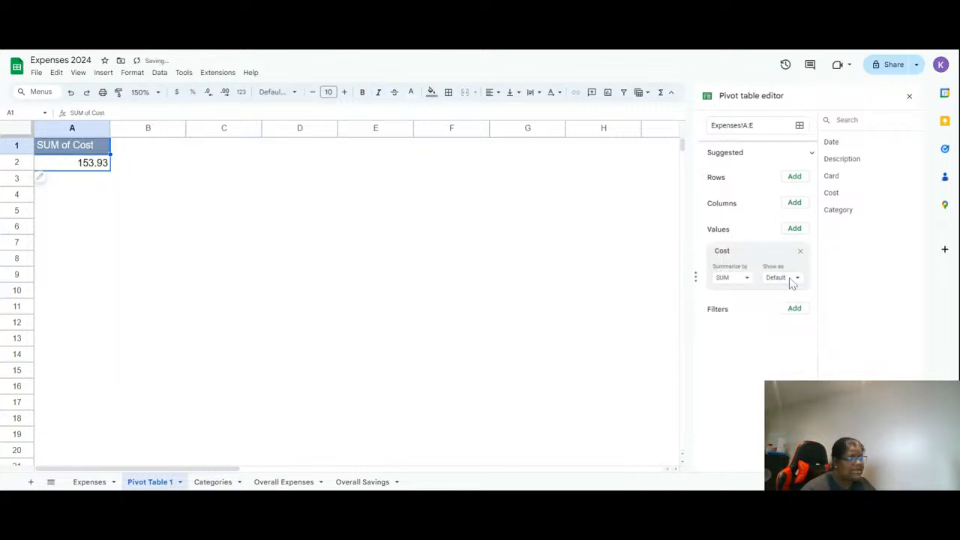
- Add Category as the pivot table's row field
{"action": "left_click", "coordinate": [793, 179]}
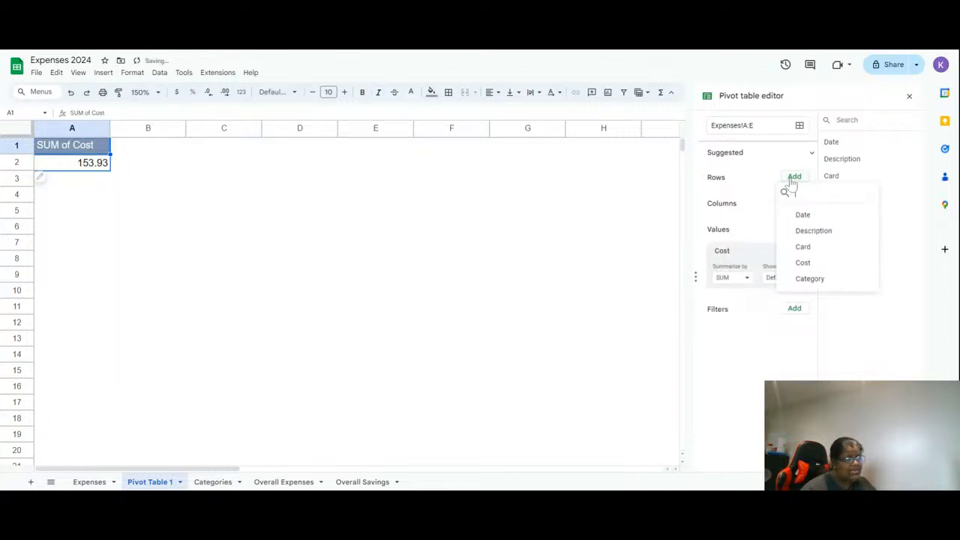
{"action": "left_click", "coordinate": [810, 279]}
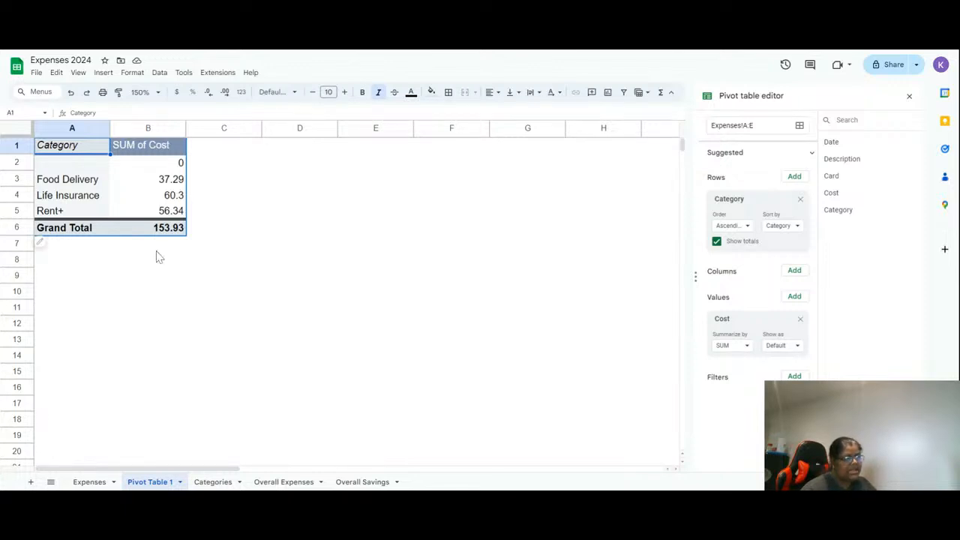
{"action": "left_click", "coordinate": [742, 225]}
{"action": "left_click", "coordinate": [739, 232]}
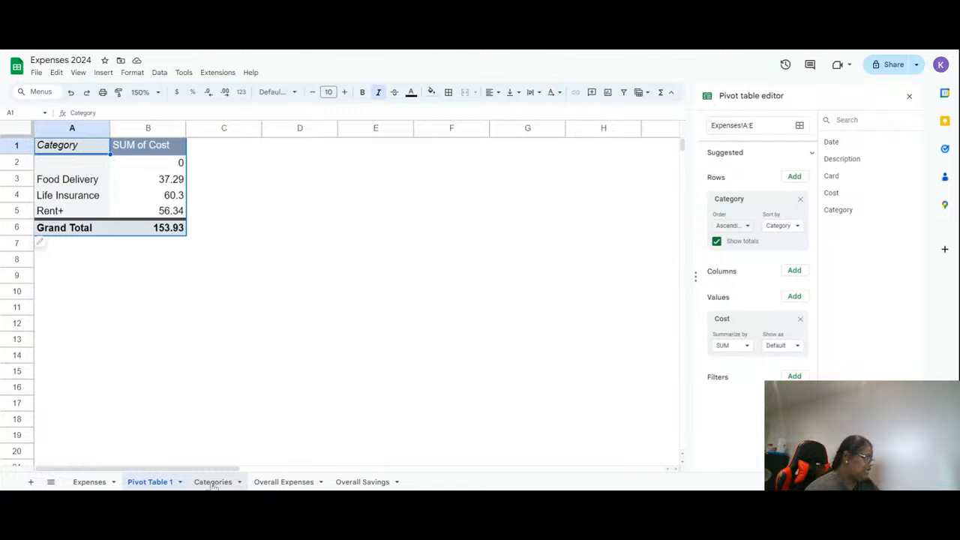
- On the Expenses sheet, enter the header Month in cell G1
{"action": "left_click", "coordinate": [82, 482]}
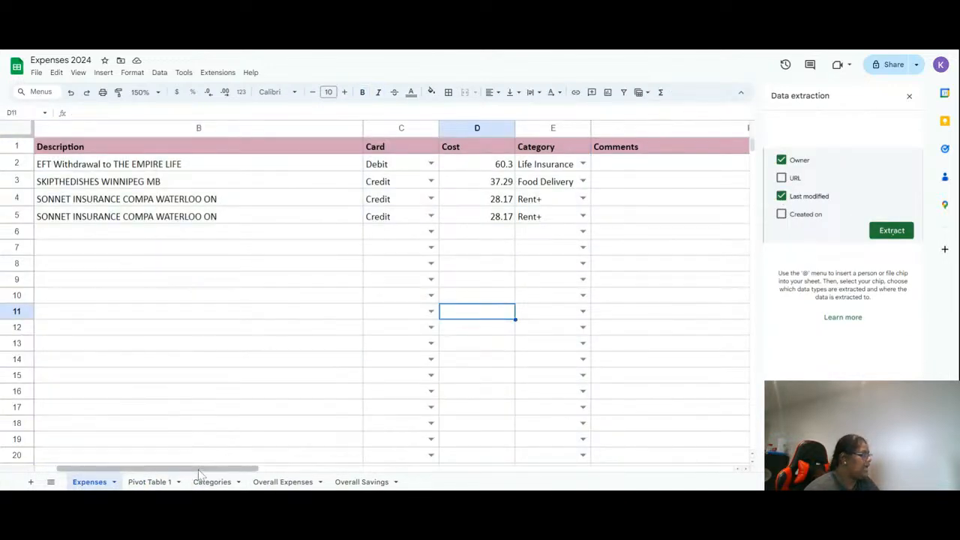
{"action": "left_click_drag", "start_coordinate": [241, 469], "coordinate": [403, 471]}
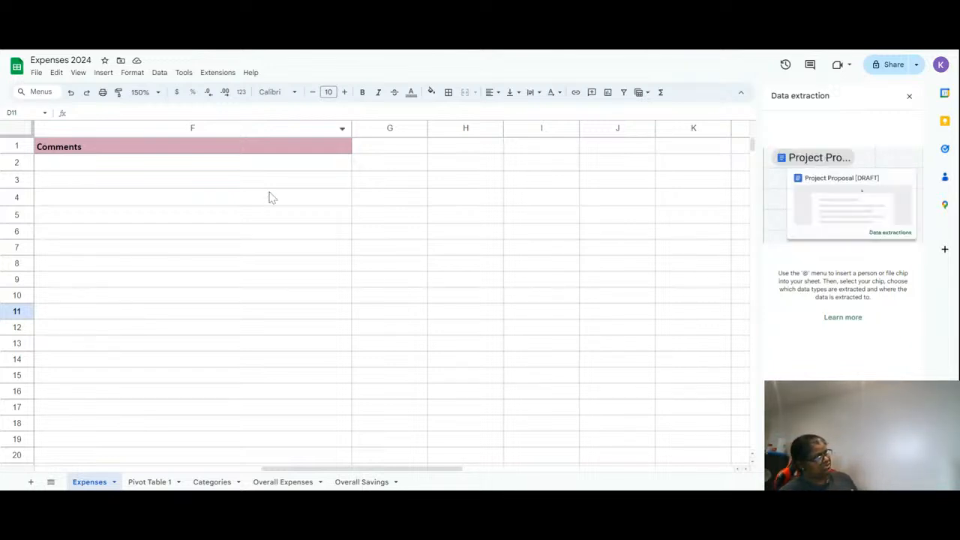
{"action": "left_click", "coordinate": [390, 149]}
{"action": "type", "text": "Month"}
{"action": "key", "text": "Return"}
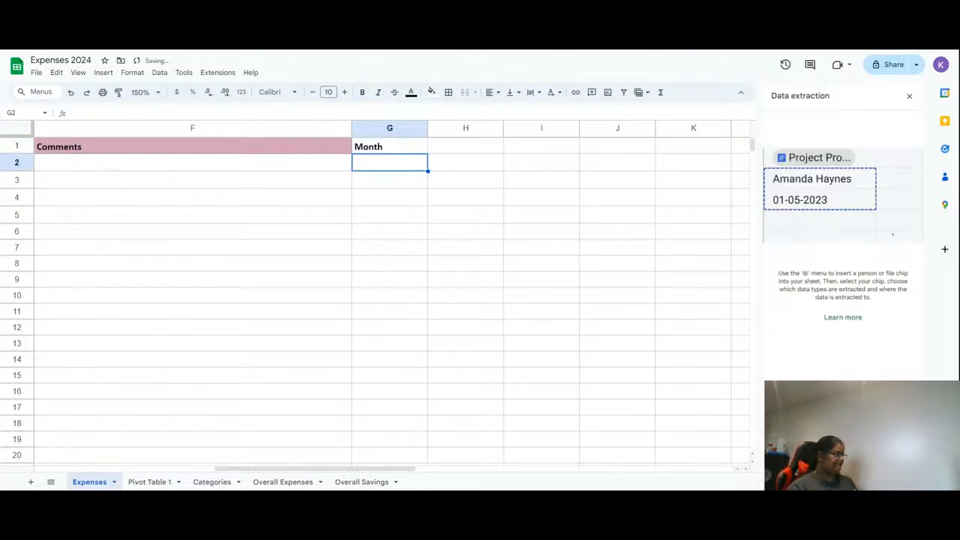
- Paste the formula =UPPER(TEXT(A3, "yyyymm, mmm-yyyy")) into cell G2
{"action": "type", "text": "=UPPER(TEXT(A2, \"yyyymm, mmm-yyyy\"))"}
{"action": "key", "text": "Return"}
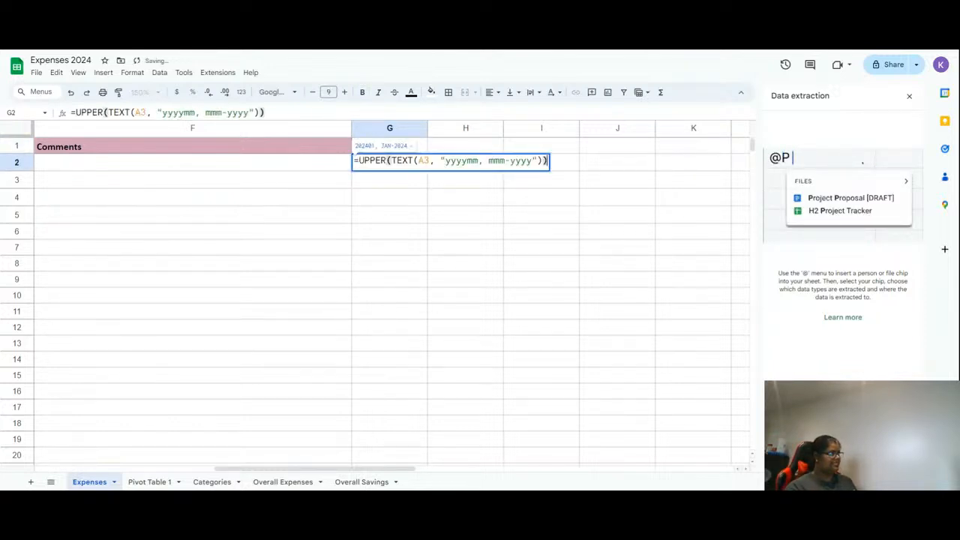
{"action": "key", "text": "Return"}
{"action": "key", "text": "Up"}
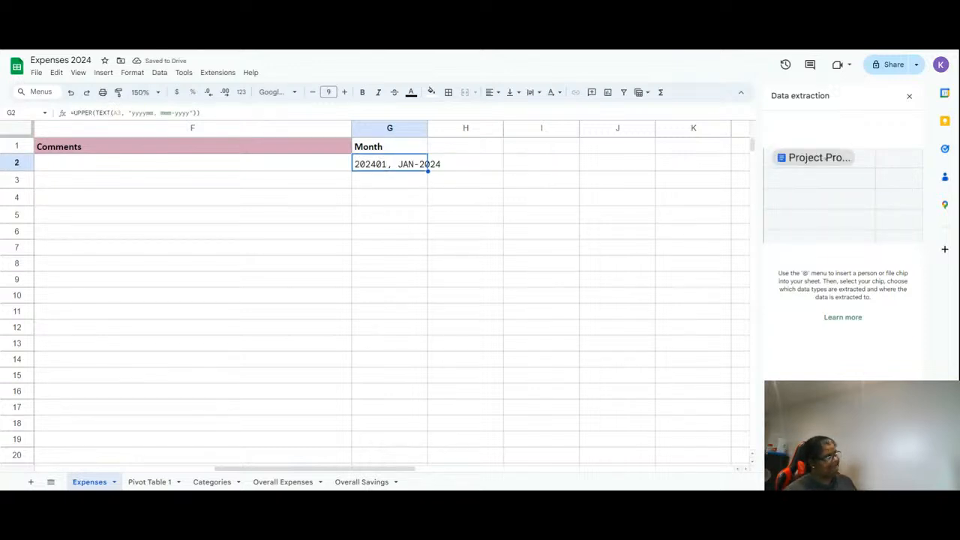
- Fill the Month formula down through row 4 and autofit column G's width
{"action": "left_click_drag", "start_coordinate": [428, 170], "coordinate": [427, 448]}
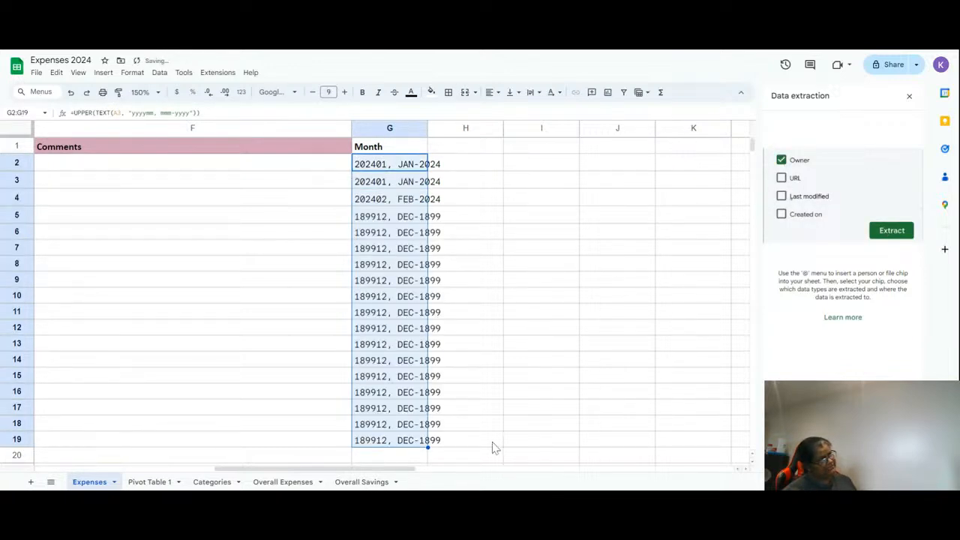
{"action": "key", "text": "ctrl+z"}
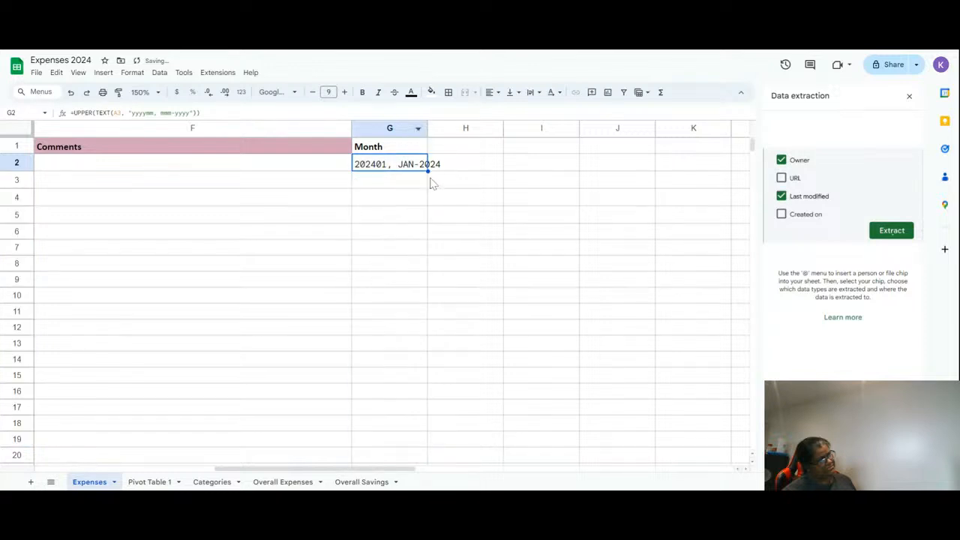
{"action": "left_click_drag", "start_coordinate": [427, 171], "coordinate": [429, 219]}
{"action": "left_click", "coordinate": [407, 217]}
{"action": "key", "text": "Delete"}
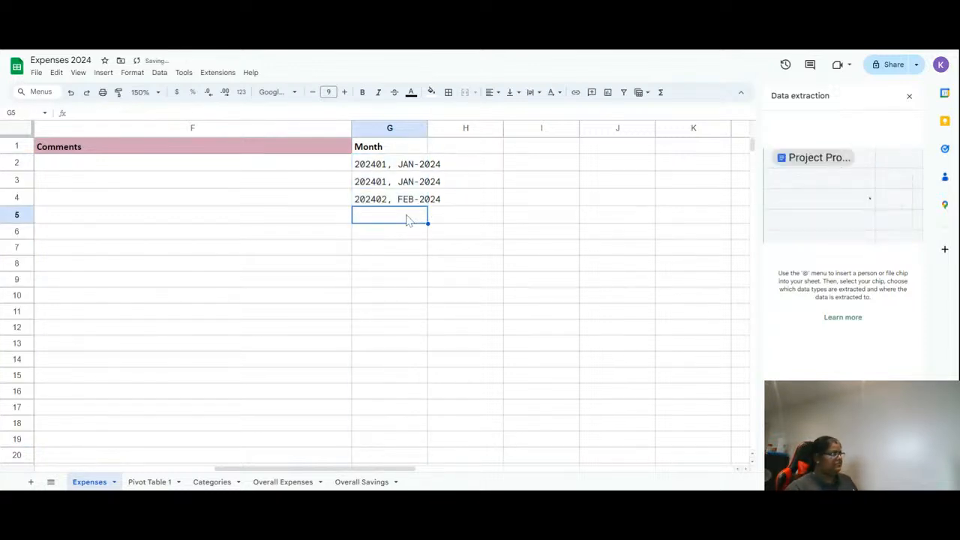
{"action": "double_click", "coordinate": [429, 129]}
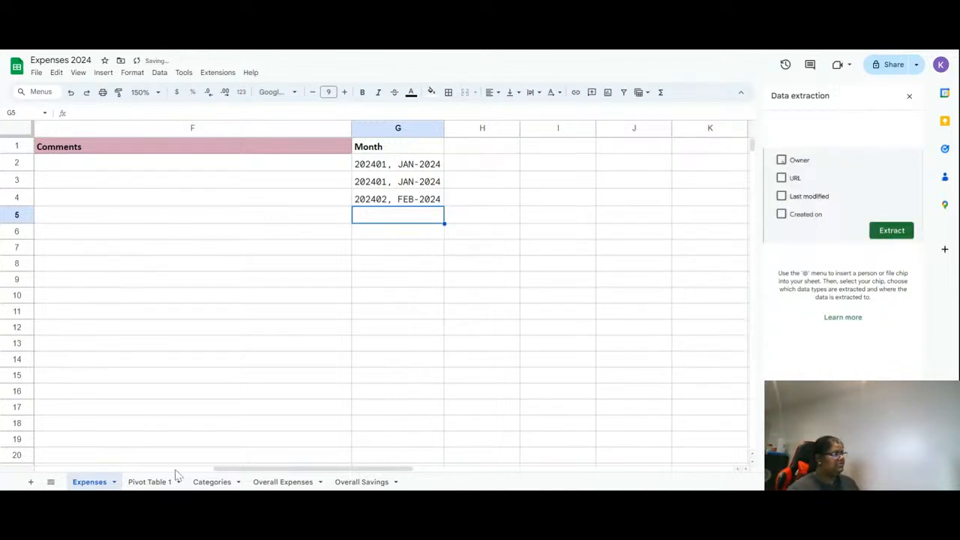
- Change the pivot table's data range to Expenses!A:F
{"action": "left_click", "coordinate": [210, 484]}
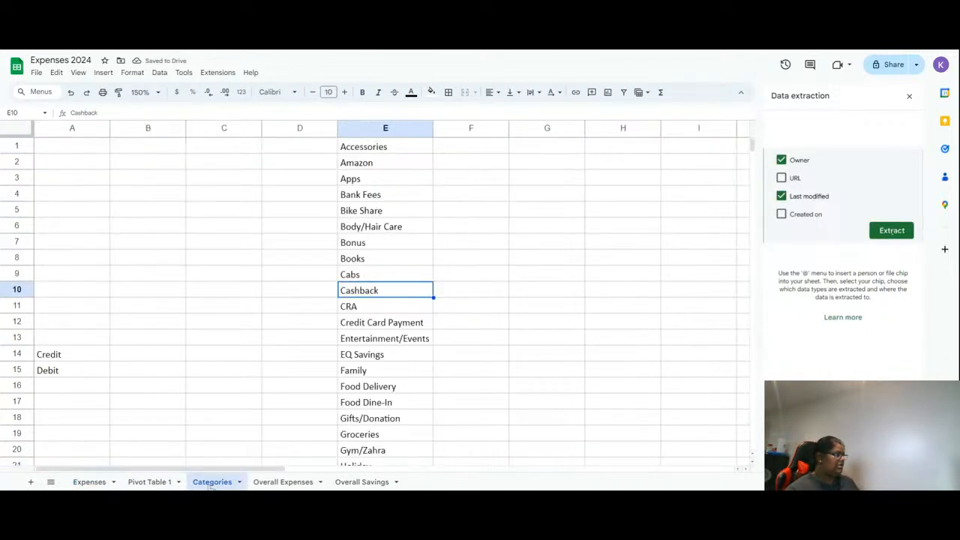
{"action": "left_click", "coordinate": [154, 483]}
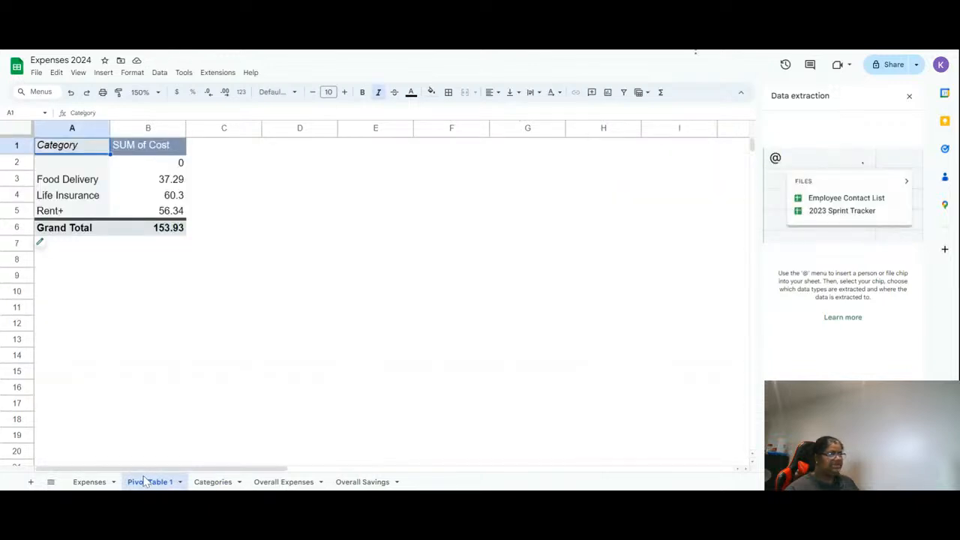
{"action": "left_click", "coordinate": [44, 251]}
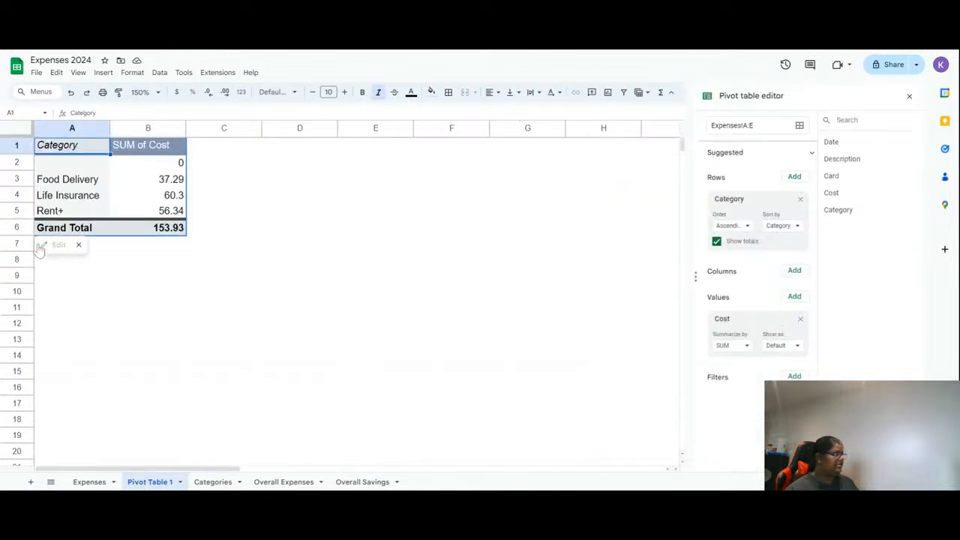
{"action": "left_click", "coordinate": [753, 125]}
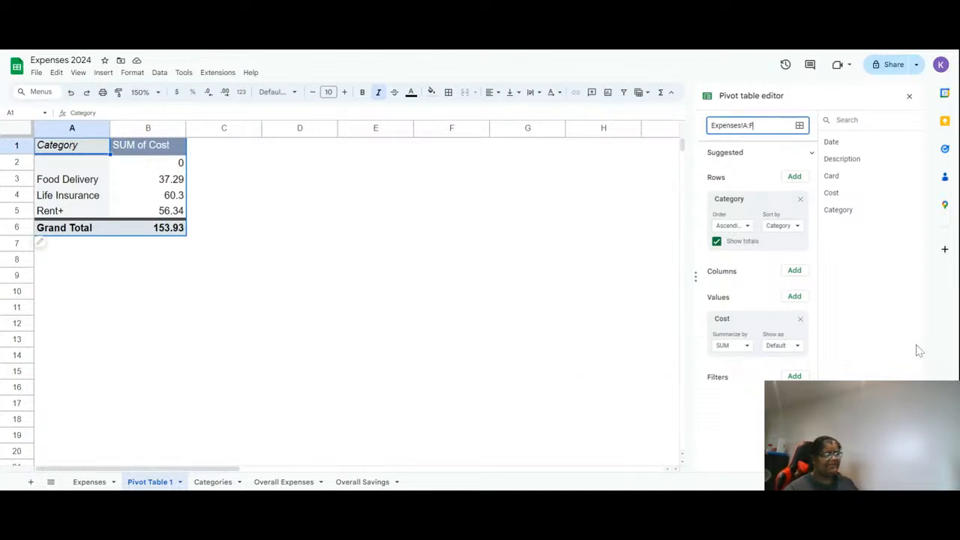
{"action": "key", "text": "Return"}
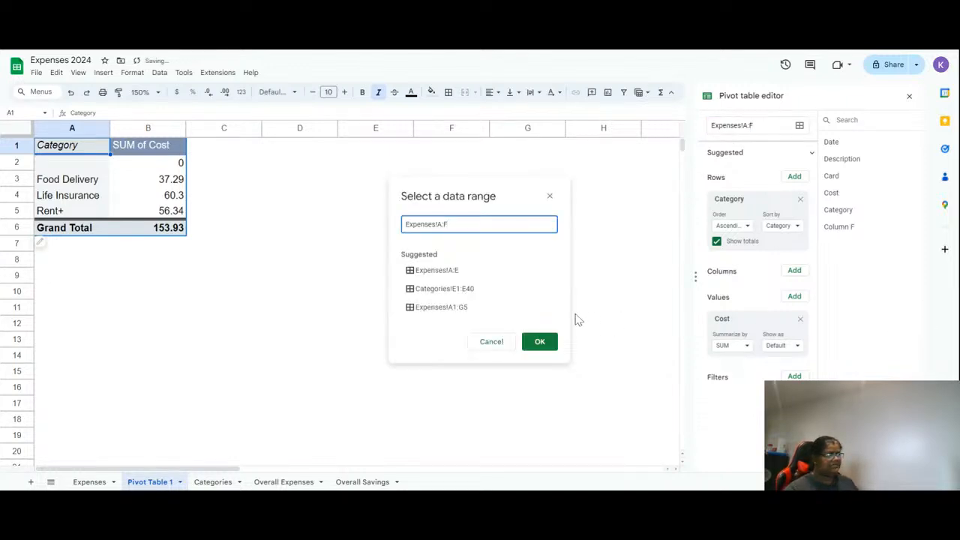
{"action": "left_click", "coordinate": [491, 342]}
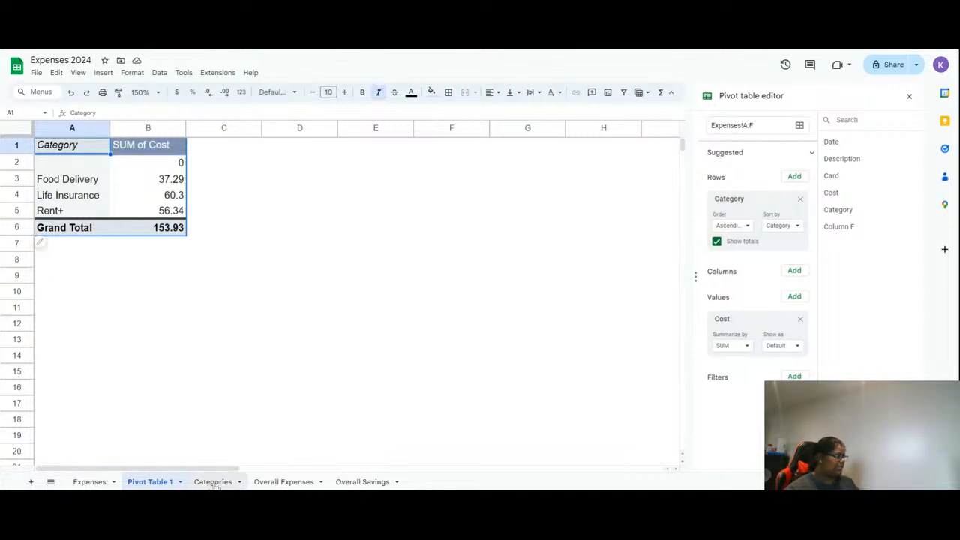
{"action": "left_click", "coordinate": [90, 482]}
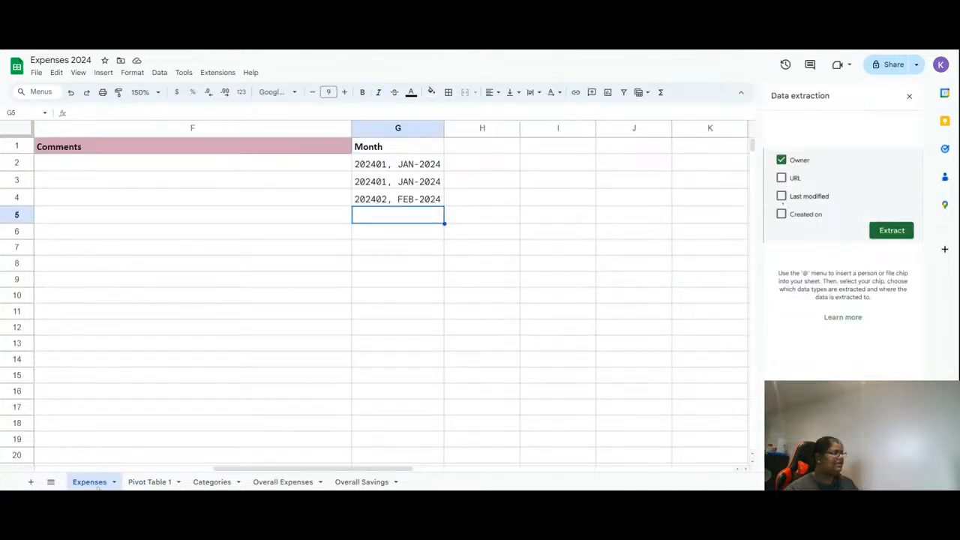
{"action": "left_click", "coordinate": [142, 483]}
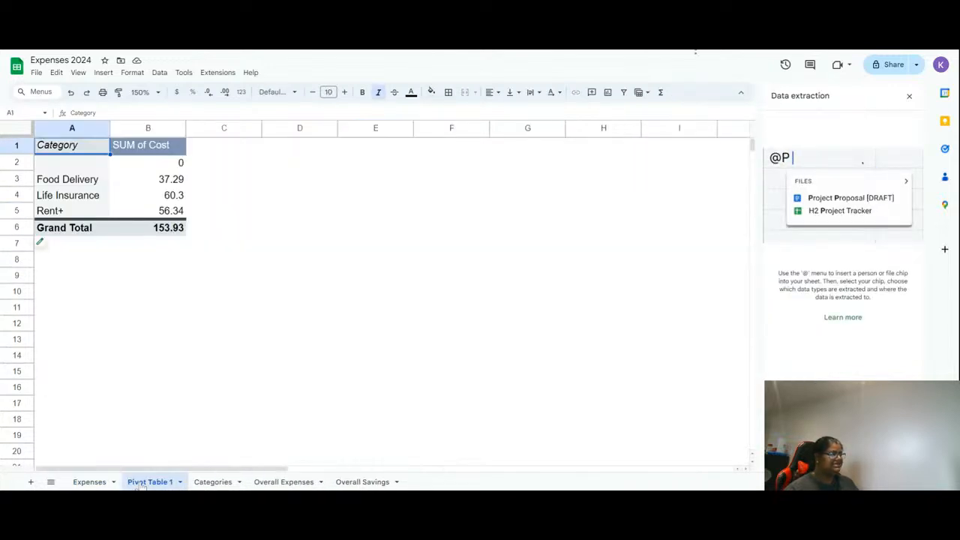
{"action": "left_click", "coordinate": [212, 483]}
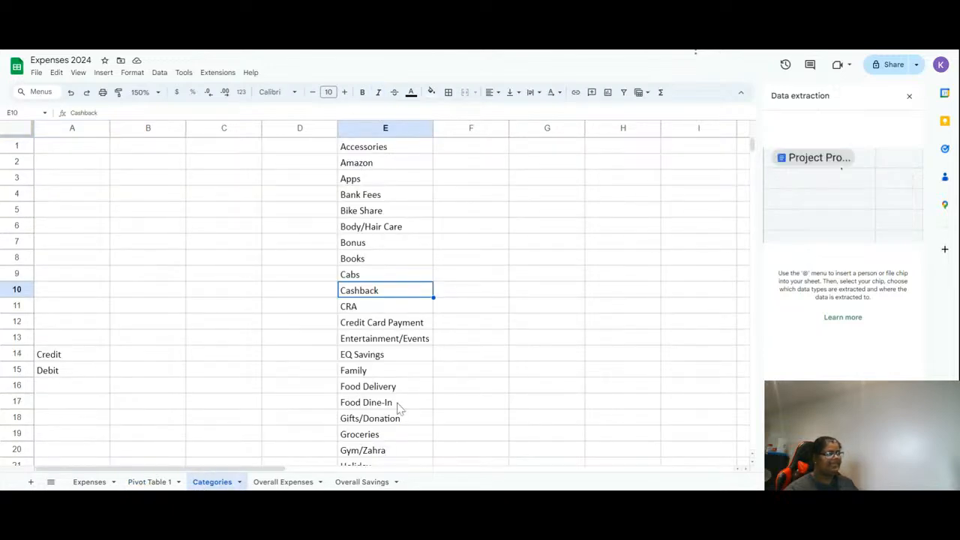
{"action": "left_click", "coordinate": [149, 482]}
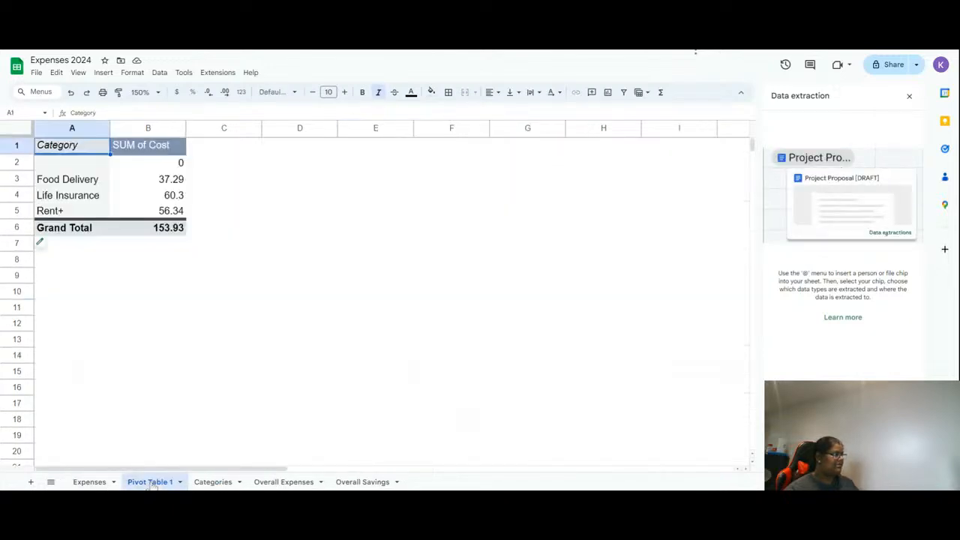
- Change the pivot table's data range to Expenses!A:G
{"action": "left_click", "coordinate": [47, 244]}
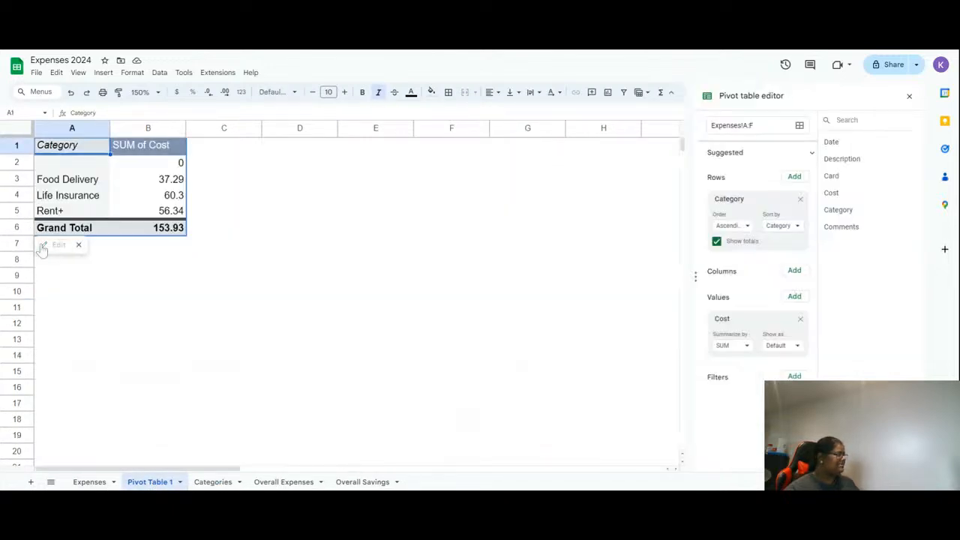
{"action": "key", "text": "BackSpace"}
{"action": "type", "text": "G"}
{"action": "key", "text": "Return"}
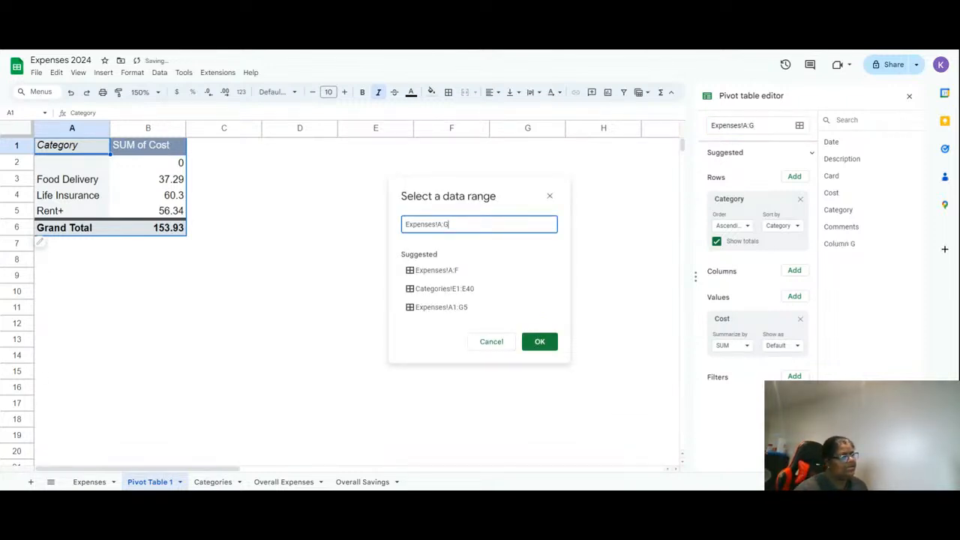
{"action": "left_click", "coordinate": [490, 348]}
- Select columns A to G on the Expenses sheet as the pivot table's data range
{"action": "left_click", "coordinate": [799, 126]}
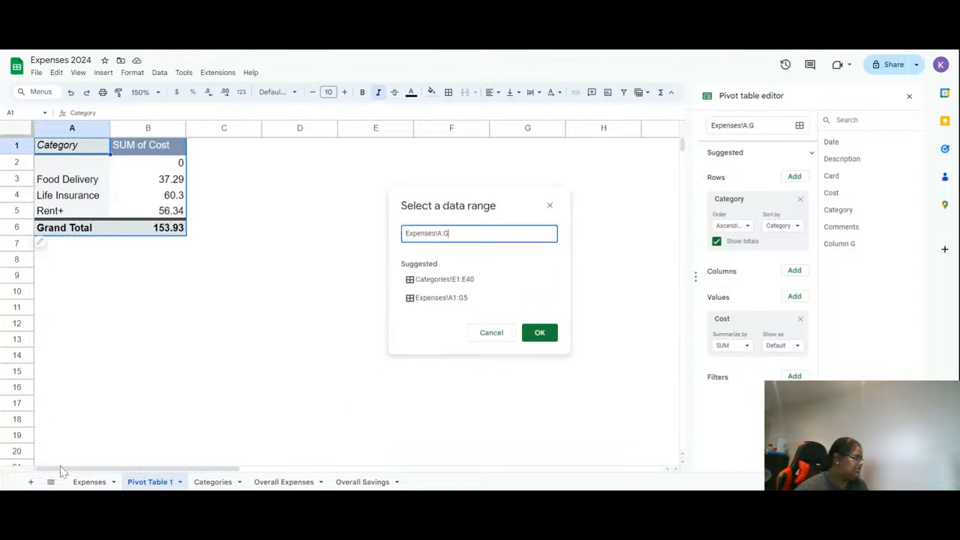
{"action": "left_click", "coordinate": [81, 484]}
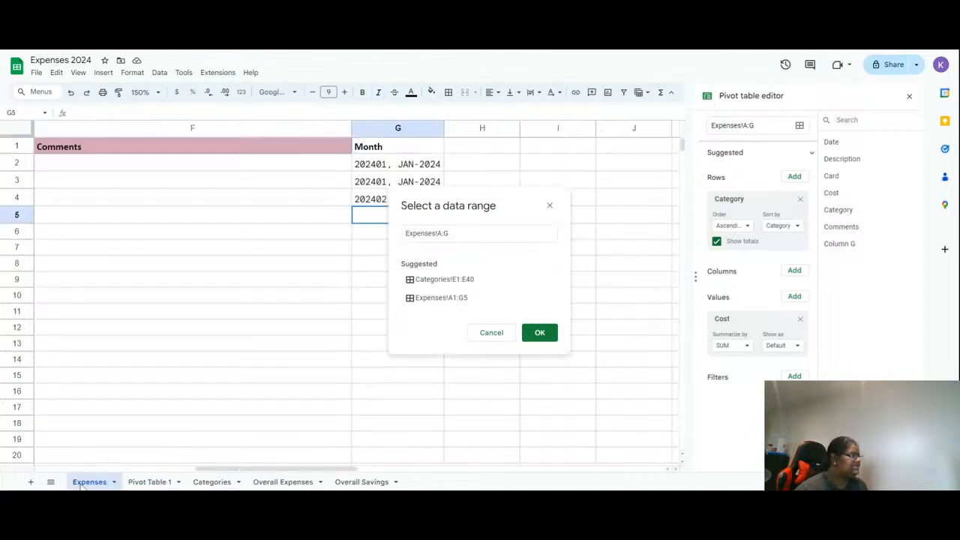
{"action": "left_click_drag", "start_coordinate": [208, 470], "coordinate": [15, 465]}
{"action": "left_click", "coordinate": [66, 128]}
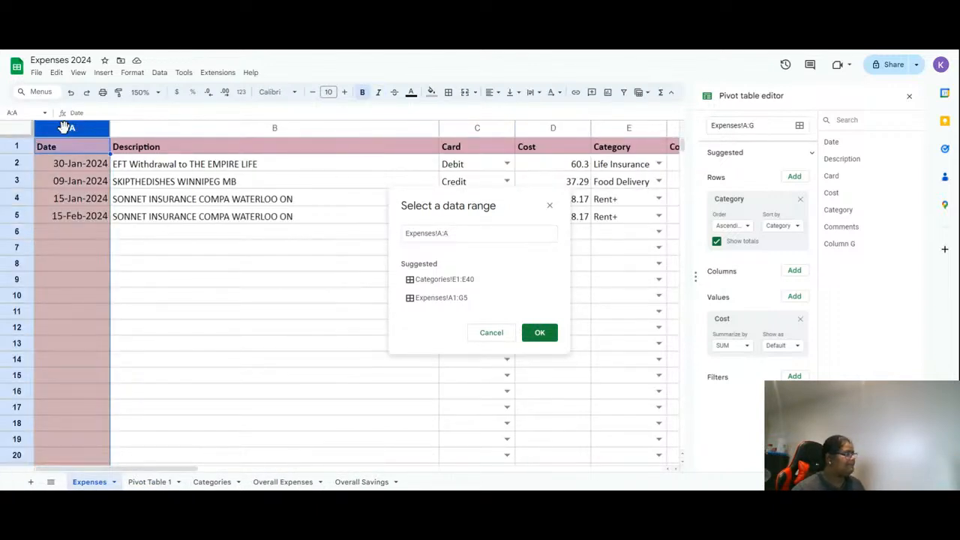
{"action": "key", "text": "shift+Right"}
{"action": "key", "text": "shift+Right"}
{"action": "key", "text": "shift+Right"}
{"action": "key", "text": "shift+Right"}
{"action": "key", "text": "shift+Right"}
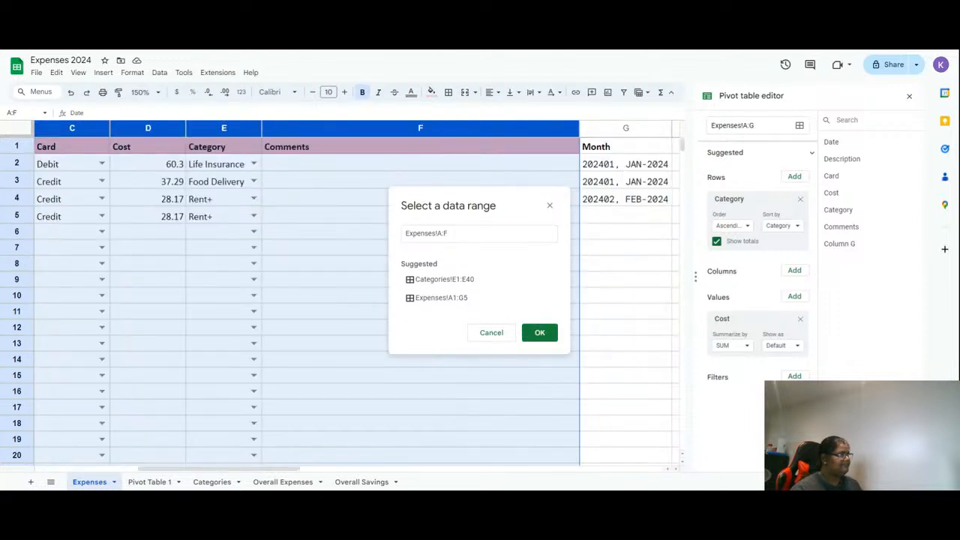
{"action": "key", "text": "shift+Right"}
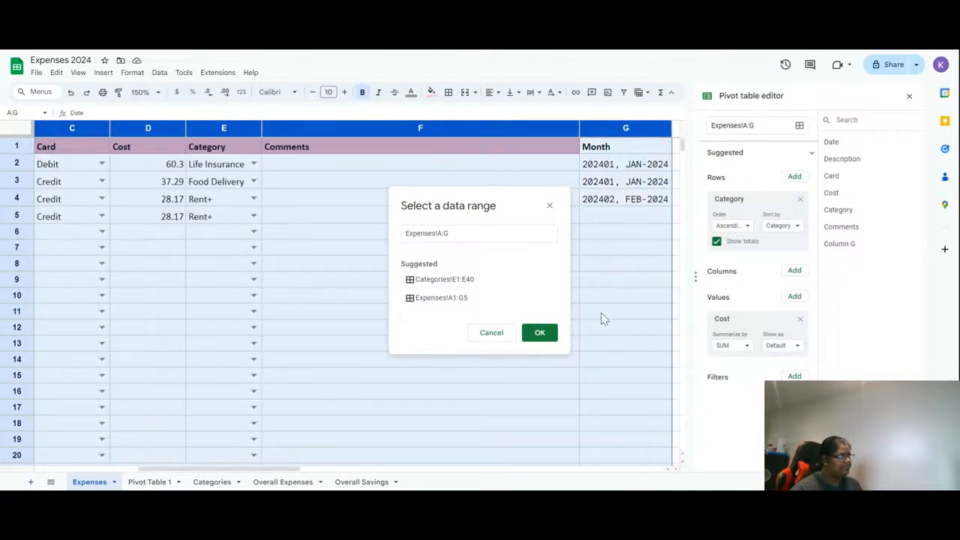
{"action": "left_click", "coordinate": [545, 332]}
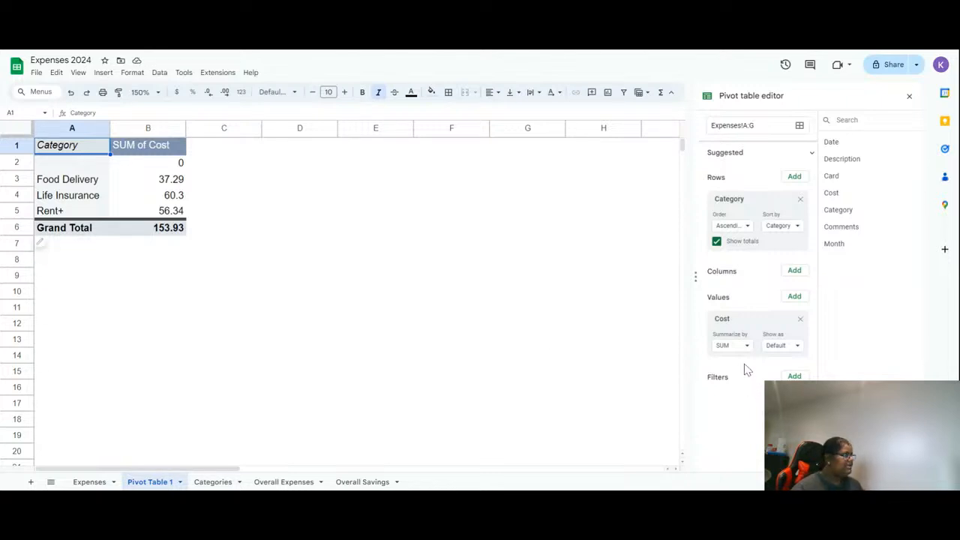
- Add Month as the pivot table's column field and widen columns C and D to fit the month headers
{"action": "left_click", "coordinate": [794, 271]}
{"action": "left_click", "coordinate": [810, 388]}
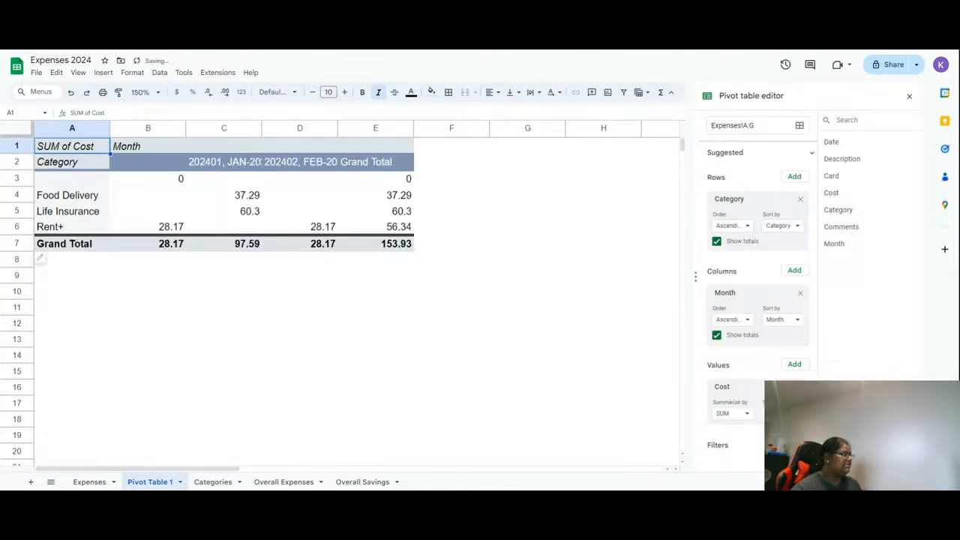
{"action": "left_click_drag", "start_coordinate": [261, 128], "coordinate": [275, 128]}
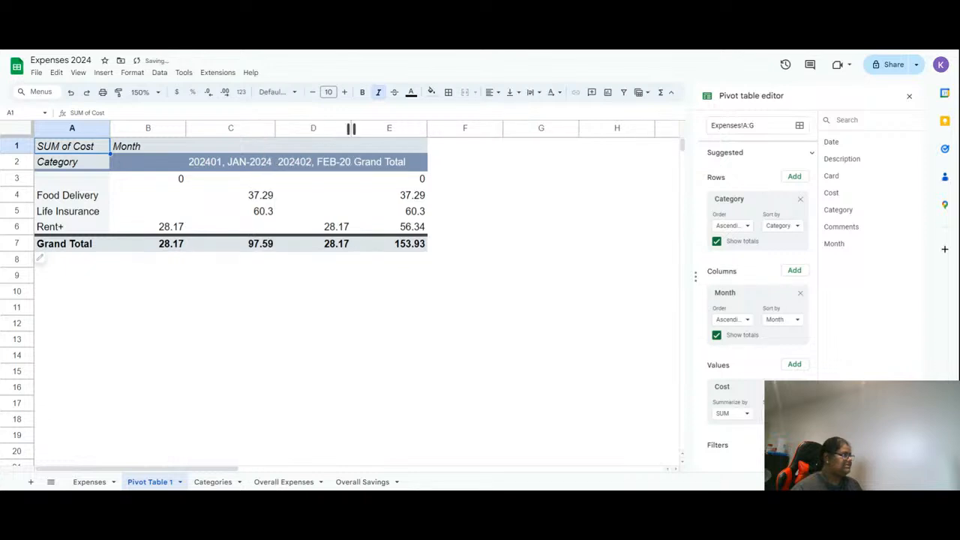
{"action": "left_click_drag", "start_coordinate": [351, 128], "coordinate": [365, 129]}
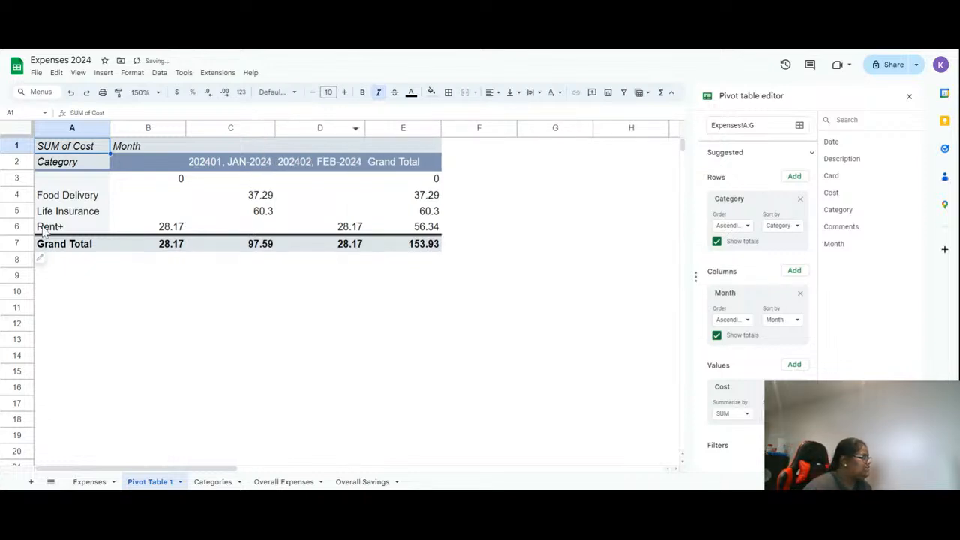
{"action": "left_click", "coordinate": [21, 227]}
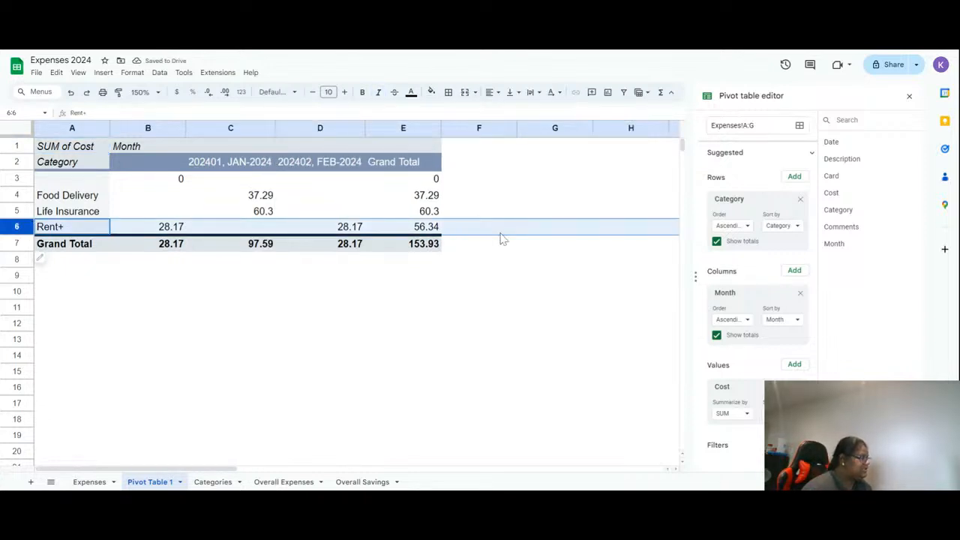
{"action": "left_click", "coordinate": [435, 229]}
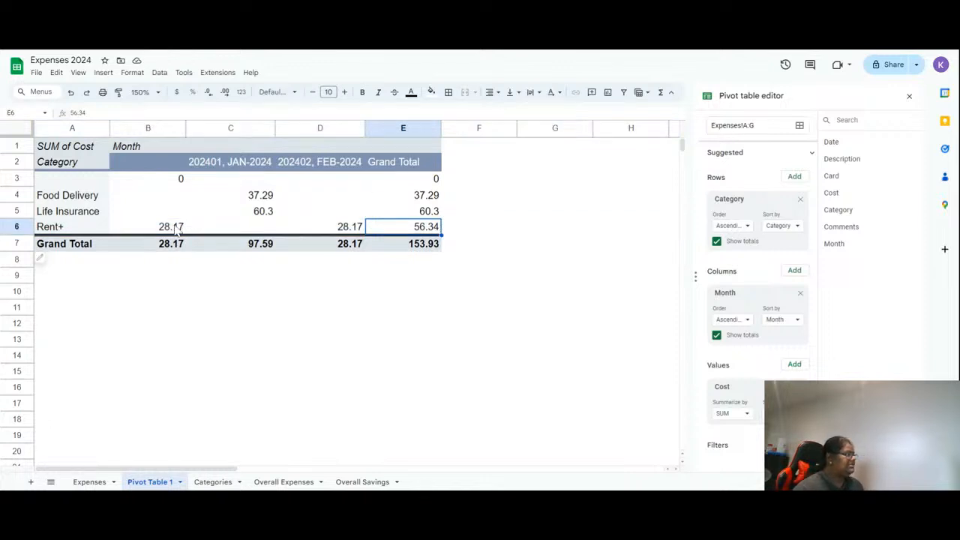
- Autofit the width of column B in the pivot table to its contents
{"action": "left_click", "coordinate": [179, 228]}
{"action": "left_click", "coordinate": [353, 230]}
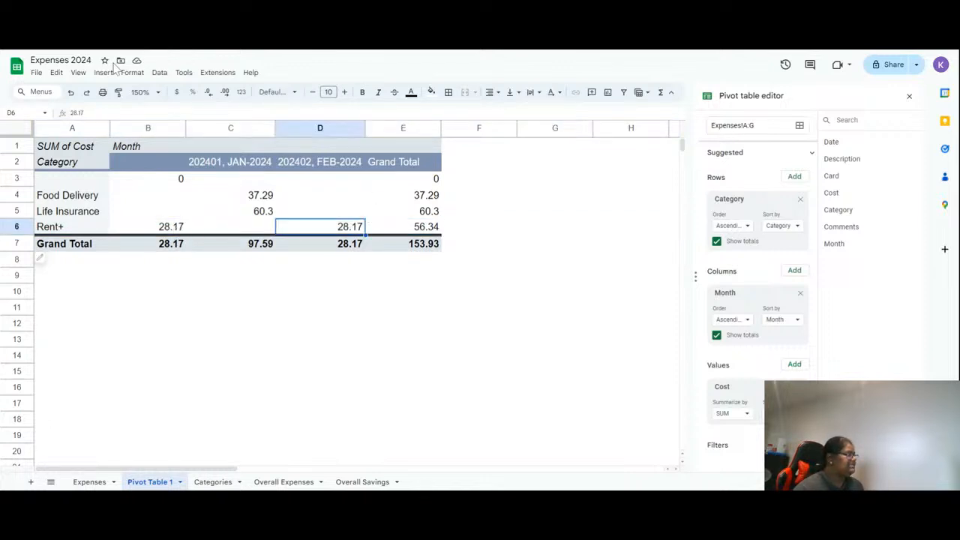
{"action": "double_click", "coordinate": [186, 129]}
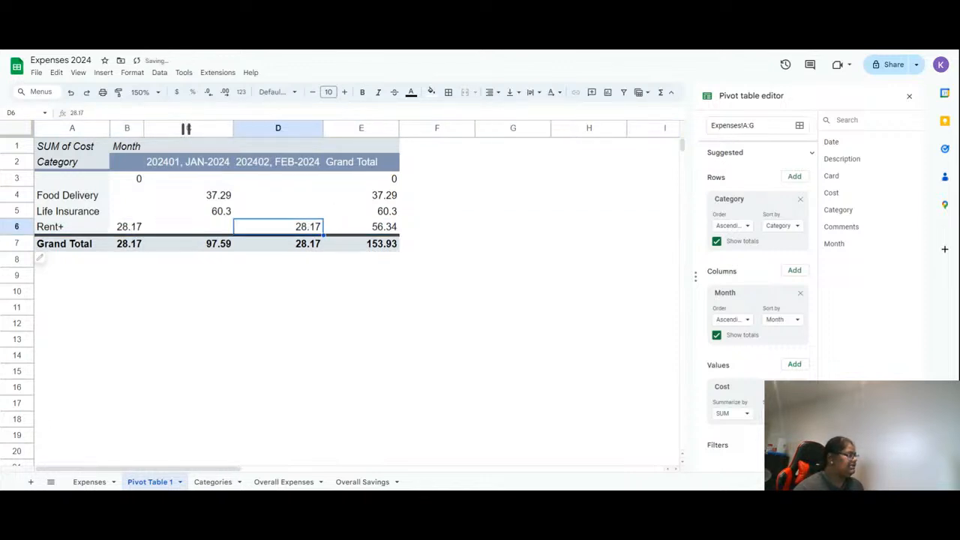
{"action": "left_click", "coordinate": [135, 180]}
{"action": "left_click", "coordinate": [85, 183]}
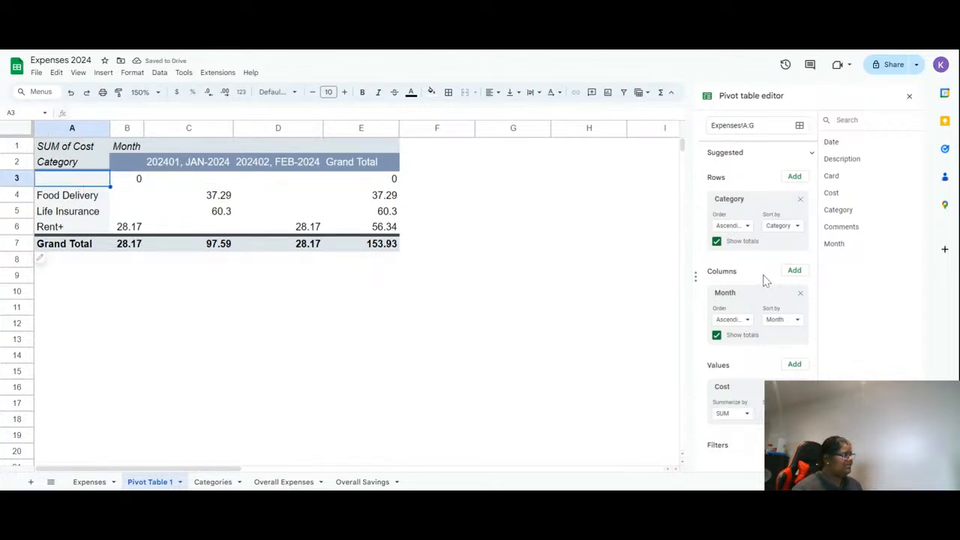
- On the Expenses sheet, extend the Month formula from G4 down to G5
{"action": "left_click", "coordinate": [79, 482]}
{"action": "left_click", "coordinate": [397, 382]}
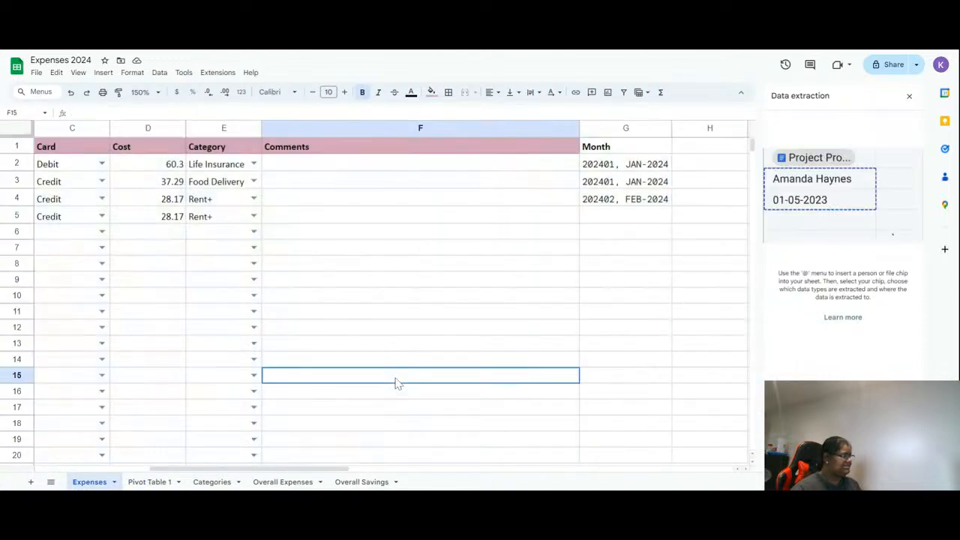
{"action": "mouse_move", "coordinate": [218, 470]}
{"action": "left_mouse_down"}
{"action": "mouse_move", "coordinate": [28, 484]}
{"action": "mouse_move", "coordinate": [227, 481]}
{"action": "left_mouse_up"}
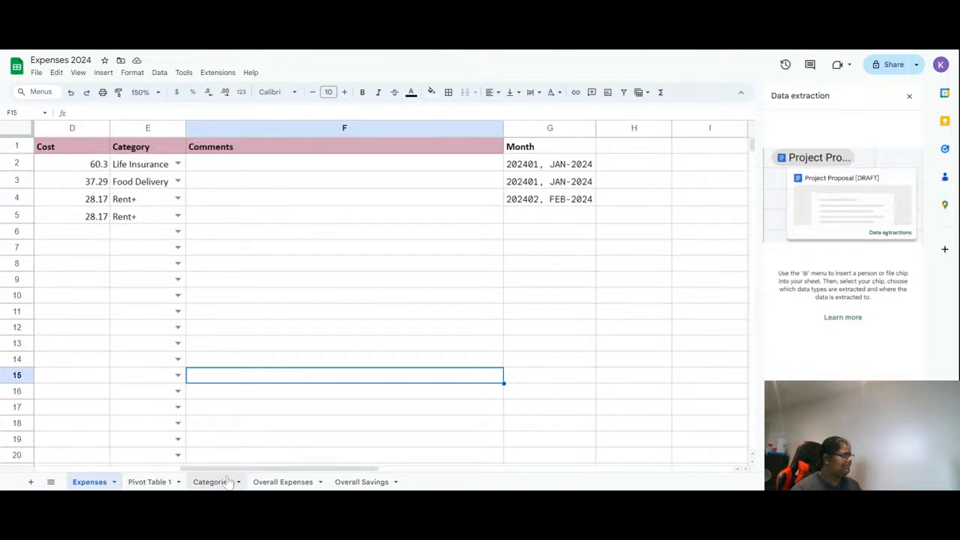
{"action": "left_click", "coordinate": [554, 205]}
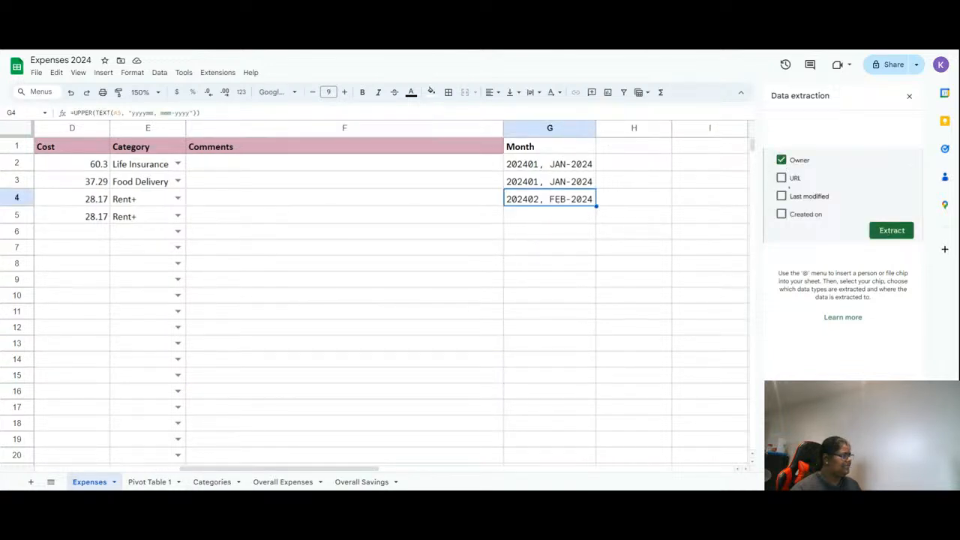
{"action": "left_click_drag", "start_coordinate": [596, 206], "coordinate": [596, 223]}
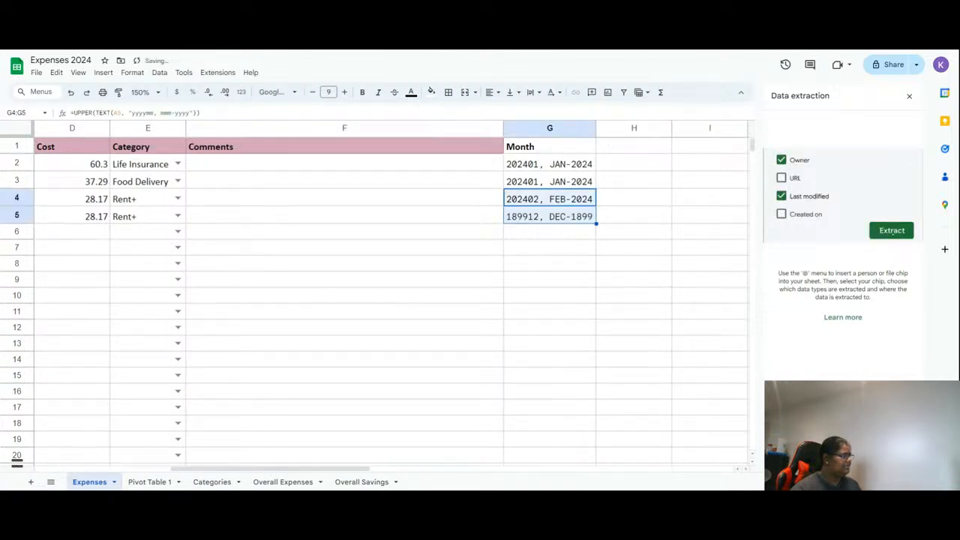
- Examine the Month formulas in column G and which date cells each one references
{"action": "left_click", "coordinate": [96, 470]}
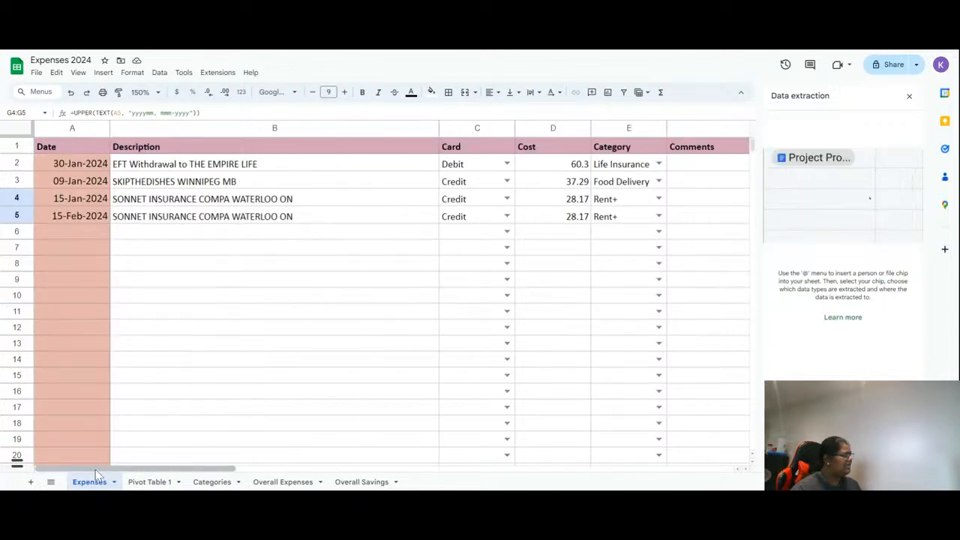
{"action": "left_click", "coordinate": [60, 216]}
{"action": "left_click", "coordinate": [252, 221]}
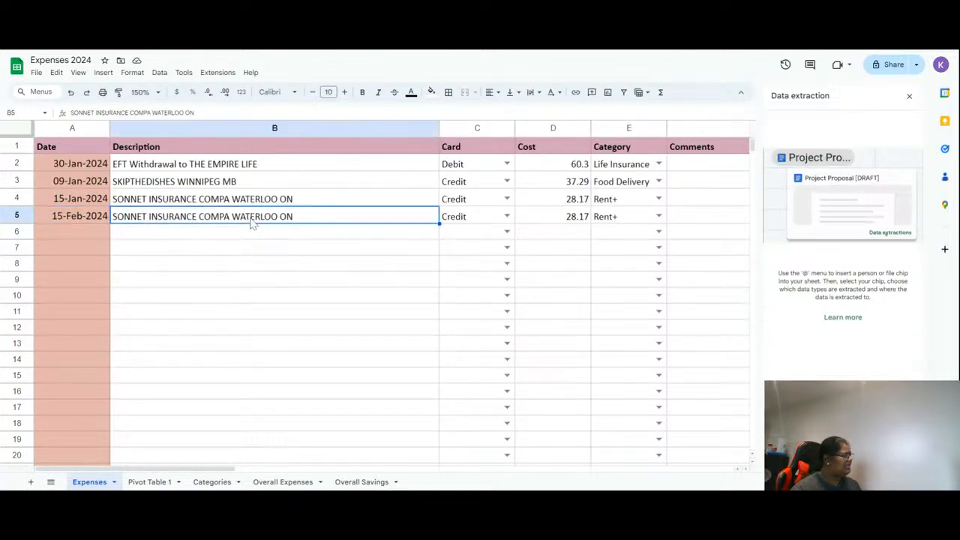
{"action": "key", "text": "Right"}
{"action": "key", "text": "Right"}
{"action": "key", "text": "Right"}
{"action": "key", "text": "Right"}
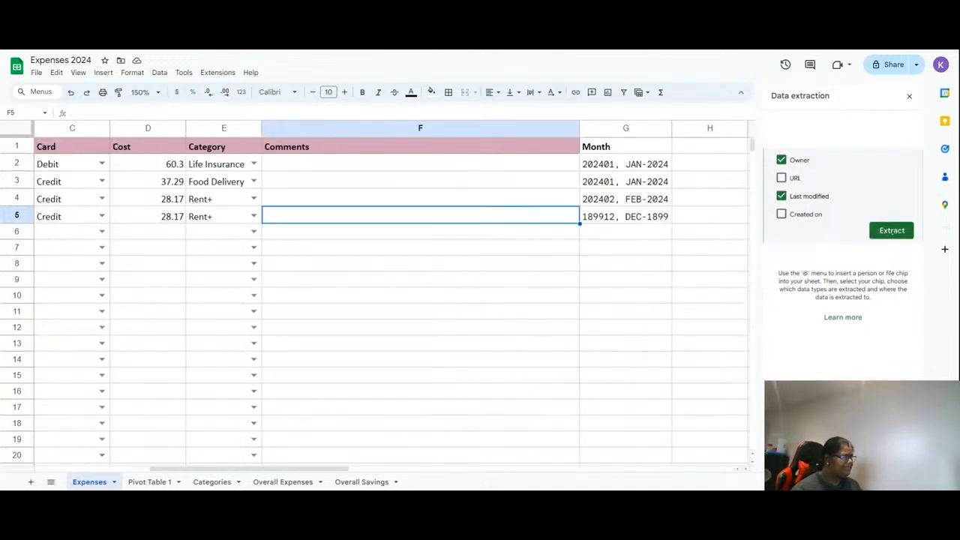
{"action": "key", "text": "Right"}
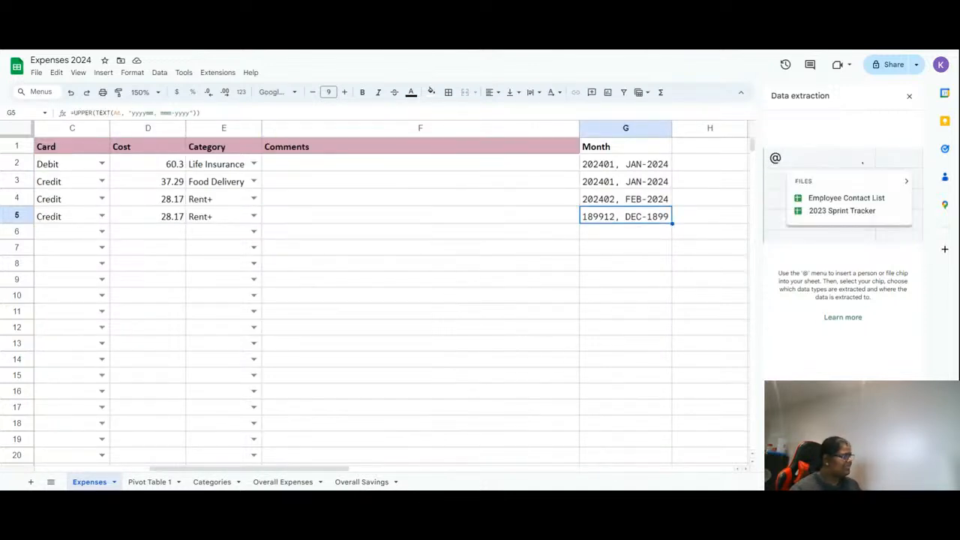
{"action": "key", "text": "Up"}
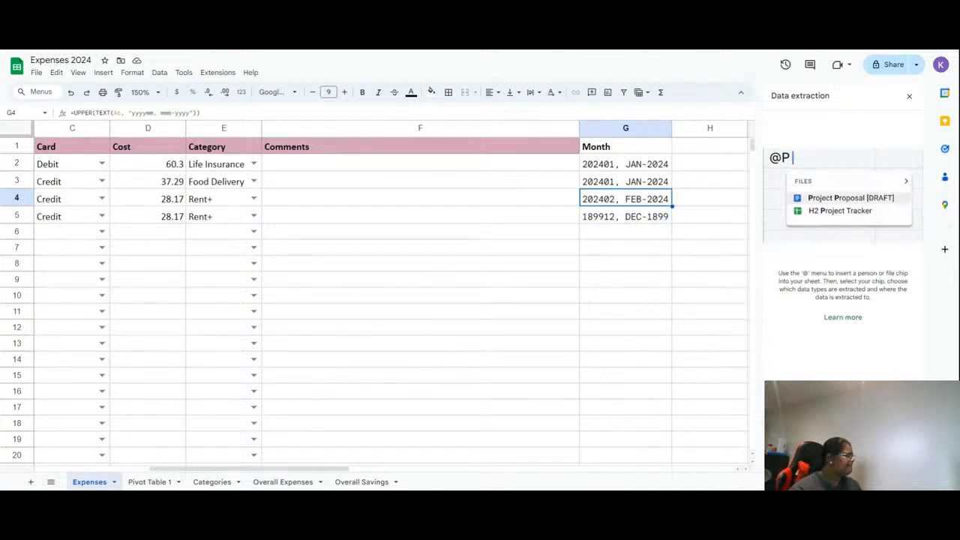
{"action": "key", "text": "Up"}
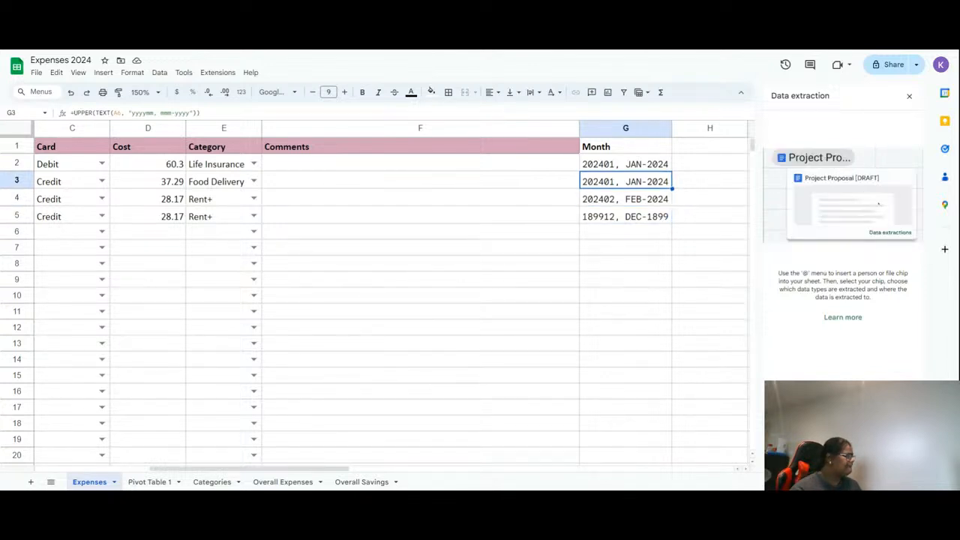
{"action": "key", "text": "Up"}
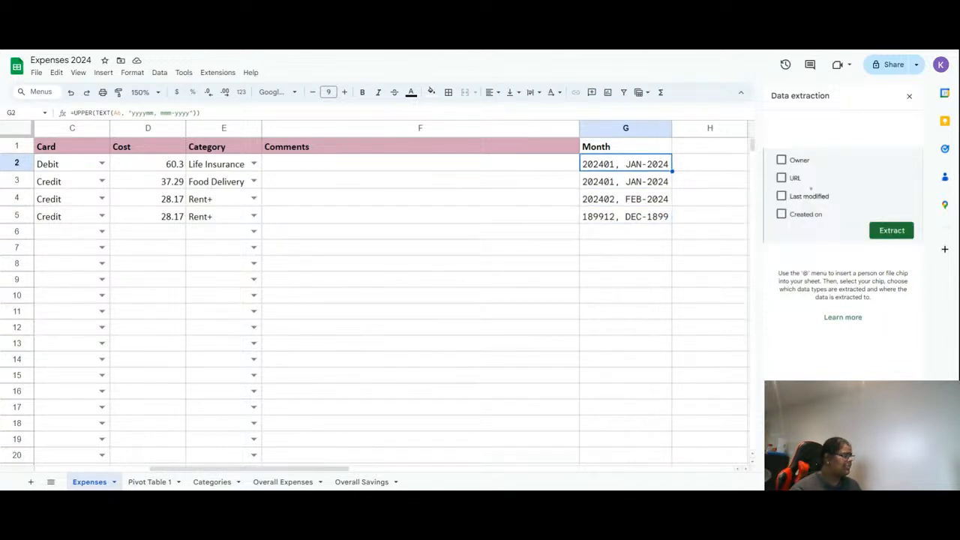
{"action": "right_click", "coordinate": [247, 216]}
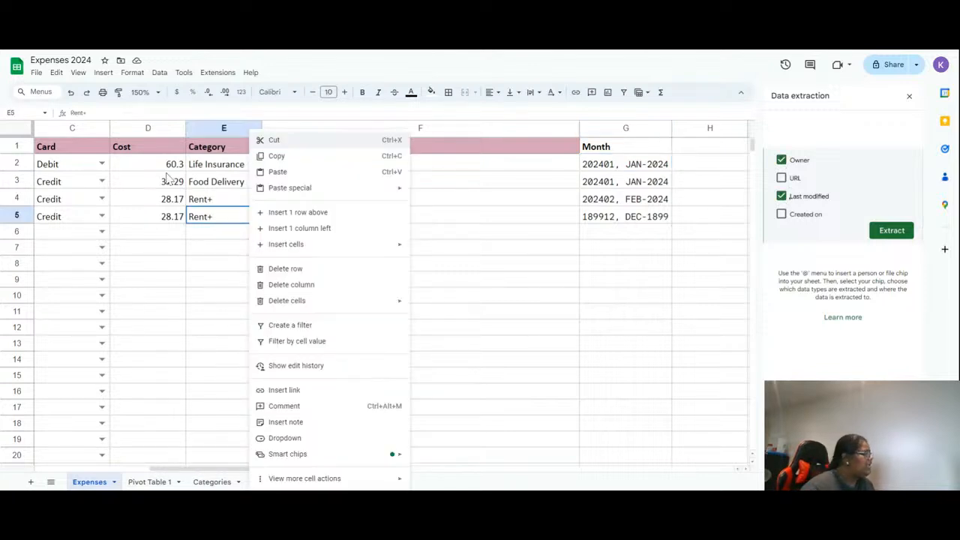
{"action": "key", "text": "Escape"}
- Change G2's Month formula to reference A2 and fill it down through G5
{"action": "left_click", "coordinate": [659, 165]}
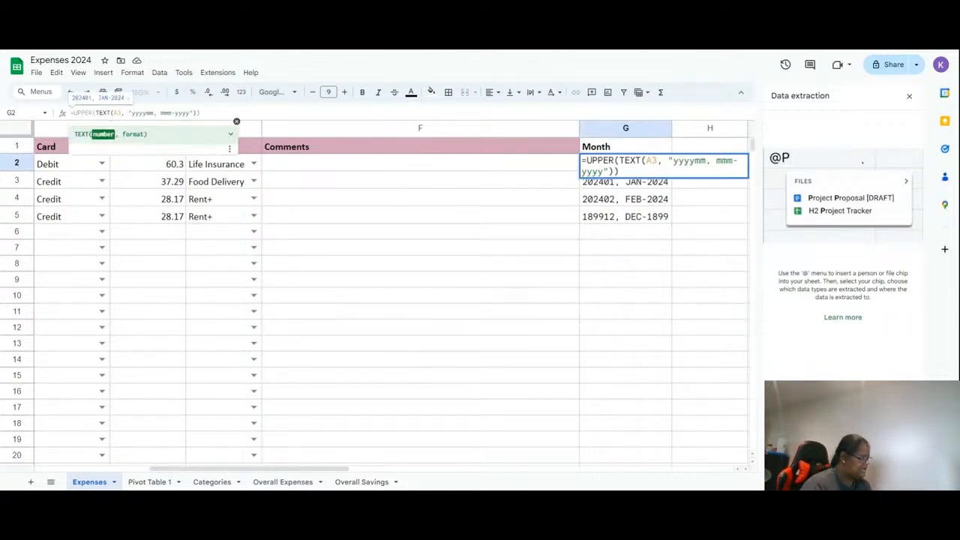
{"action": "key", "text": "BackSpace"}
{"action": "type", "text": "2"}
{"action": "key", "text": "Return"}
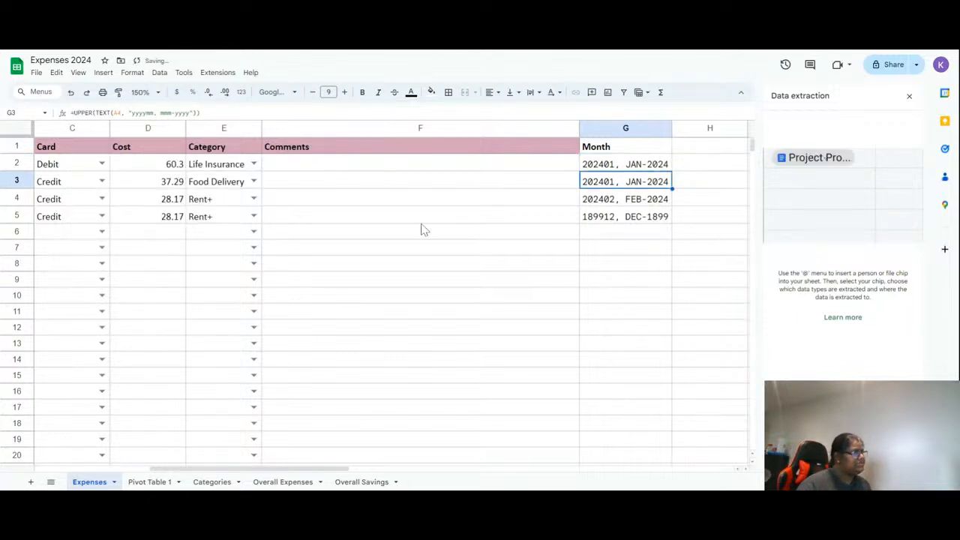
{"action": "left_click", "coordinate": [636, 171]}
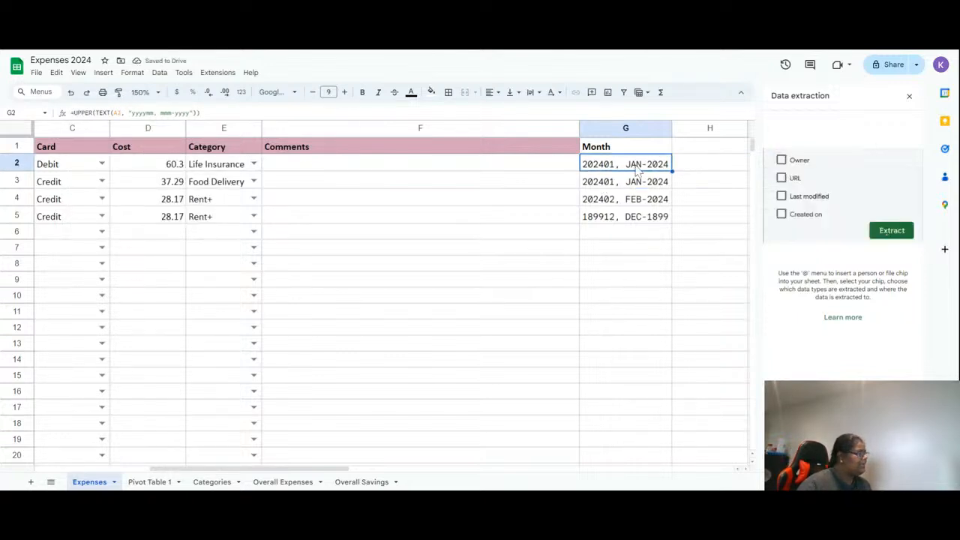
{"action": "left_click_drag", "start_coordinate": [672, 172], "coordinate": [663, 219]}
{"action": "left_click", "coordinate": [781, 195]}
{"action": "left_click", "coordinate": [654, 219]}
{"action": "left_click", "coordinate": [613, 189]}
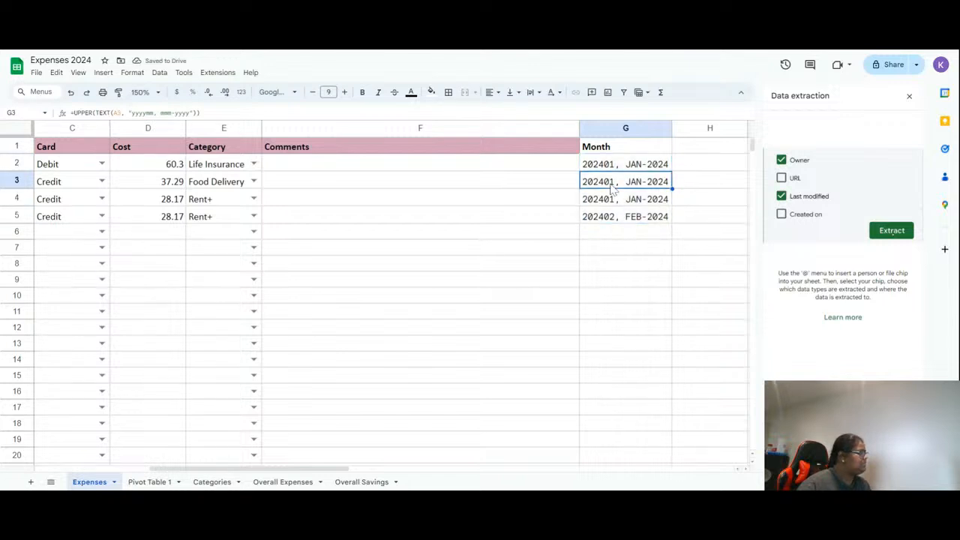
{"action": "left_click", "coordinate": [620, 200]}
{"action": "left_click", "coordinate": [622, 217]}
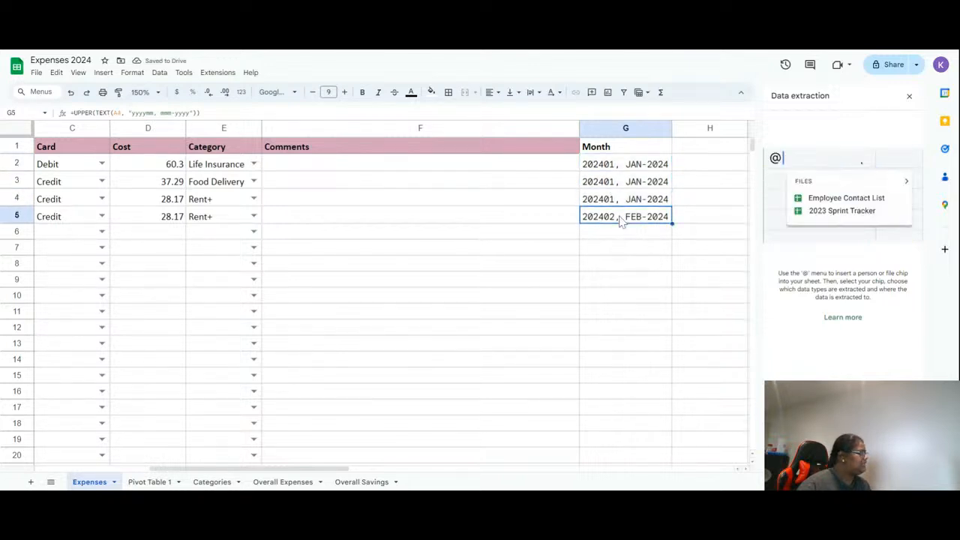
- Open the pivot table editor and filter the Category field to exclude blank entries
{"action": "left_click", "coordinate": [155, 485]}
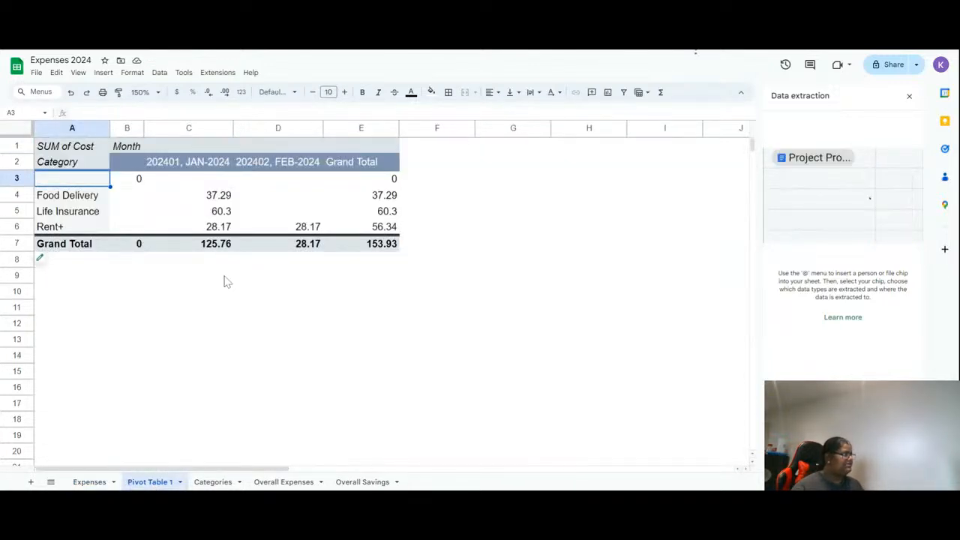
{"action": "left_click", "coordinate": [225, 231]}
{"action": "left_click", "coordinate": [308, 233]}
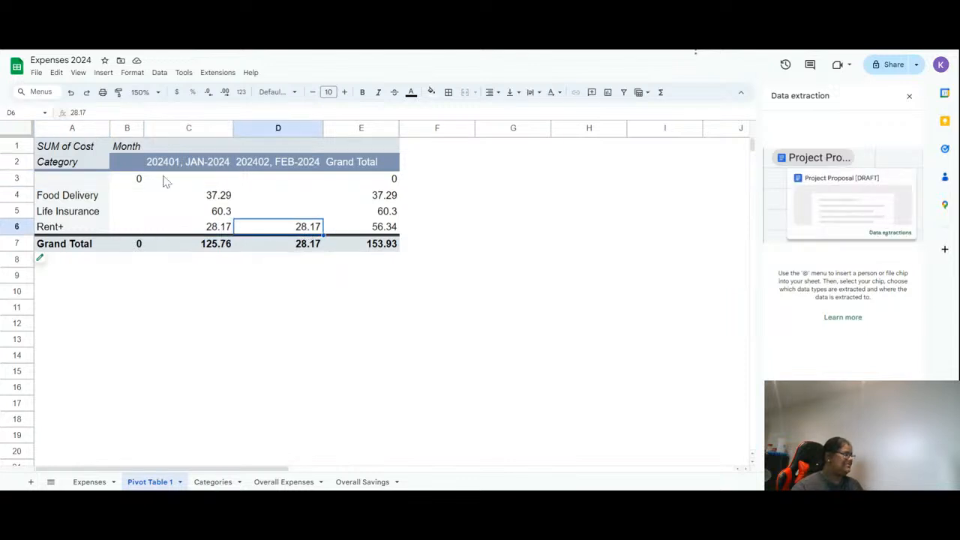
{"action": "left_click", "coordinate": [158, 246]}
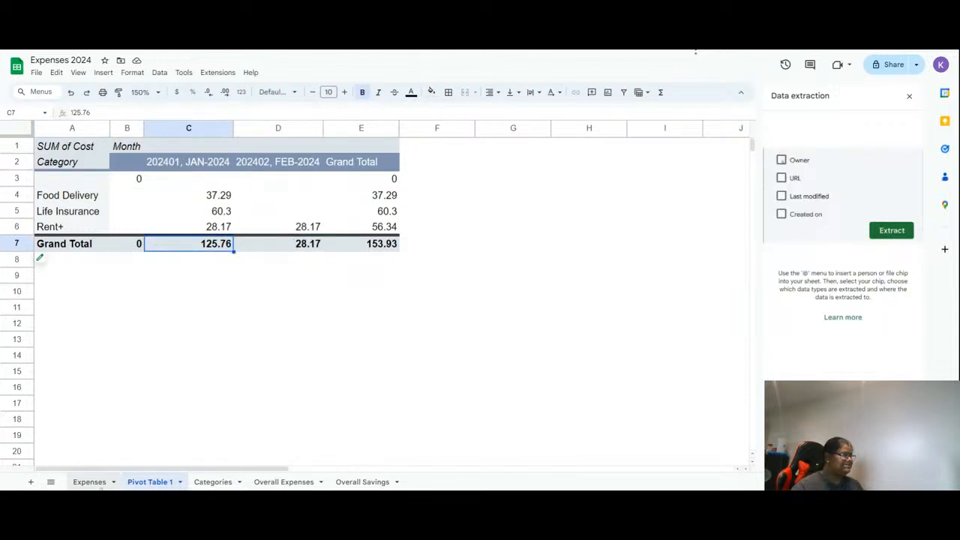
{"action": "left_click", "coordinate": [41, 258]}
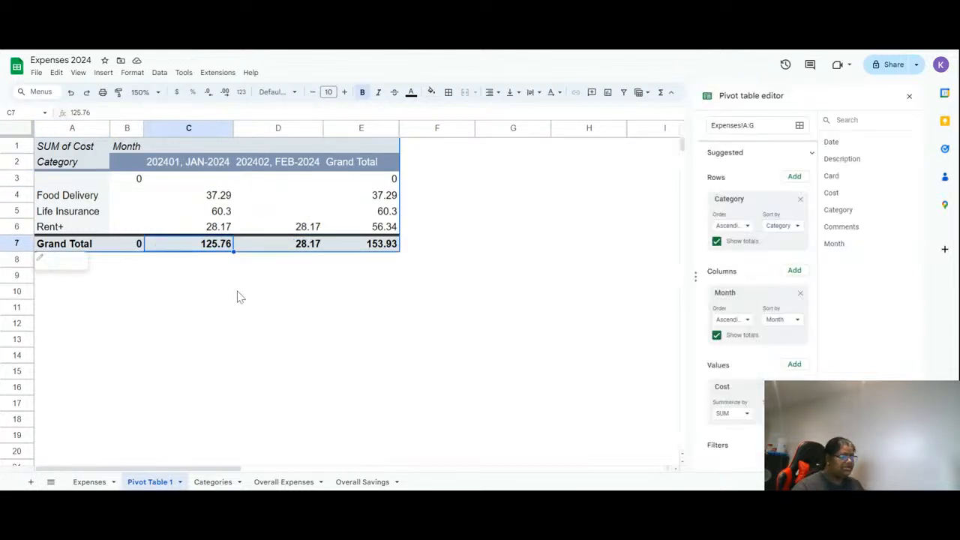
{"action": "left_click", "coordinate": [782, 319]}
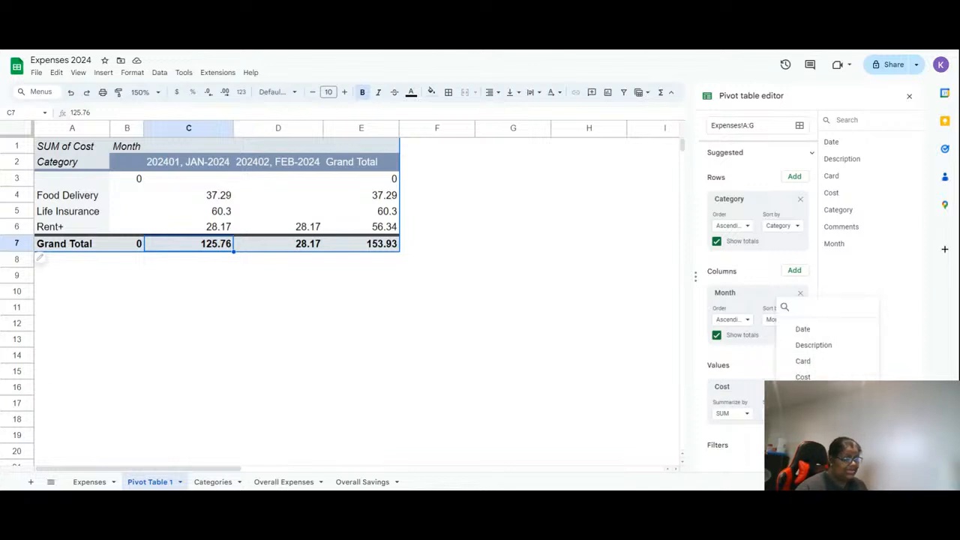
{"action": "scroll", "coordinate": [750, 390], "scroll_direction": "down", "scroll_amount": 3}
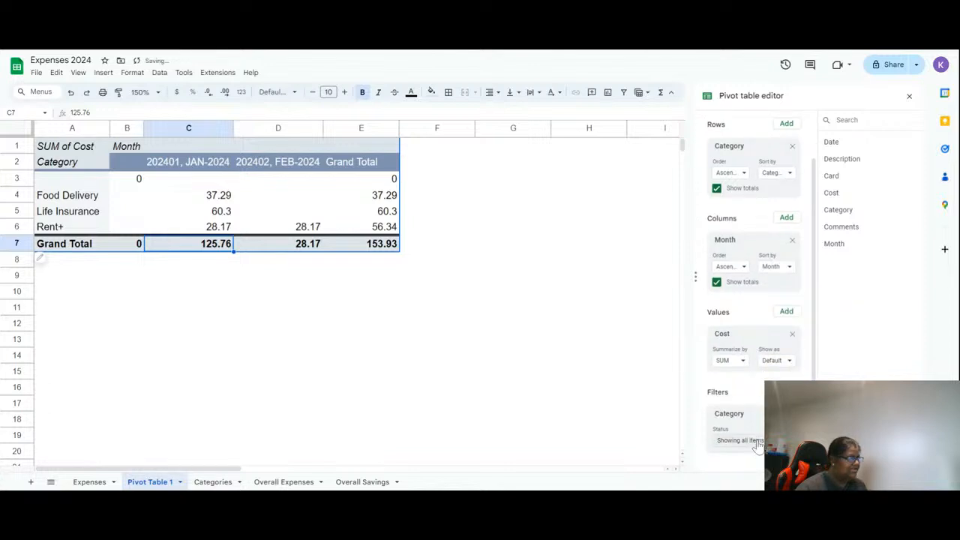
{"action": "left_click", "coordinate": [741, 440]}
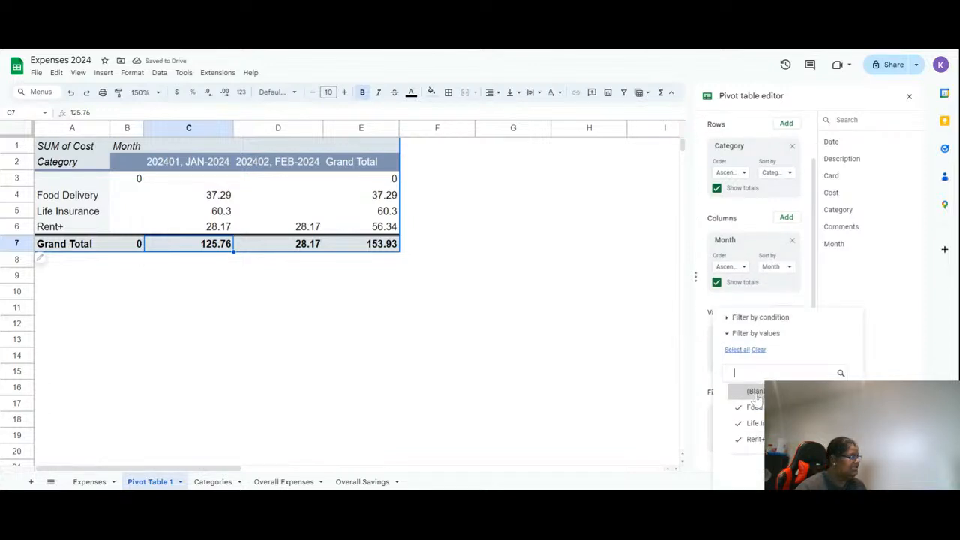
{"action": "left_click", "coordinate": [836, 470]}
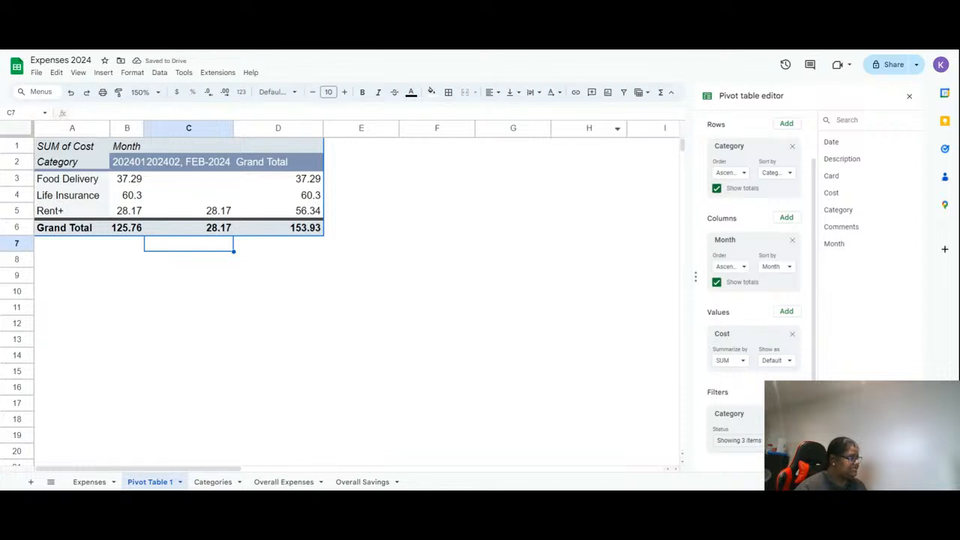
- Try excluding Food Delivery from the Category filter, then re-include all categories
{"action": "left_click", "coordinate": [761, 450]}
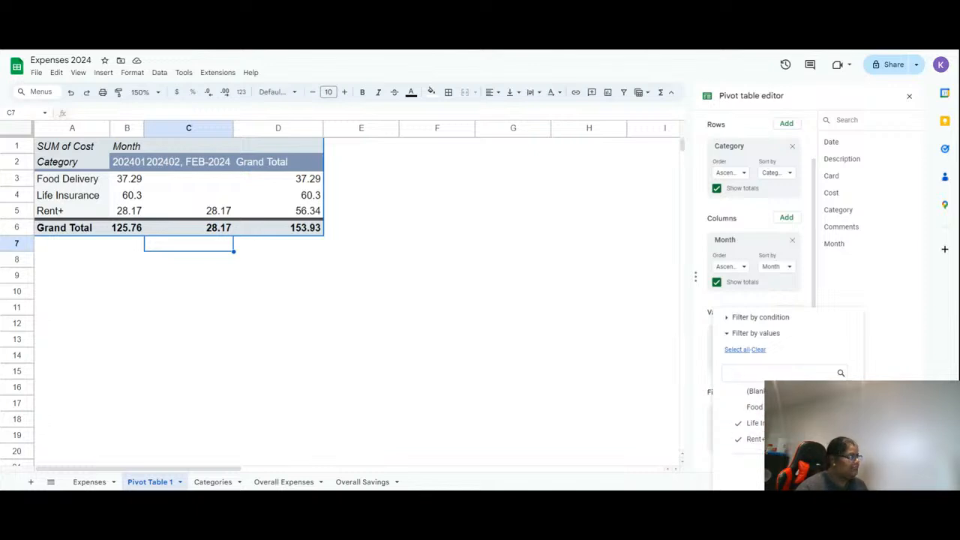
{"action": "left_click", "coordinate": [831, 470]}
{"action": "left_click", "coordinate": [761, 443]}
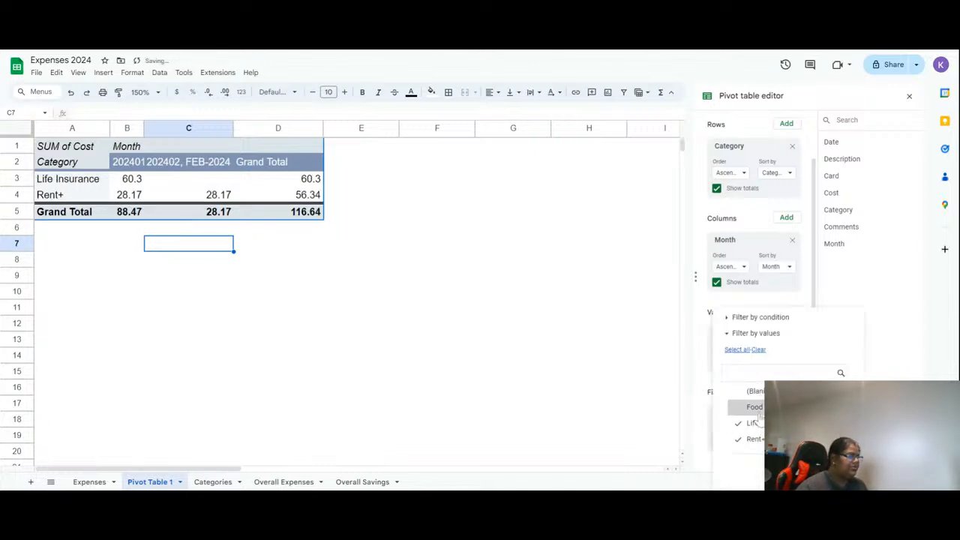
{"action": "left_click", "coordinate": [756, 408]}
{"action": "left_click", "coordinate": [755, 392]}
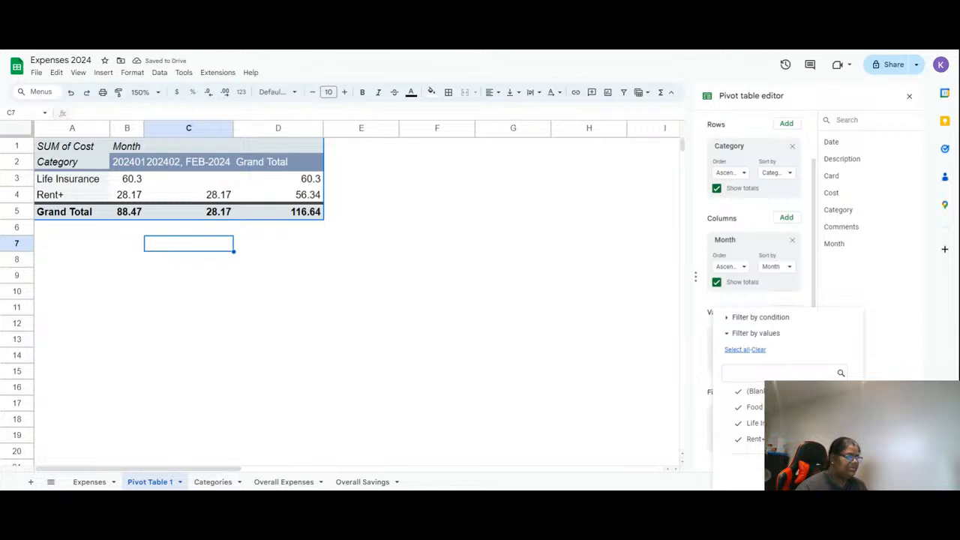
{"action": "left_click", "coordinate": [831, 470]}
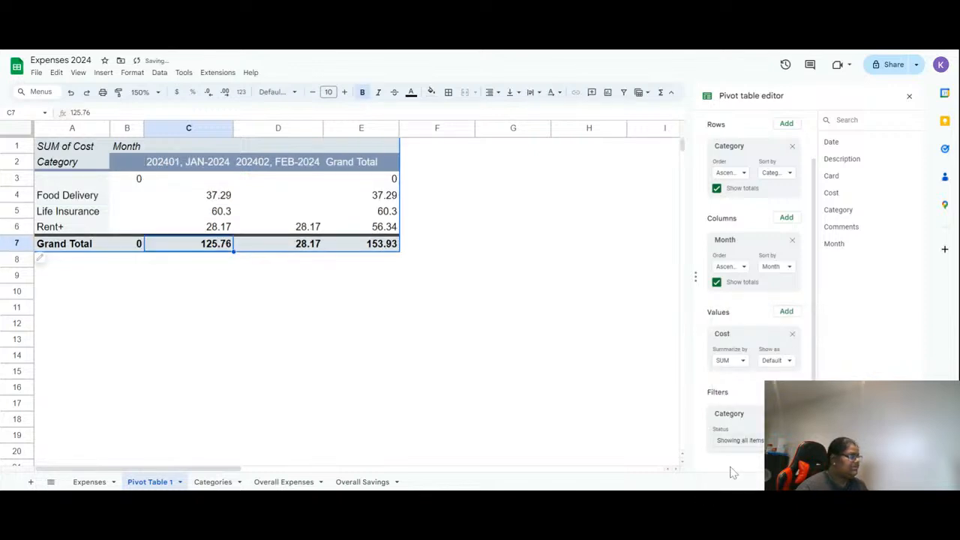
- Exclude blank categories from the pivot table's Category filter again
{"action": "left_click", "coordinate": [739, 440]}
{"action": "left_click", "coordinate": [756, 392]}
{"action": "left_click", "coordinate": [831, 470]}
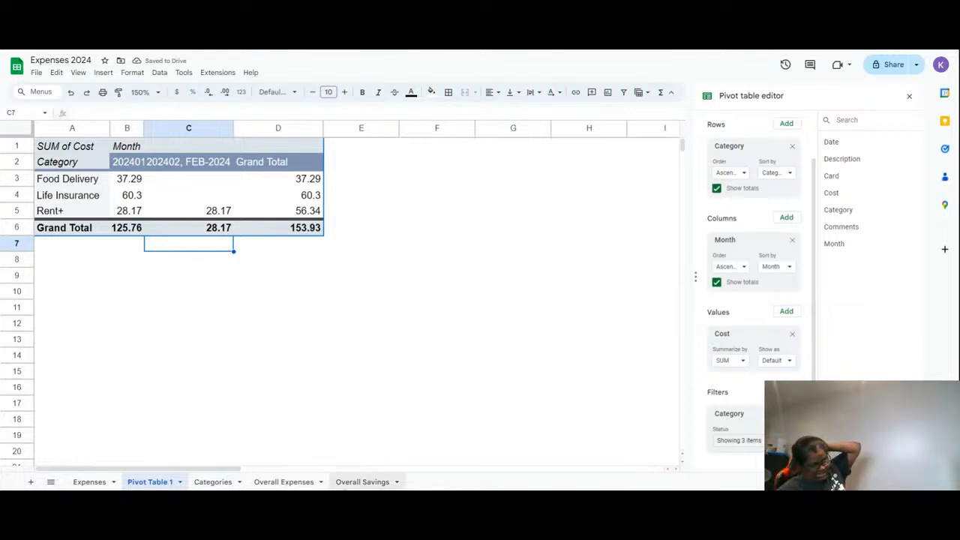
- Delete the empty Overall Expenses sheet and rename the pivot table sheet to Overall Expenses
{"action": "double_click", "coordinate": [294, 482]}
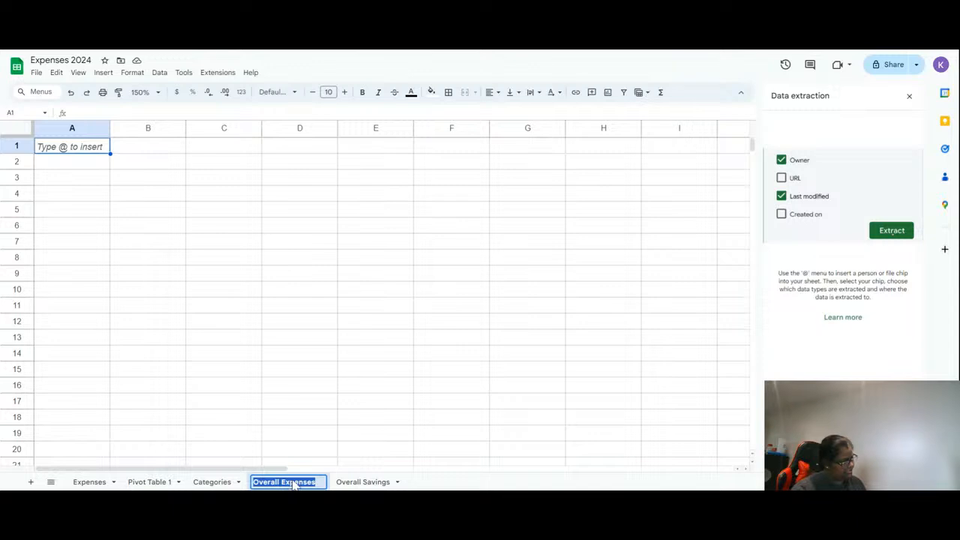
{"action": "left_click", "coordinate": [527, 480]}
{"action": "left_click", "coordinate": [322, 482]}
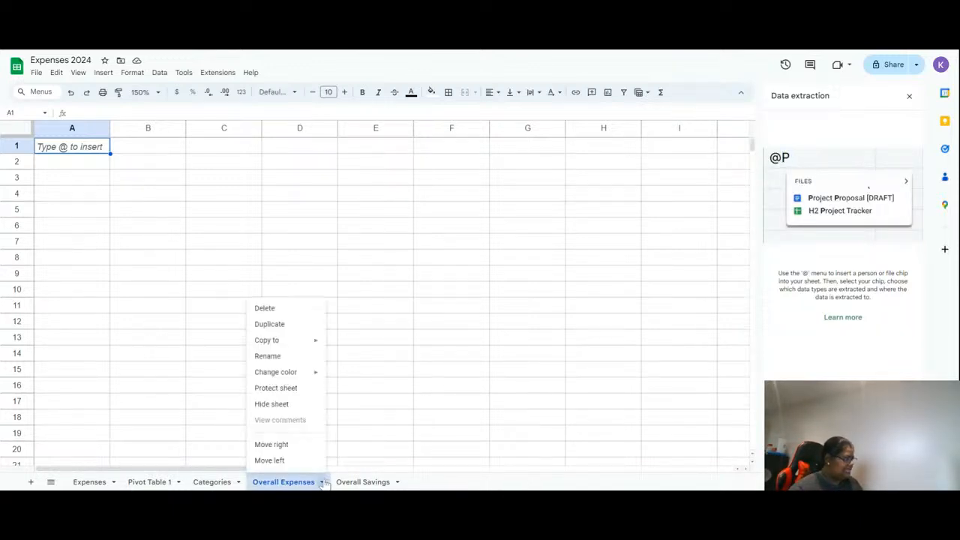
{"action": "left_click", "coordinate": [270, 309]}
{"action": "left_click", "coordinate": [588, 294]}
{"action": "left_click", "coordinate": [149, 481]}
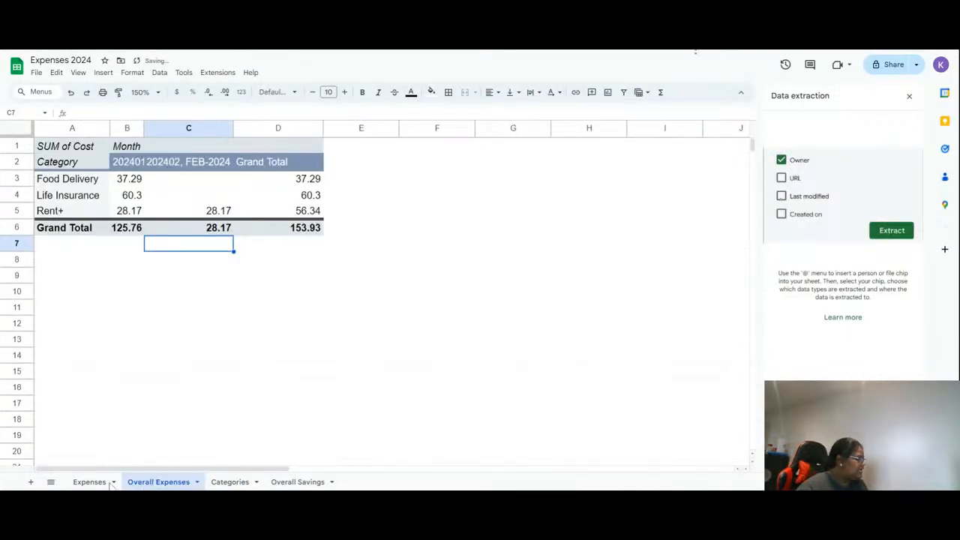
- Compare the Expenses sheet's rows with the pivot table on the Overall Expenses sheet
{"action": "left_click", "coordinate": [82, 483]}
{"action": "left_click", "coordinate": [159, 222]}
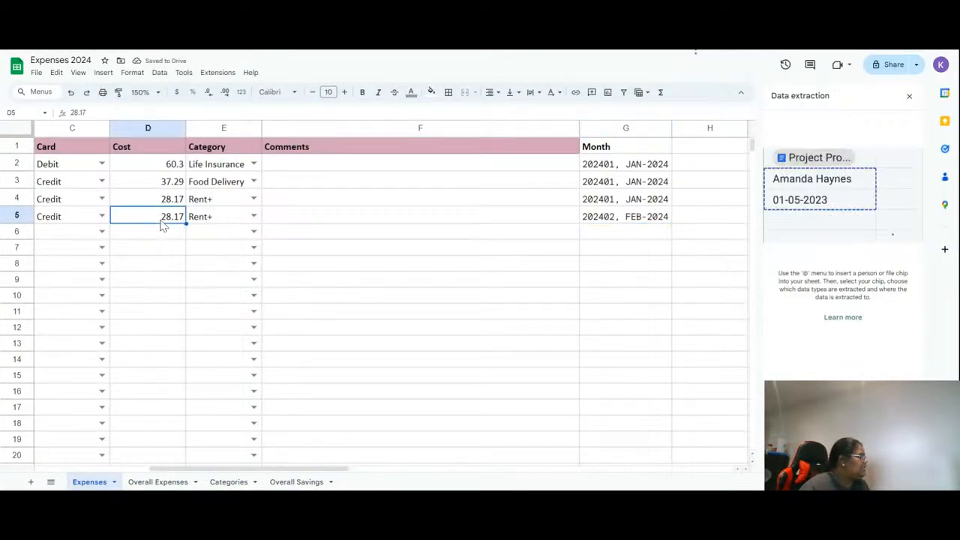
{"action": "type", "text": "P"}
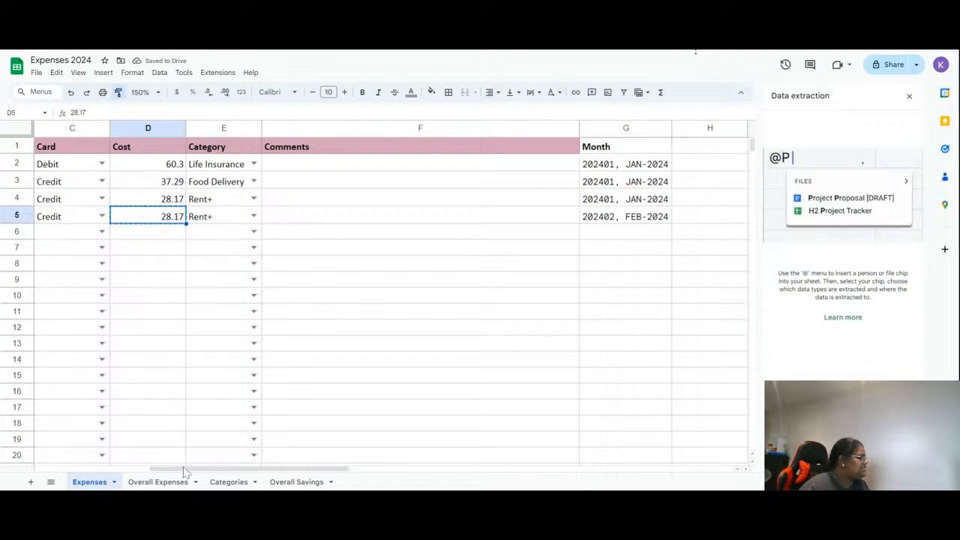
{"action": "left_click", "coordinate": [157, 481]}
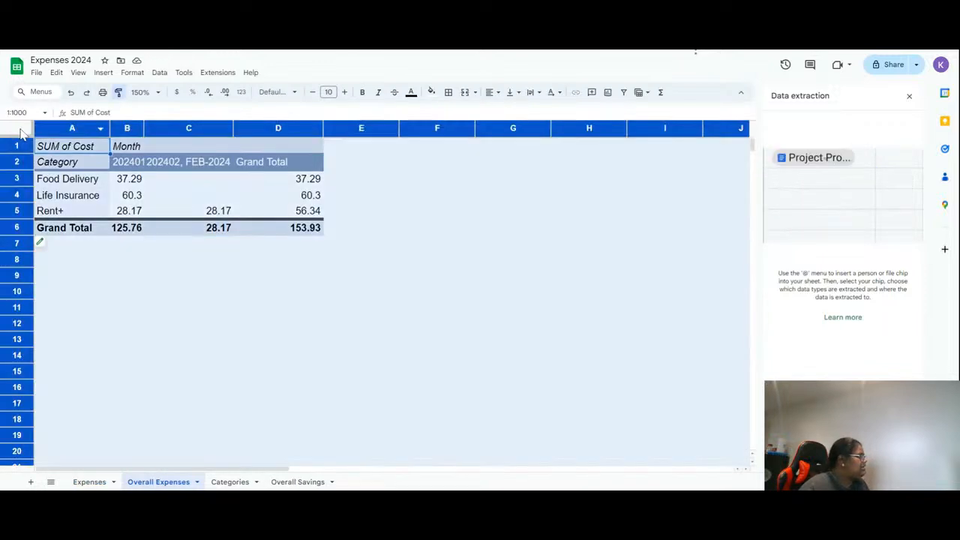
{"action": "left_click", "coordinate": [305, 356]}
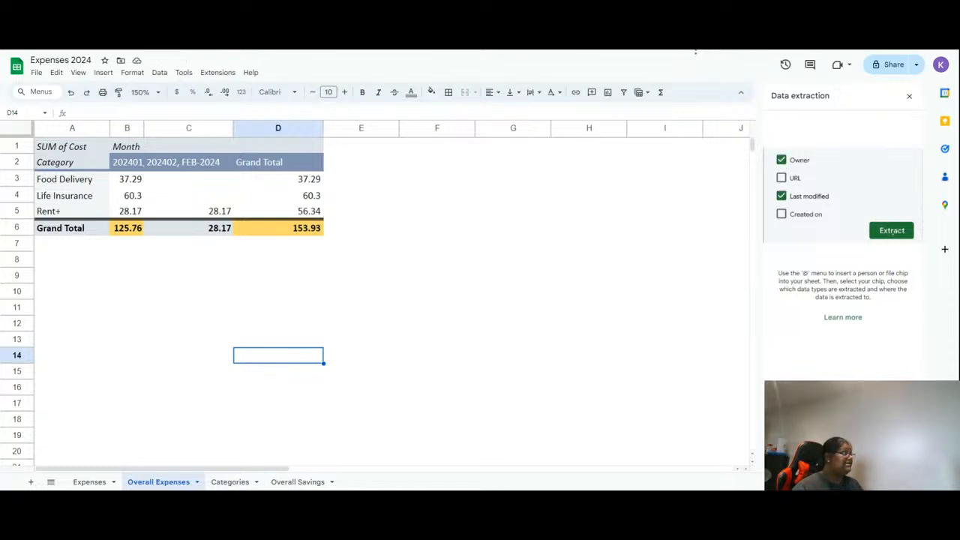
{"action": "left_click", "coordinate": [892, 232]}
{"action": "left_click", "coordinate": [863, 159]}
{"action": "type", "text": "@P"}
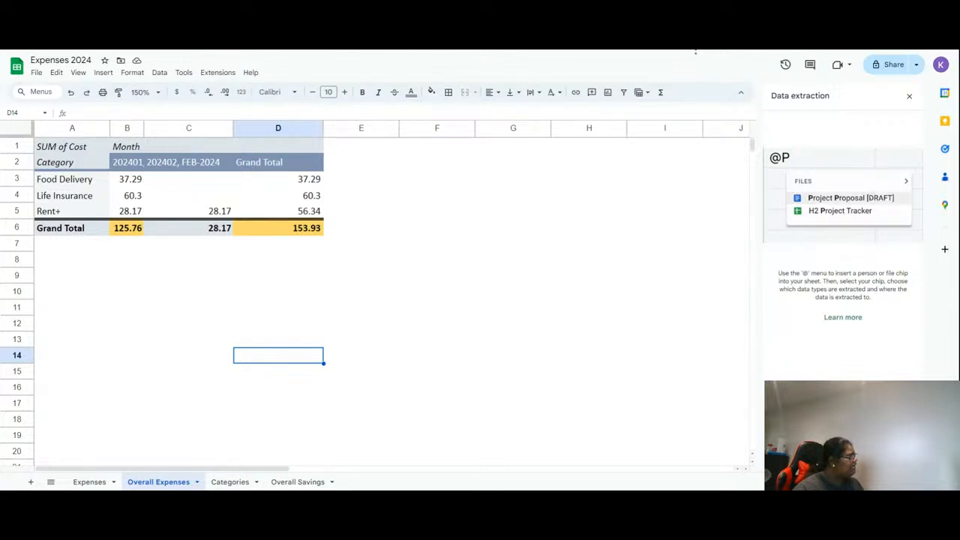
{"action": "key", "text": "Return"}
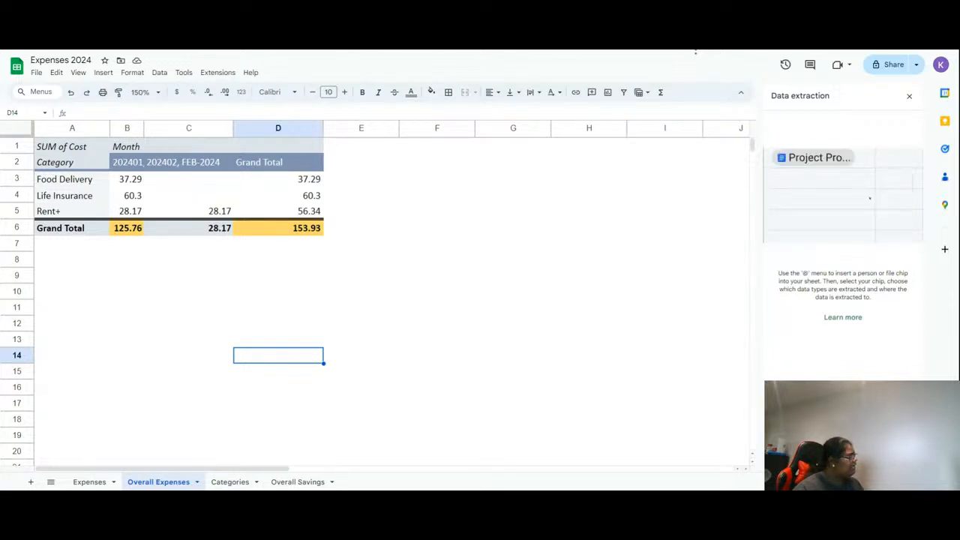
{"action": "mouse_move", "coordinate": [825, 158]}
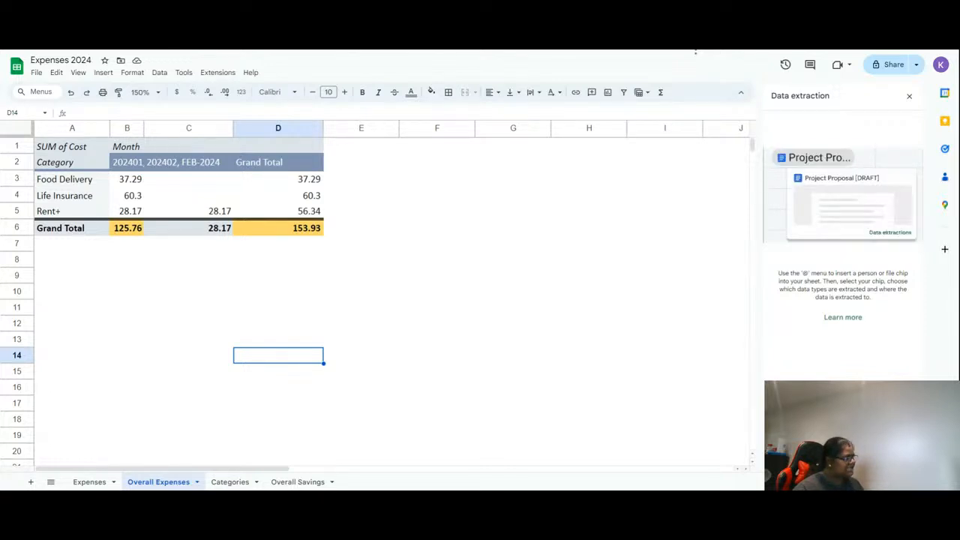
{"action": "left_click", "coordinate": [888, 233]}
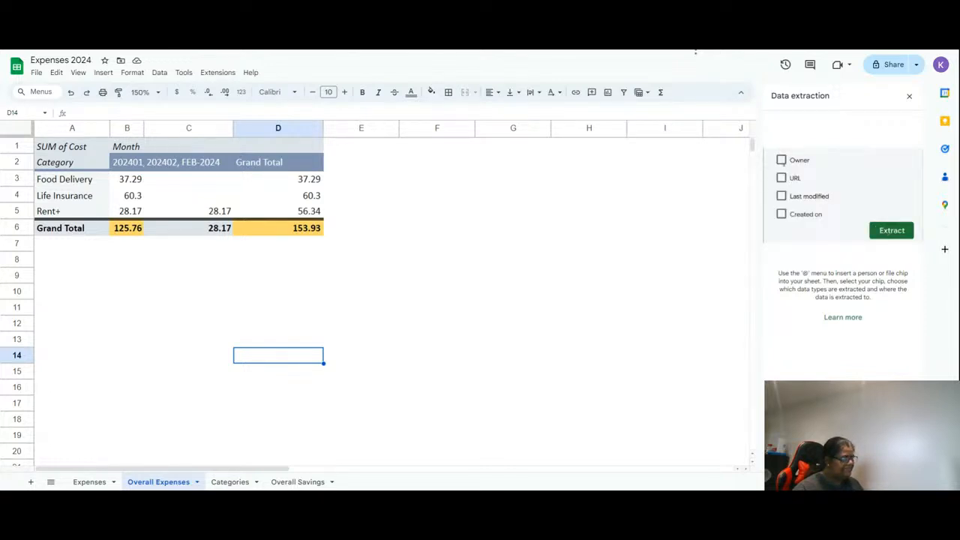
{"action": "left_click", "coordinate": [348, 266]}
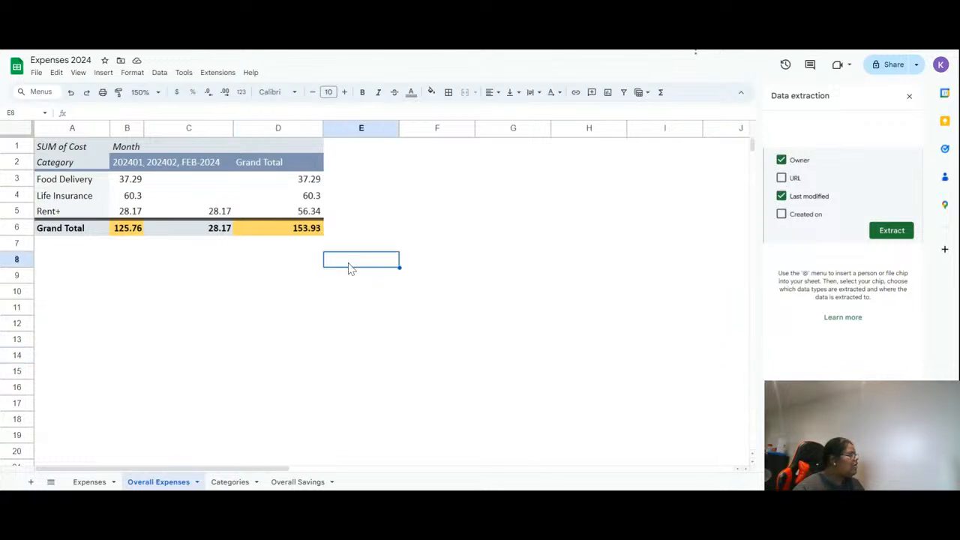
{"action": "left_click", "coordinate": [124, 232]}
{"action": "left_click", "coordinate": [337, 229]}
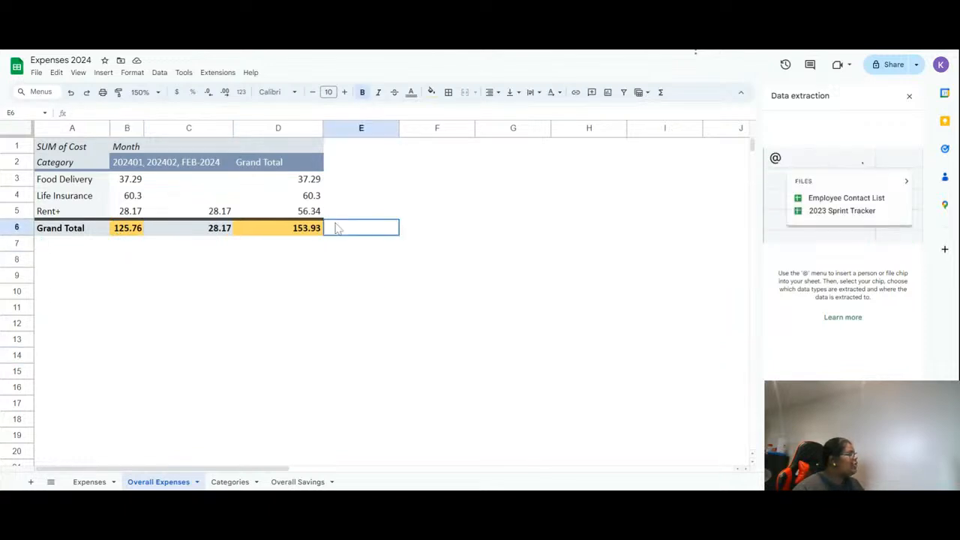
{"action": "left_click", "coordinate": [312, 229]}
{"action": "type", "text": "P"}
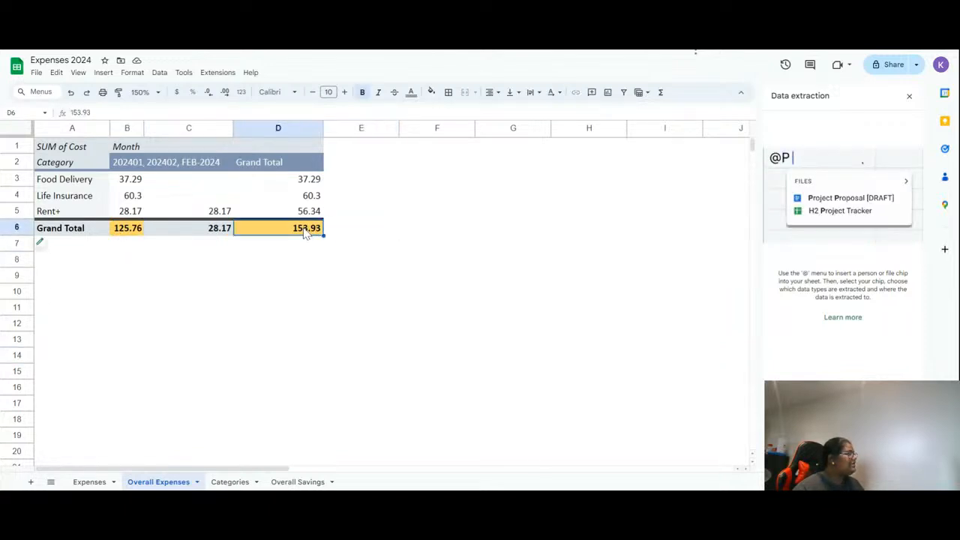
{"action": "left_click", "coordinate": [91, 484]}
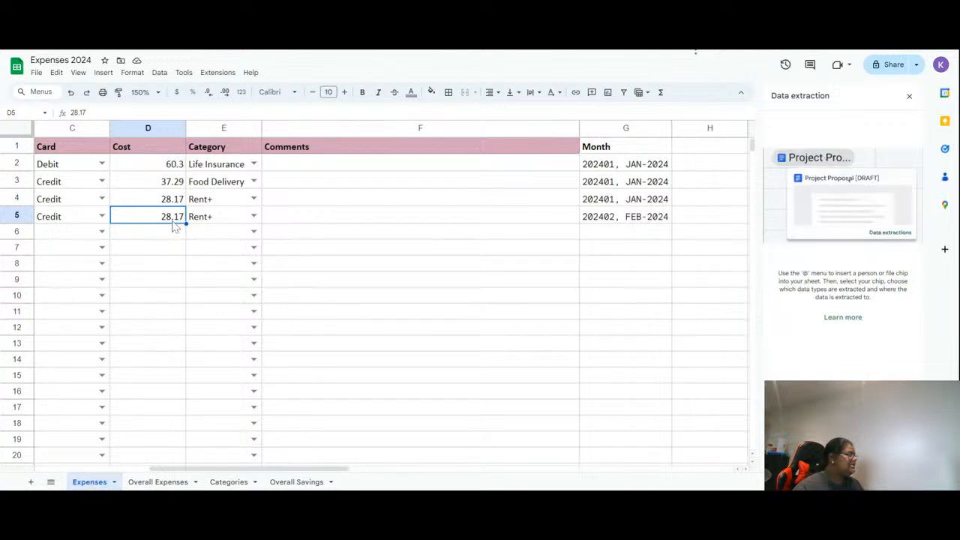
{"action": "left_click", "coordinate": [149, 483]}
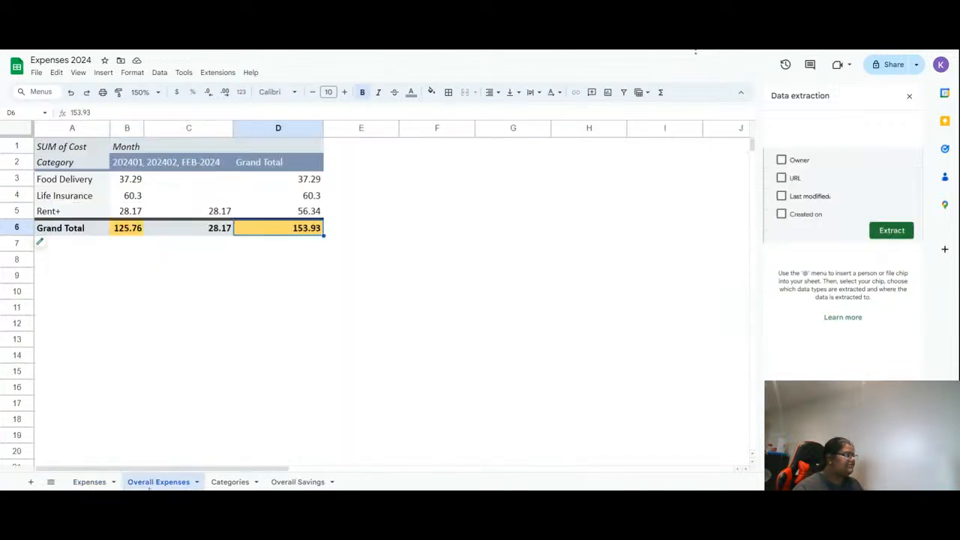
{"action": "left_click", "coordinate": [129, 229]}
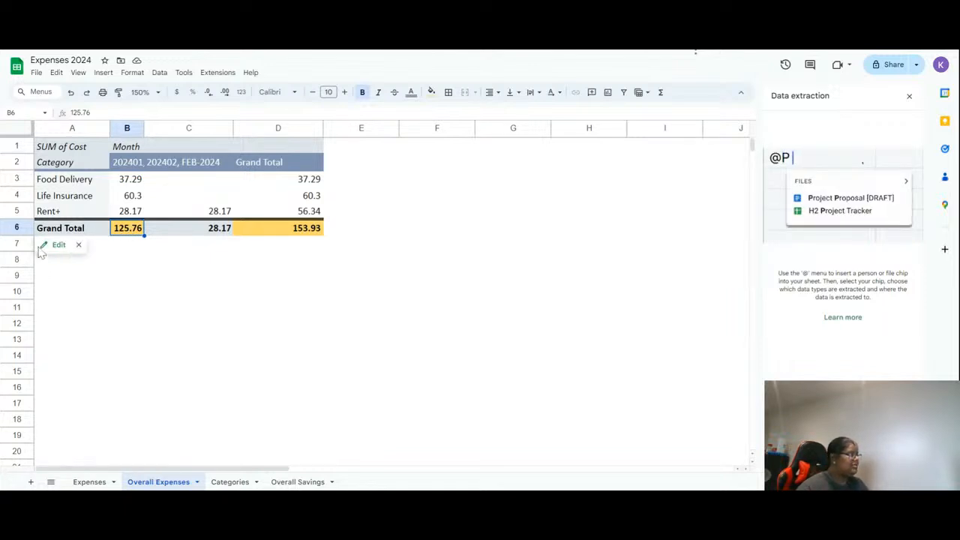
- Open the existing greater-than-100 conditional formatting rule and auto-fit column A's width
{"action": "left_click", "coordinate": [159, 73]}
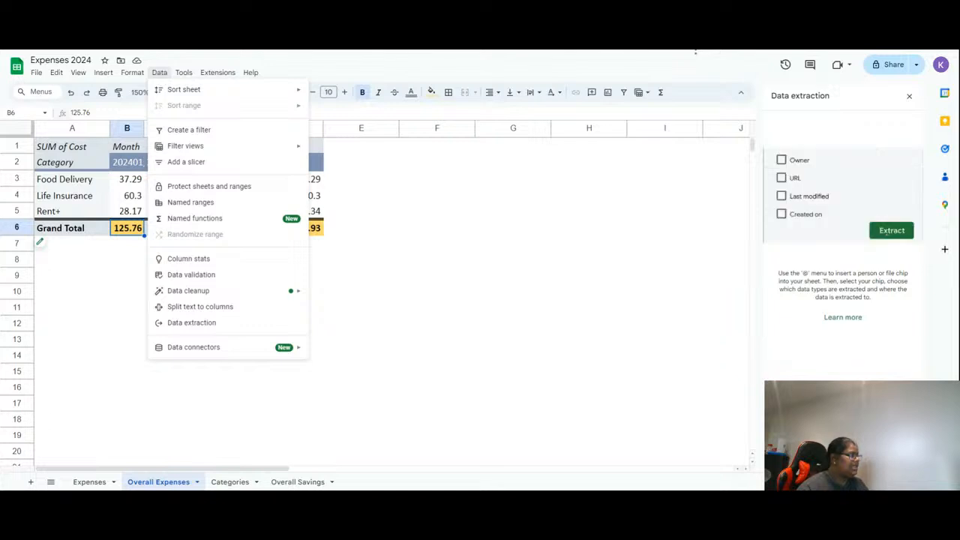
{"action": "mouse_move", "coordinate": [120, 78]}
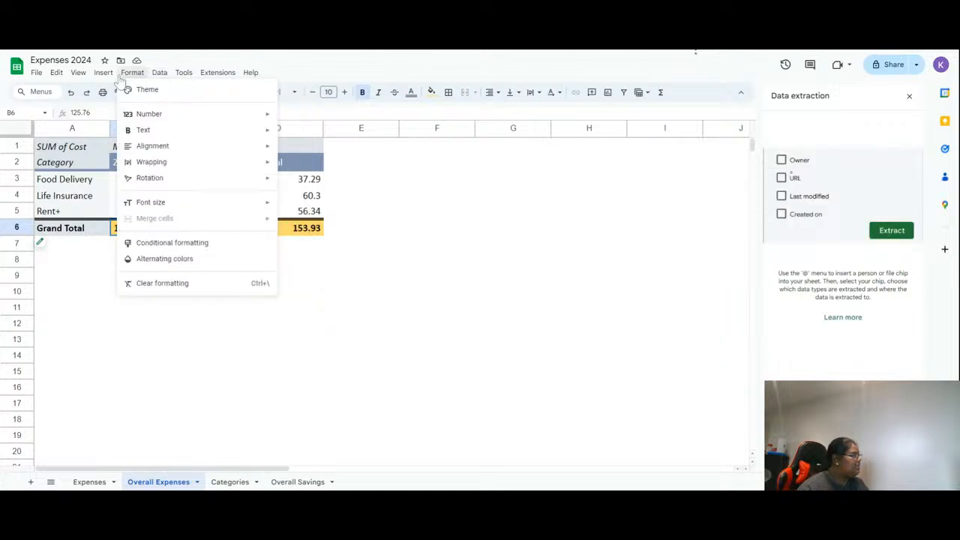
{"action": "left_click", "coordinate": [174, 246]}
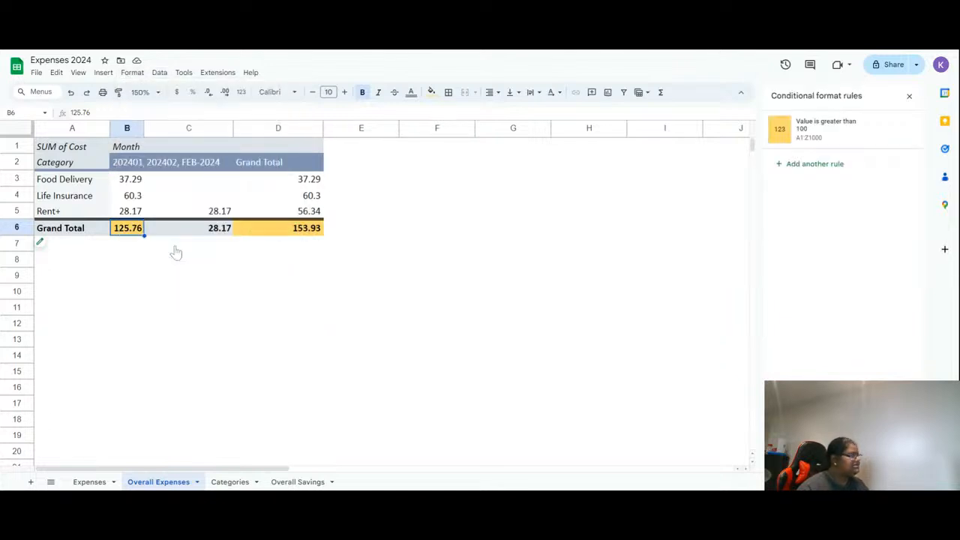
{"action": "left_click", "coordinate": [783, 137]}
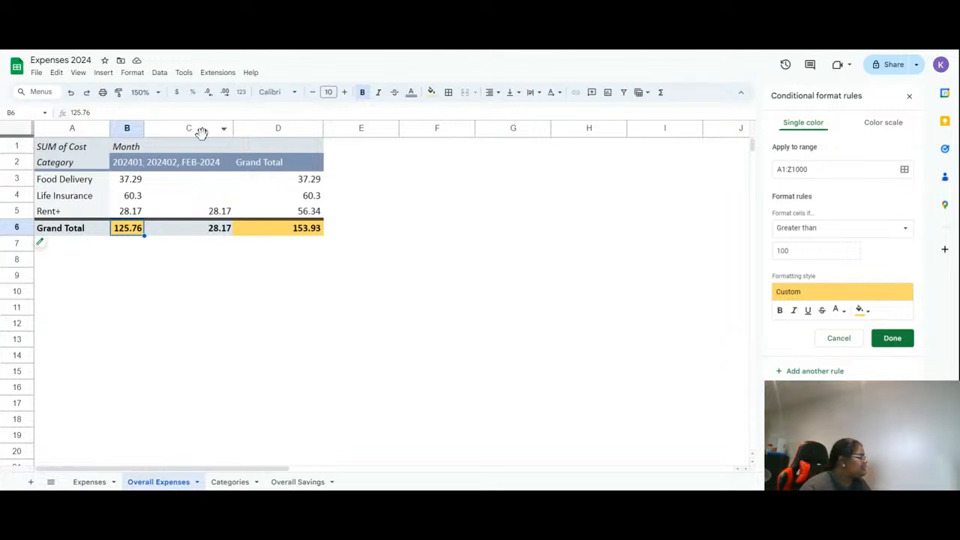
{"action": "double_click", "coordinate": [110, 128]}
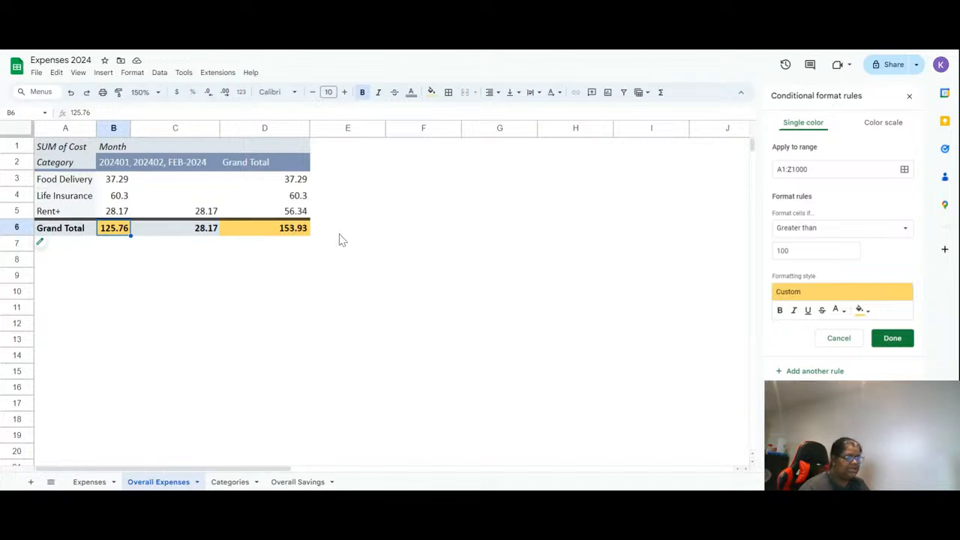
- Change the conditional formatting rule's fill colour to gray, save it, and close the side panels
{"action": "left_click", "coordinate": [861, 312]}
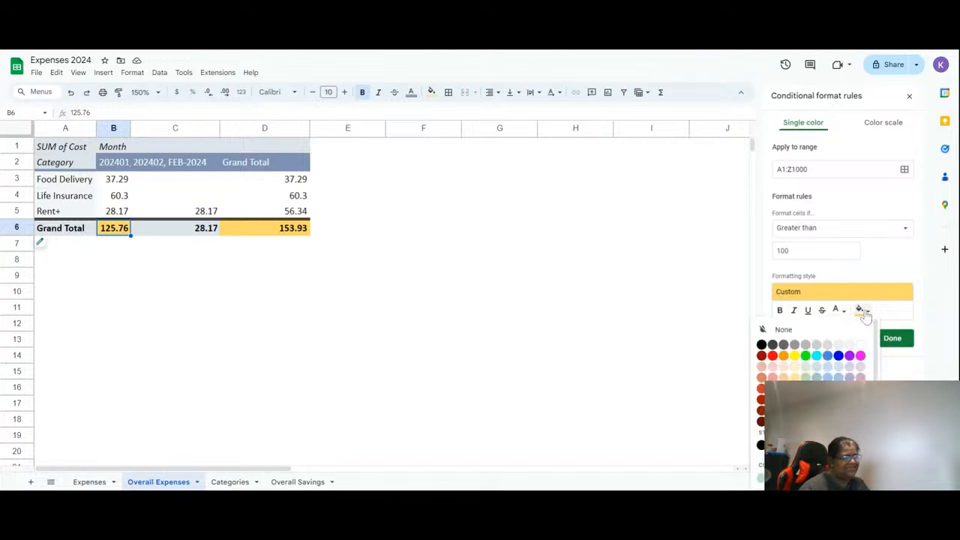
{"action": "left_click", "coordinate": [838, 347]}
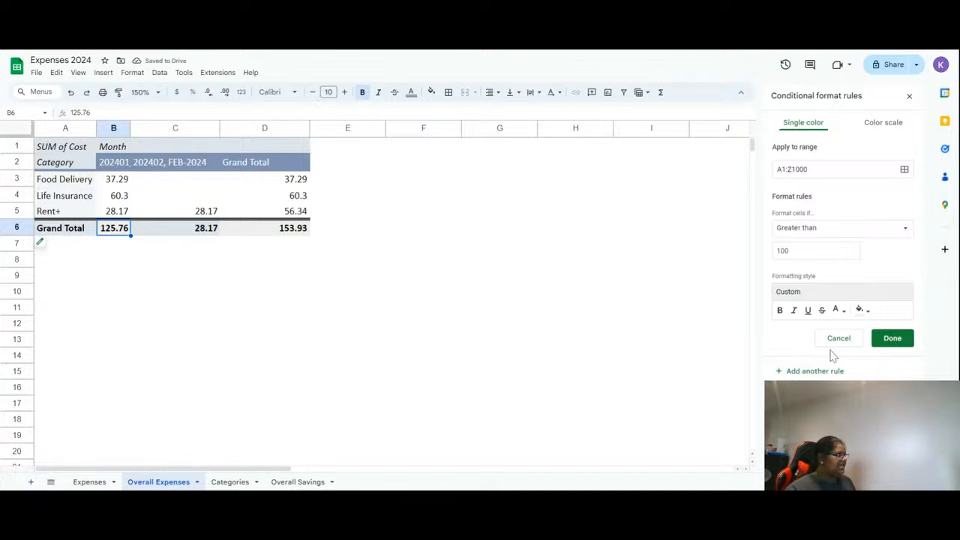
{"action": "left_click", "coordinate": [860, 310]}
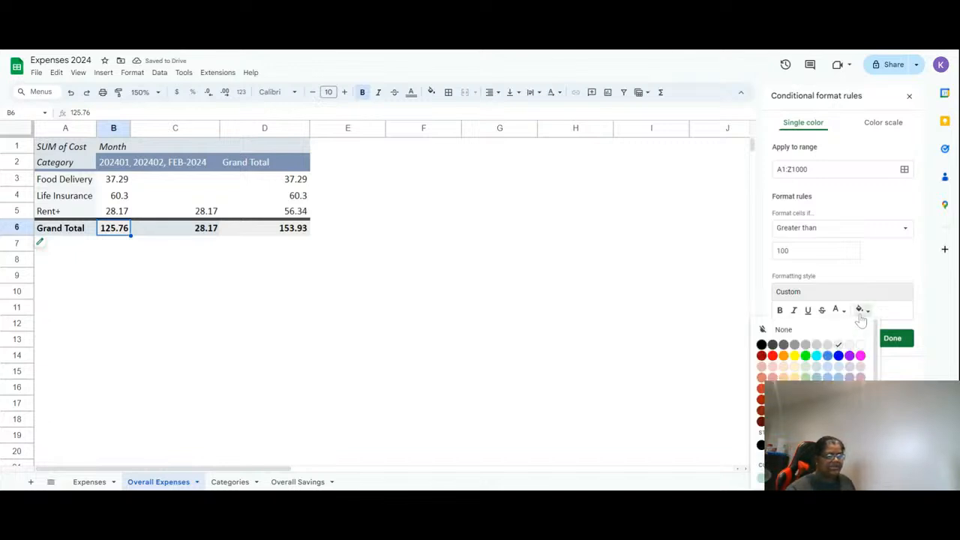
{"action": "left_click", "coordinate": [808, 345]}
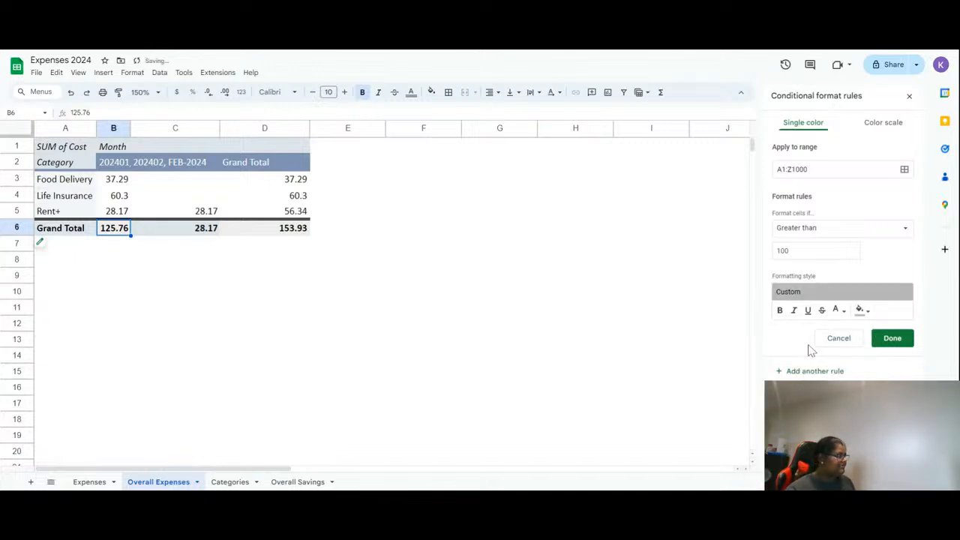
{"action": "left_click", "coordinate": [904, 345]}
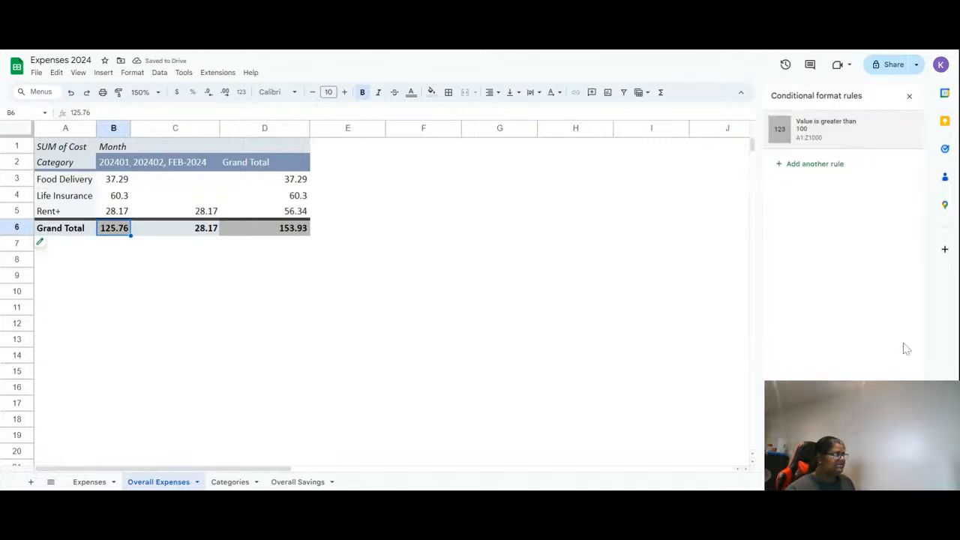
{"action": "left_click", "coordinate": [909, 98]}
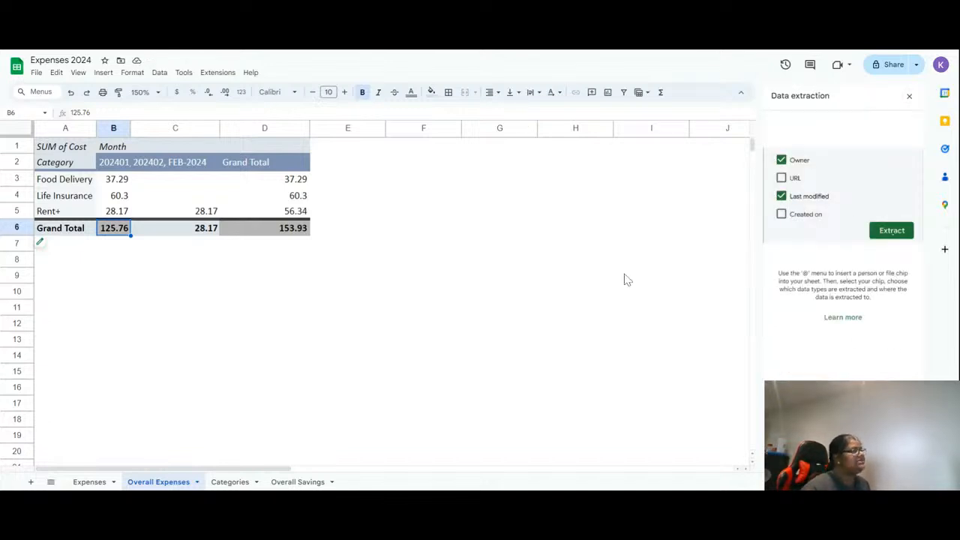
{"action": "left_click", "coordinate": [909, 96]}
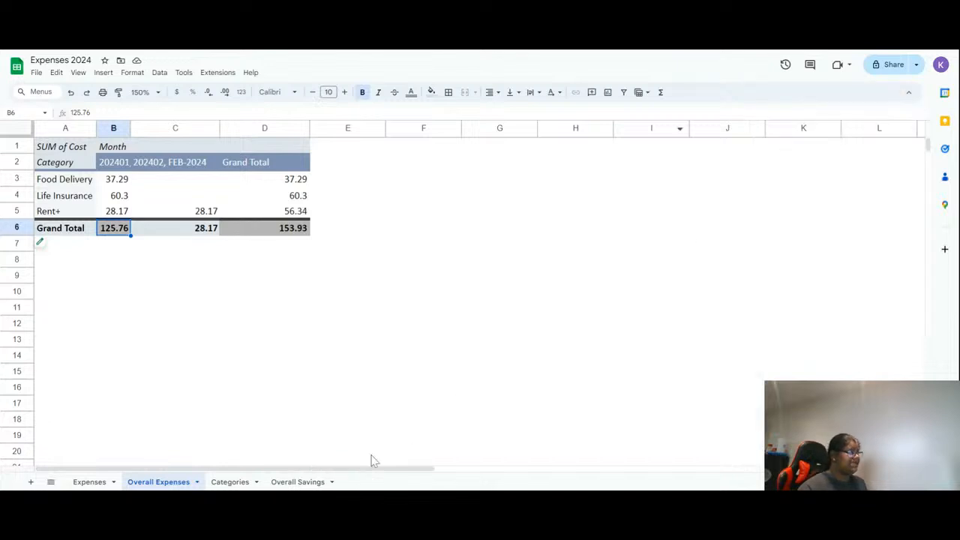
- Review the Overall Savings, Overall Expenses and Expenses sheets
{"action": "left_click", "coordinate": [297, 481]}
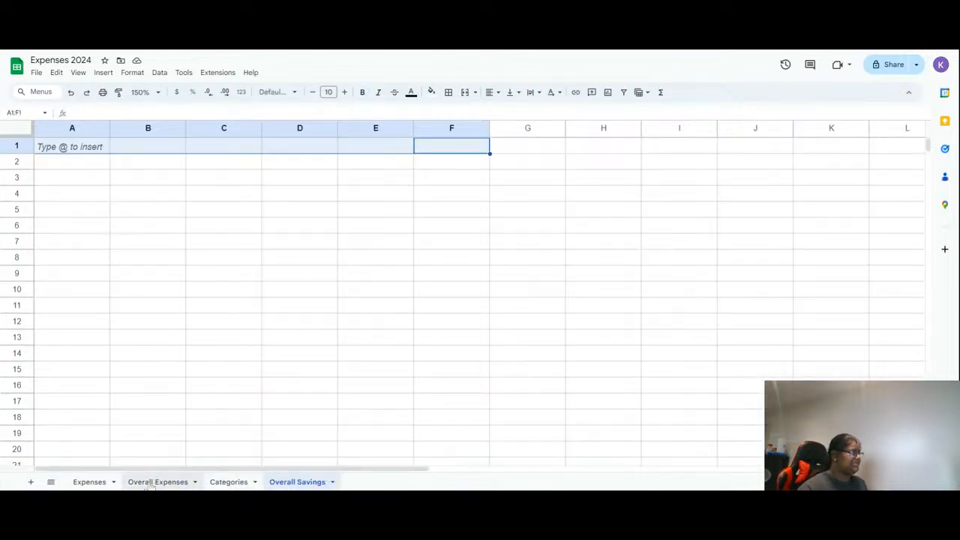
{"action": "left_click", "coordinate": [159, 482]}
{"action": "left_click", "coordinate": [90, 482]}
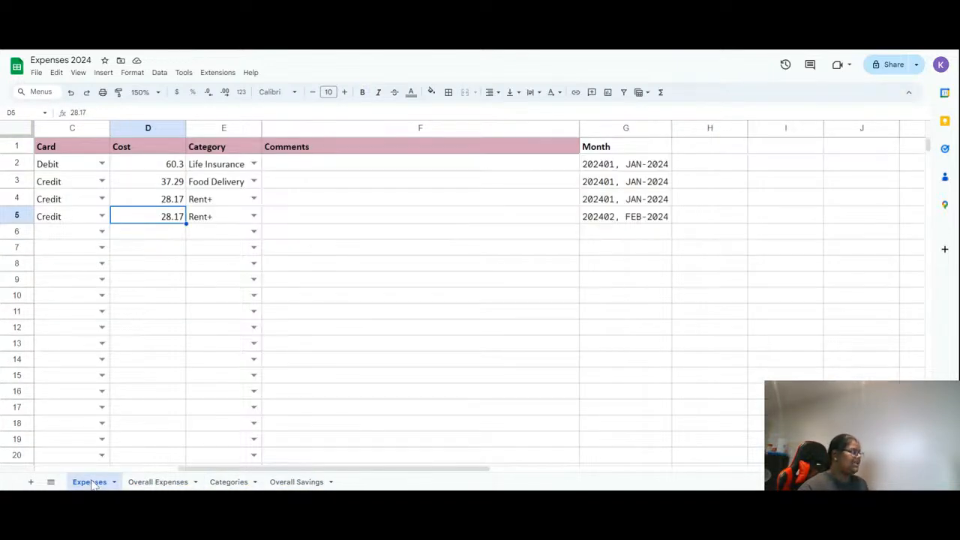
{"action": "scroll", "coordinate": [63, 474], "scroll_direction": "left", "scroll_amount": 5}
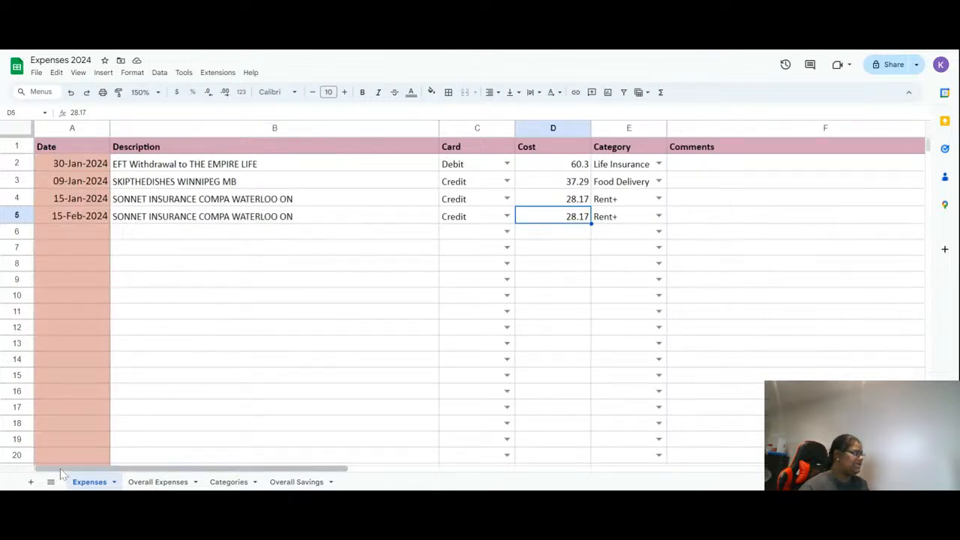